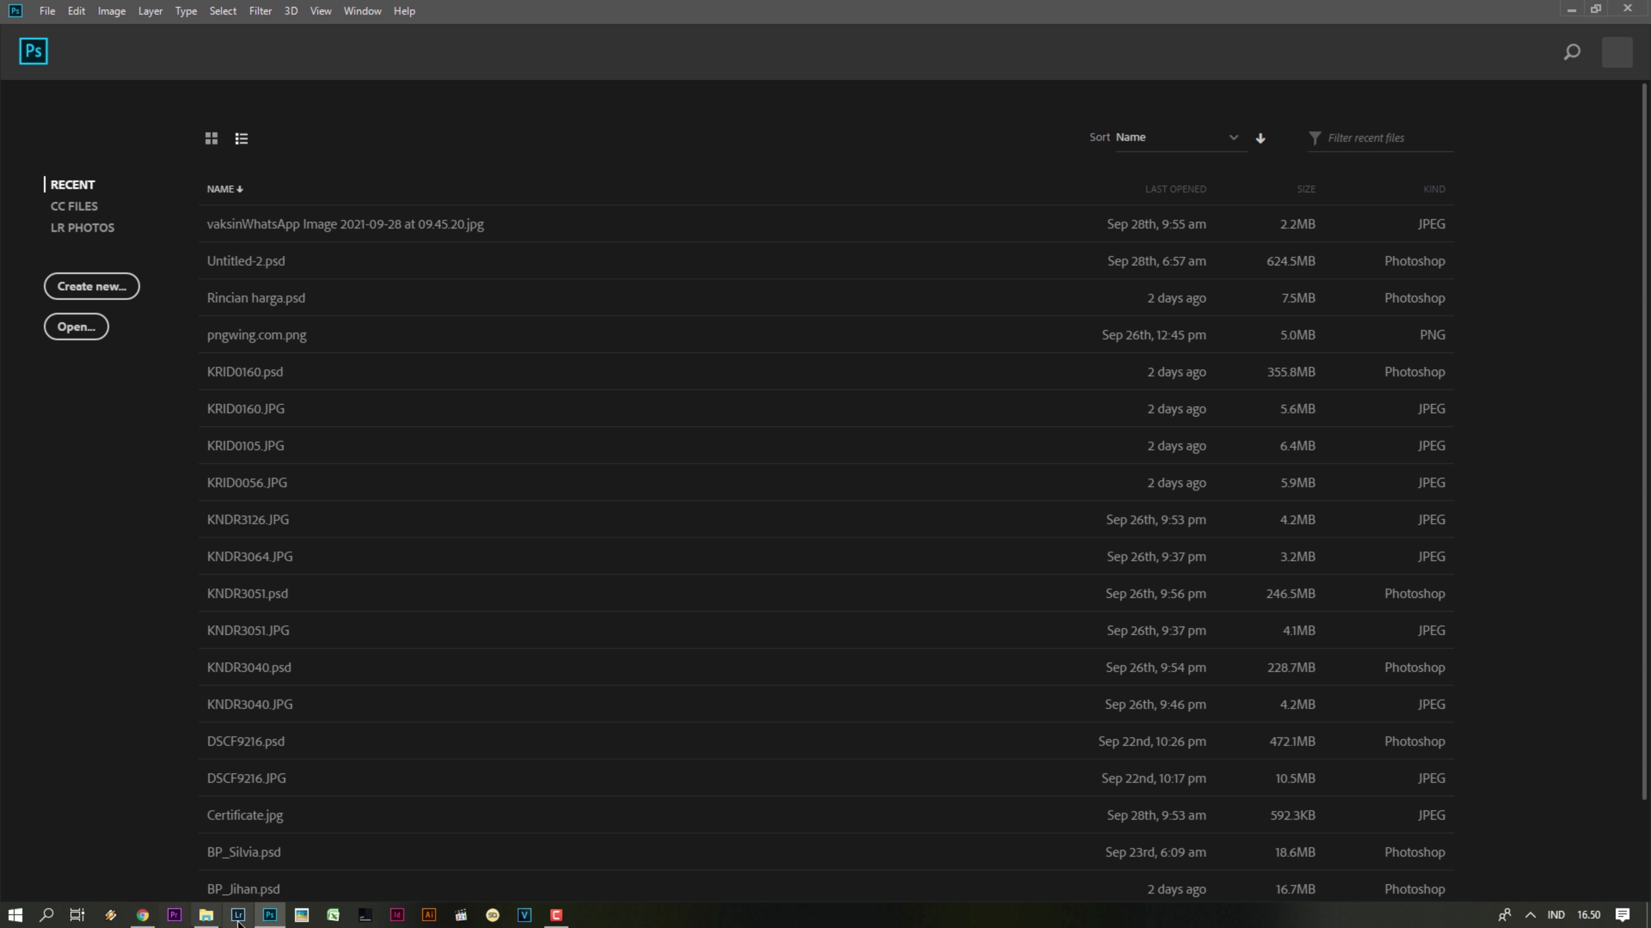
- Open the Documents > tutorial folder and drag the three portrait photos into Photoshop
left_click(207, 915)
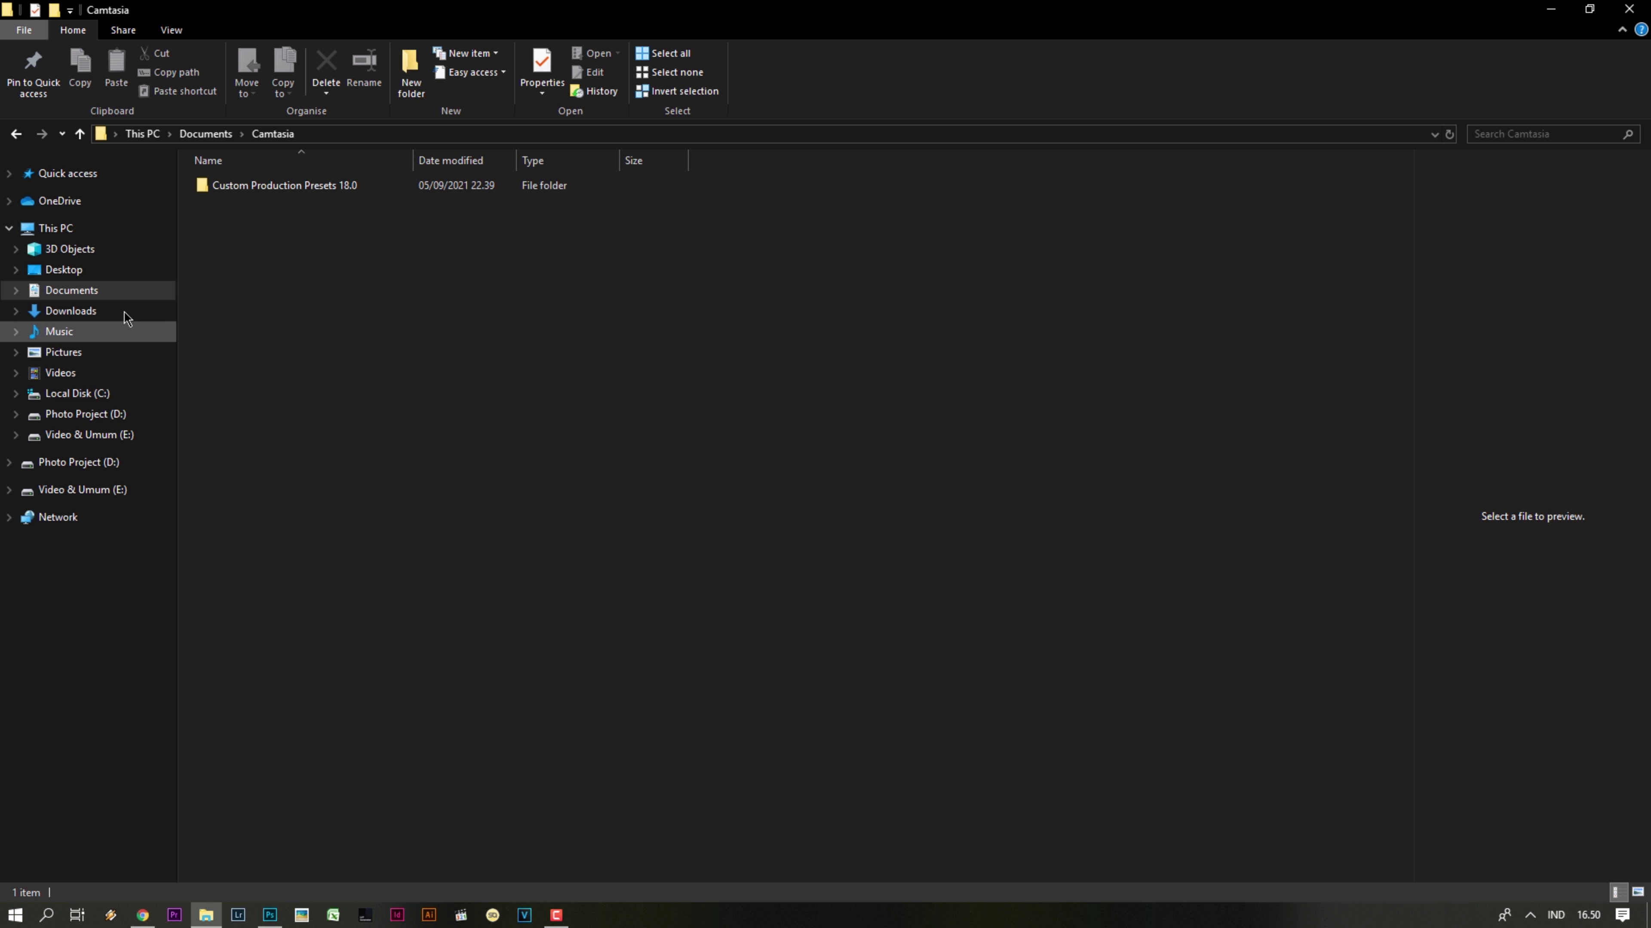
left_click(97, 291)
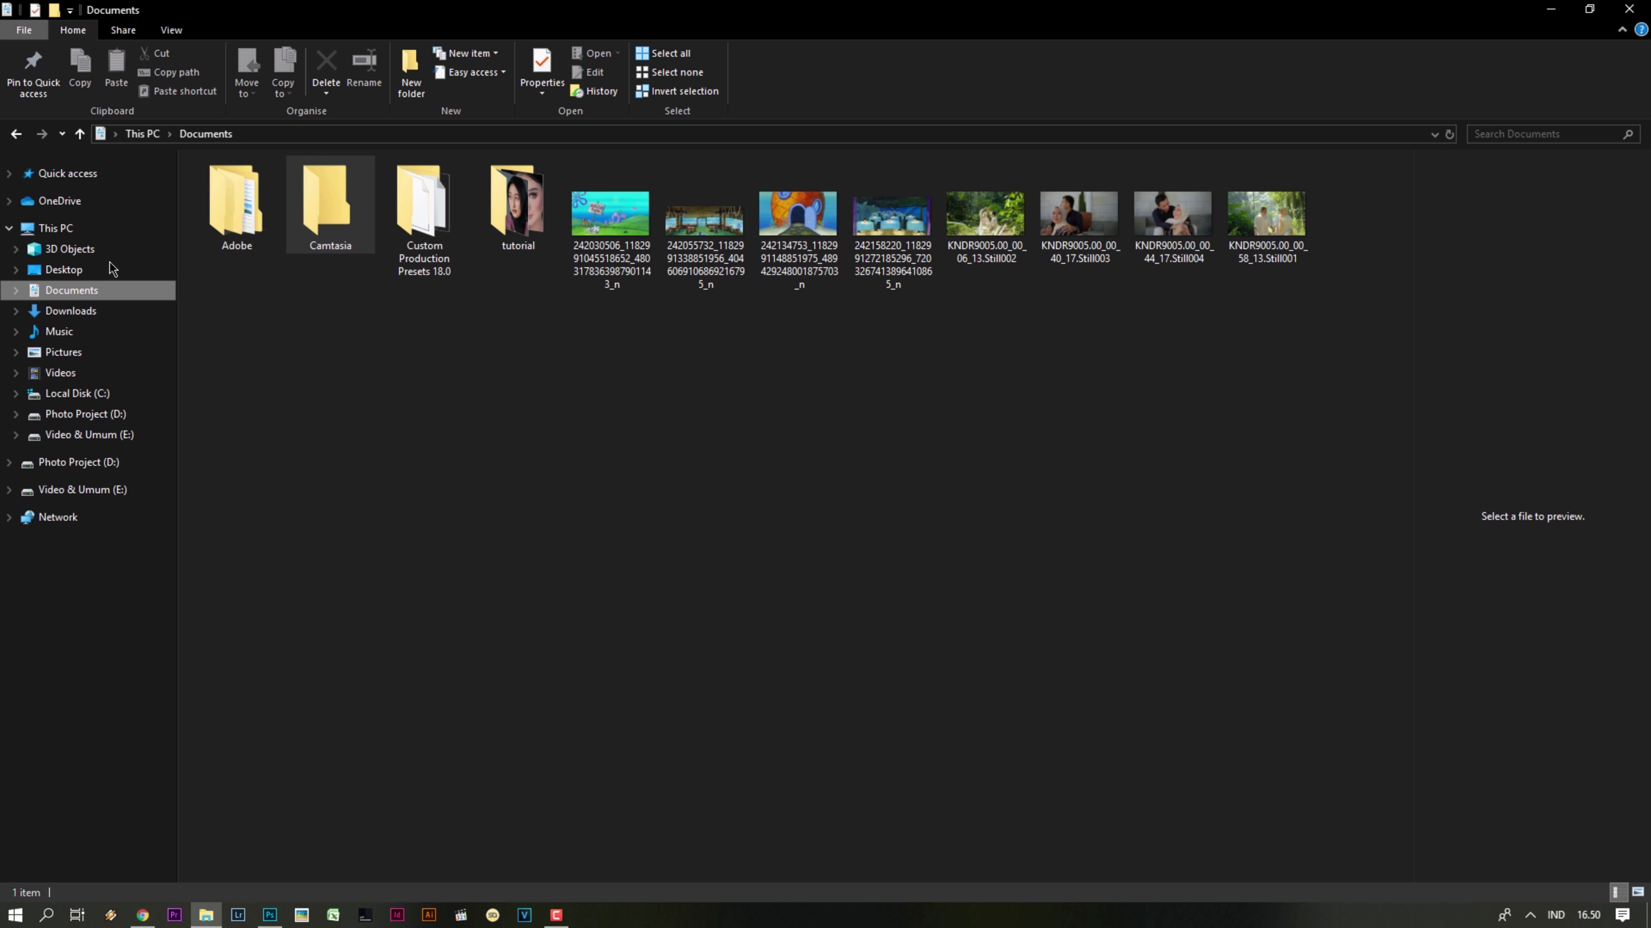
double_click(525, 227)
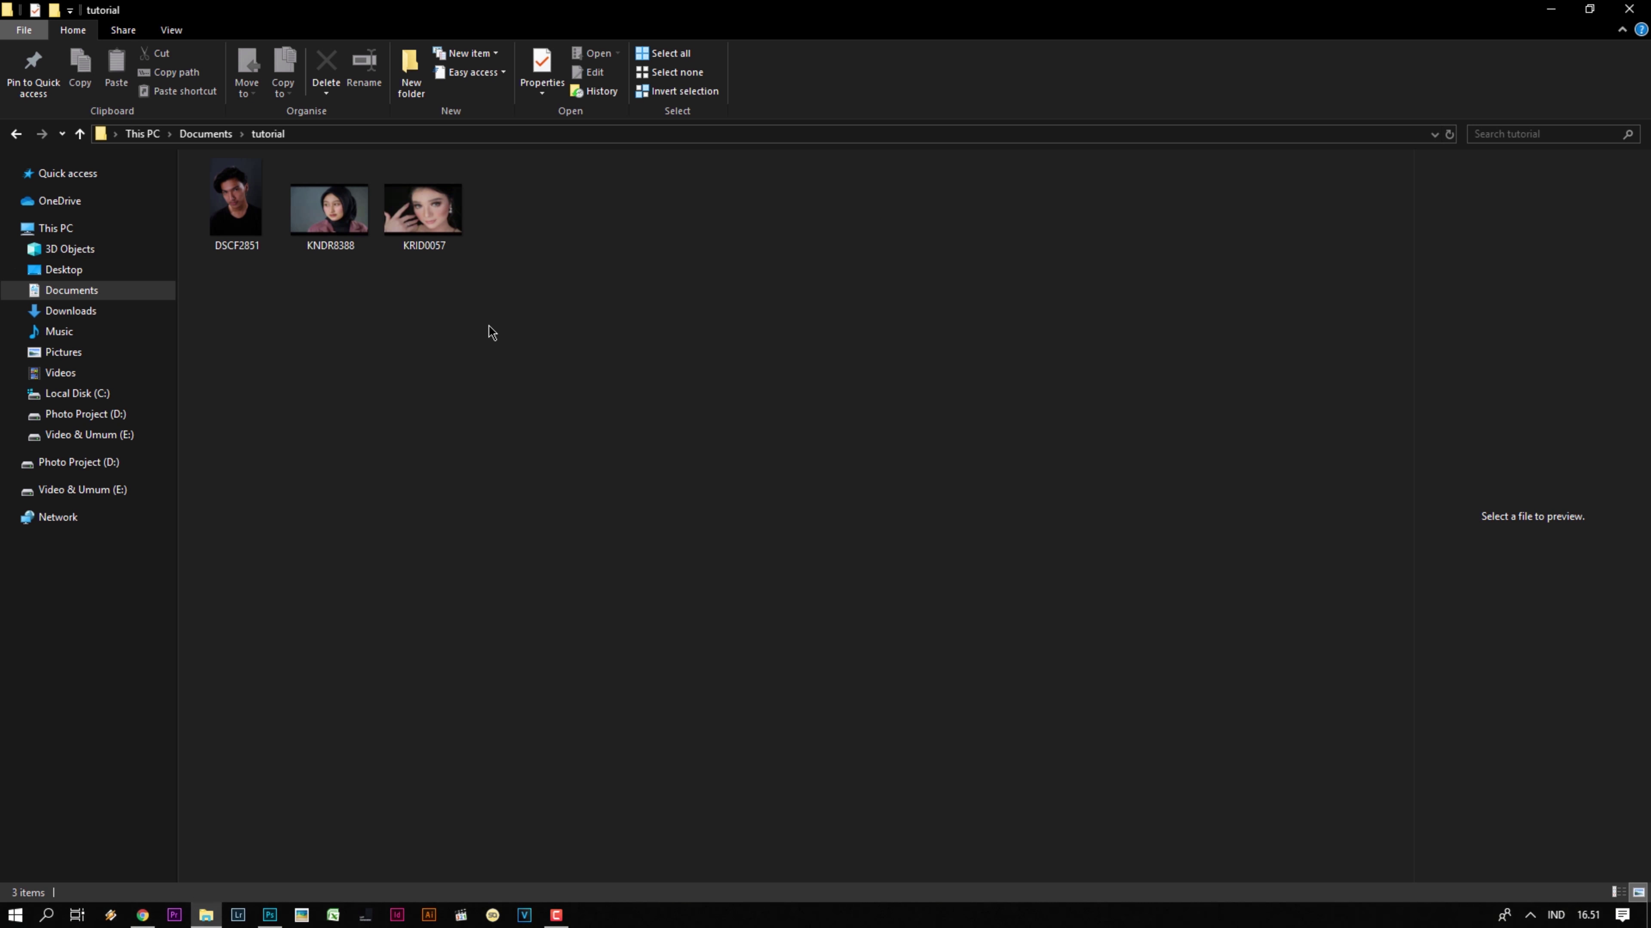
mouse_move(571, 320)
left_mouse_down()
mouse_move(239, 247)
mouse_move(270, 910)
mouse_move(975, 13)
left_mouse_up()
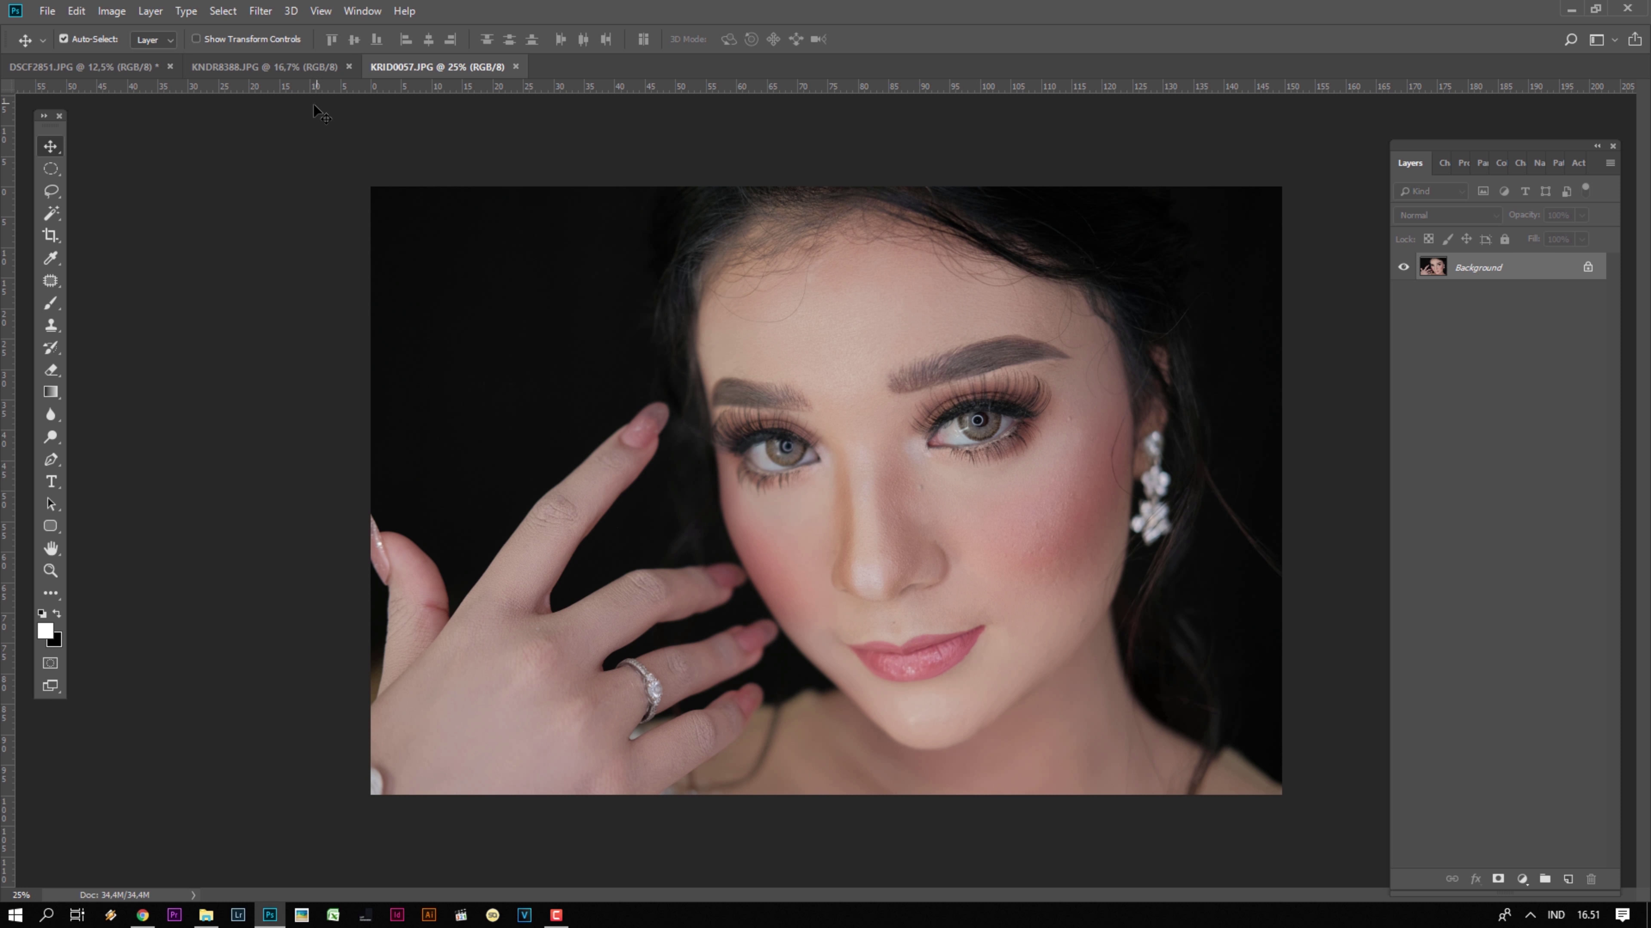
- Zoom in and out on the KRID0057 portrait to inspect the skin
scroll(997, 504, "up", 3)
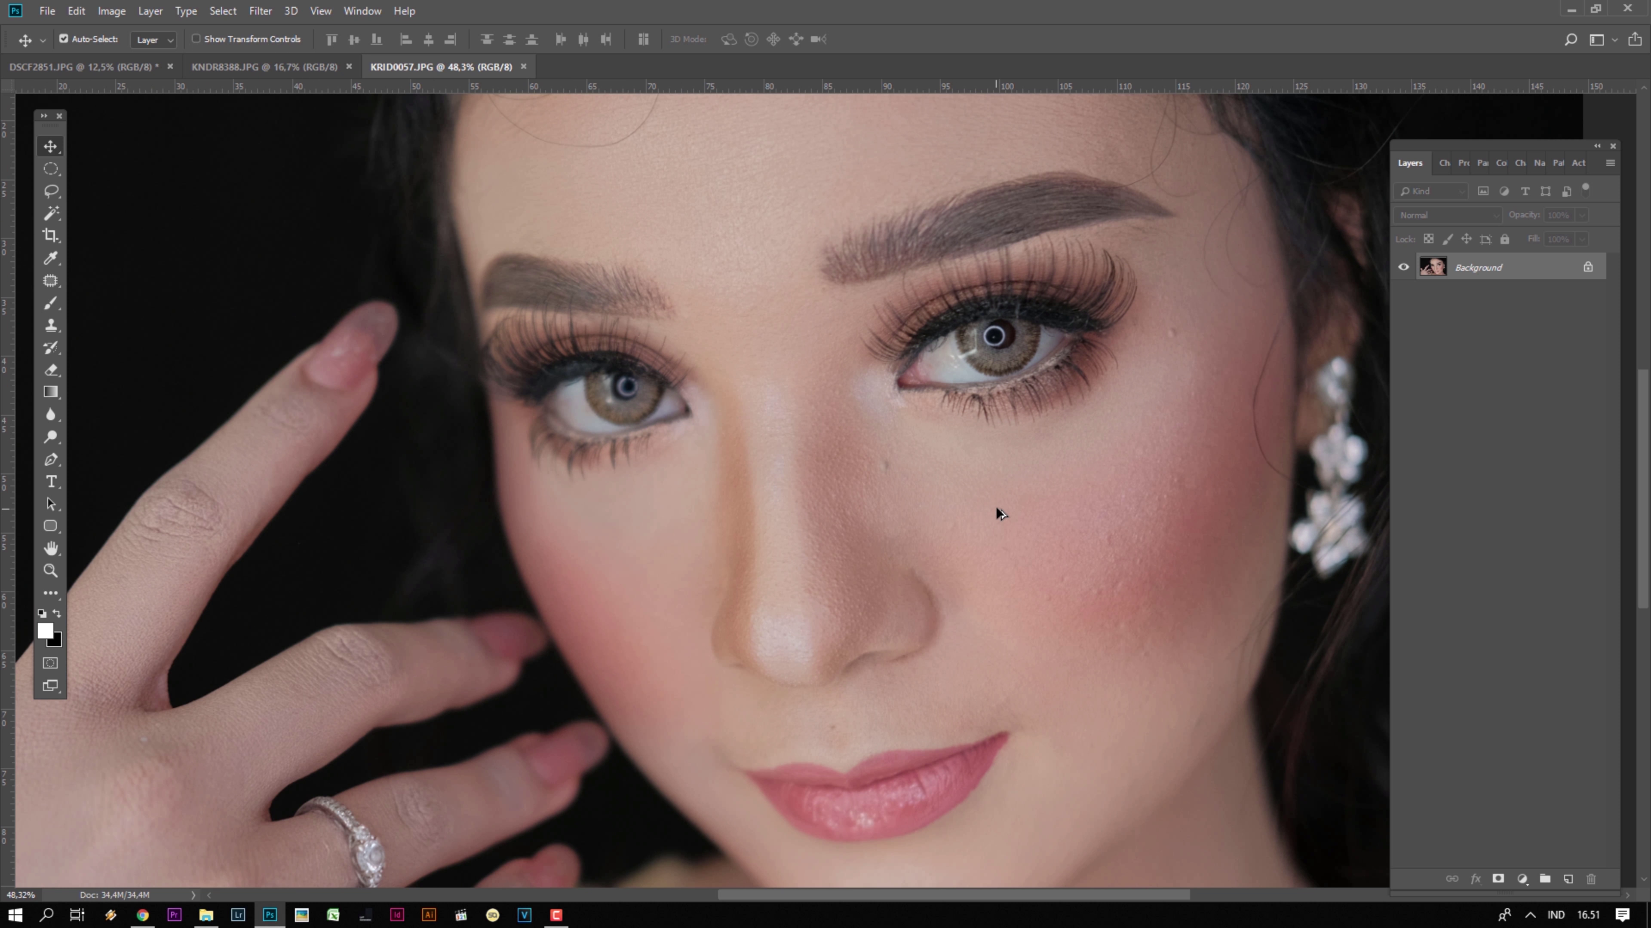
scroll(997, 505, "up", 2)
scroll(997, 505, "down", 5)
scroll(1043, 518, "up", 5)
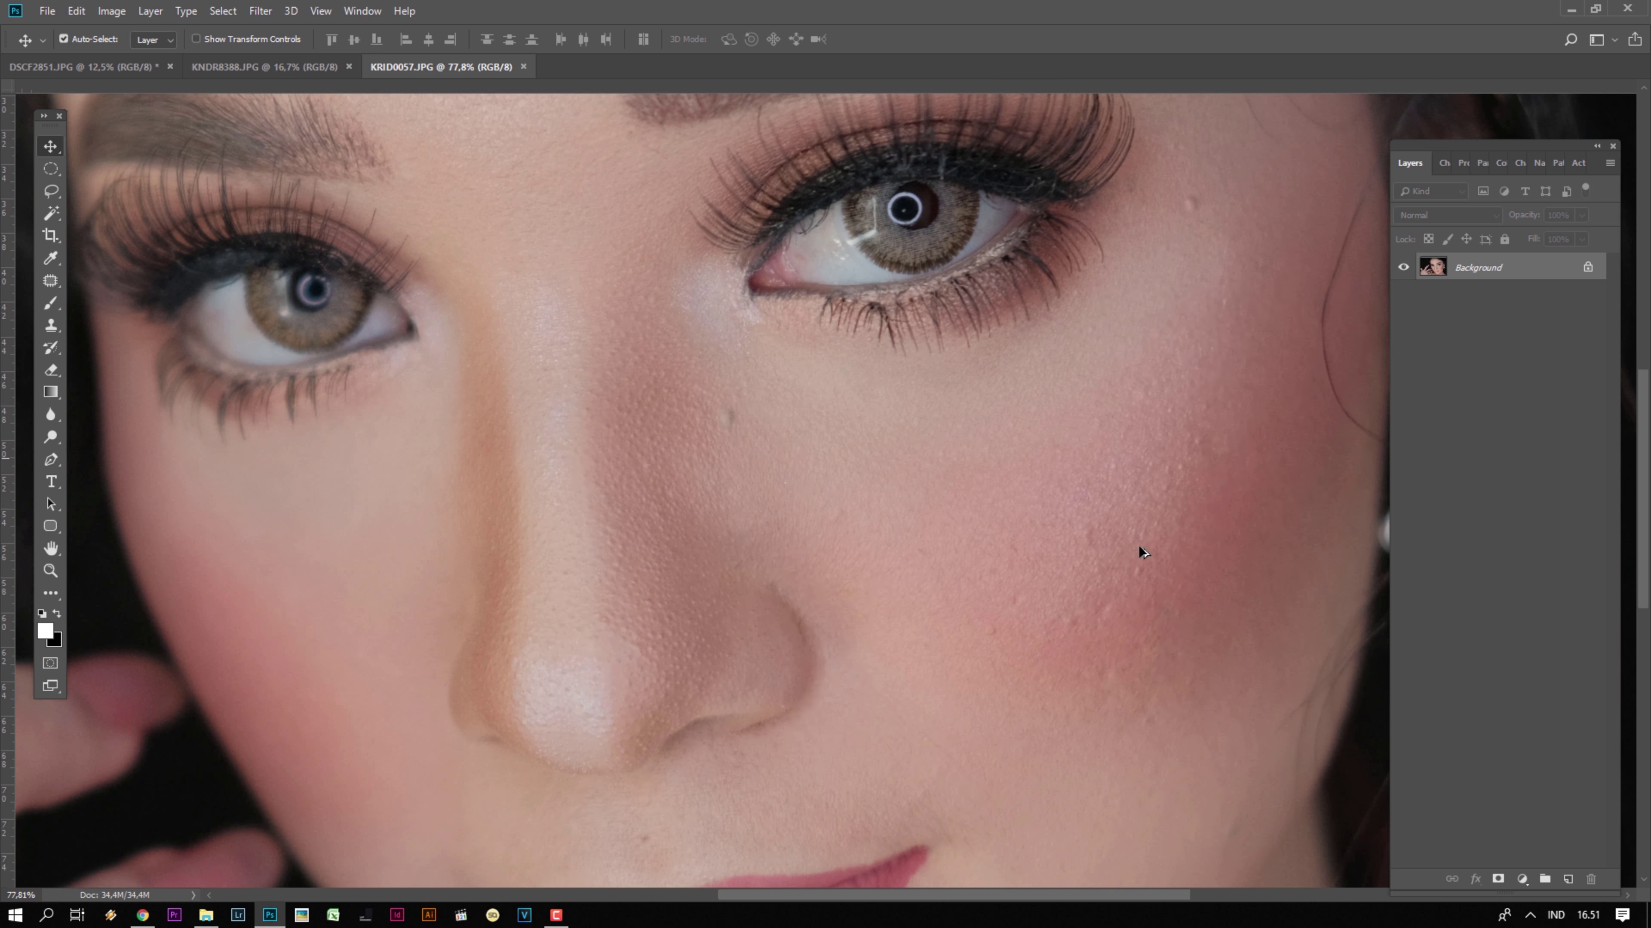
scroll(594, 500, "down", 5)
scroll(624, 359, "up", 5)
scroll(624, 359, "down", 5)
scroll(748, 354, "down", 2)
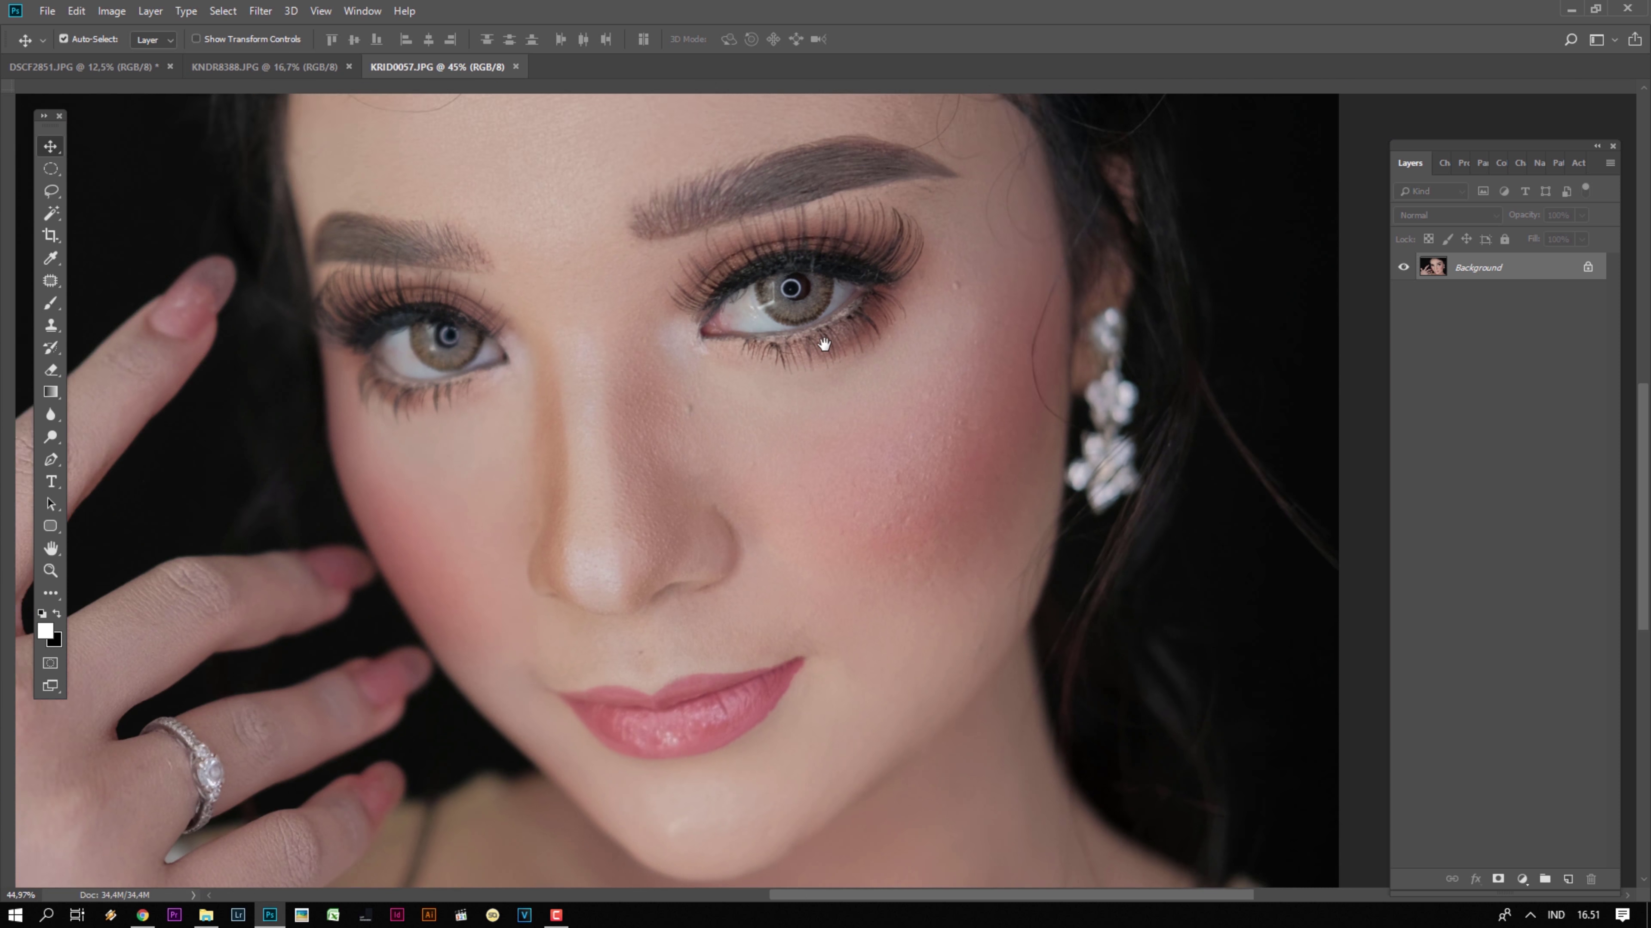
scroll(872, 350, "up", 5)
scroll(833, 333, "up", 3)
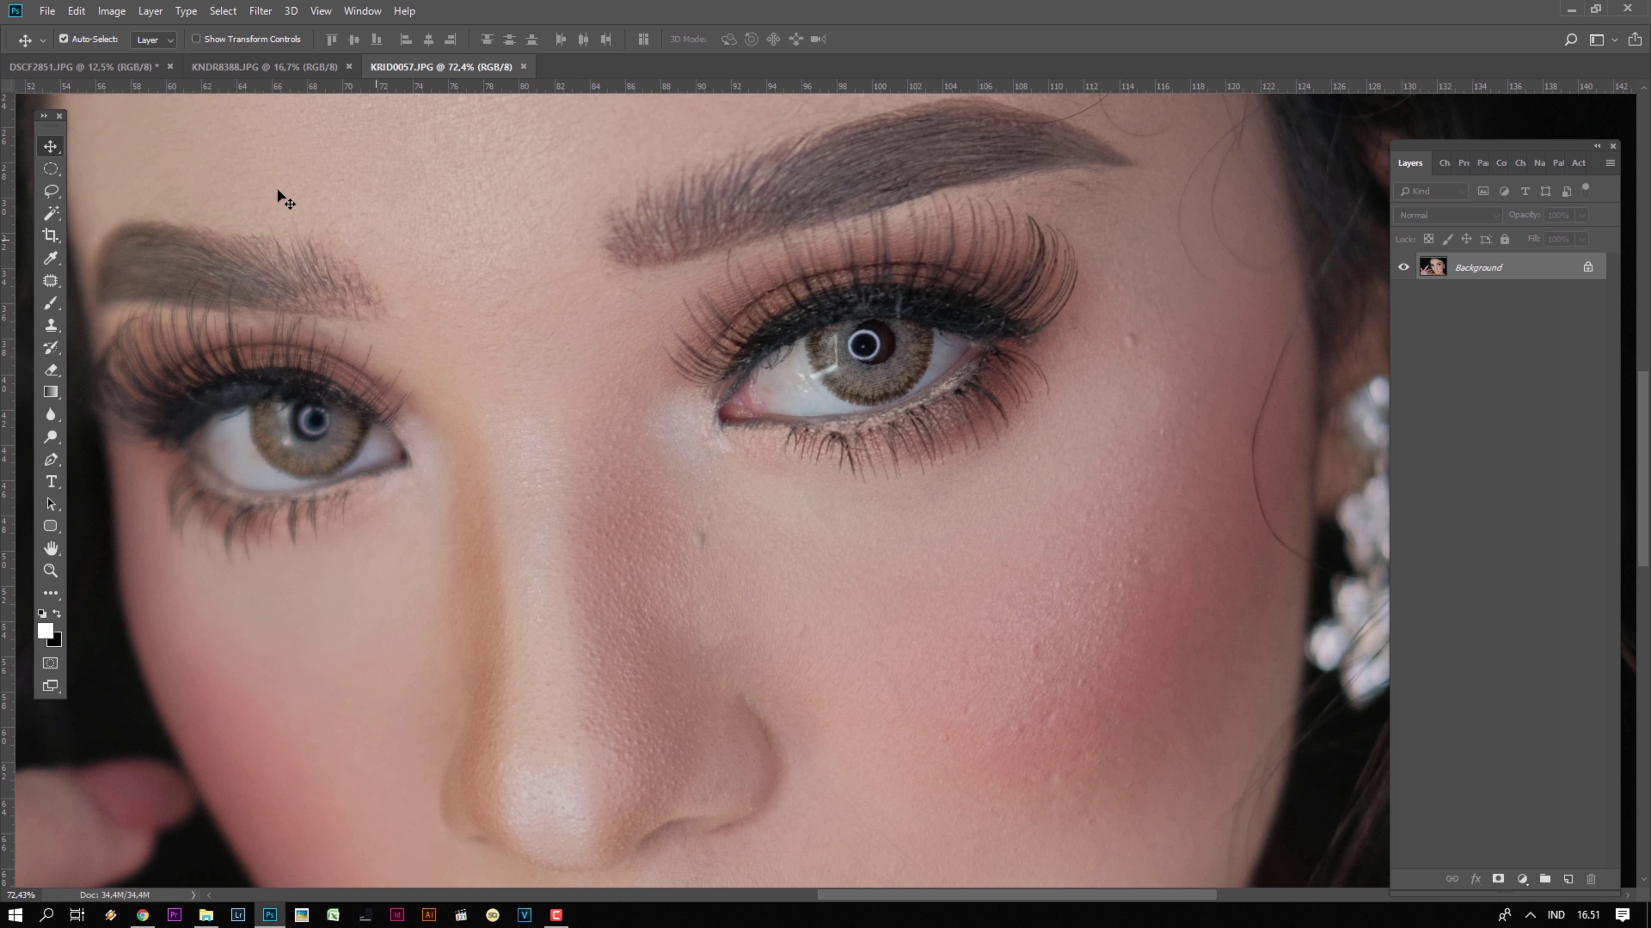
- Zoom into the KNDR8388 portrait and pan to the forehead and eyebrows
left_click(264, 67)
scroll(1040, 520, "up", 2)
scroll(1016, 595, "up", 2)
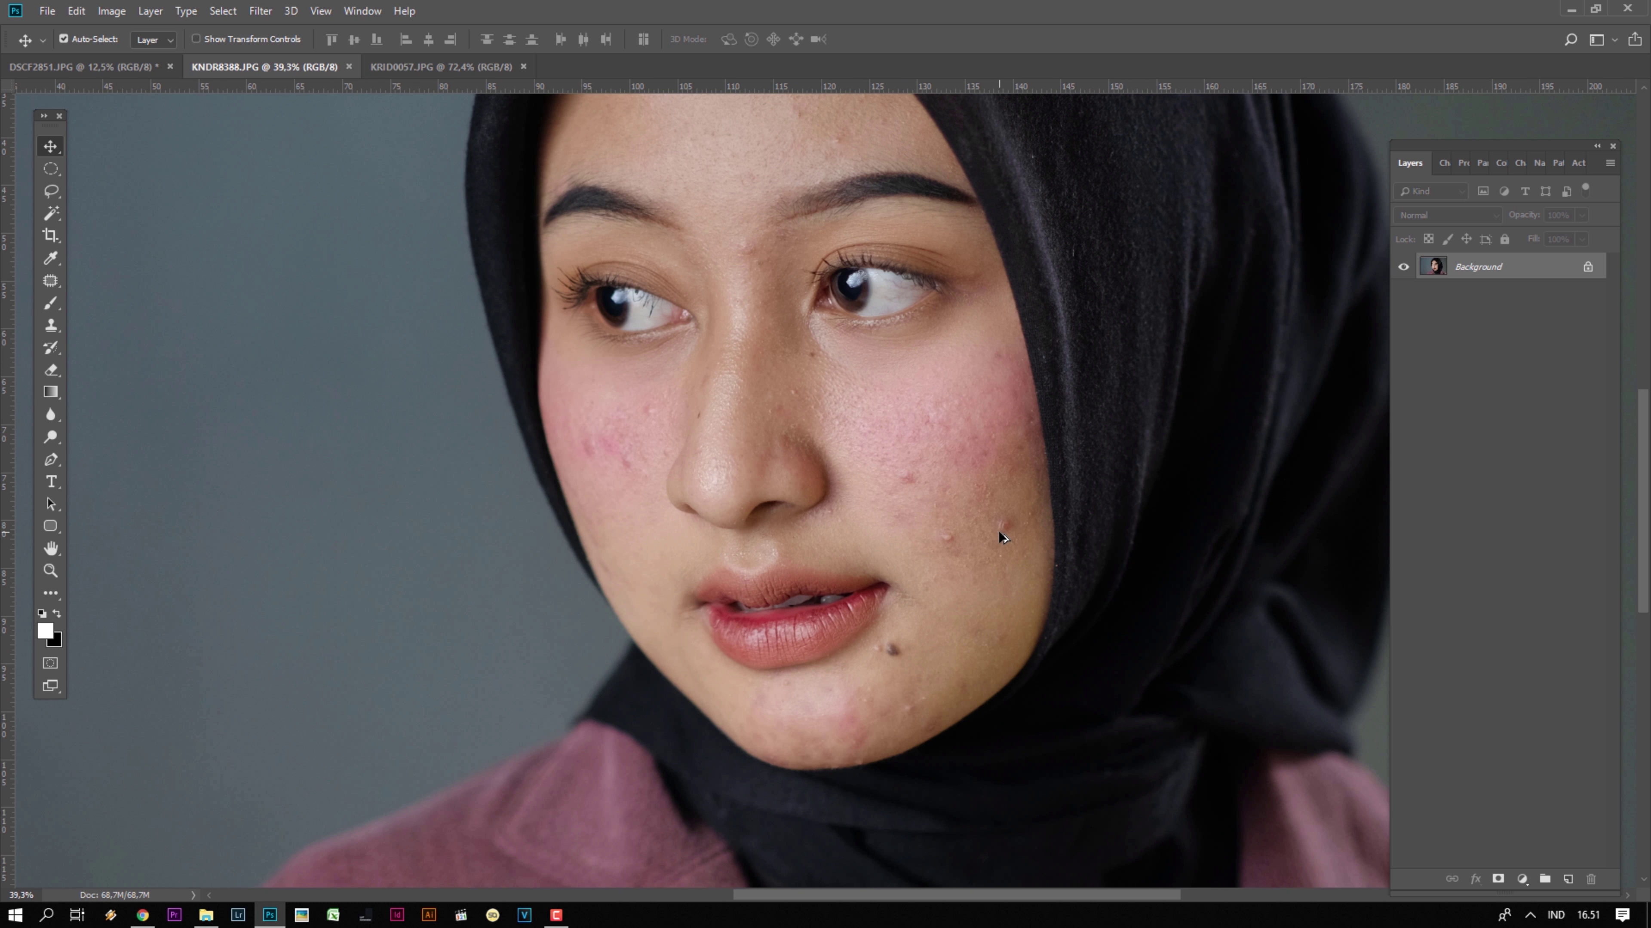
scroll(1007, 559, "up", 2)
scroll(998, 531, "up", 2)
left_click_drag(965, 387, 895, 579)
- Zoom into the man's DSCF2851 portrait to inspect his skin
left_click(83, 67)
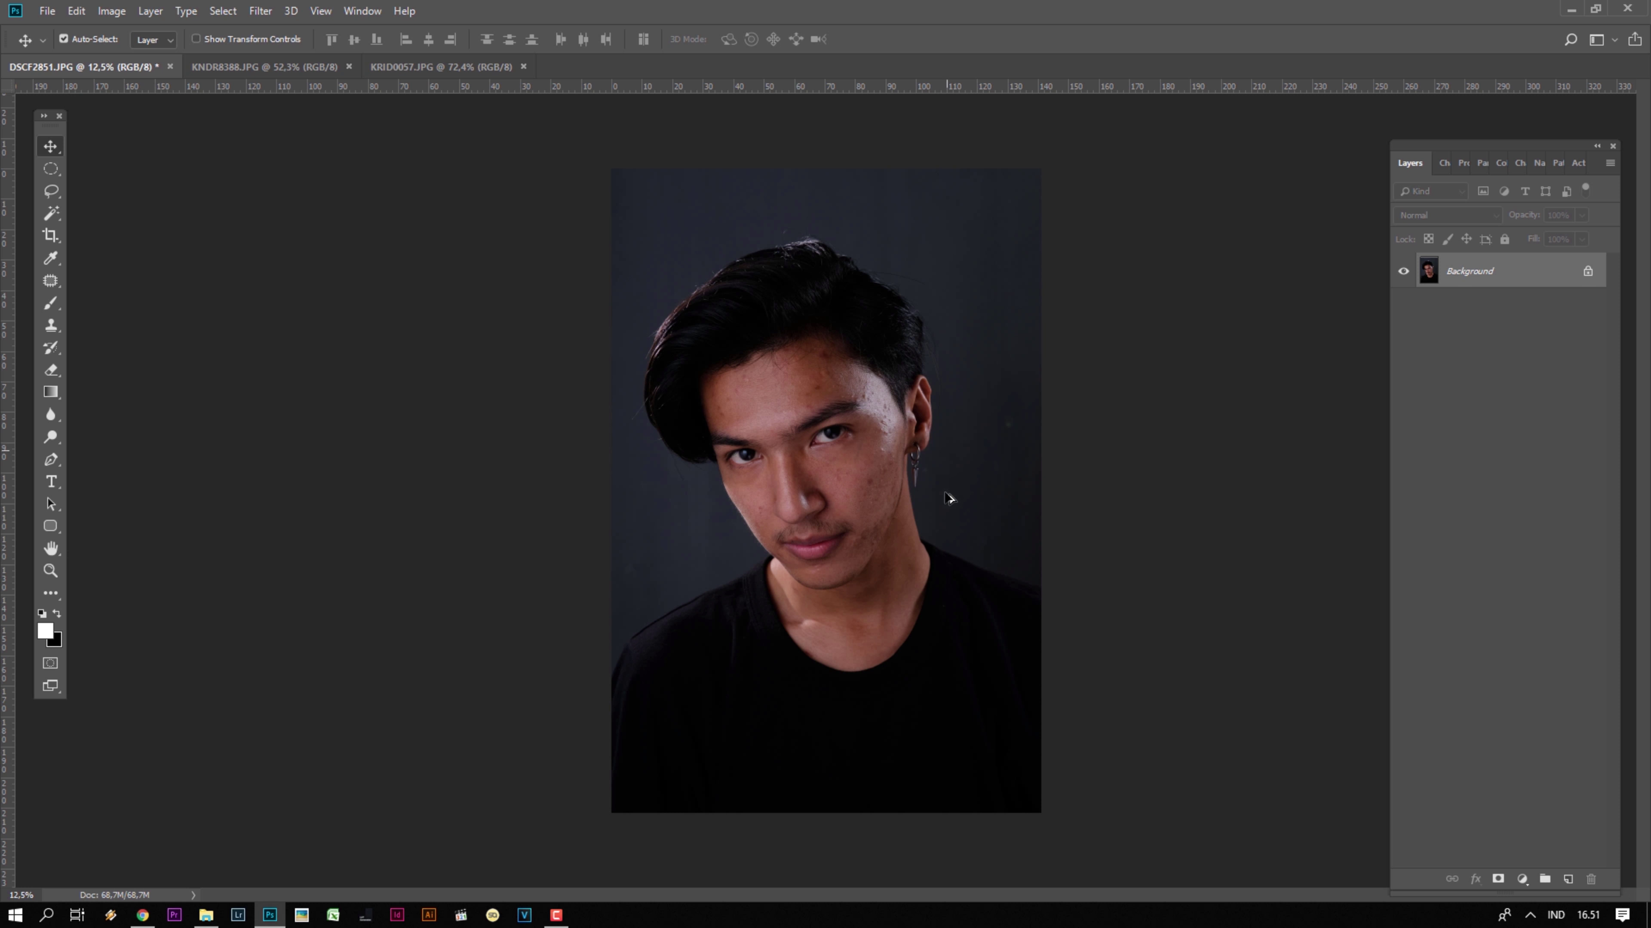
scroll(949, 498, "up", 2)
scroll(929, 505, "up", 2)
scroll(659, 404, "up", 3)
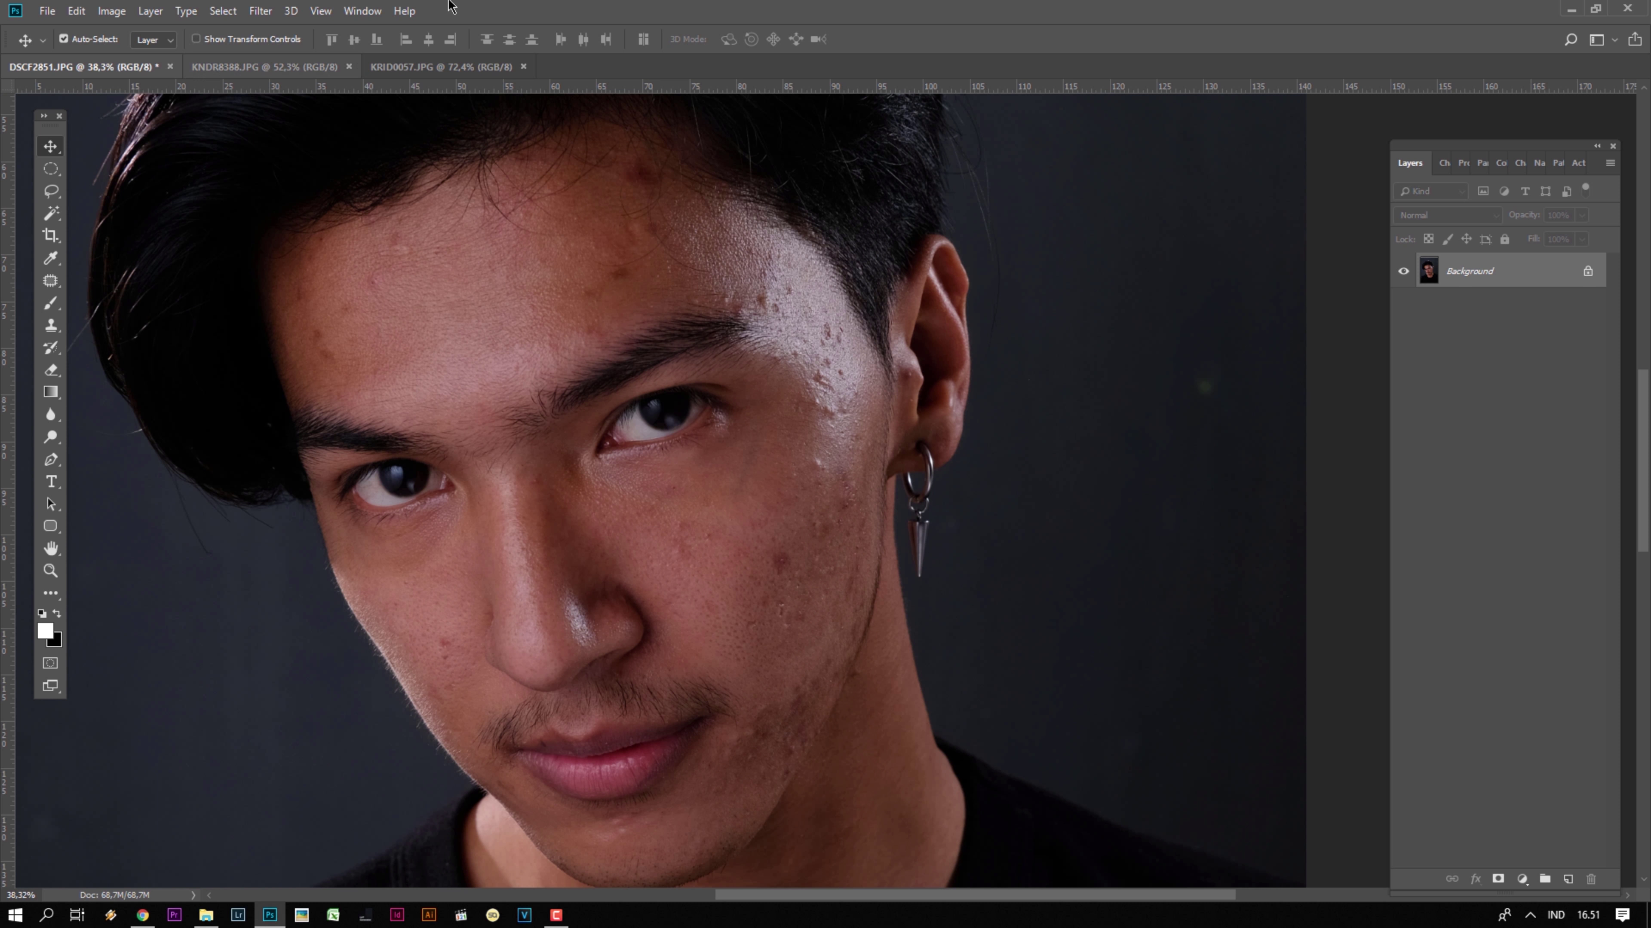
- Return to the KRID0057 portrait and zoom back out
left_click(487, 64)
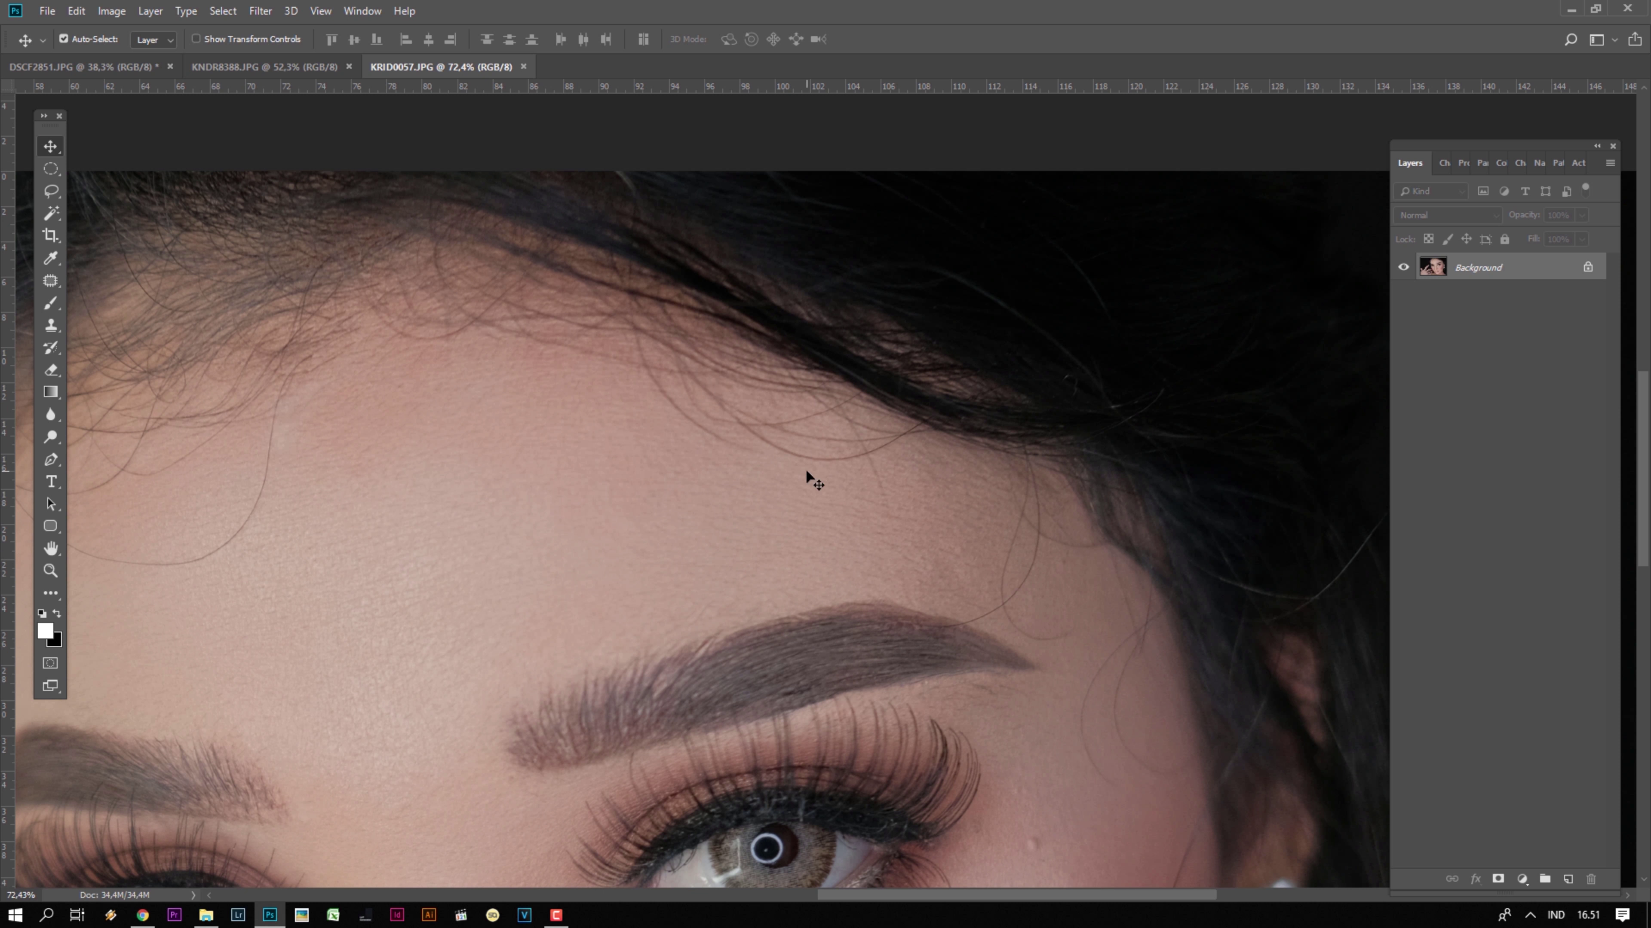
scroll(804, 468, "down", 1)
scroll(845, 455, "down", 5)
scroll(845, 462, "down", 2)
scroll(849, 468, "down", 2)
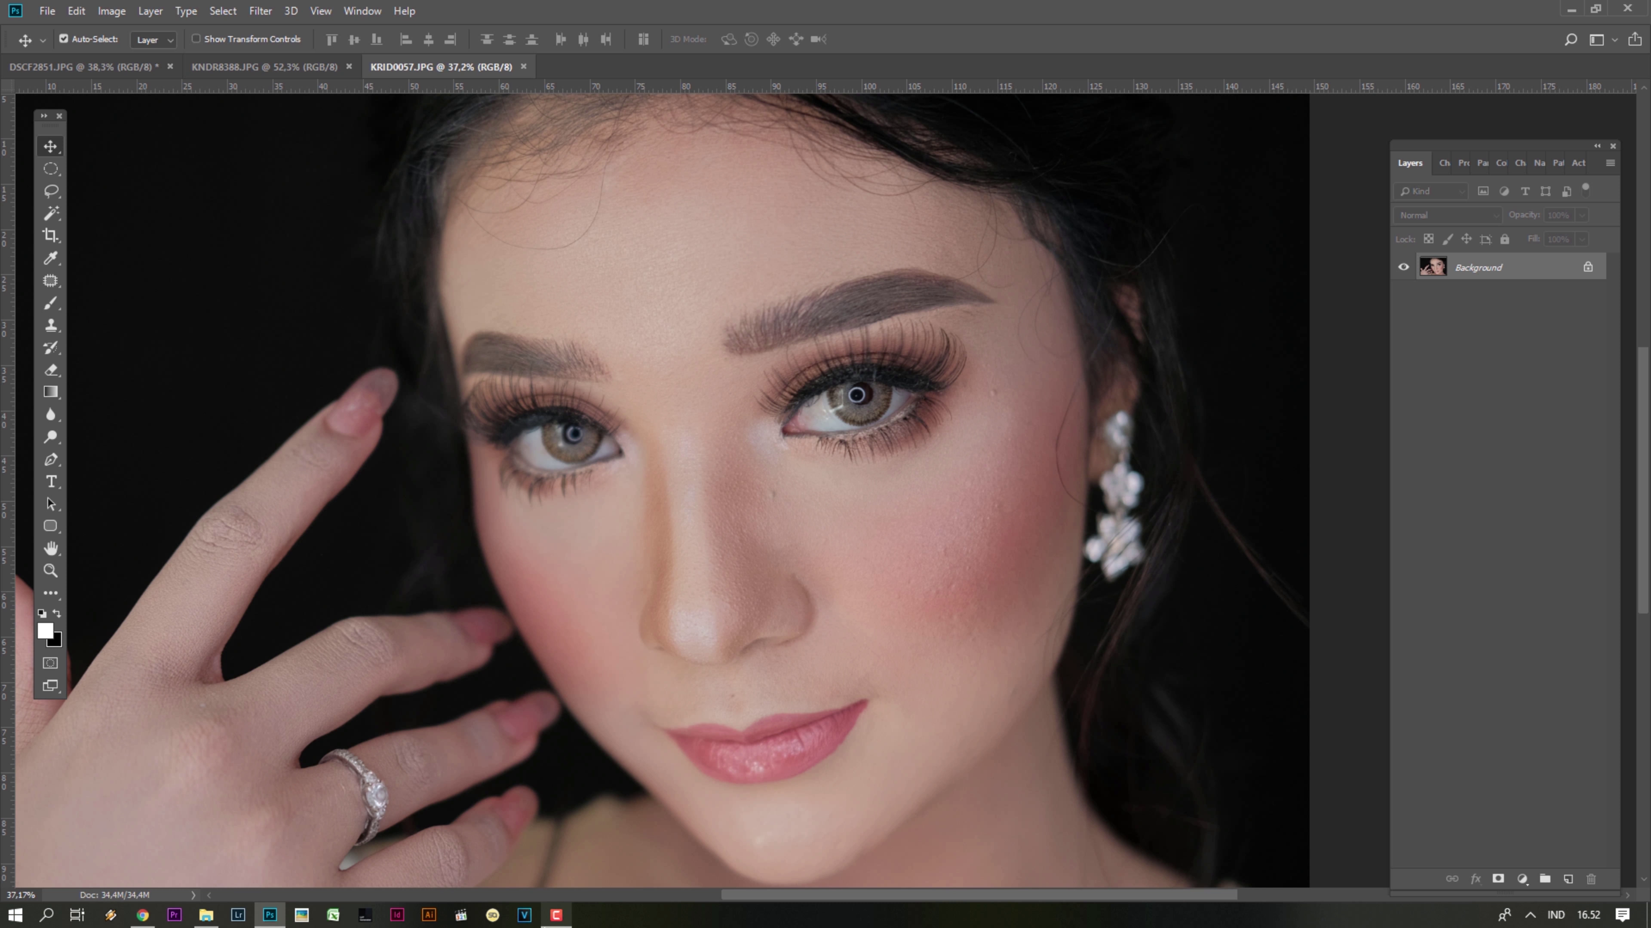
left_click(582, 876)
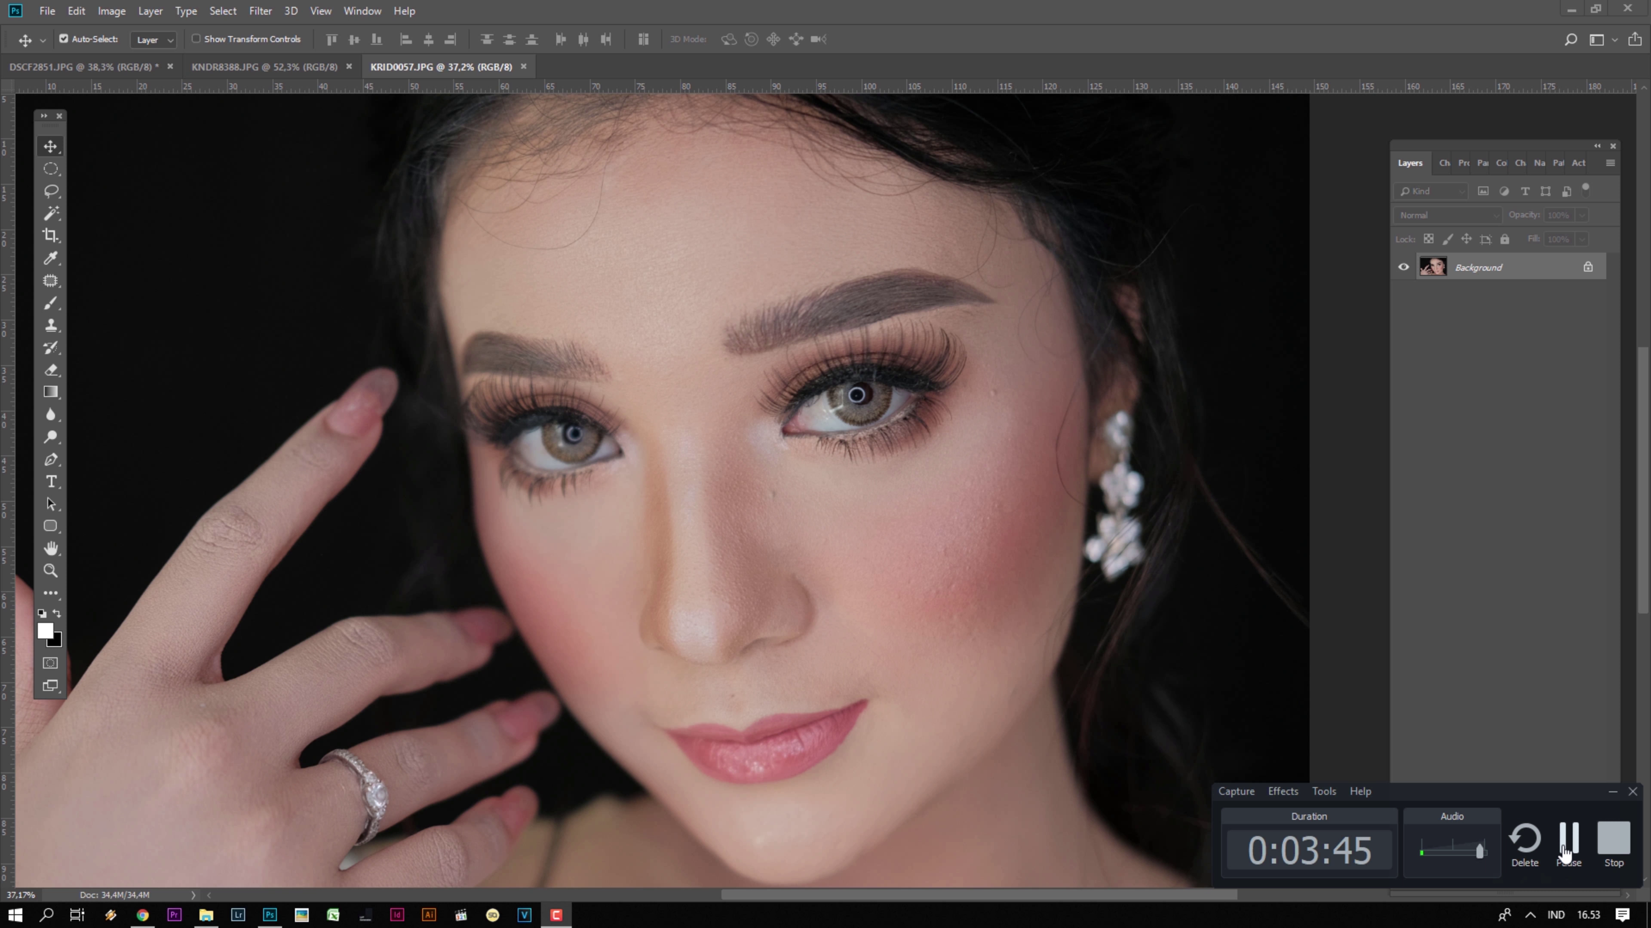
- Duplicate the Background layer twice with Ctrl+J
left_click(1319, 445)
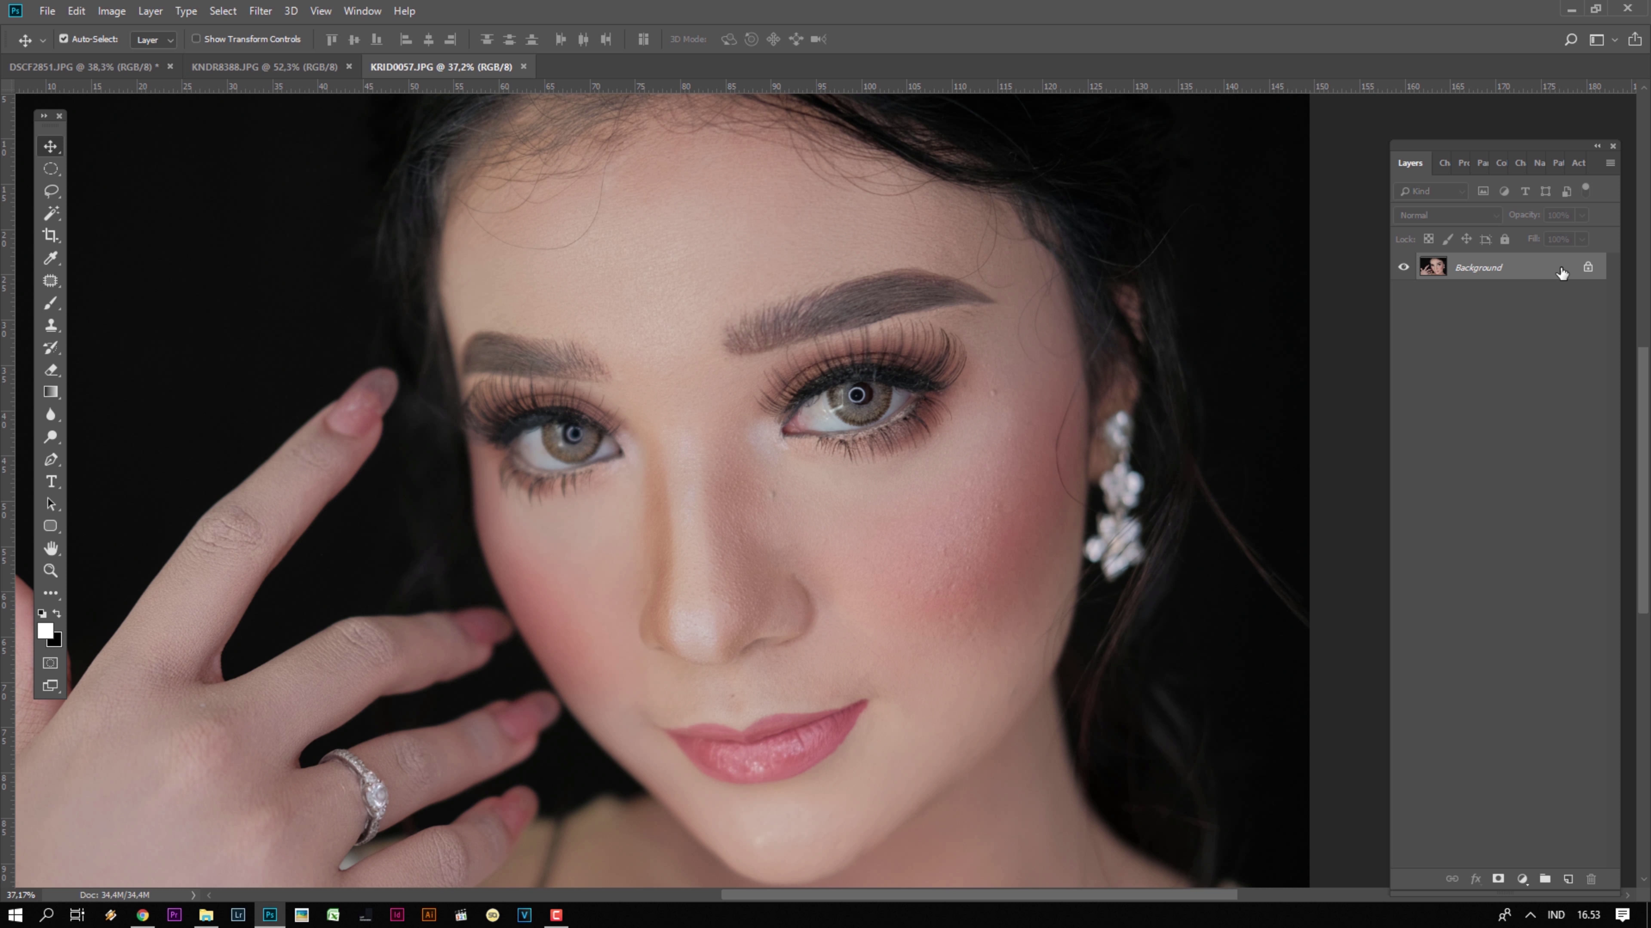
key("ctrl+j")
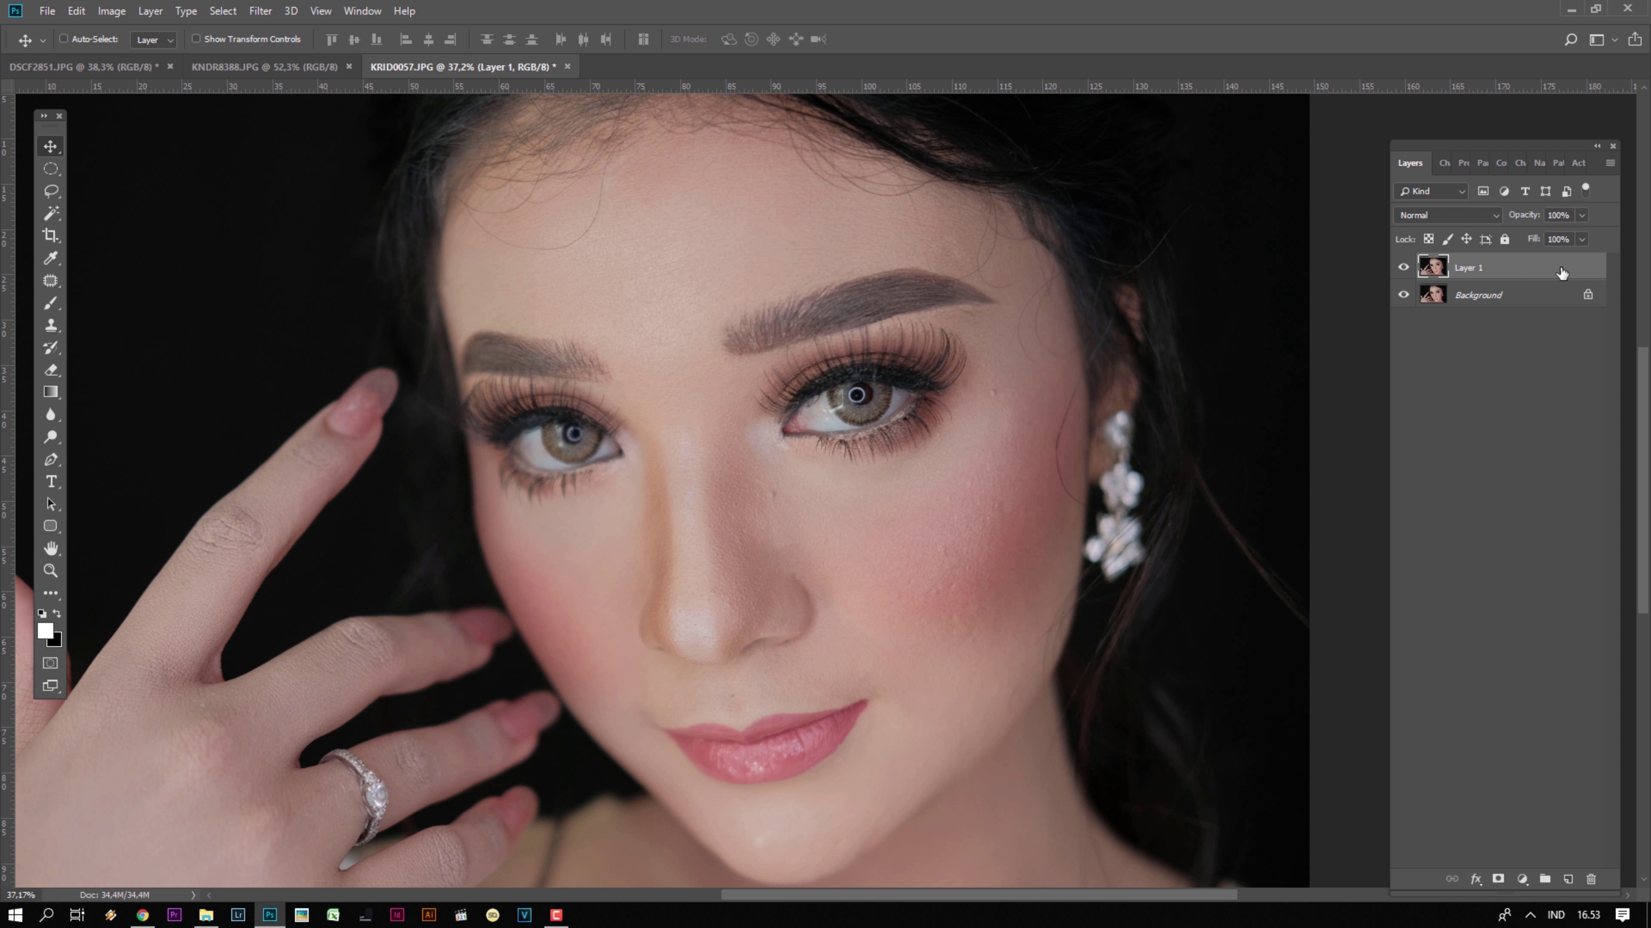
key("ctrl+j")
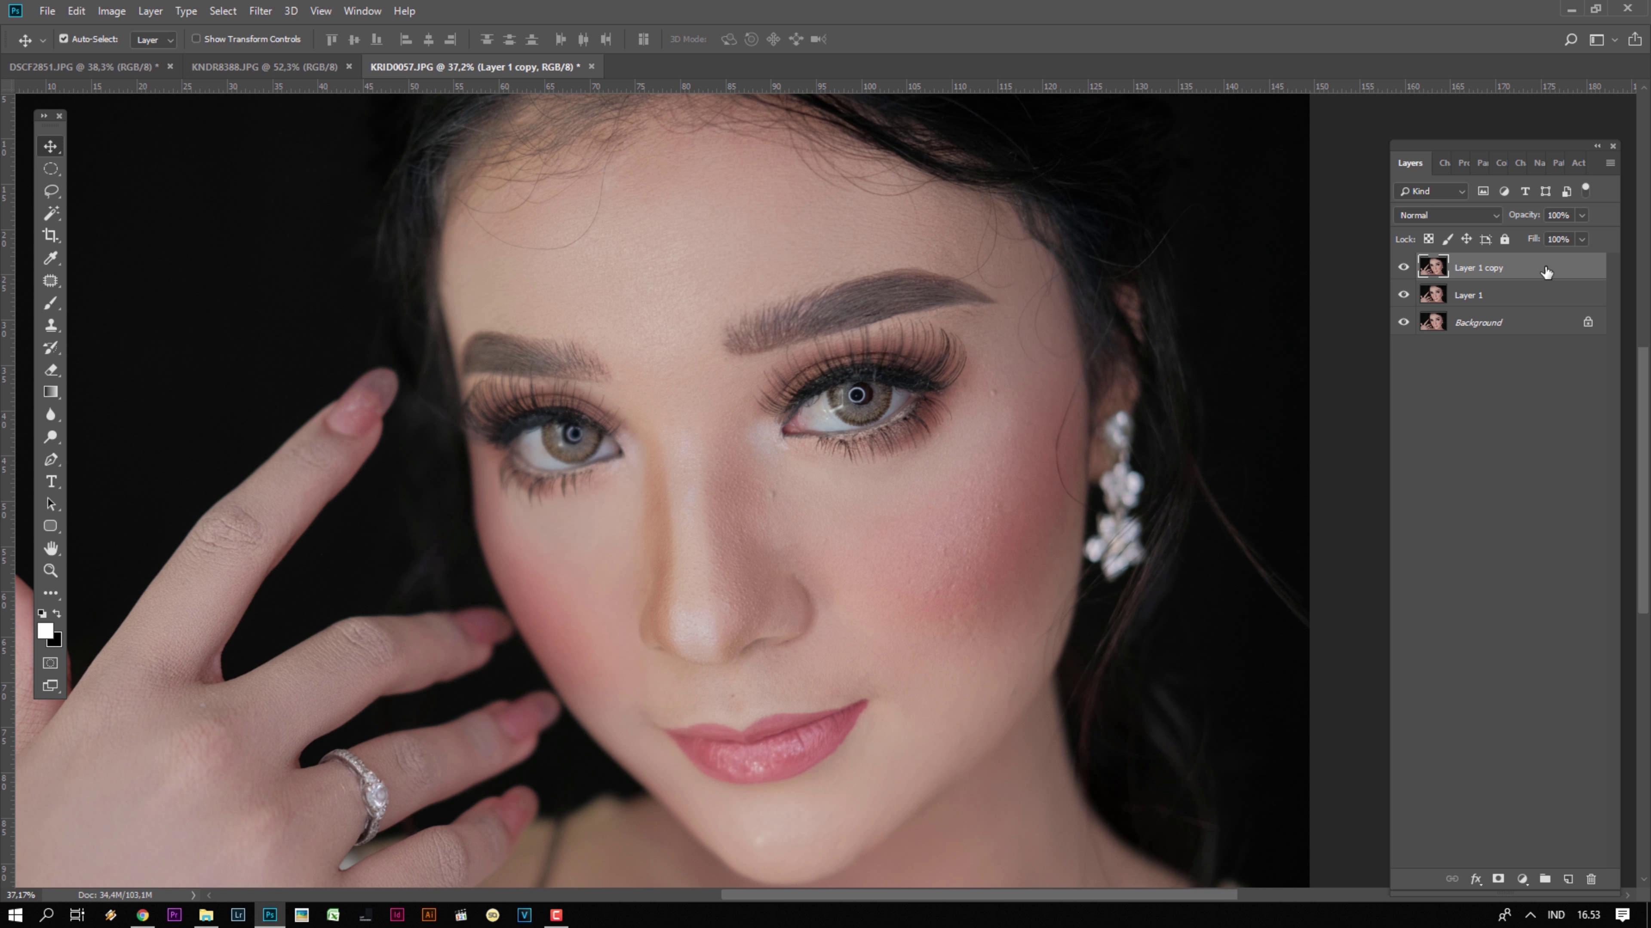
- Rename the upper layer copy Sharp and the lower copy Blur
double_click(1474, 268)
type("Sharp")
key("Return")
double_click(1470, 295)
type("Blur")
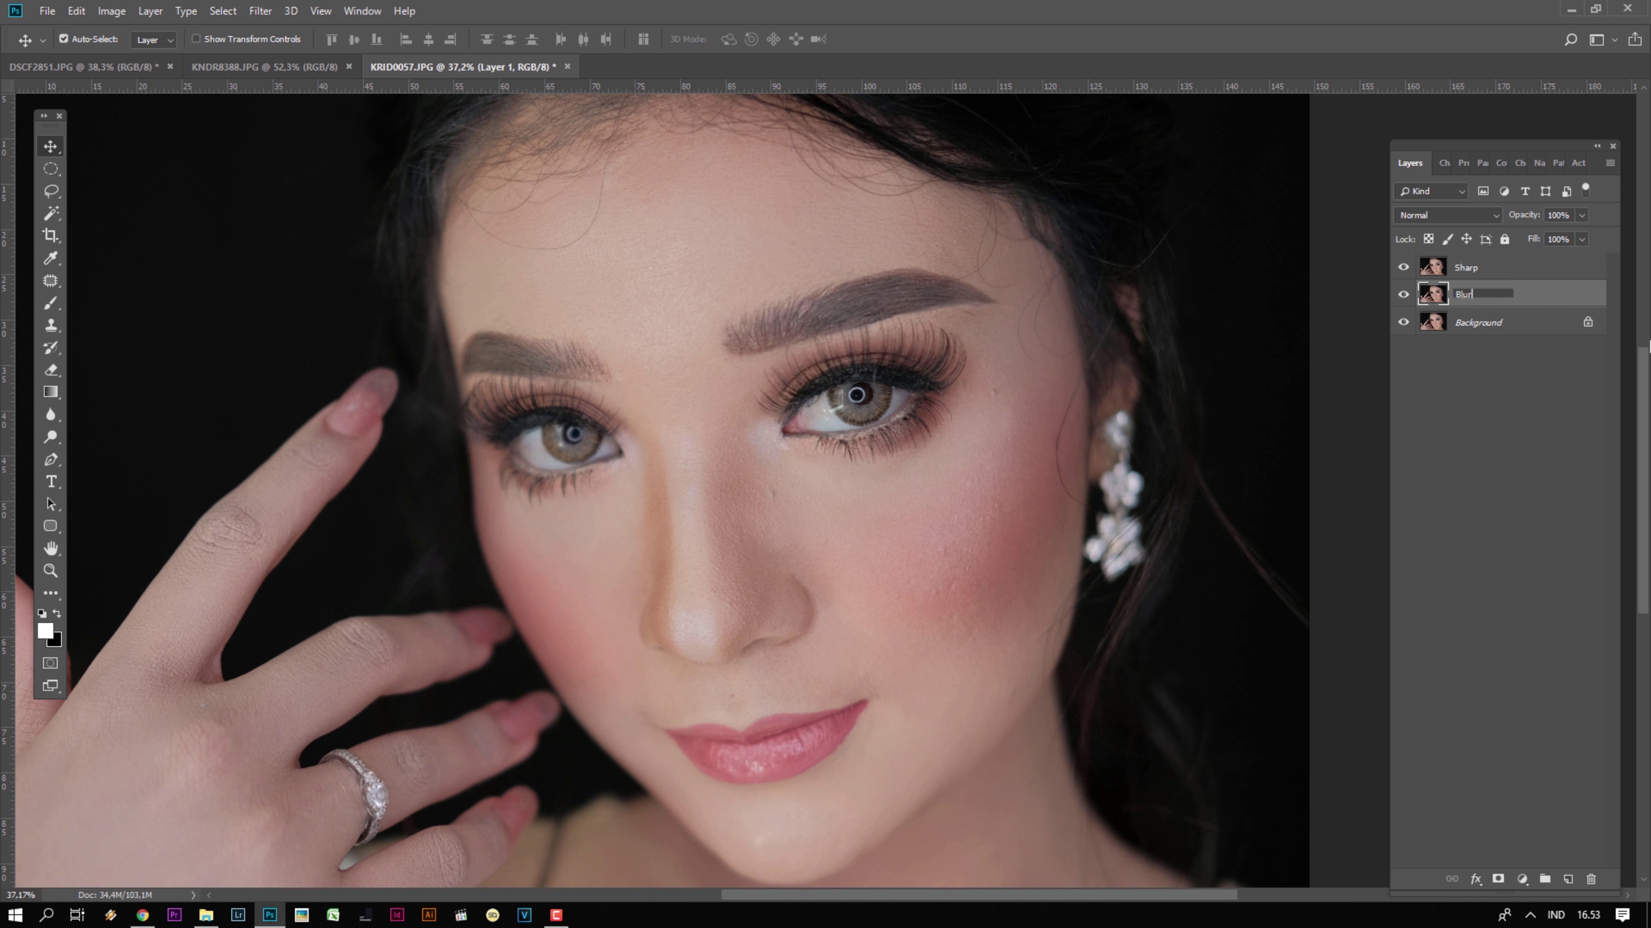
key("Return")
- Convert the Blur layer and then the Sharp layer into smart objects
right_click(1526, 300)
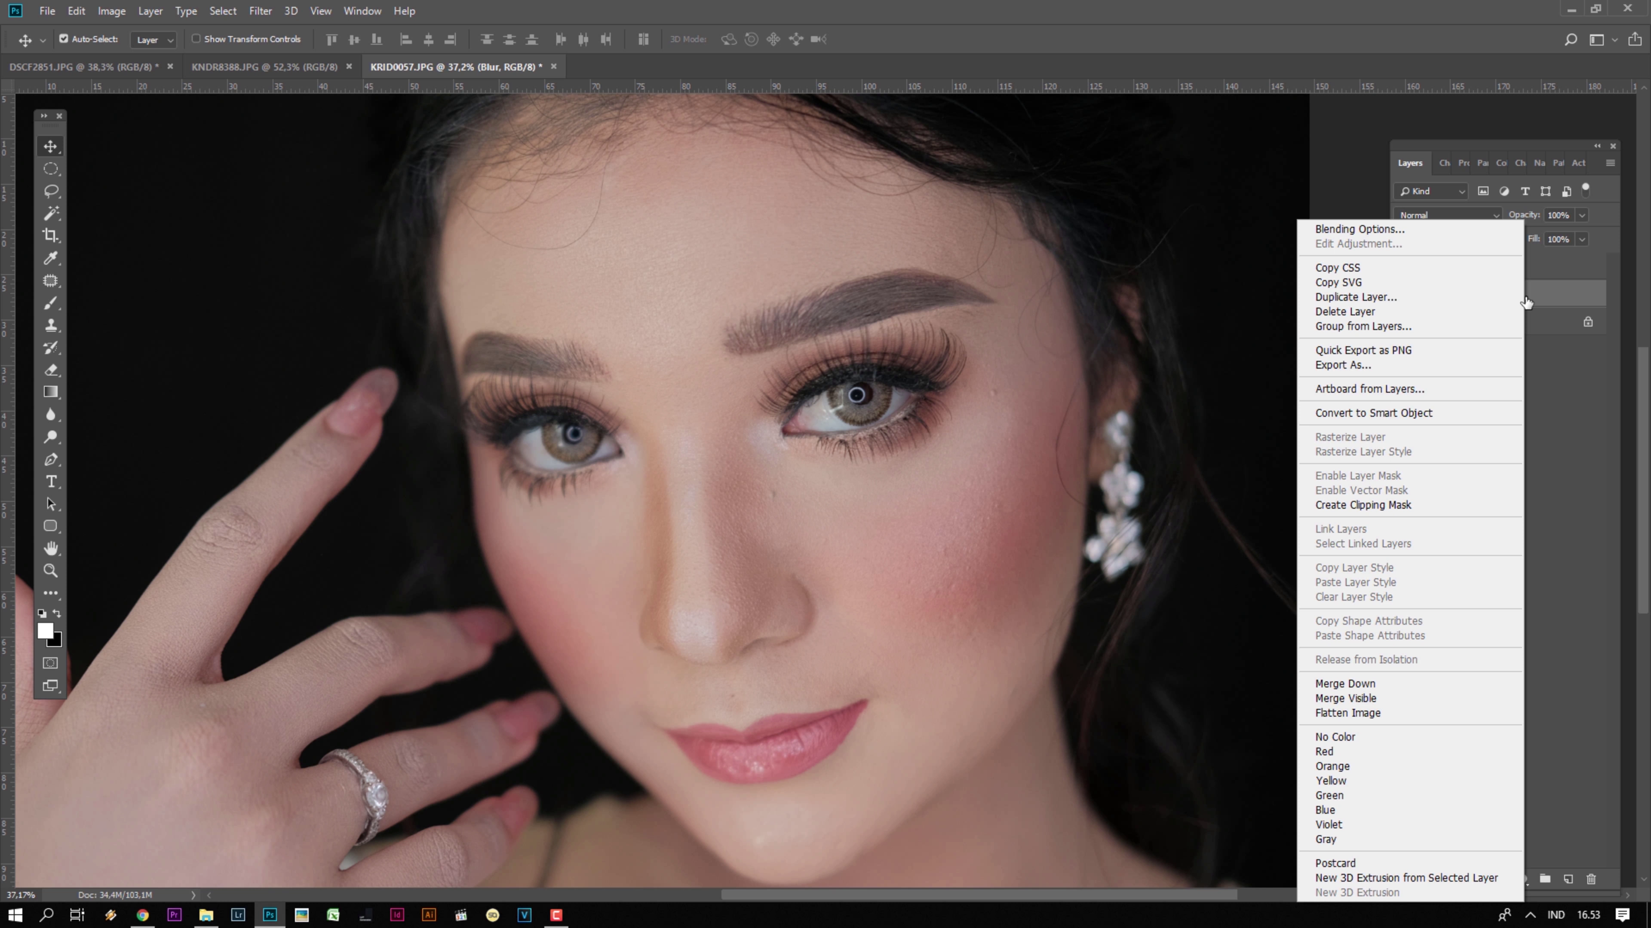
left_click(1559, 298)
right_click(1570, 299)
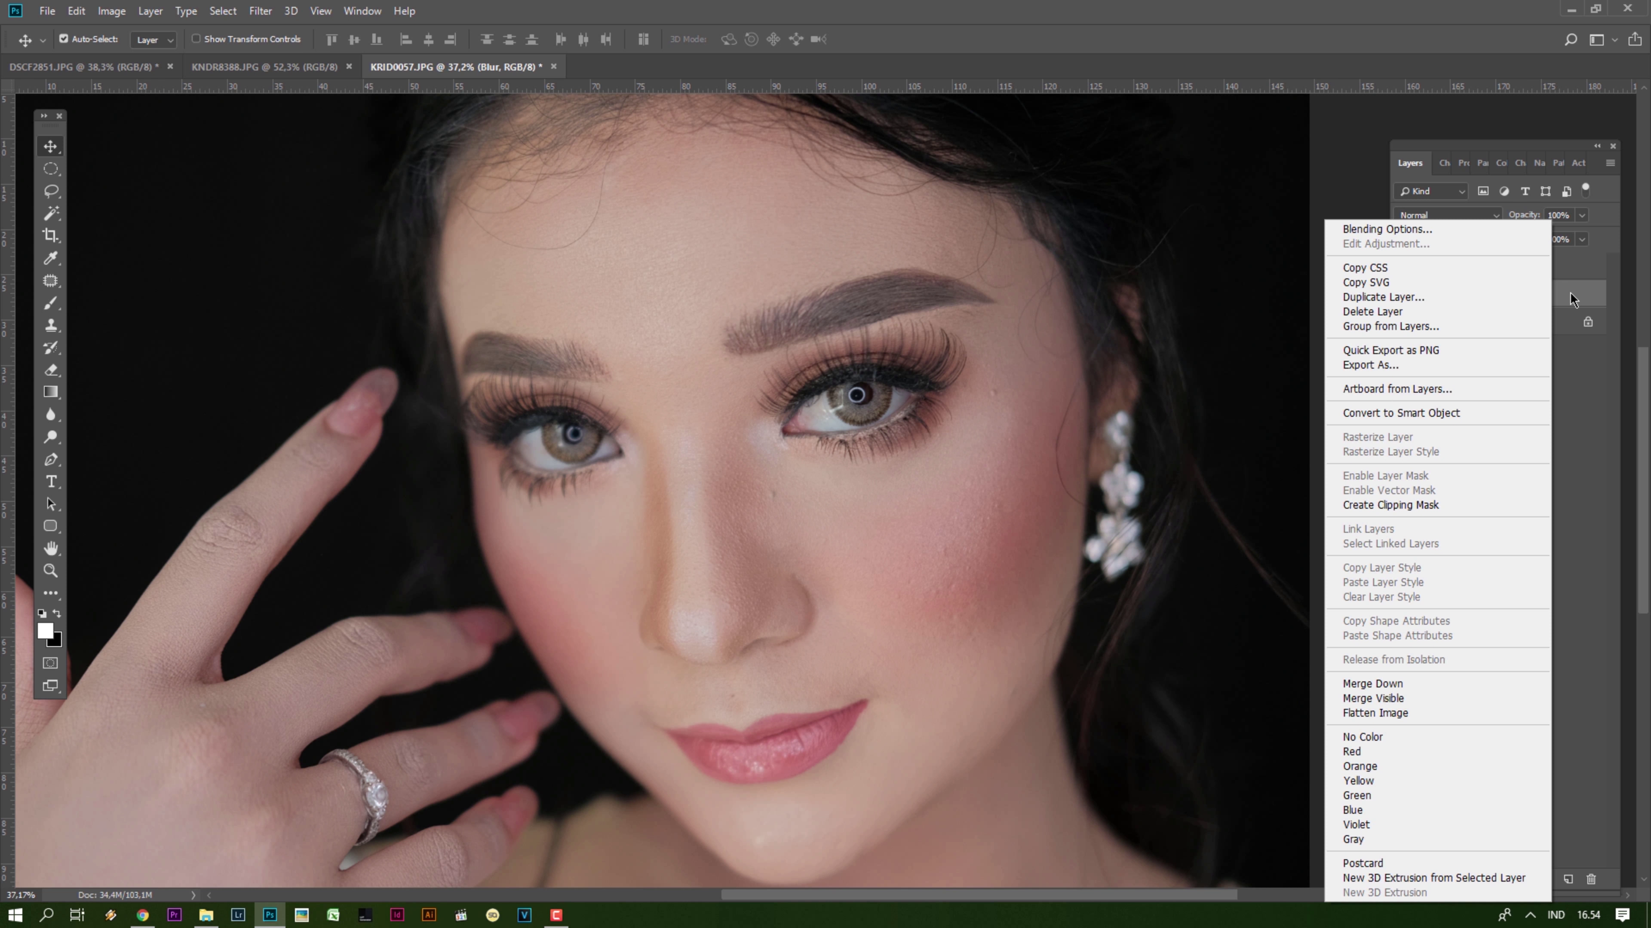
left_click(1423, 413)
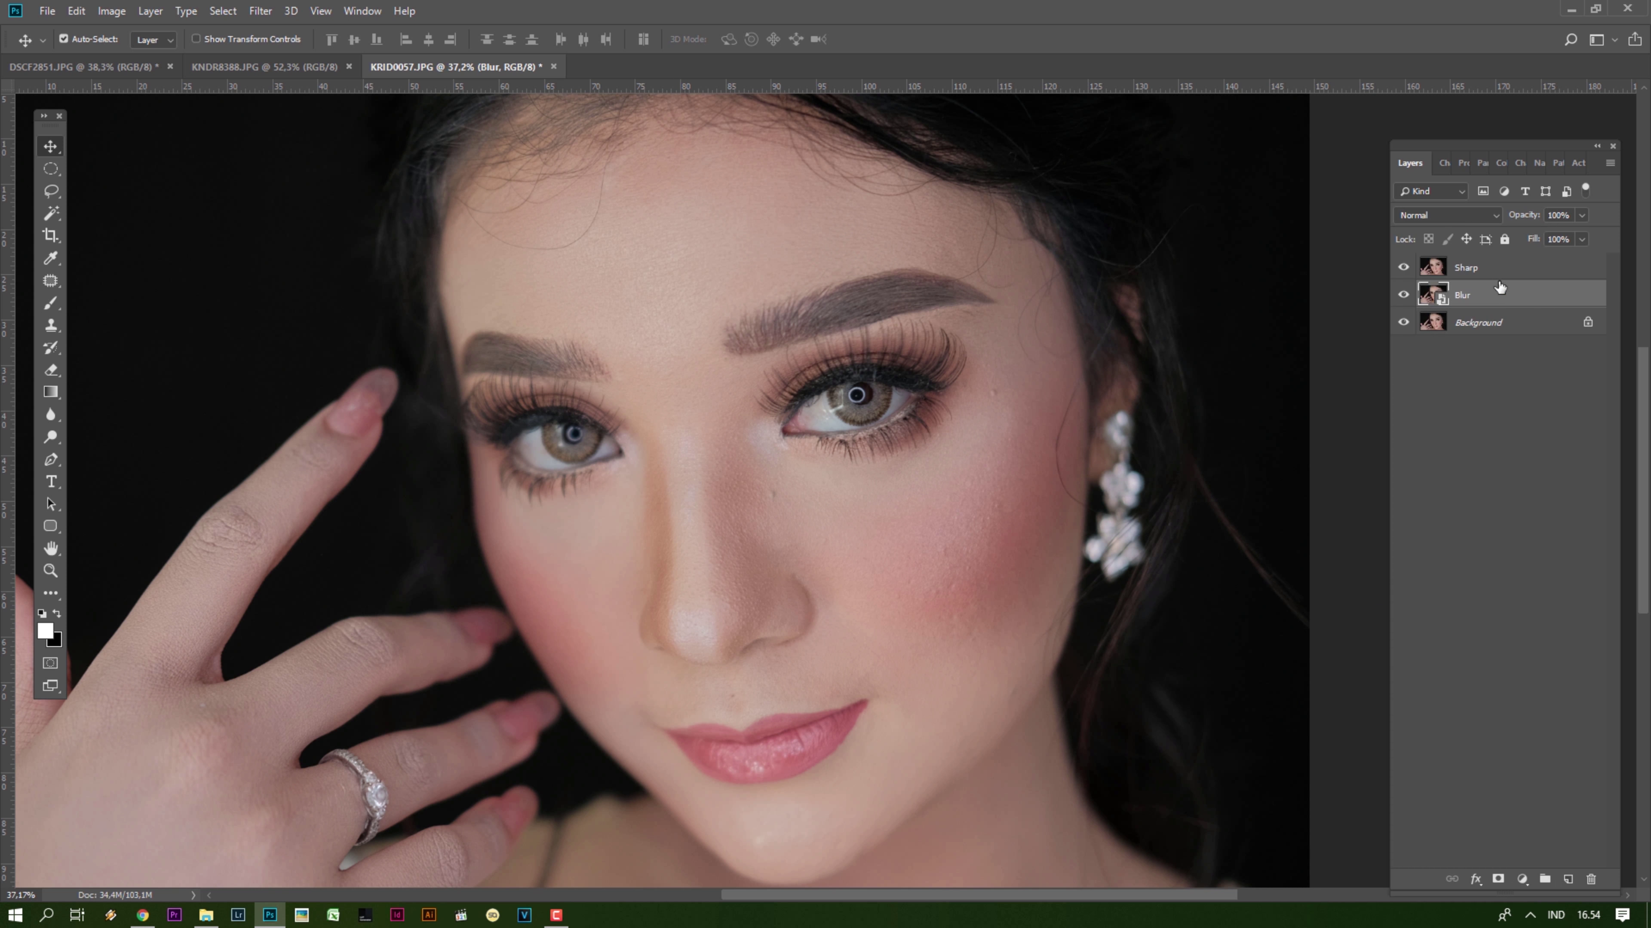
right_click(1512, 271)
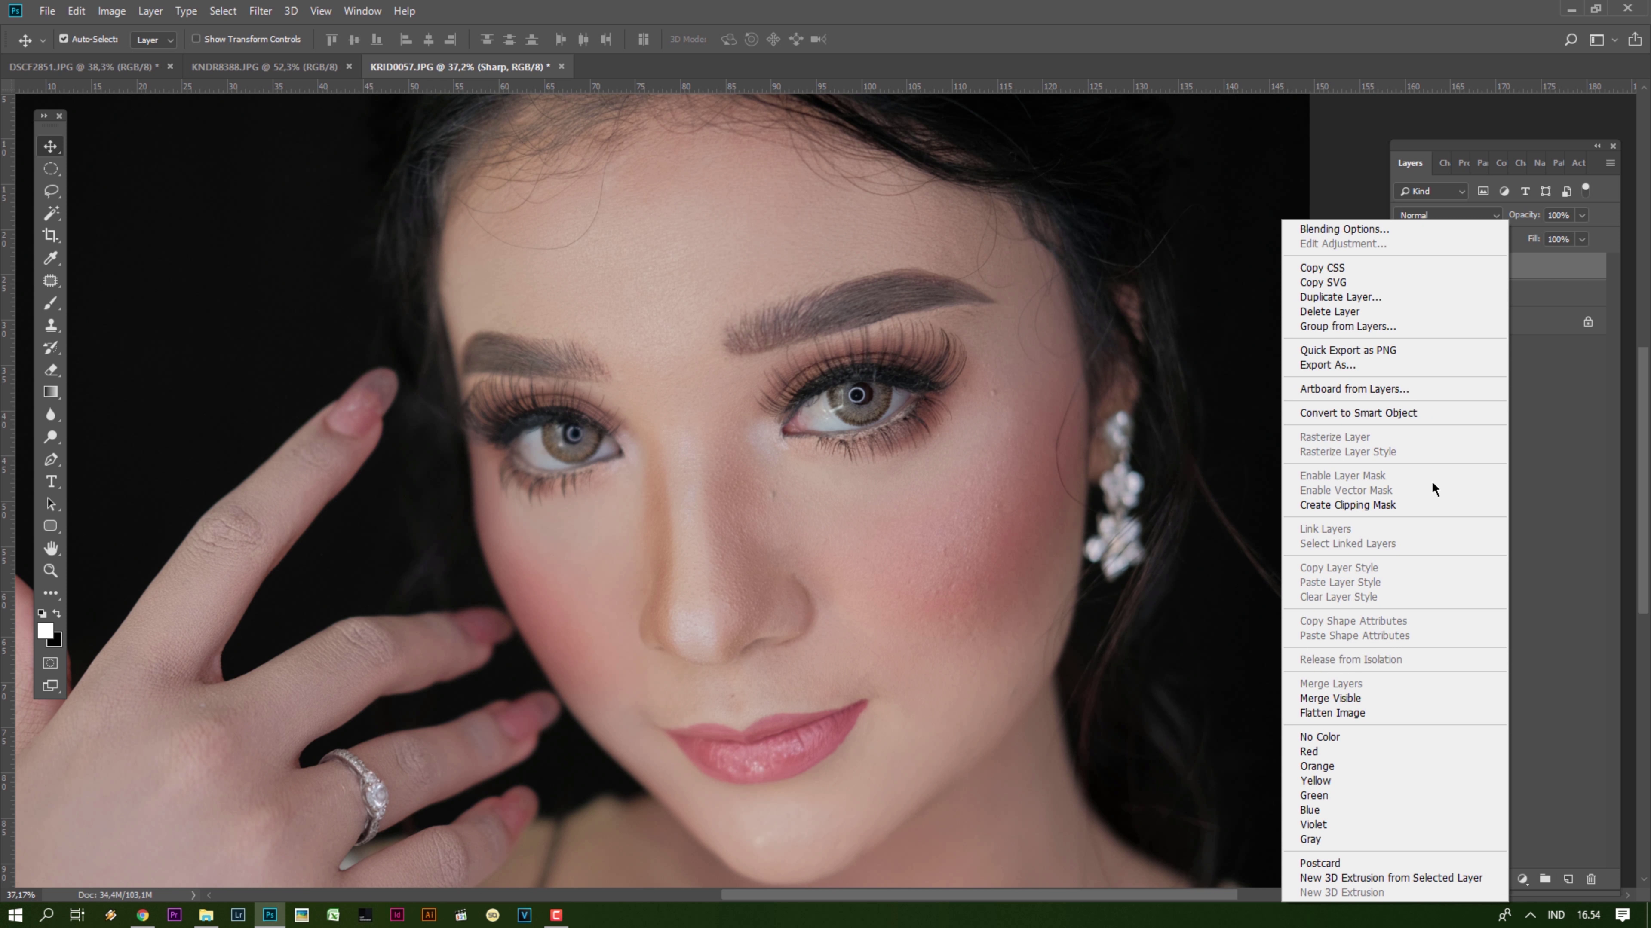
left_click(1409, 406)
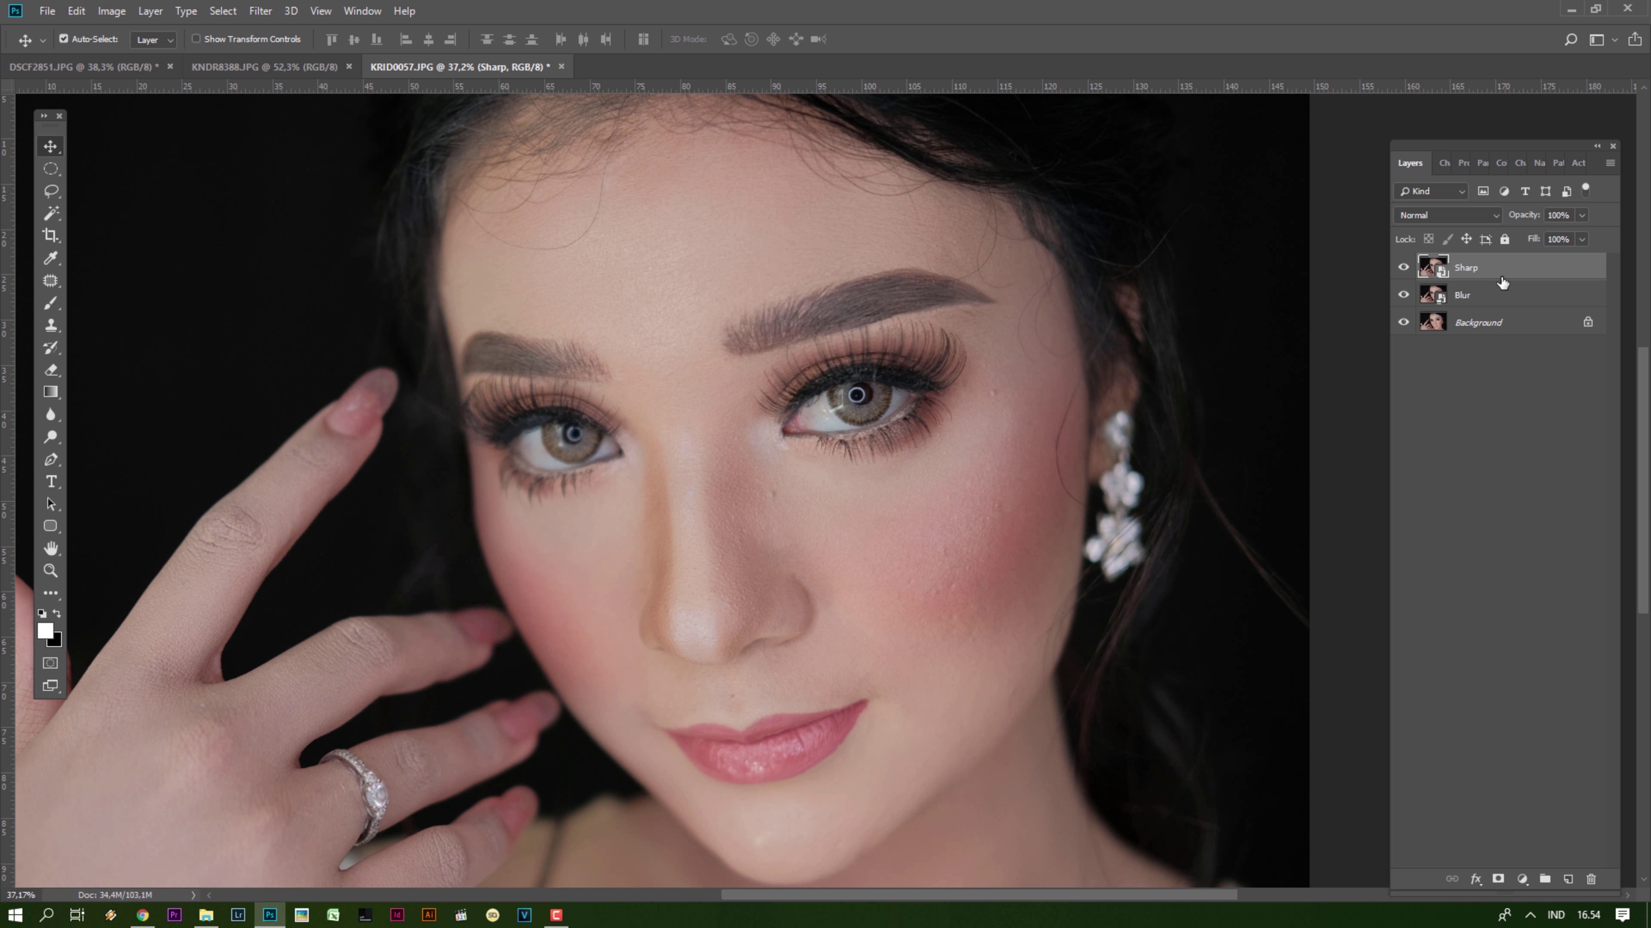
- Apply a High Pass filter with a 6,4-pixel radius to the Sharp layer
left_click(263, 11)
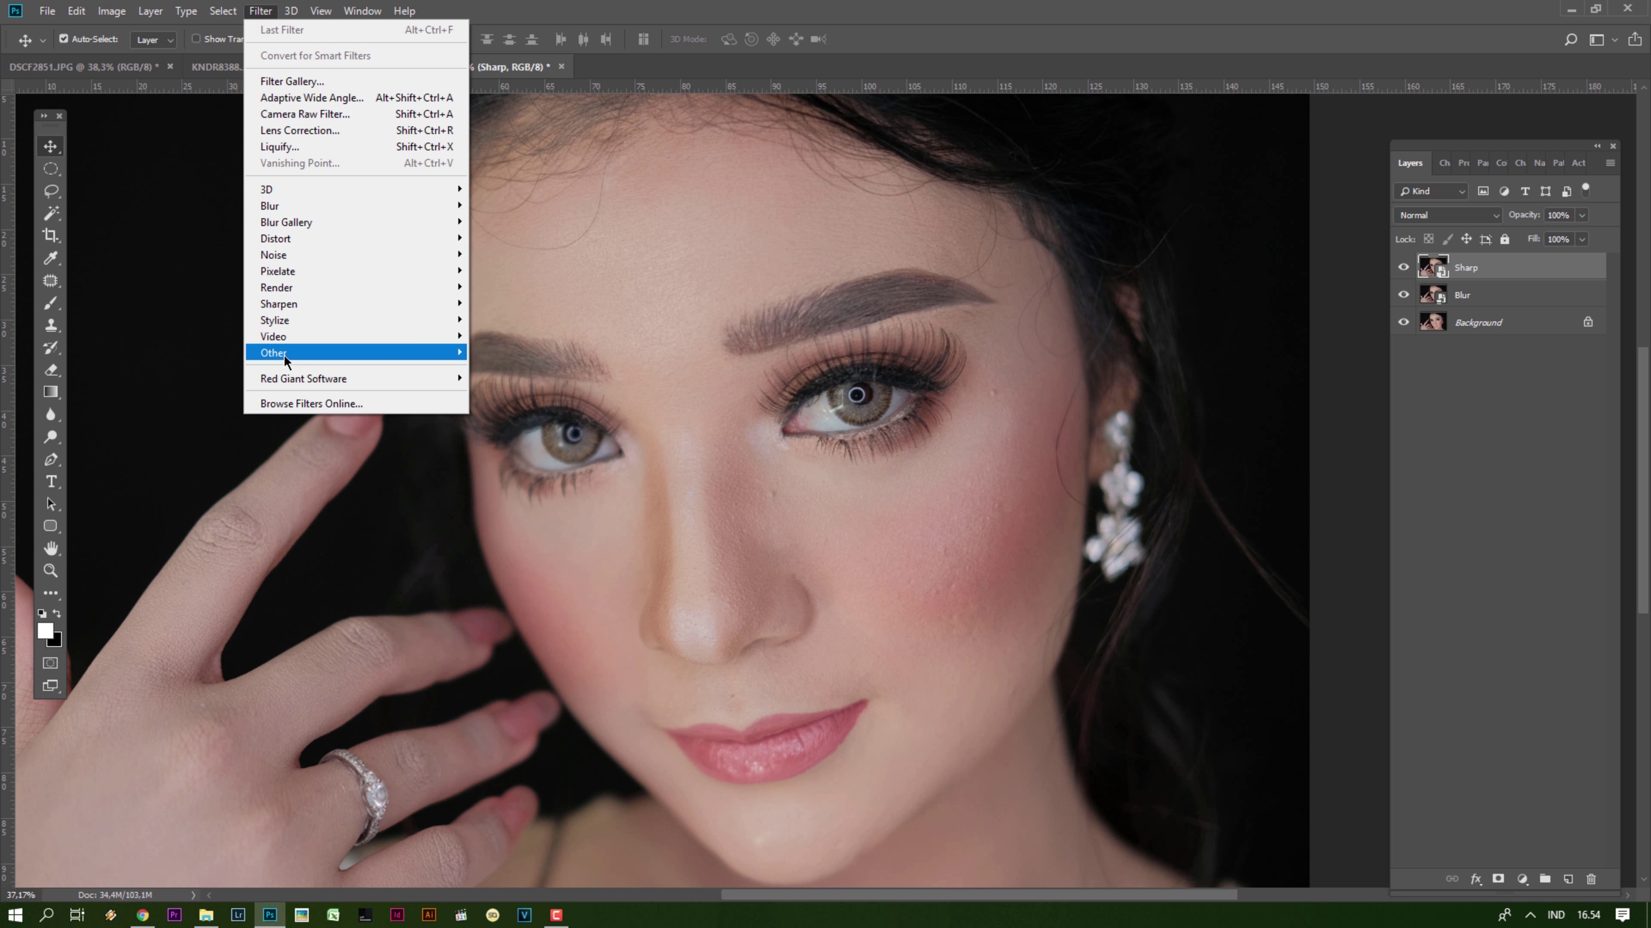
mouse_move(353, 352)
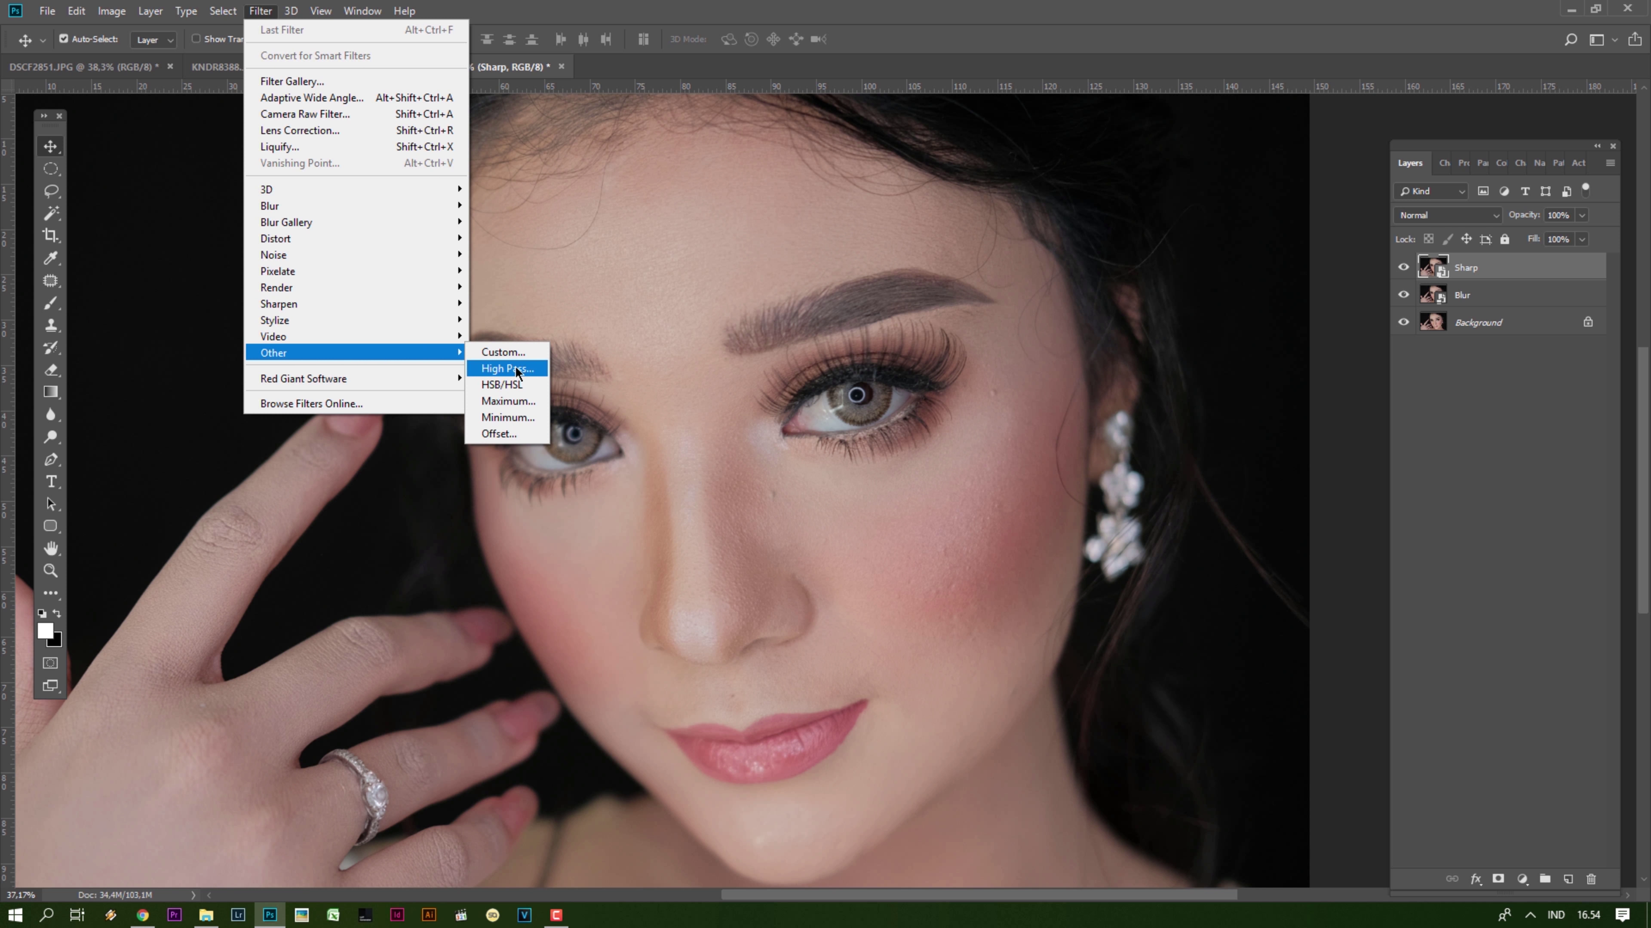
left_click(517, 369)
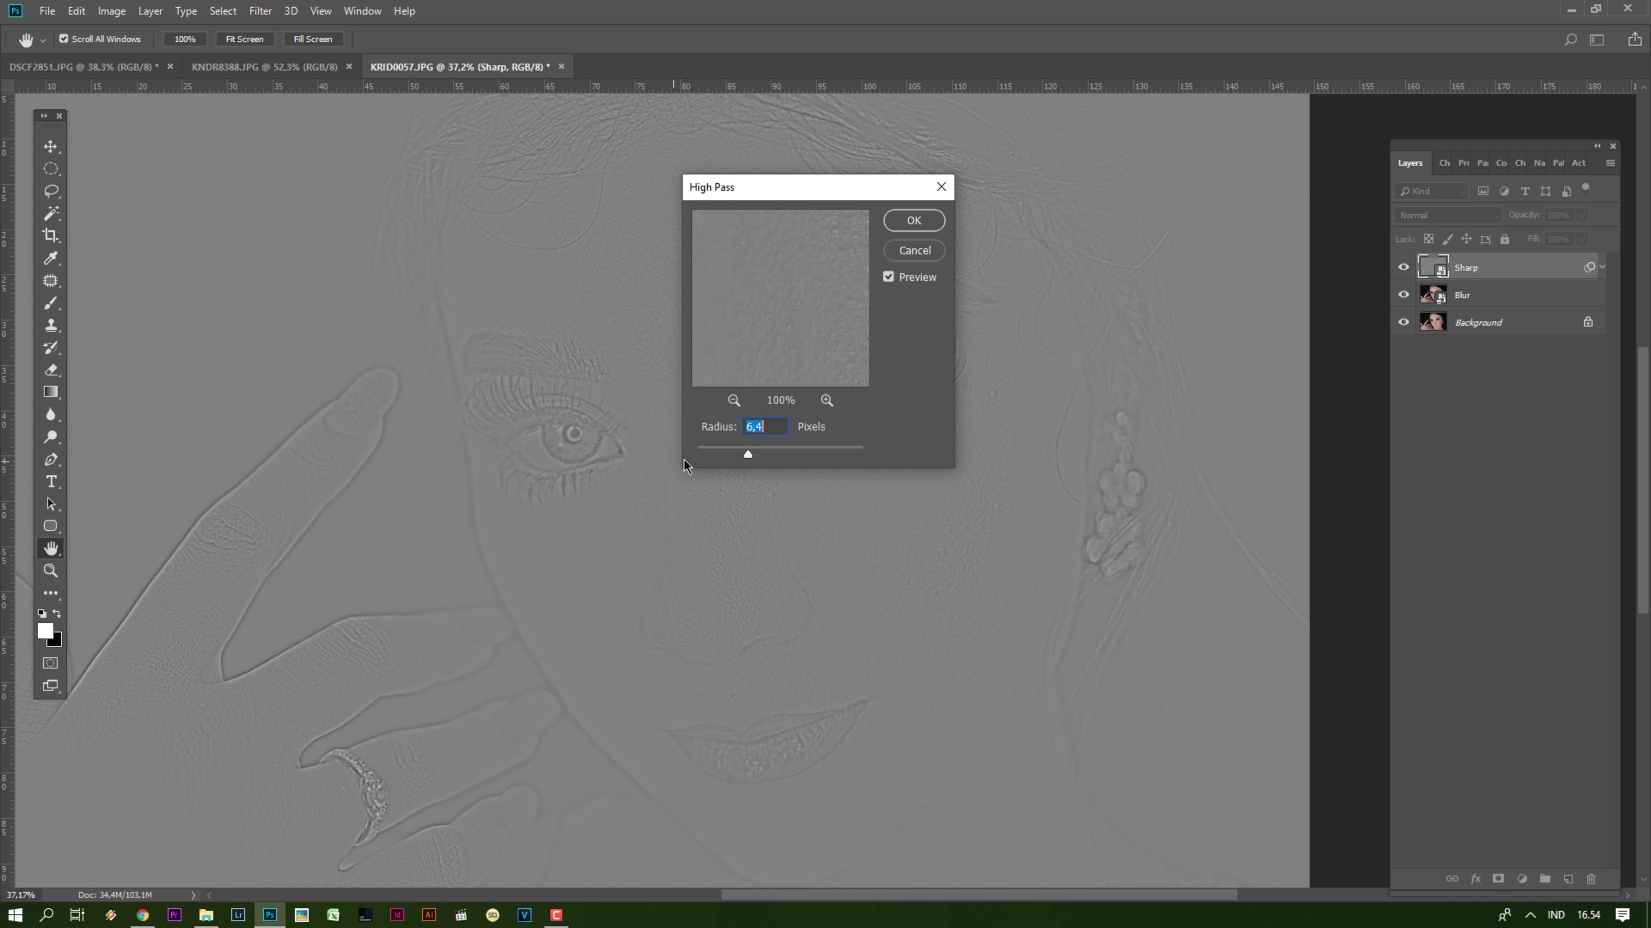
mouse_move(844, 196)
left_mouse_down()
mouse_move(1234, 195)
mouse_move(1048, 280)
left_mouse_up()
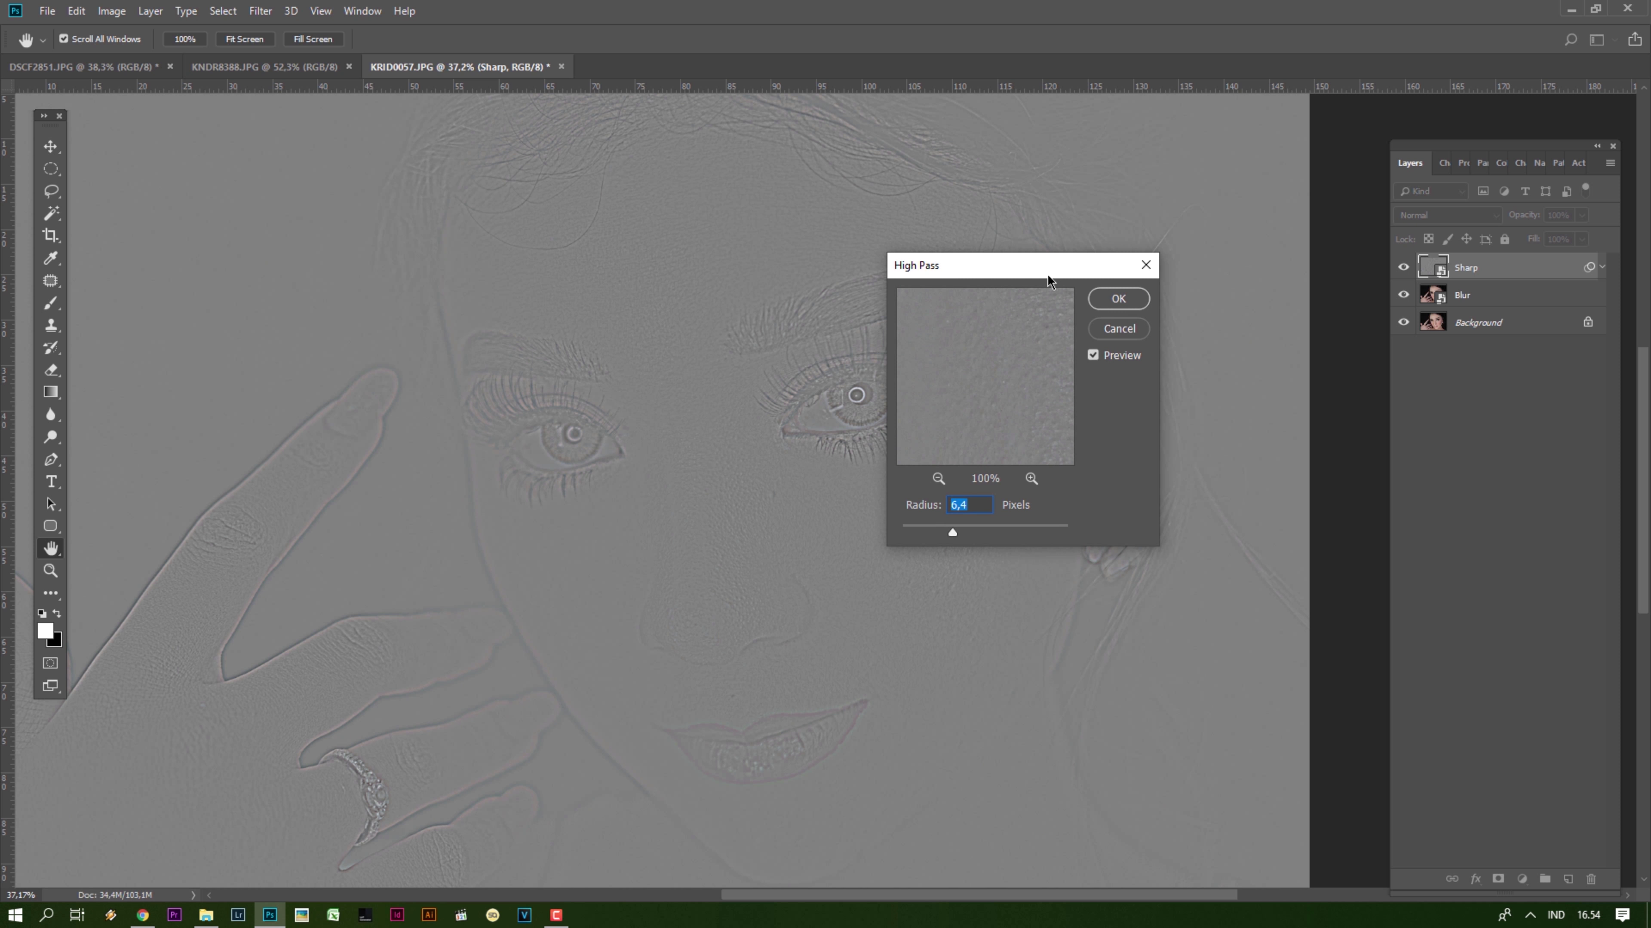
left_click(1132, 300)
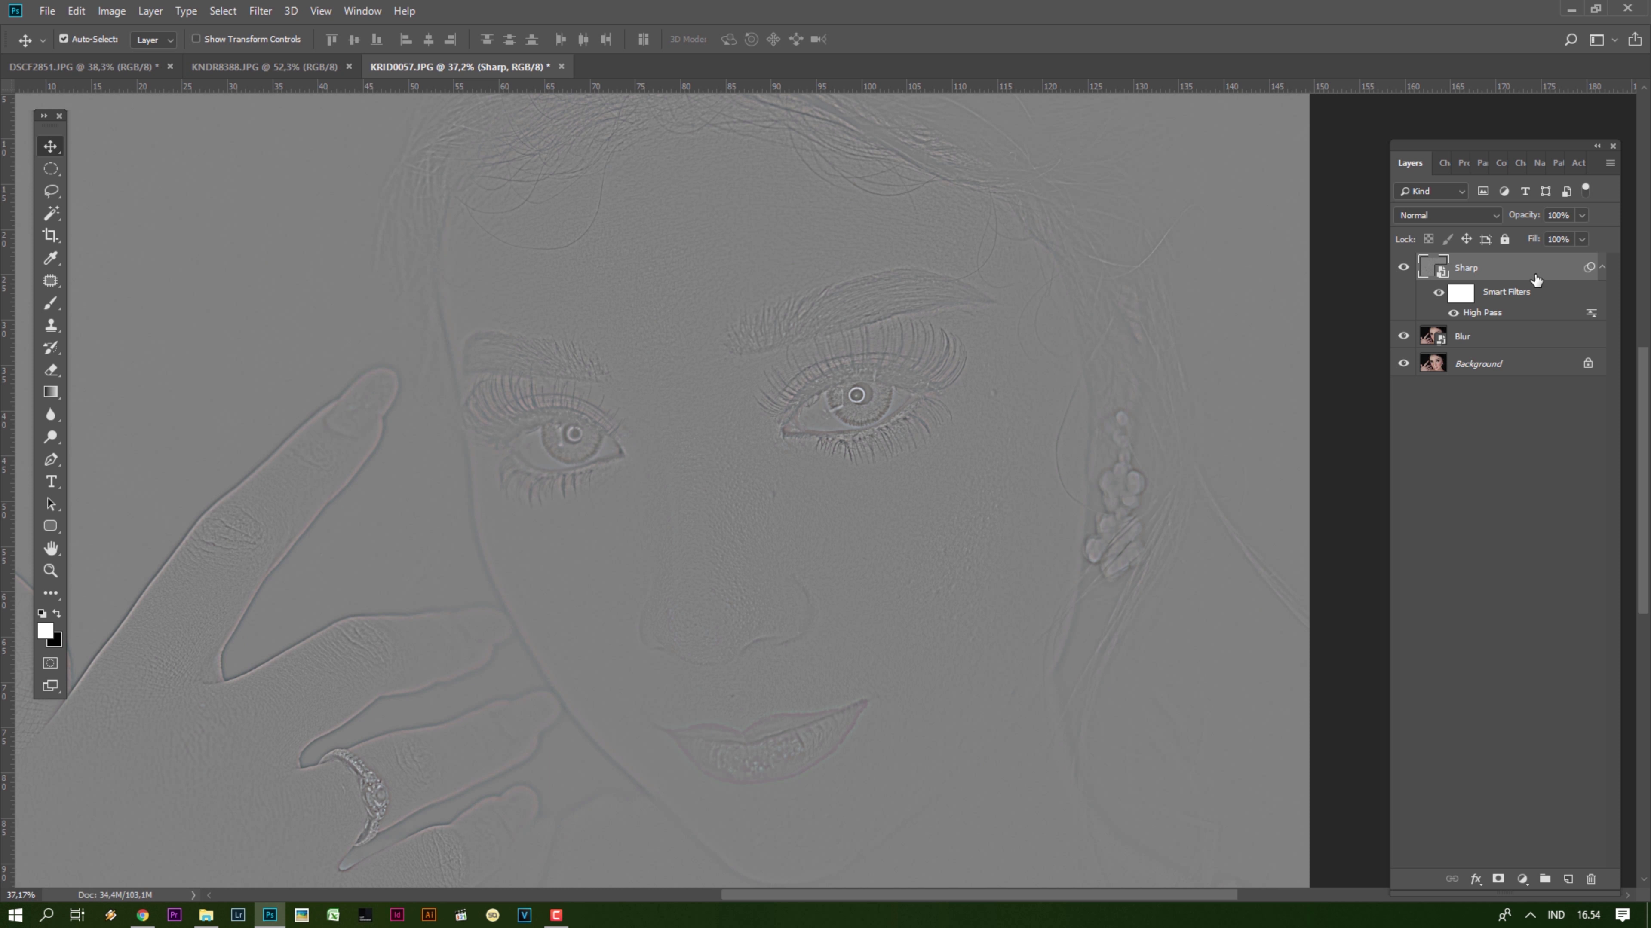
- Blend the Sharp layer in Soft Light and make the Blur layer active
left_click(1456, 217)
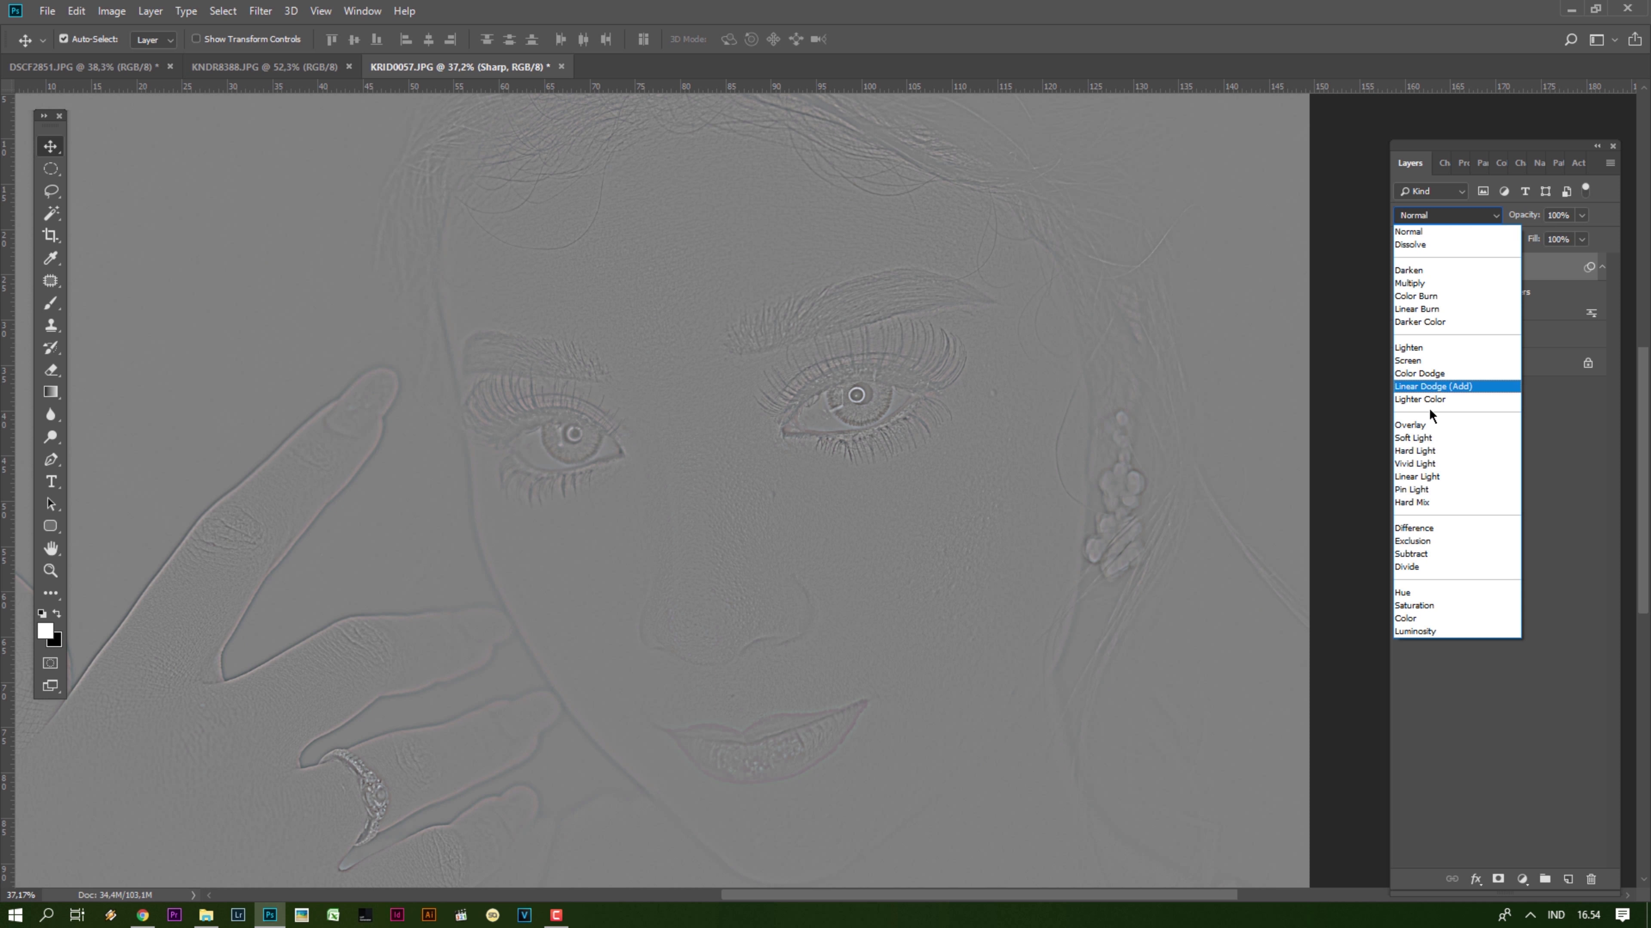
left_click(1416, 438)
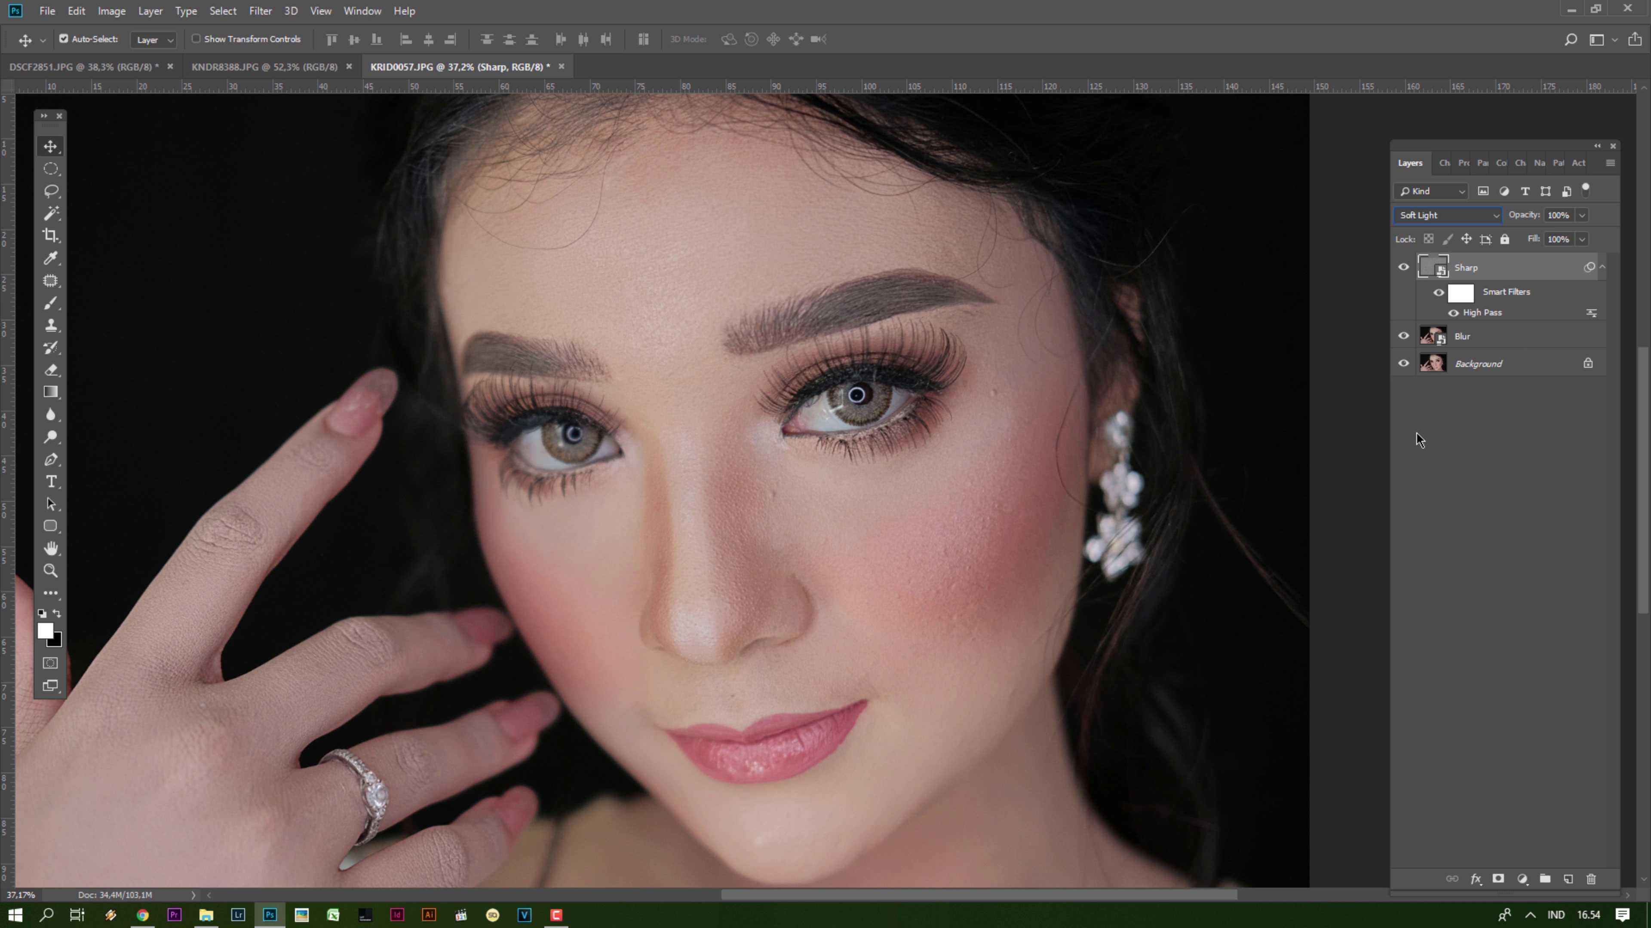
left_click(1550, 545)
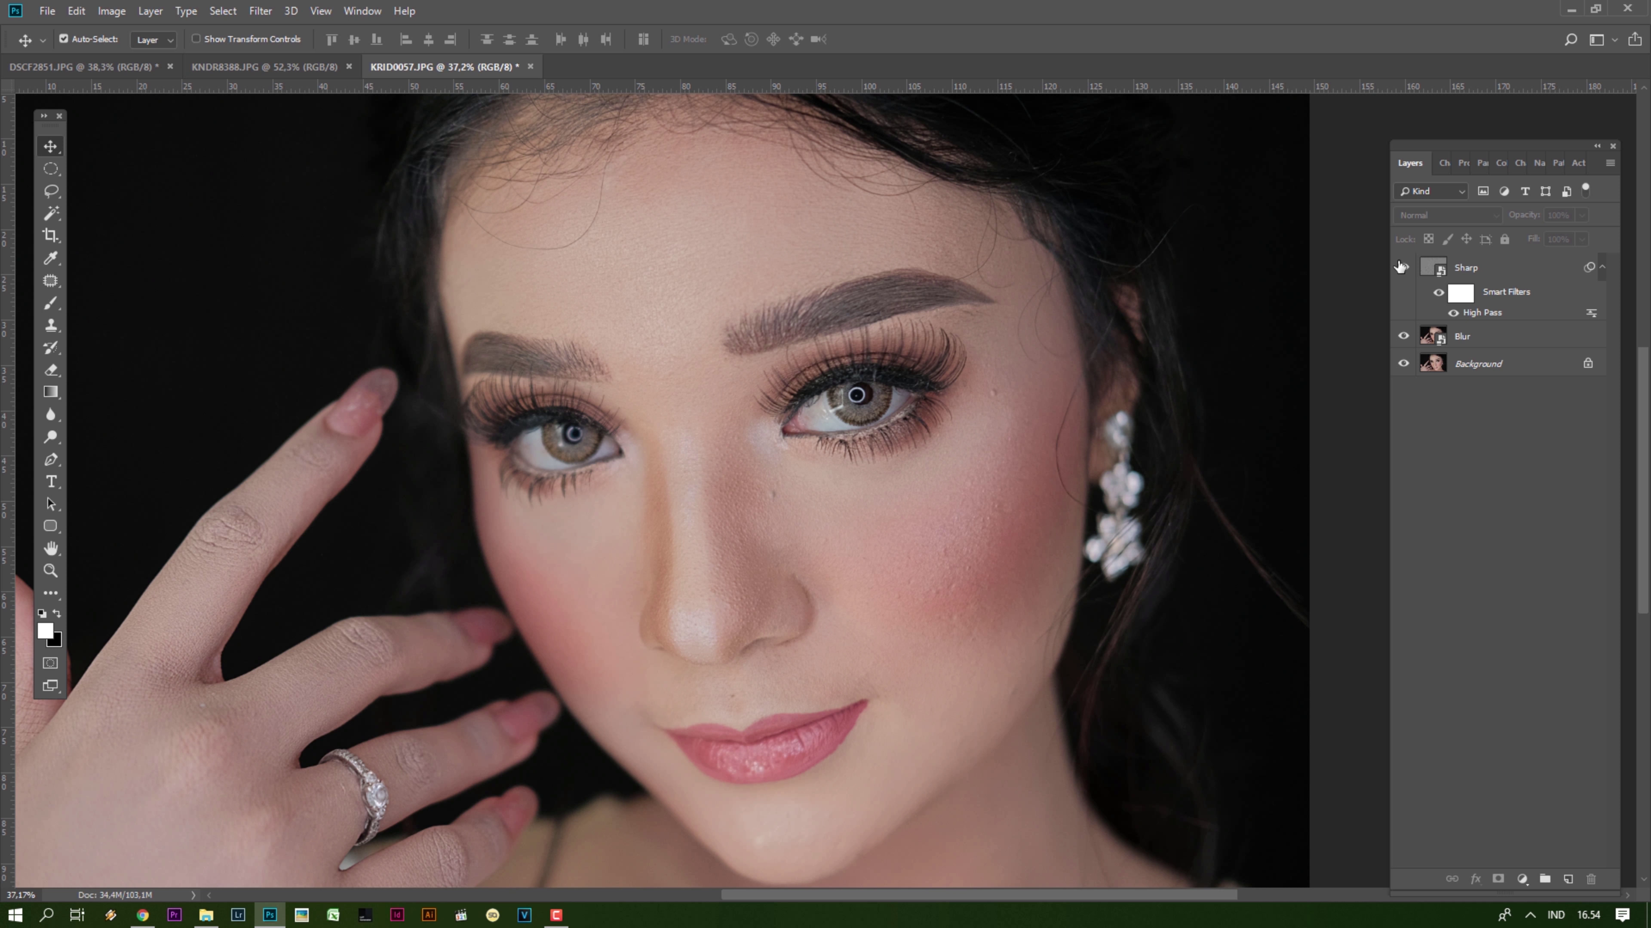
left_click(1432, 335)
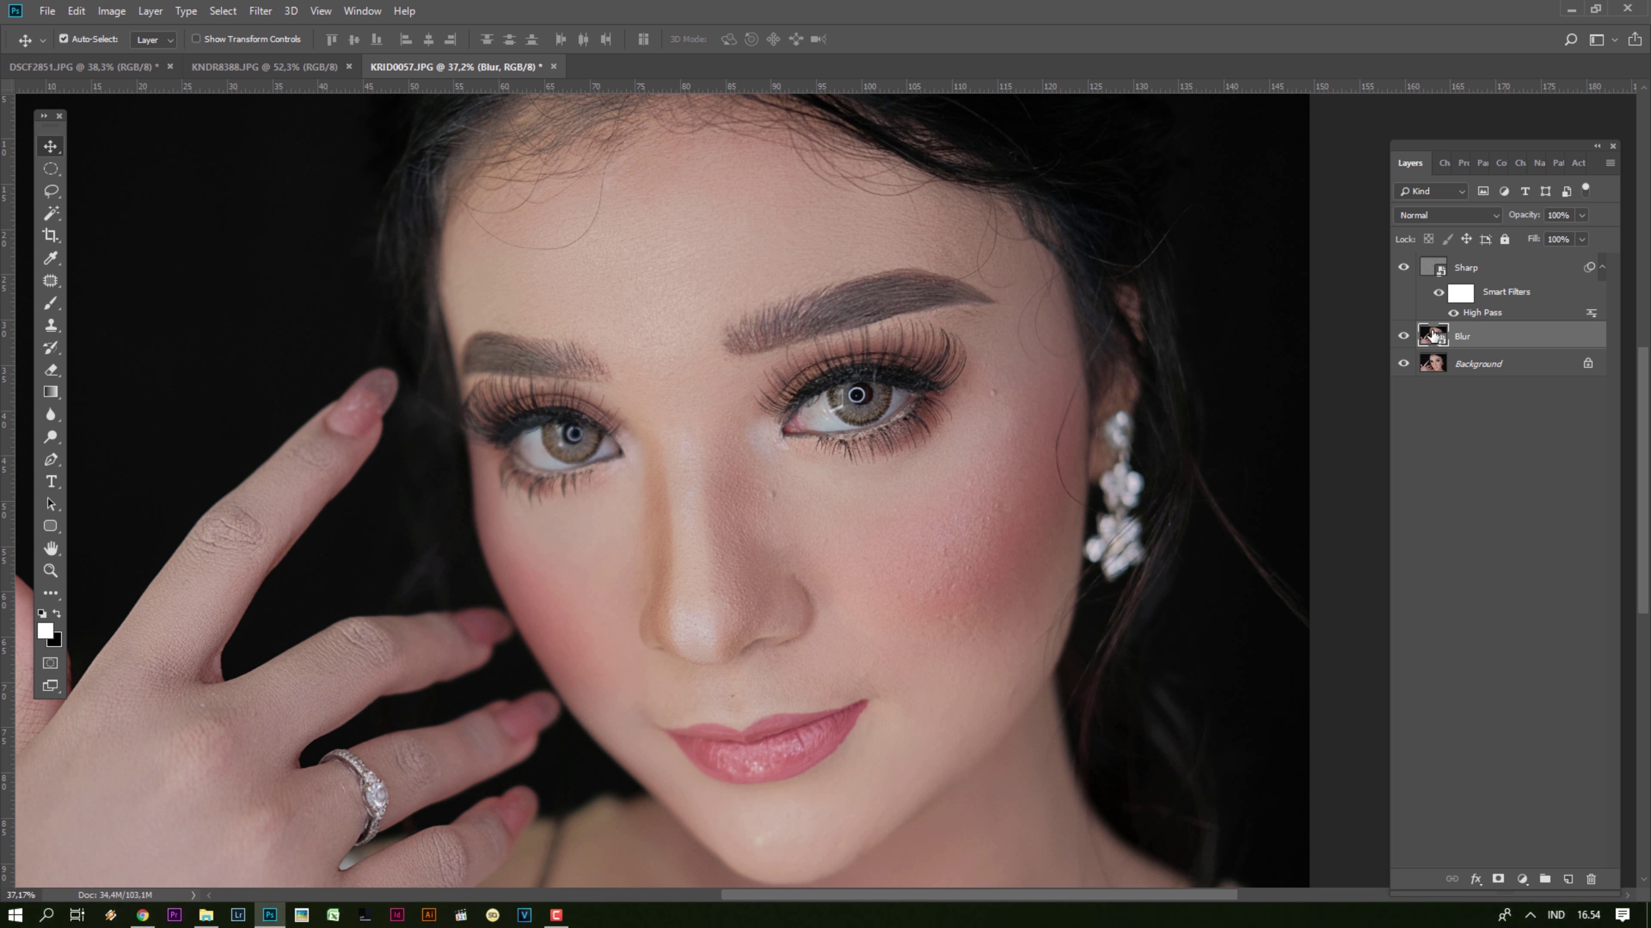
- Apply a 17-pixel Gaussian Blur smart filter to the Blur layer
left_click(265, 11)
mouse_move(335, 207)
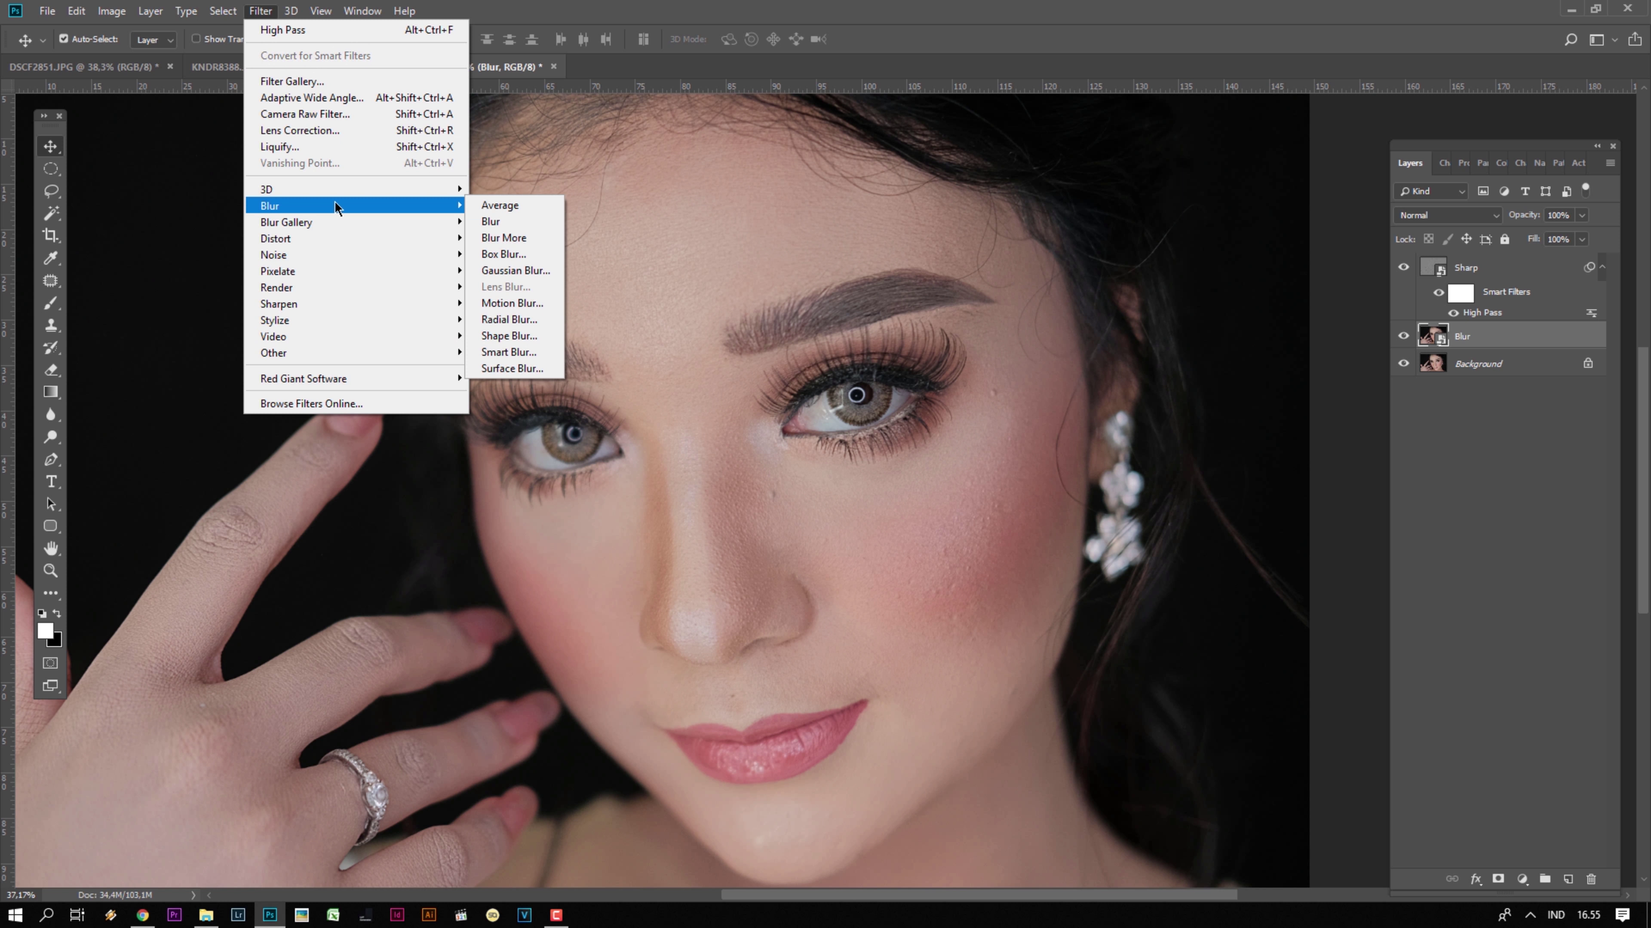
left_click(490, 266)
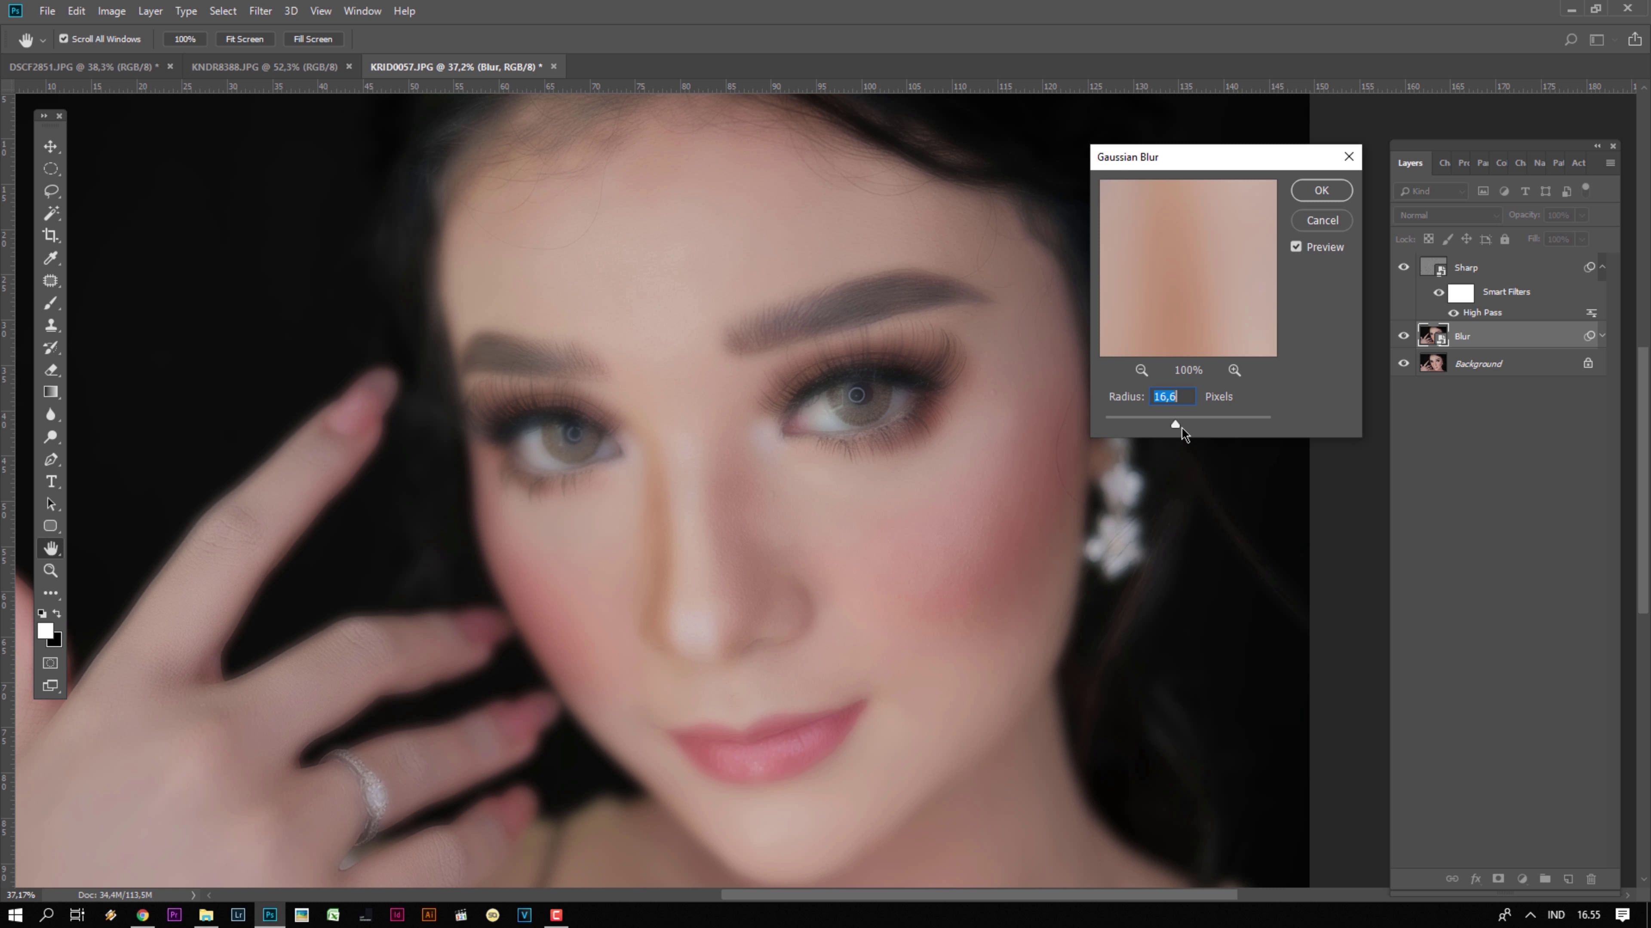
type("17")
key("Return")
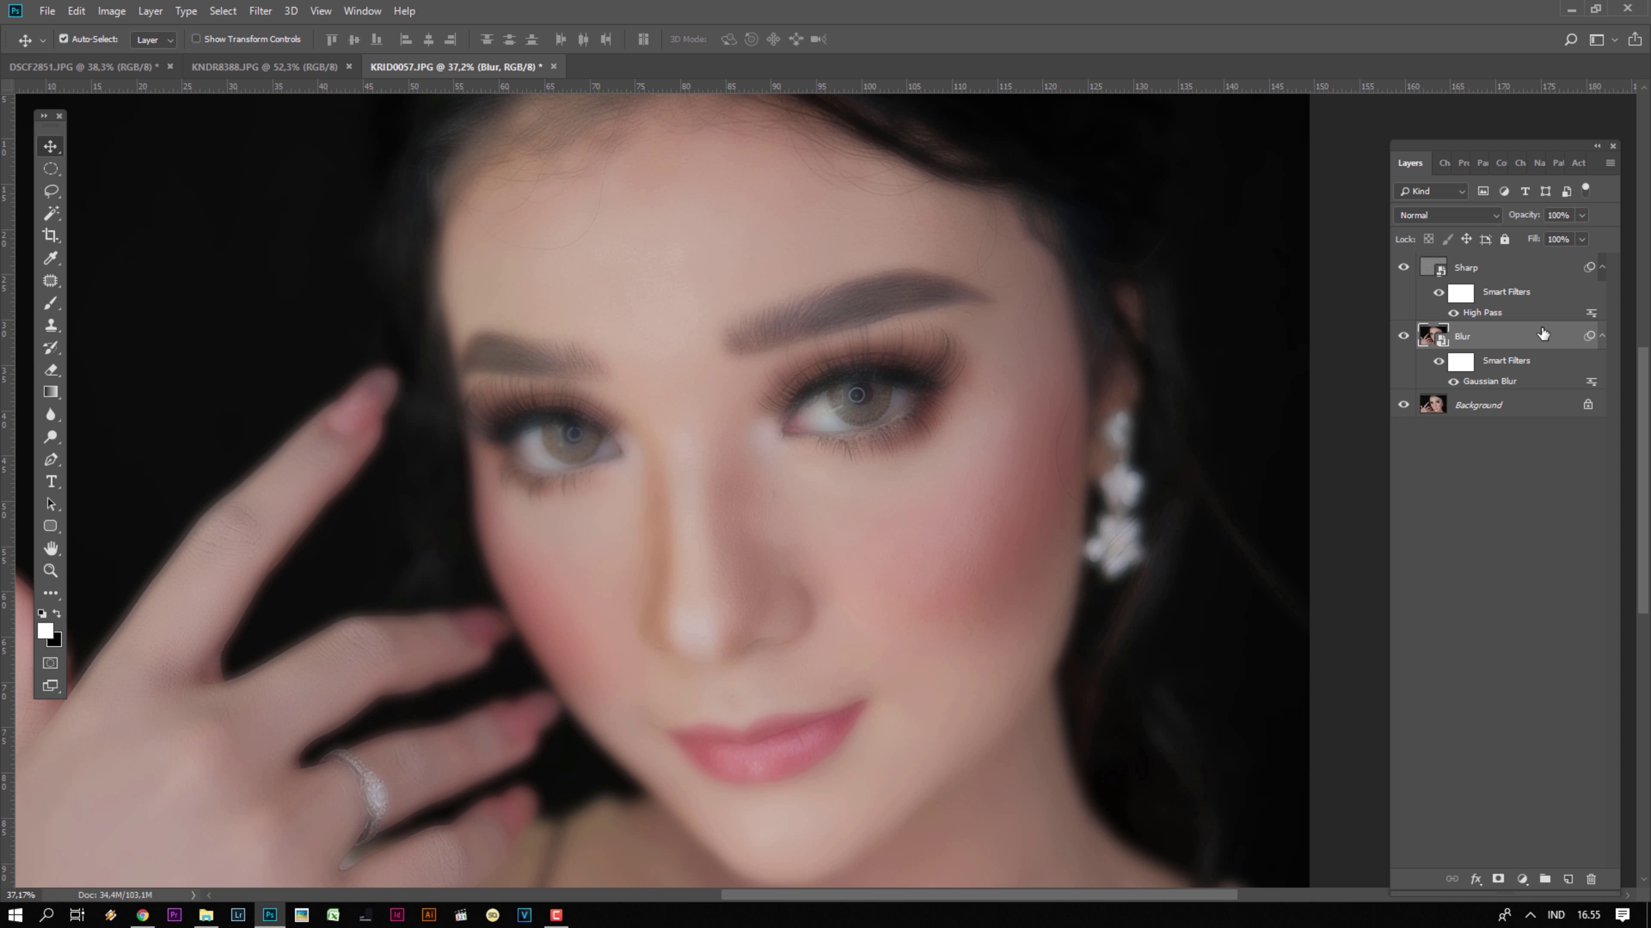
- Add a layer mask to the Blur layer and invert it to black
left_click(1499, 879)
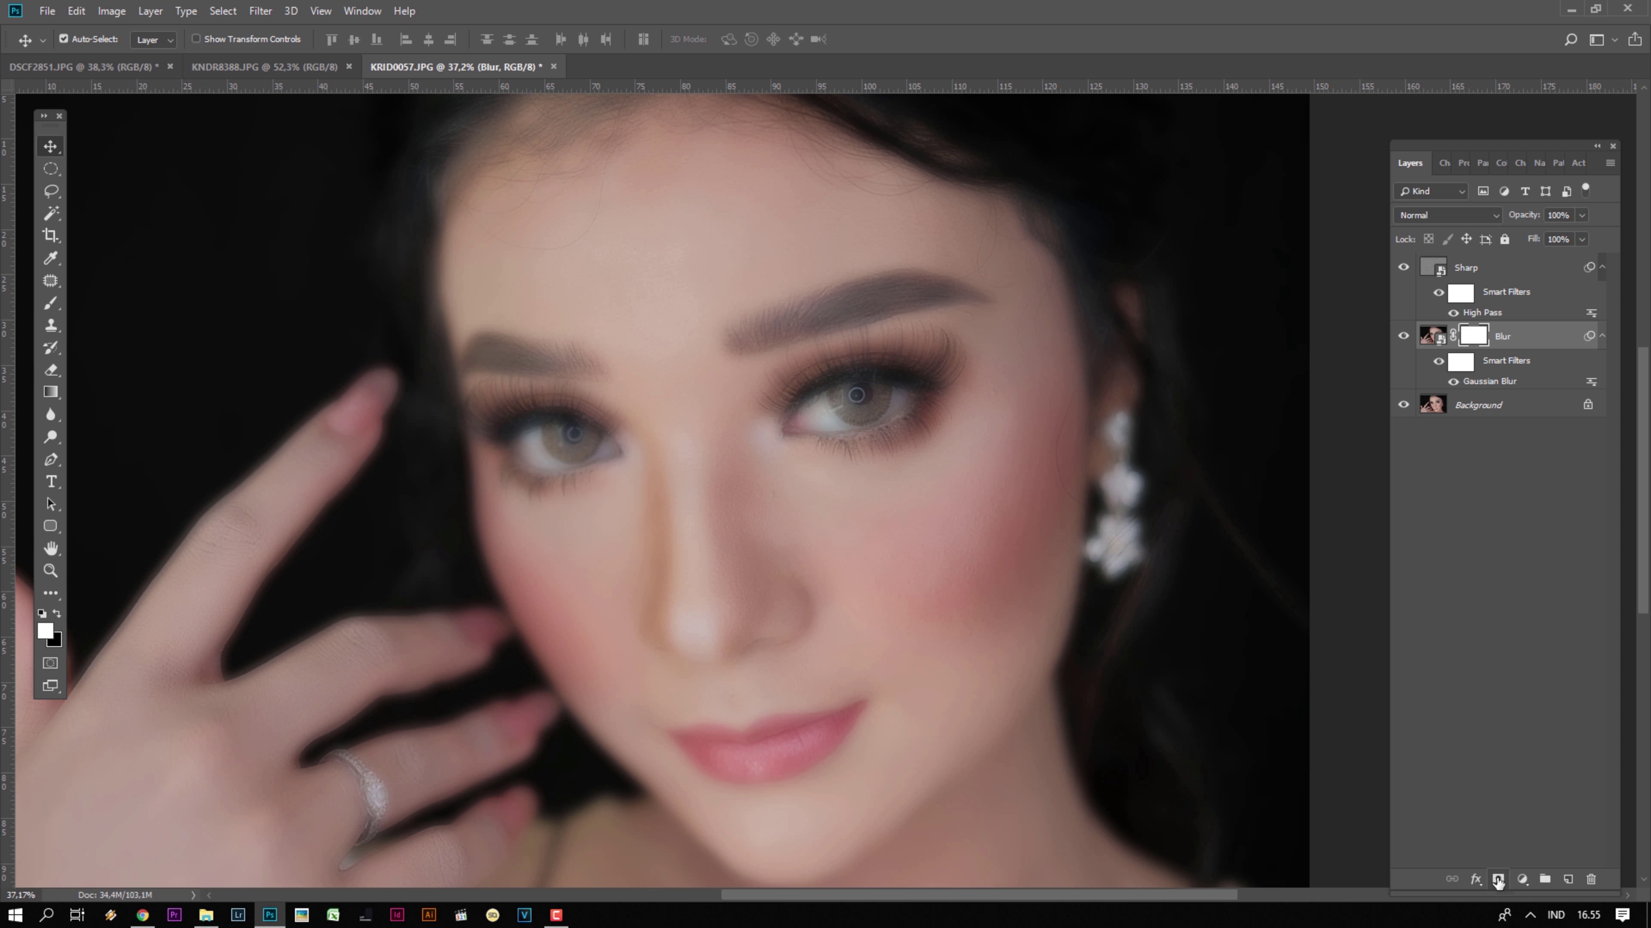
key("x")
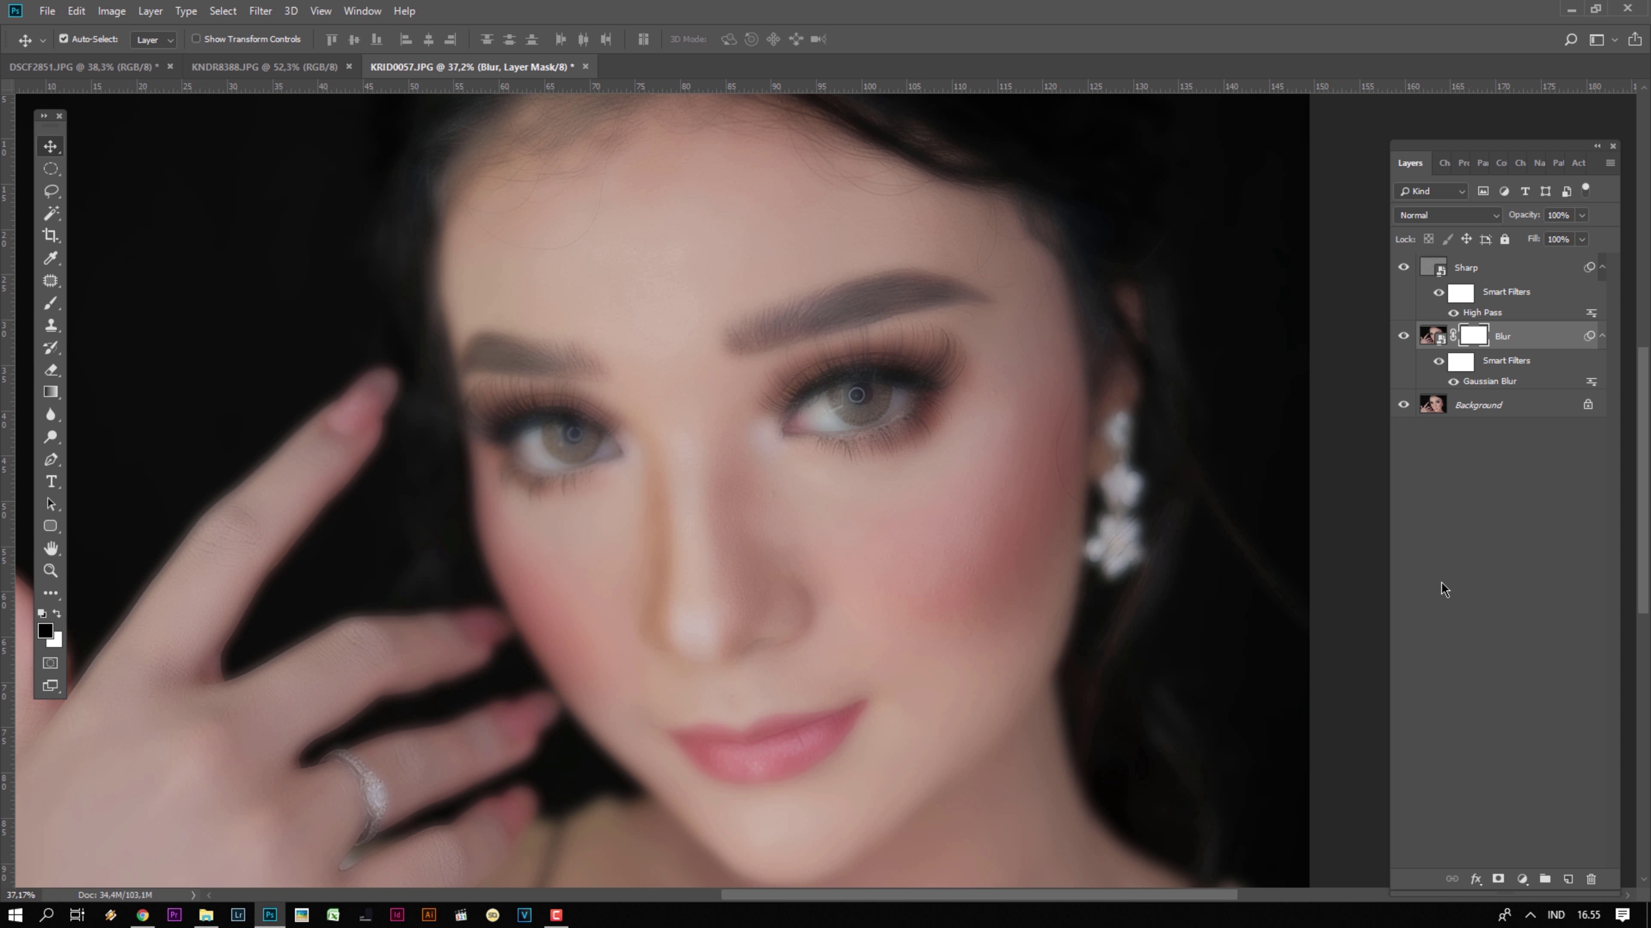
key("ctrl+i")
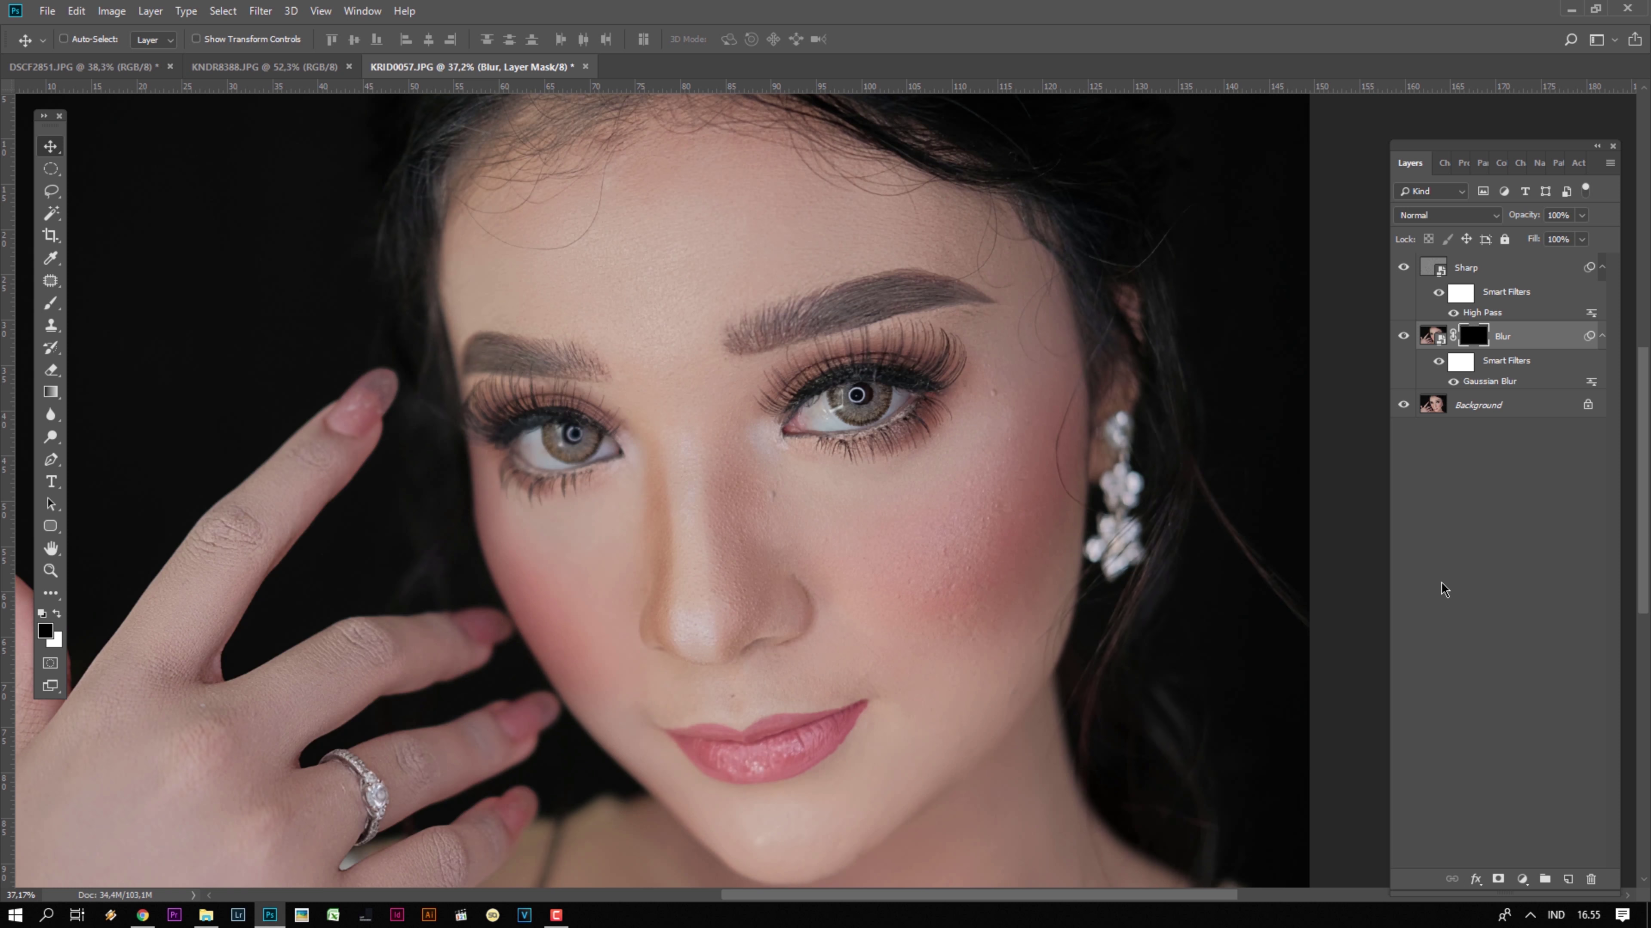
key("ctrl")
left_click(47, 314)
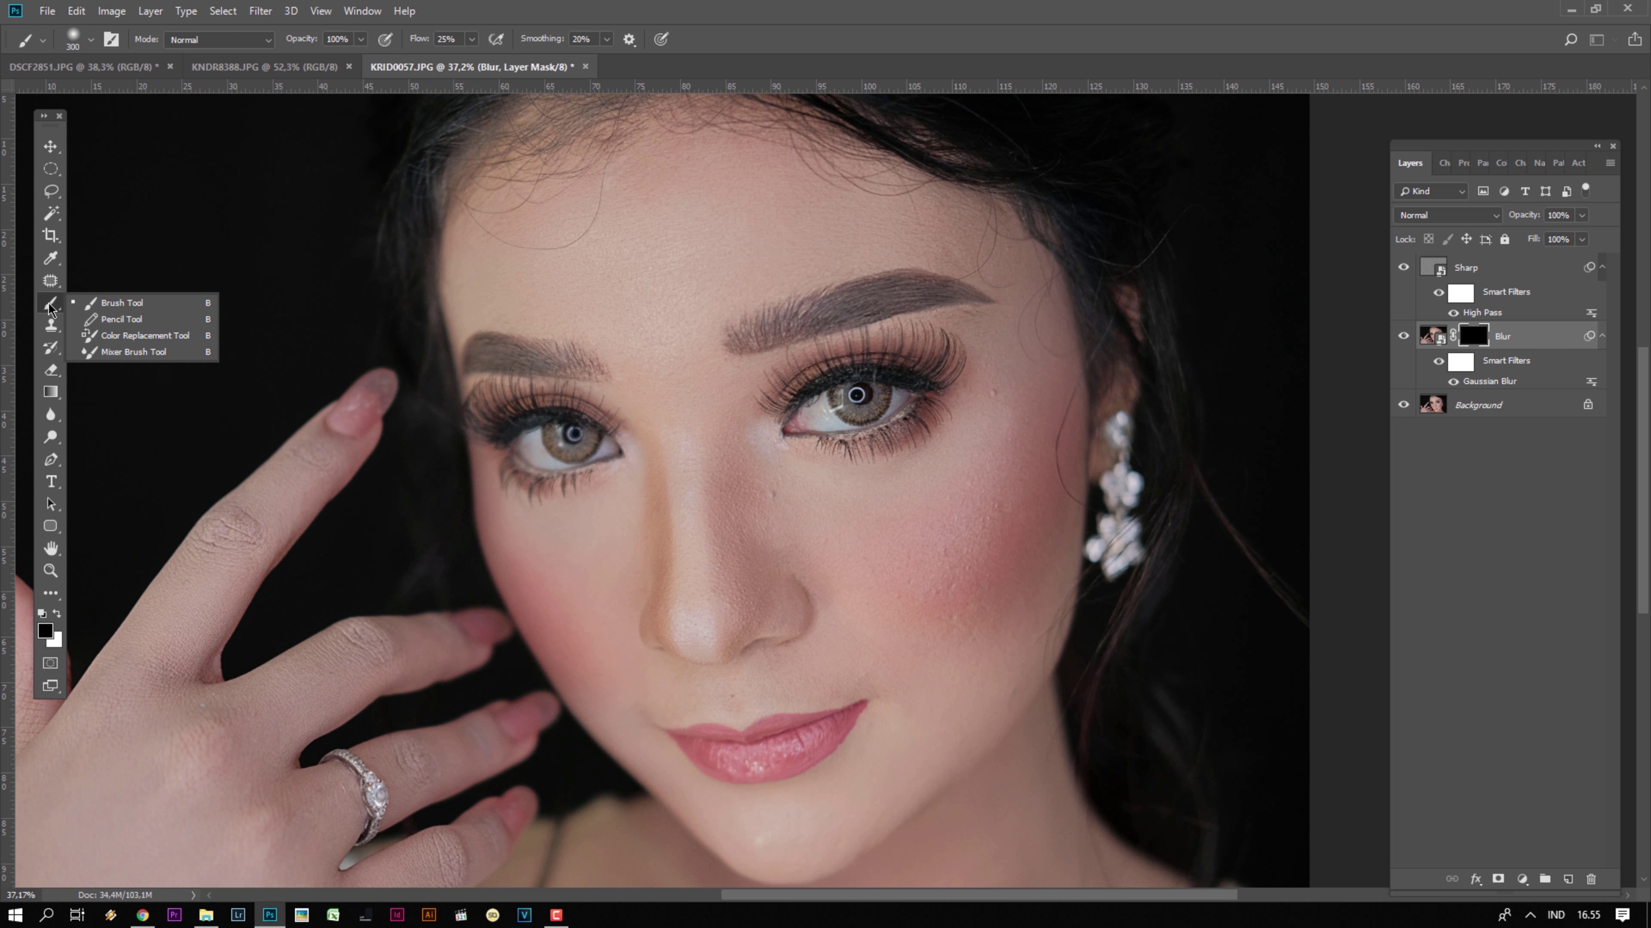
- Use the standard brush to paint the blur onto the forehead skin
left_click(126, 311)
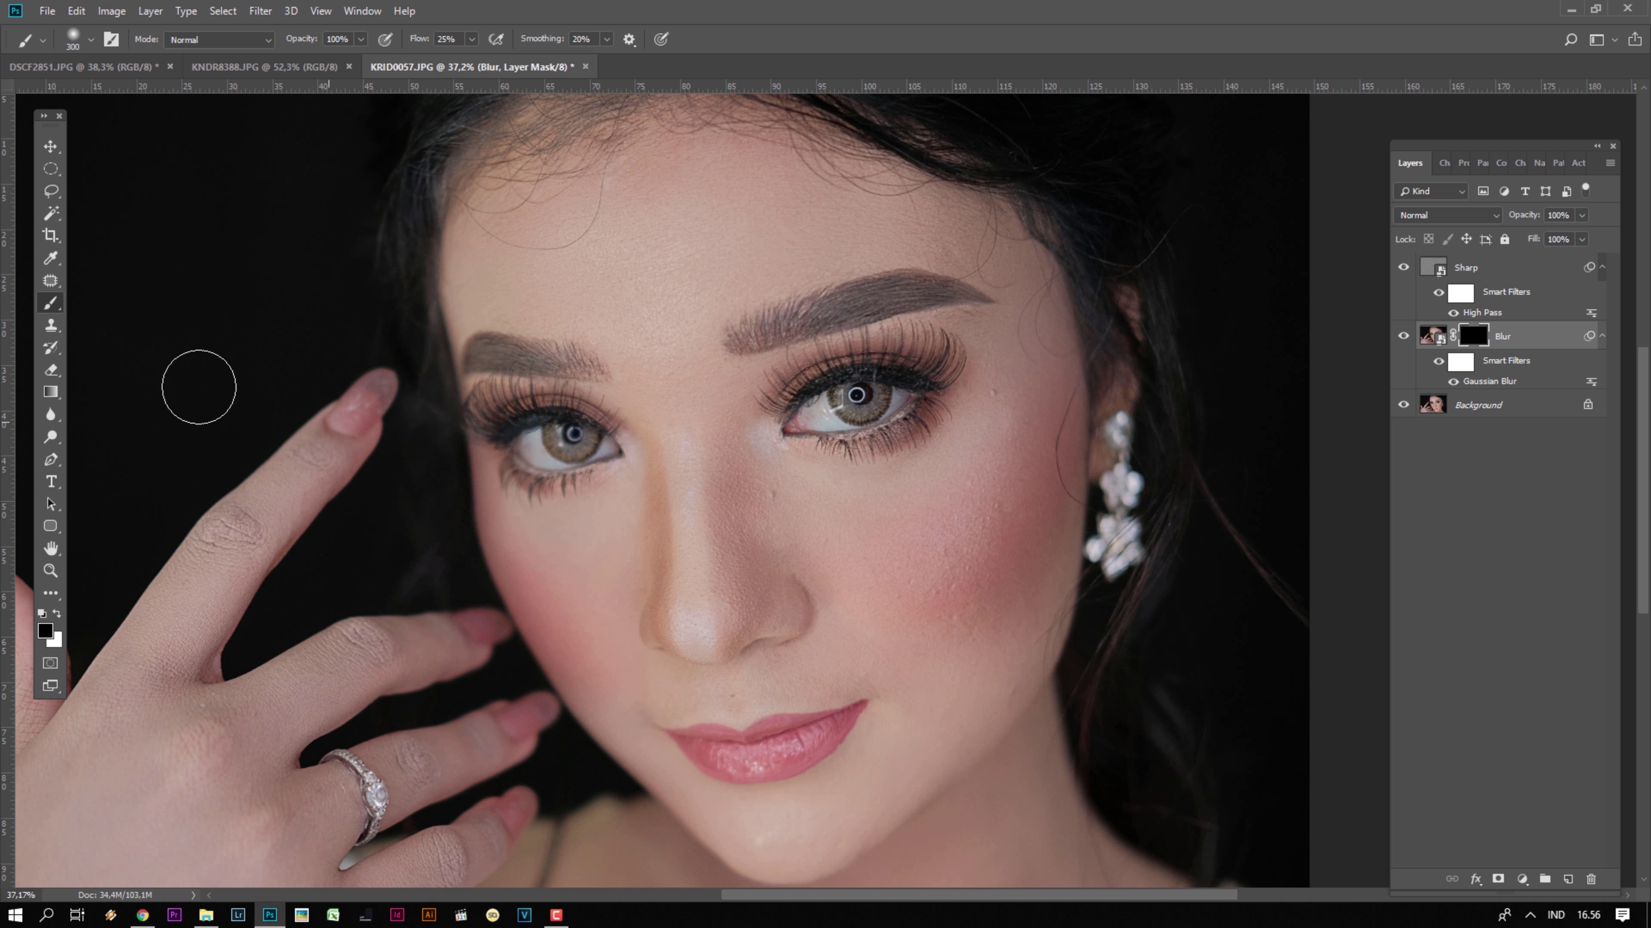
scroll(722, 269, "up", 4)
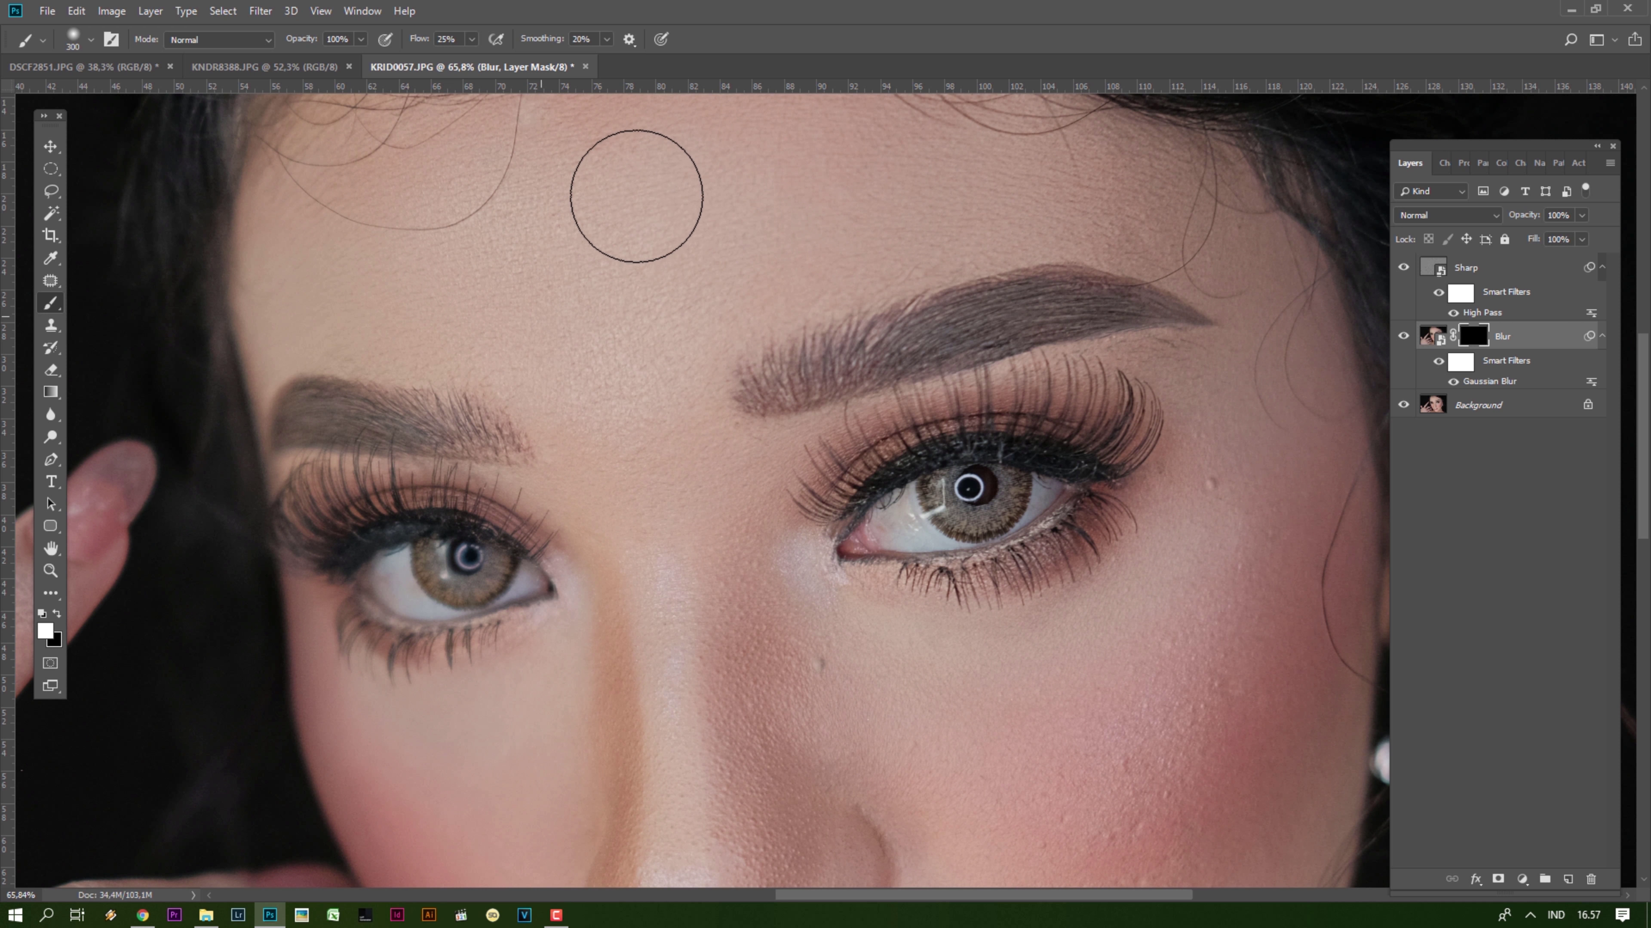
left_click_drag(663, 295, 622, 536)
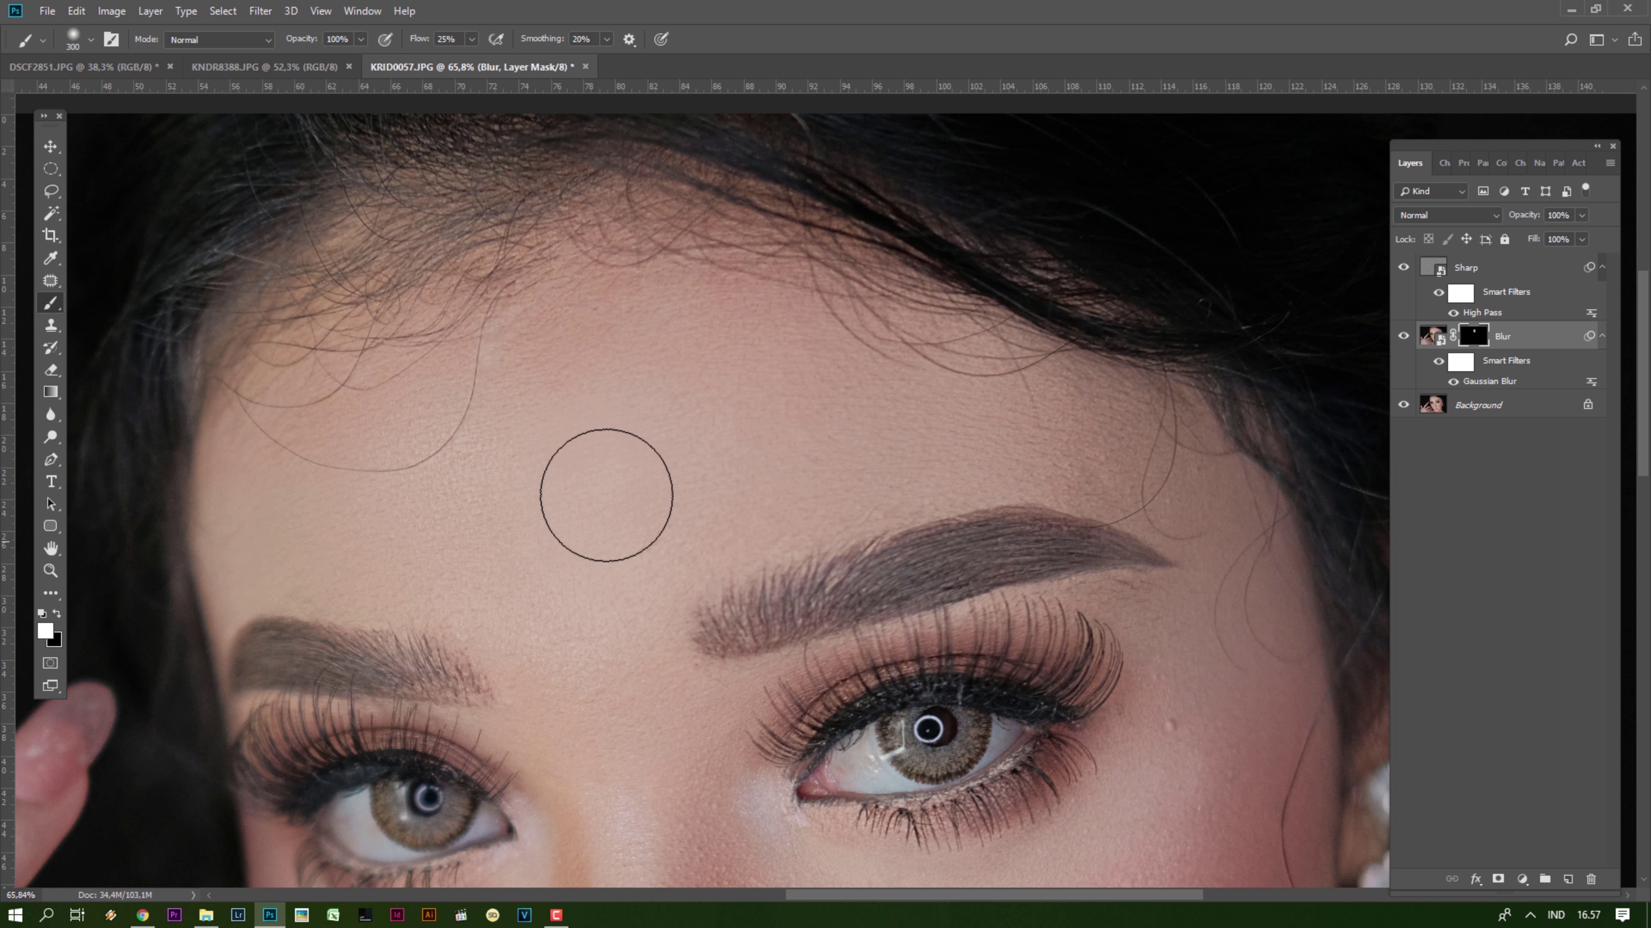
mouse_move(661, 337)
left_mouse_down()
mouse_move(674, 498)
mouse_move(804, 465)
mouse_move(578, 461)
mouse_move(269, 552)
left_mouse_up()
left_click_drag(600, 700, 556, 247)
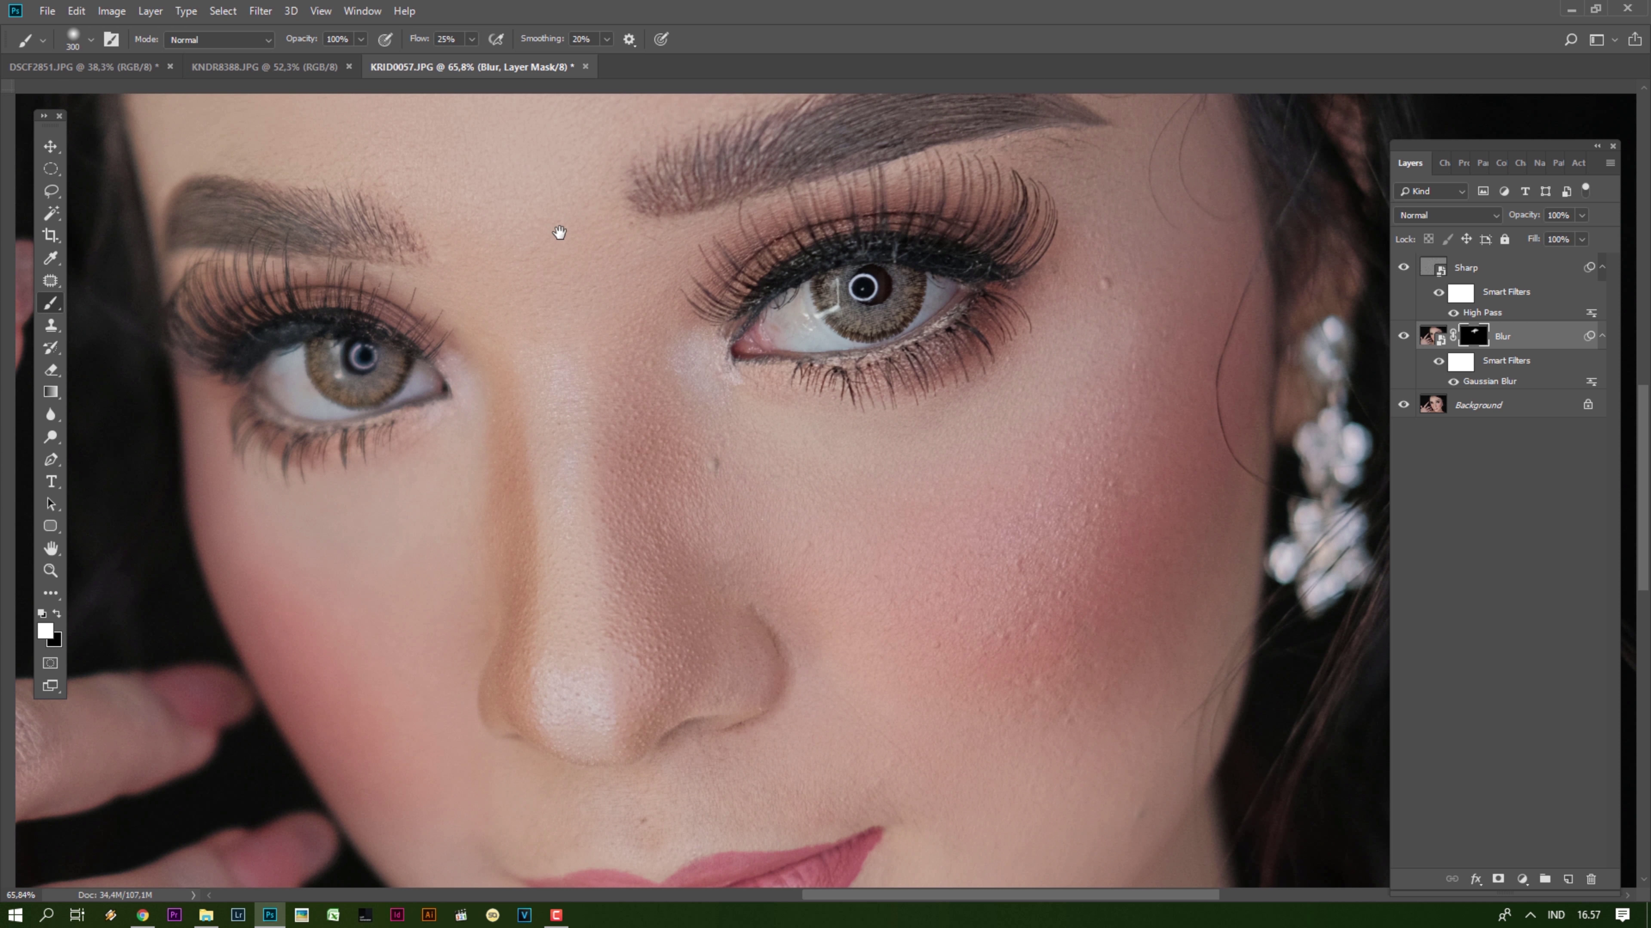
- Smooth the cheeks and the skin beside the nose with 150–500 pixel brushes
key("bracketleft")
key("bracketleft")
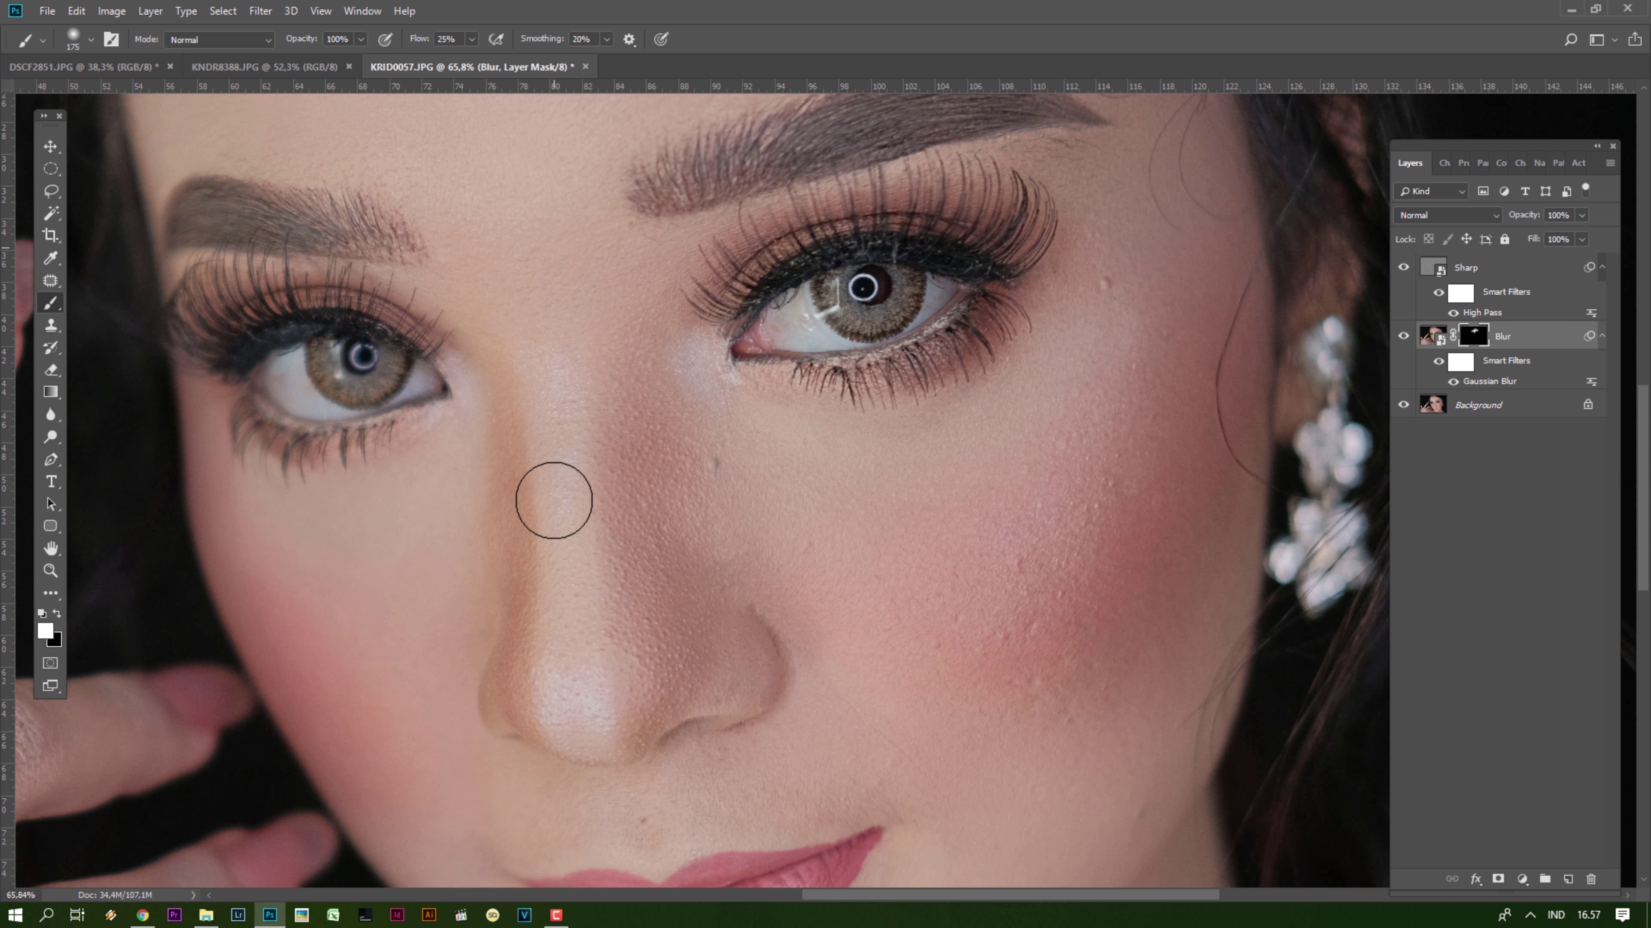
key("bracketleft")
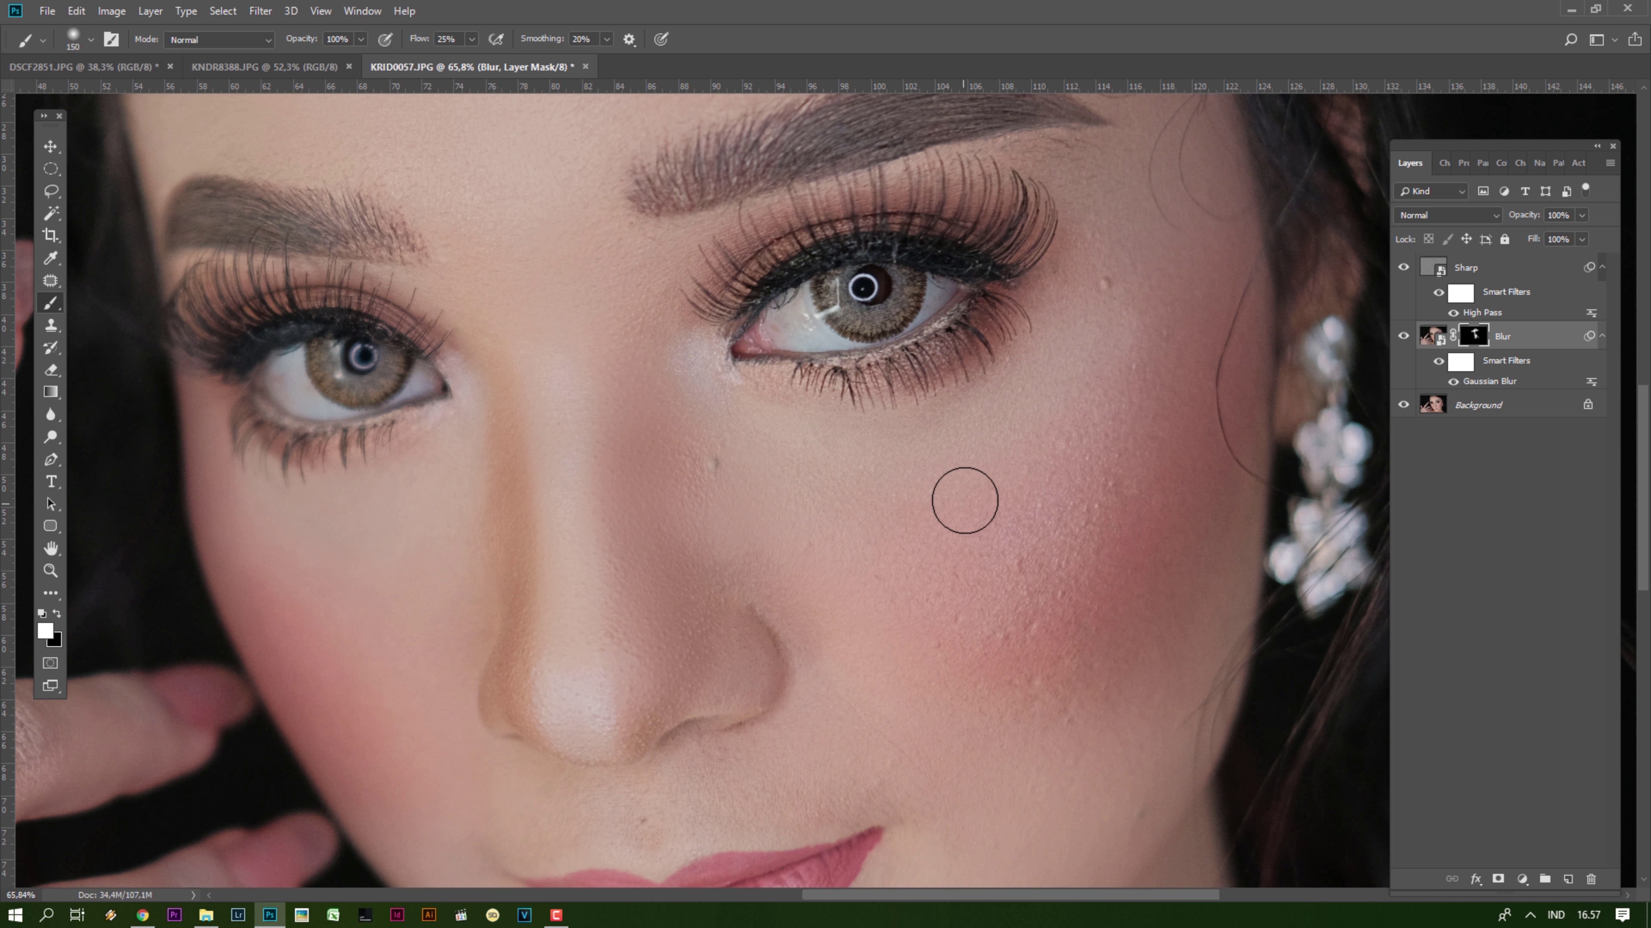
key("bracketright")
key("bracketright")
key("bracketright")
key("bracketright")
key("bracketright")
key("bracketright")
left_click_drag(1028, 539, 946, 536)
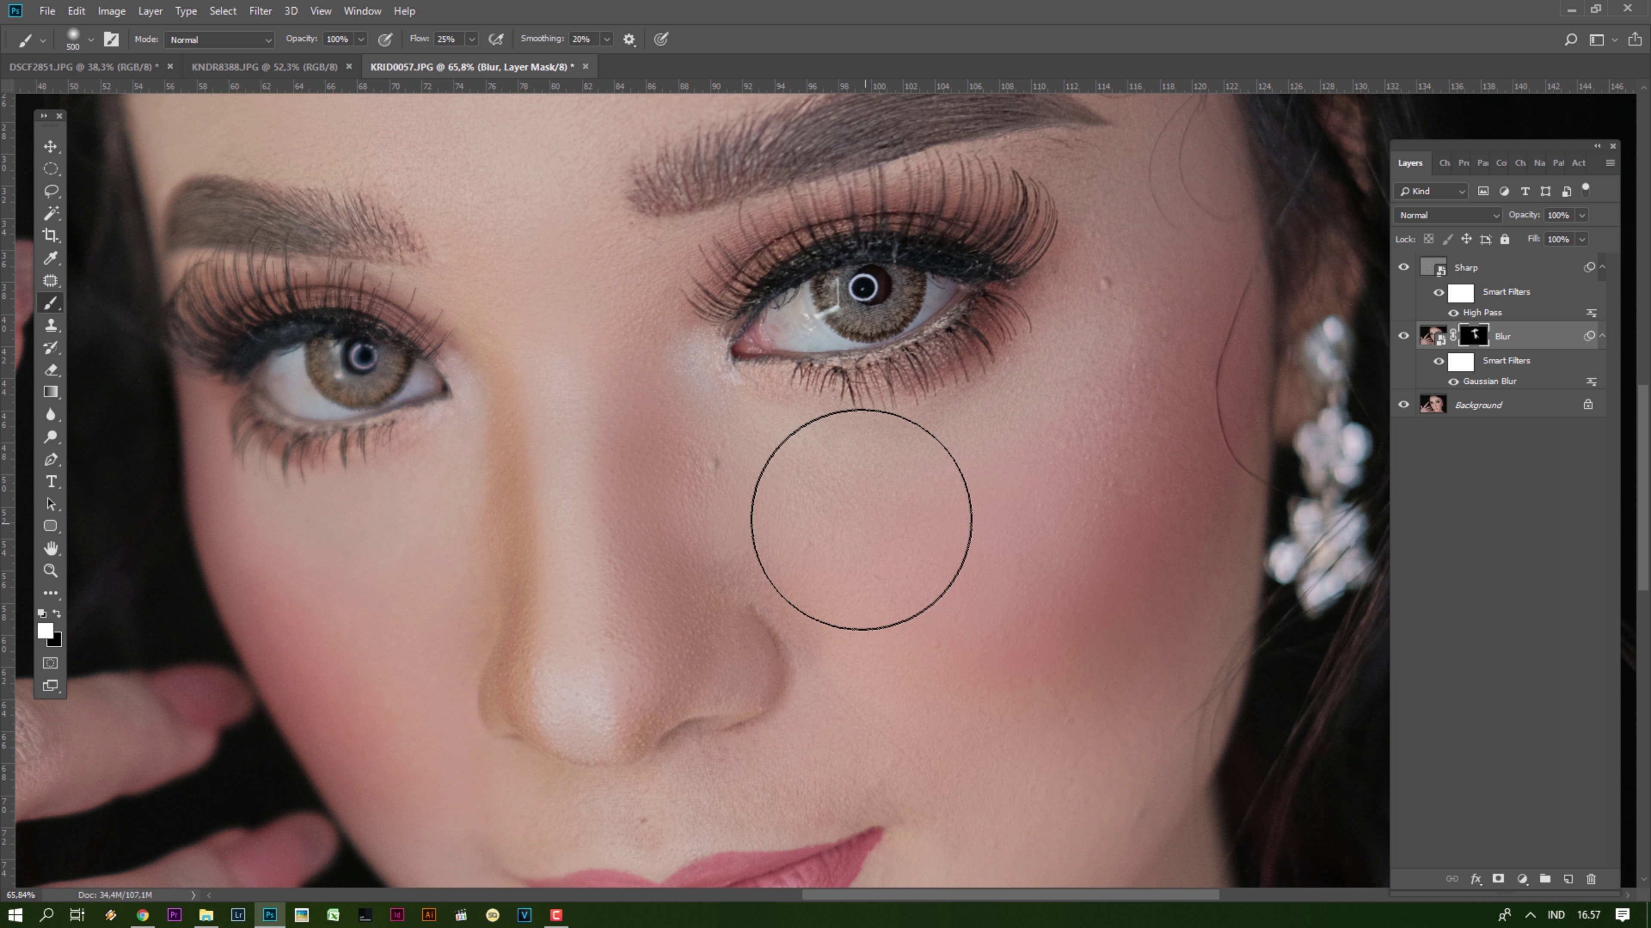
key("bracketleft")
key("bracketleft")
key("bracketleft")
key("bracketleft")
mouse_move(1124, 236)
left_mouse_down()
mouse_move(1104, 475)
mouse_move(1139, 571)
mouse_move(996, 810)
mouse_move(891, 774)
mouse_move(713, 798)
left_mouse_up()
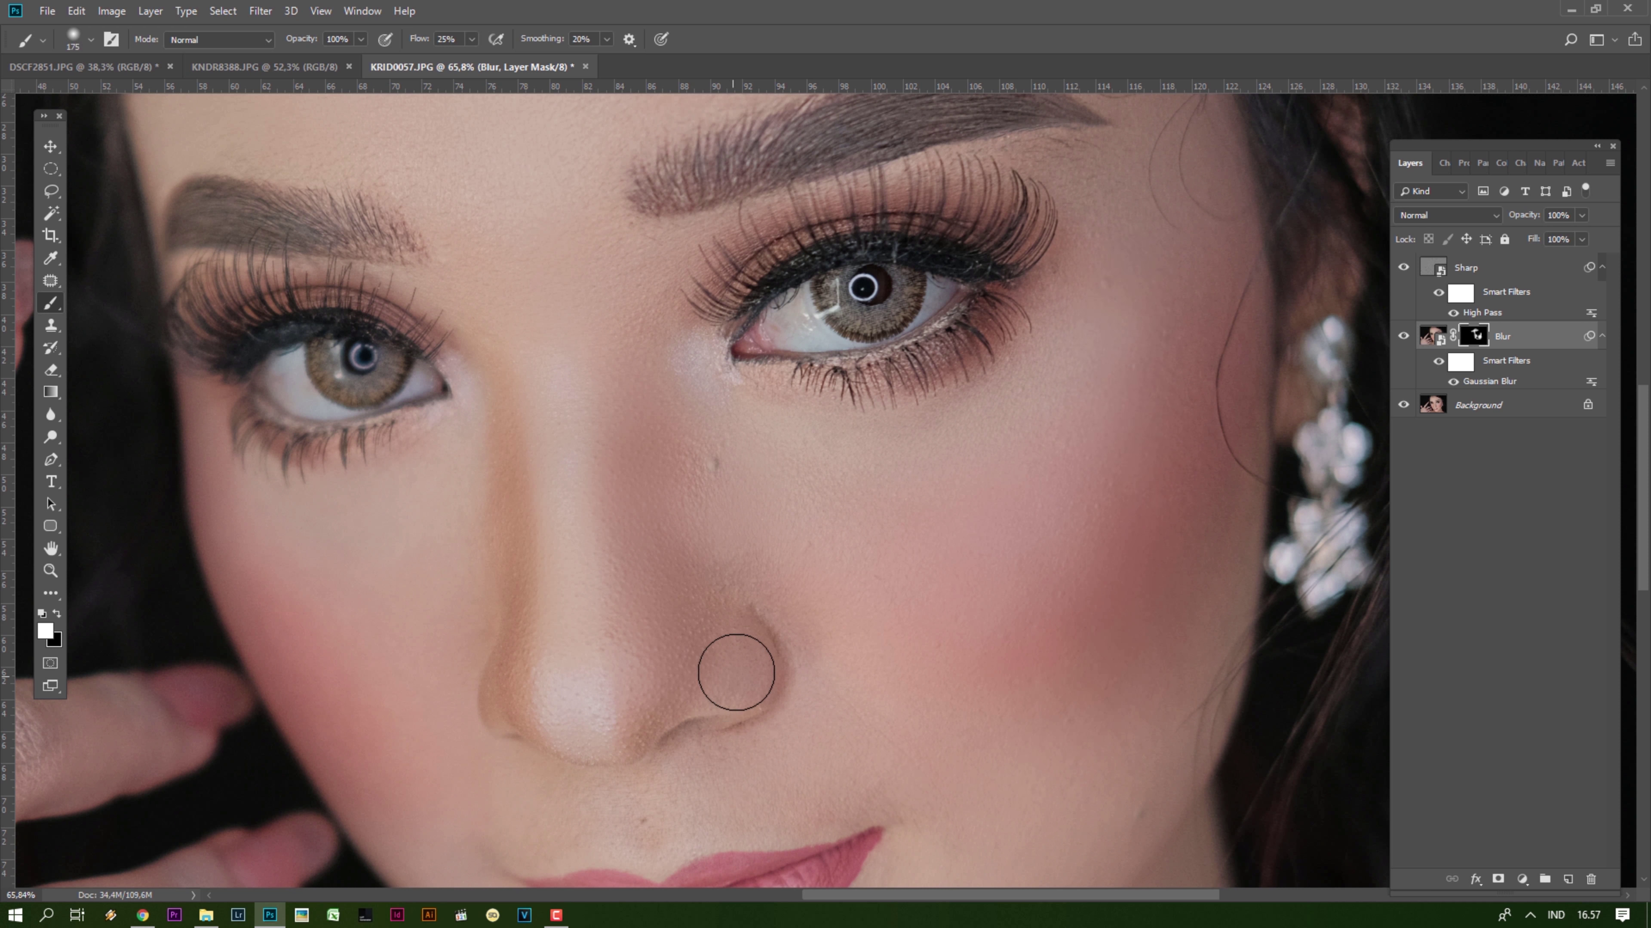
key("bracketleft")
key("bracketleft")
mouse_move(669, 478)
left_mouse_down()
mouse_move(666, 447)
mouse_move(660, 524)
mouse_move(689, 582)
left_mouse_up()
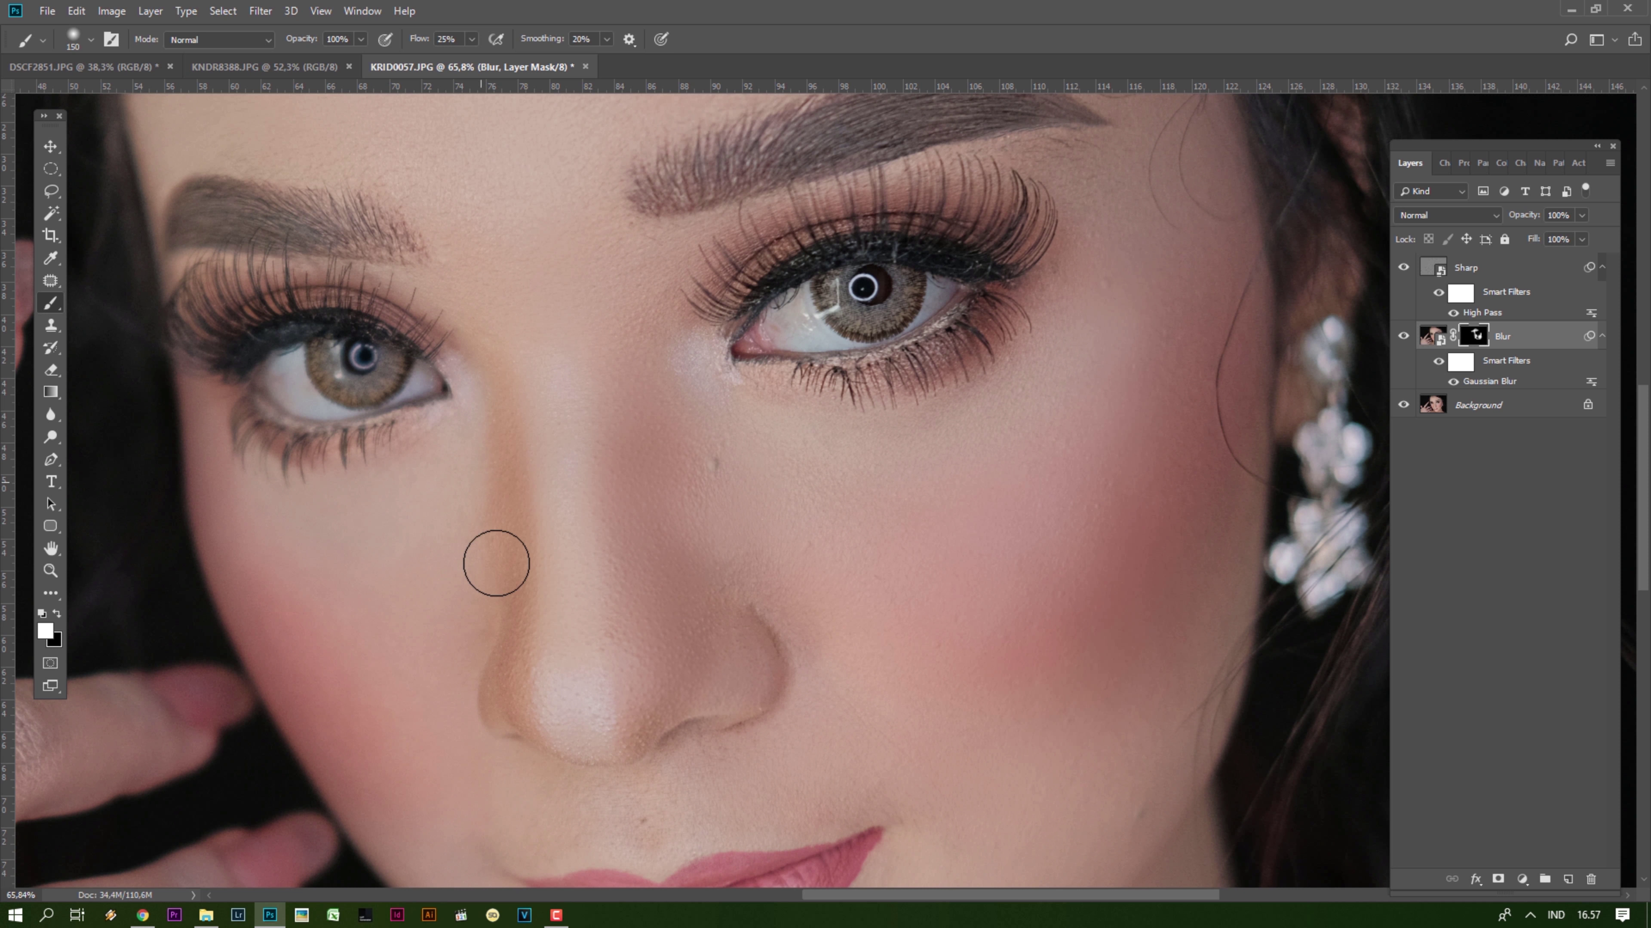
- Smooth the skin beside the lip corner at 175 pixels, then review the face
scroll(535, 481, "down", 3)
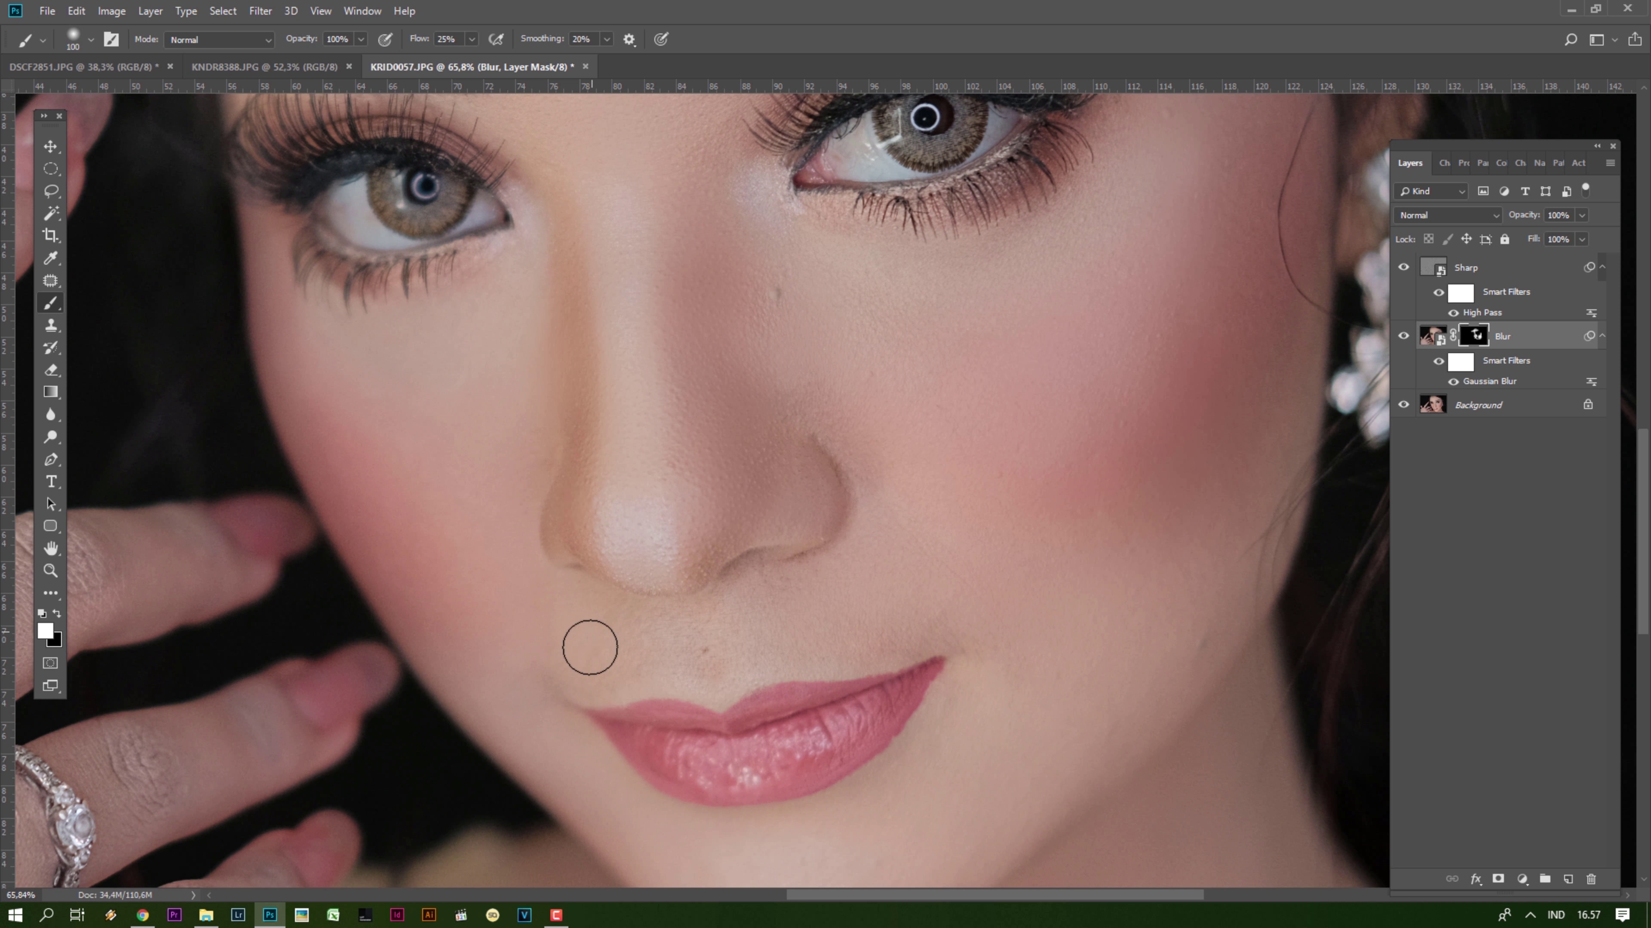
key("bracketright")
key("bracketright")
key("bracketright")
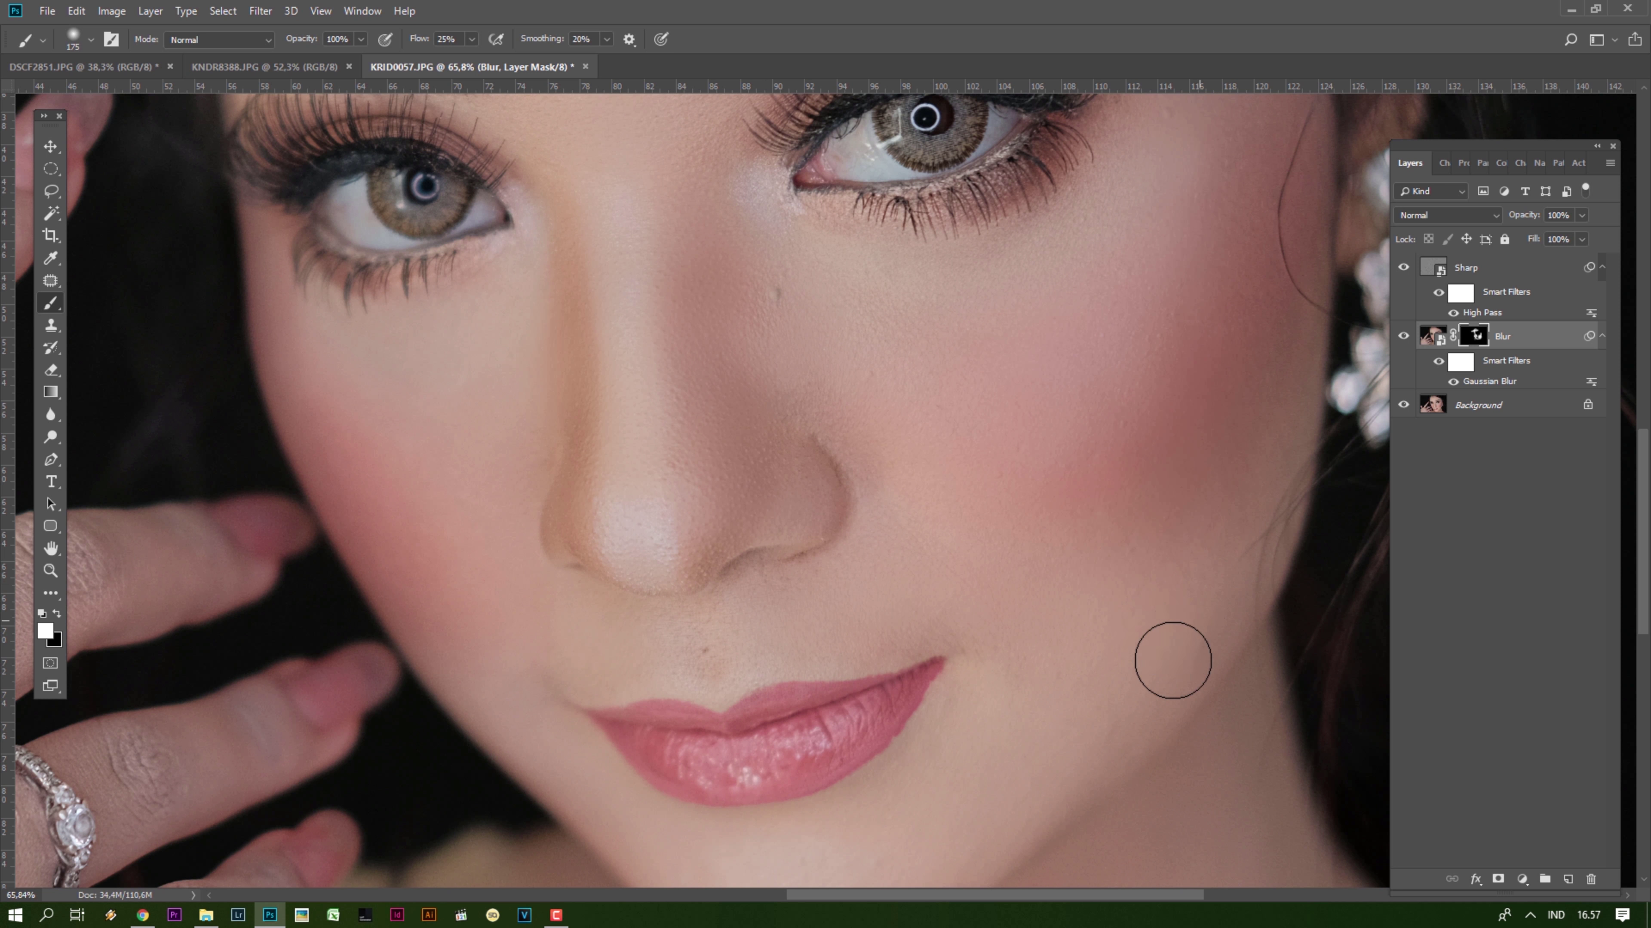
left_click_drag(987, 679, 842, 839)
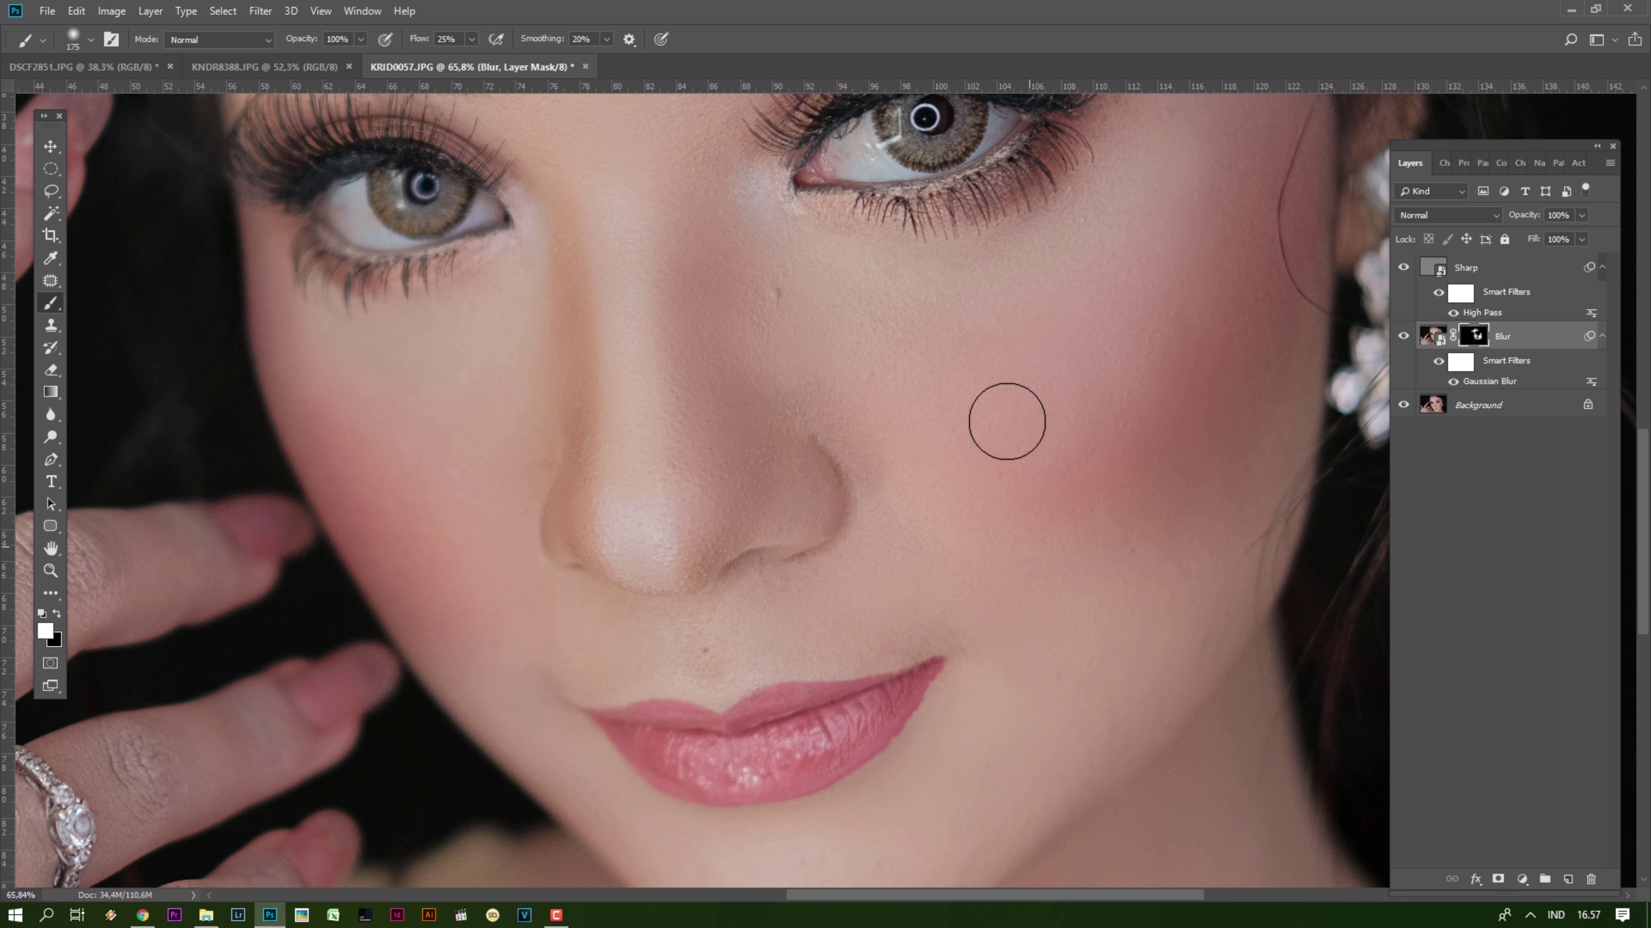
left_click_drag(921, 258, 717, 769)
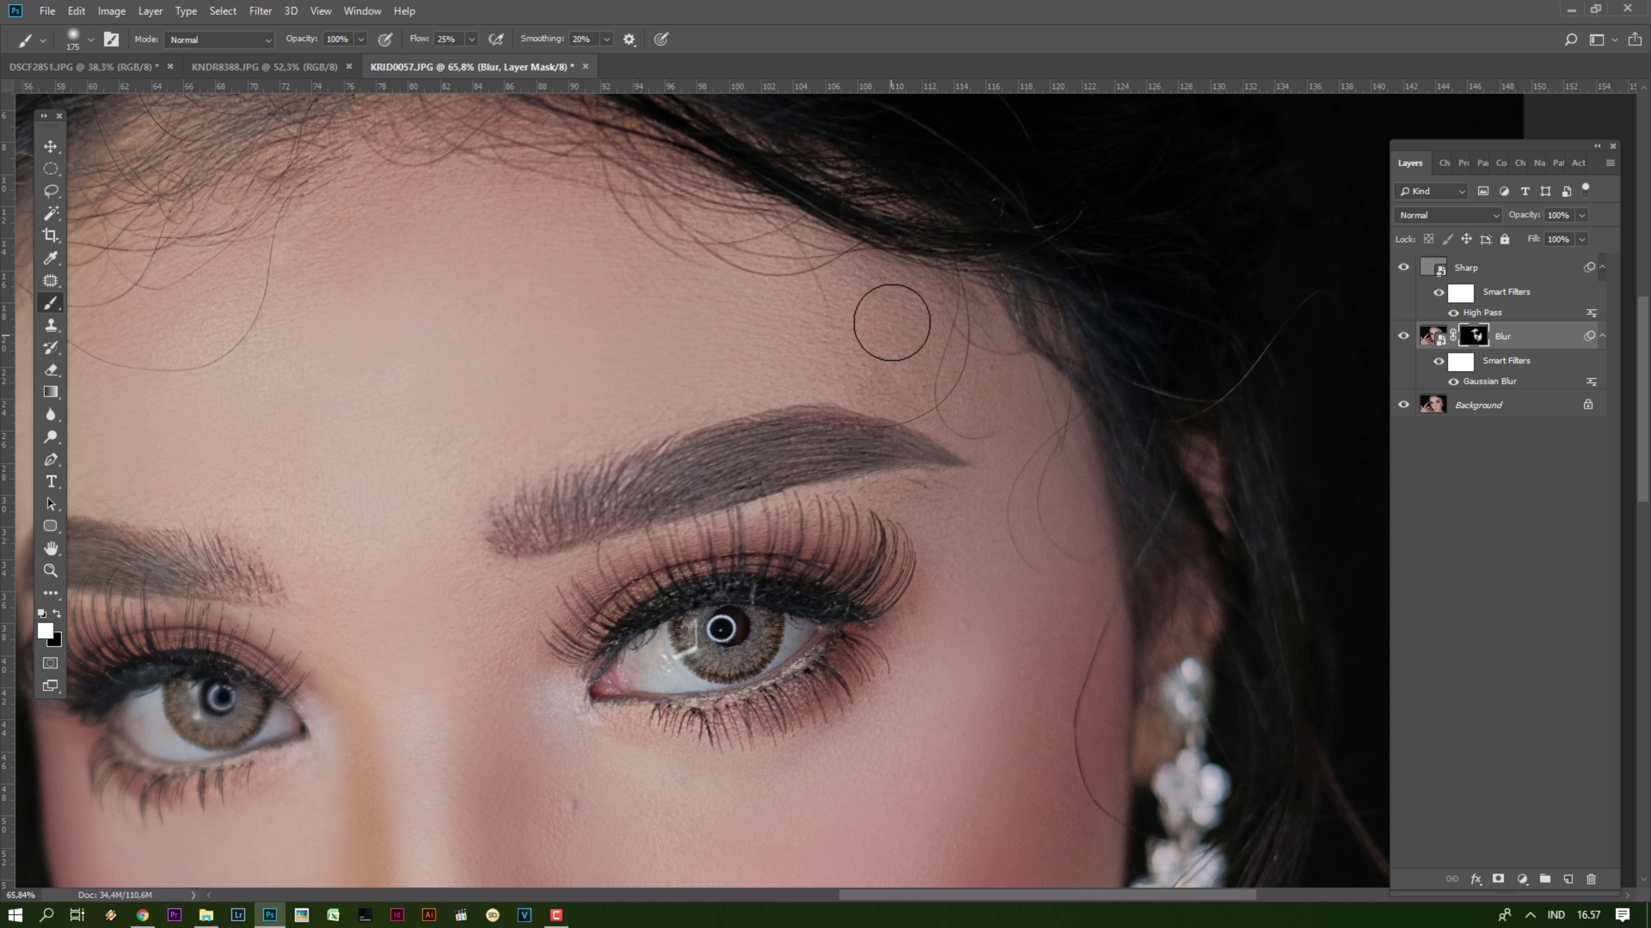
left_click_drag(293, 388, 748, 361)
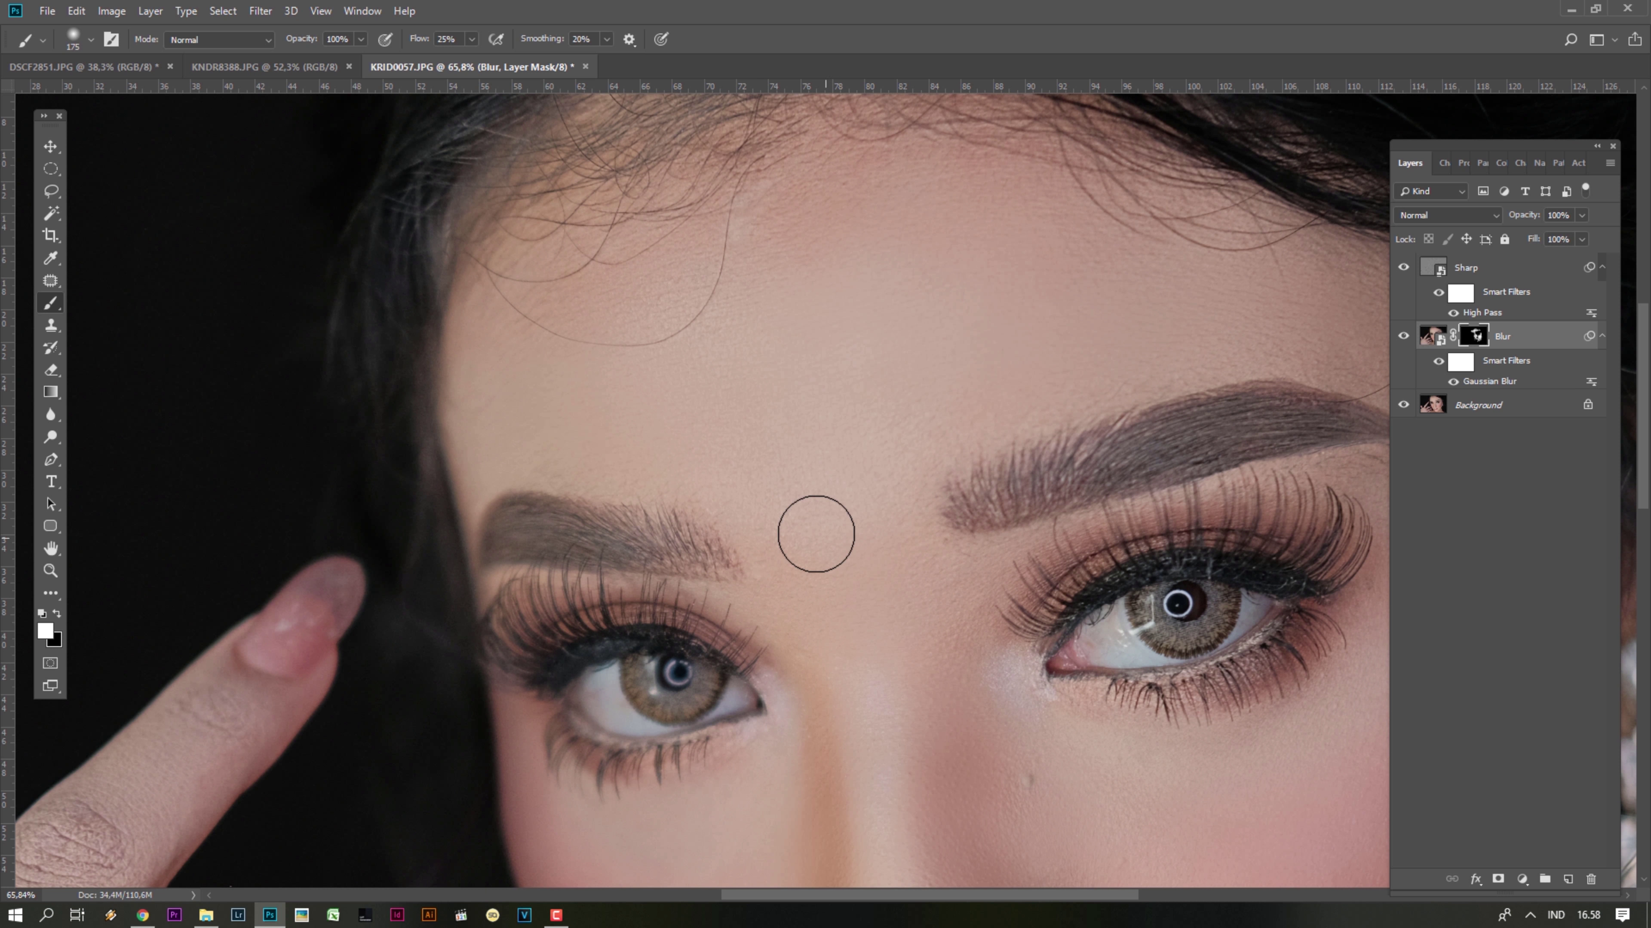
key("h")
left_click_drag(967, 677, 966, 727)
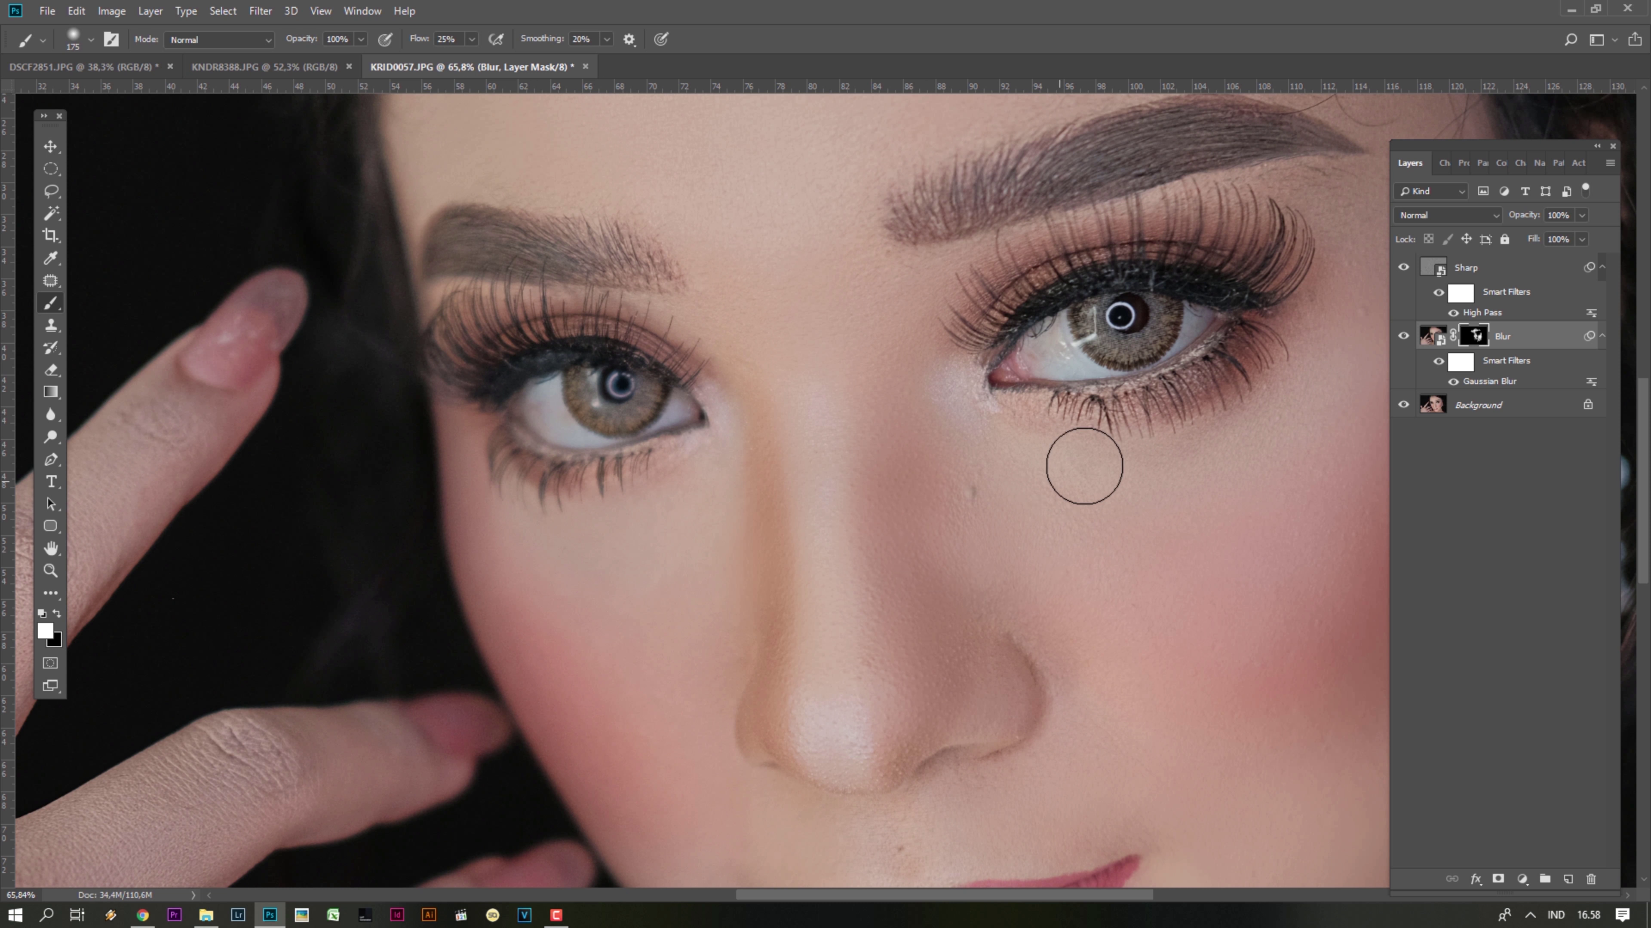
left_click_drag(1213, 479, 970, 609)
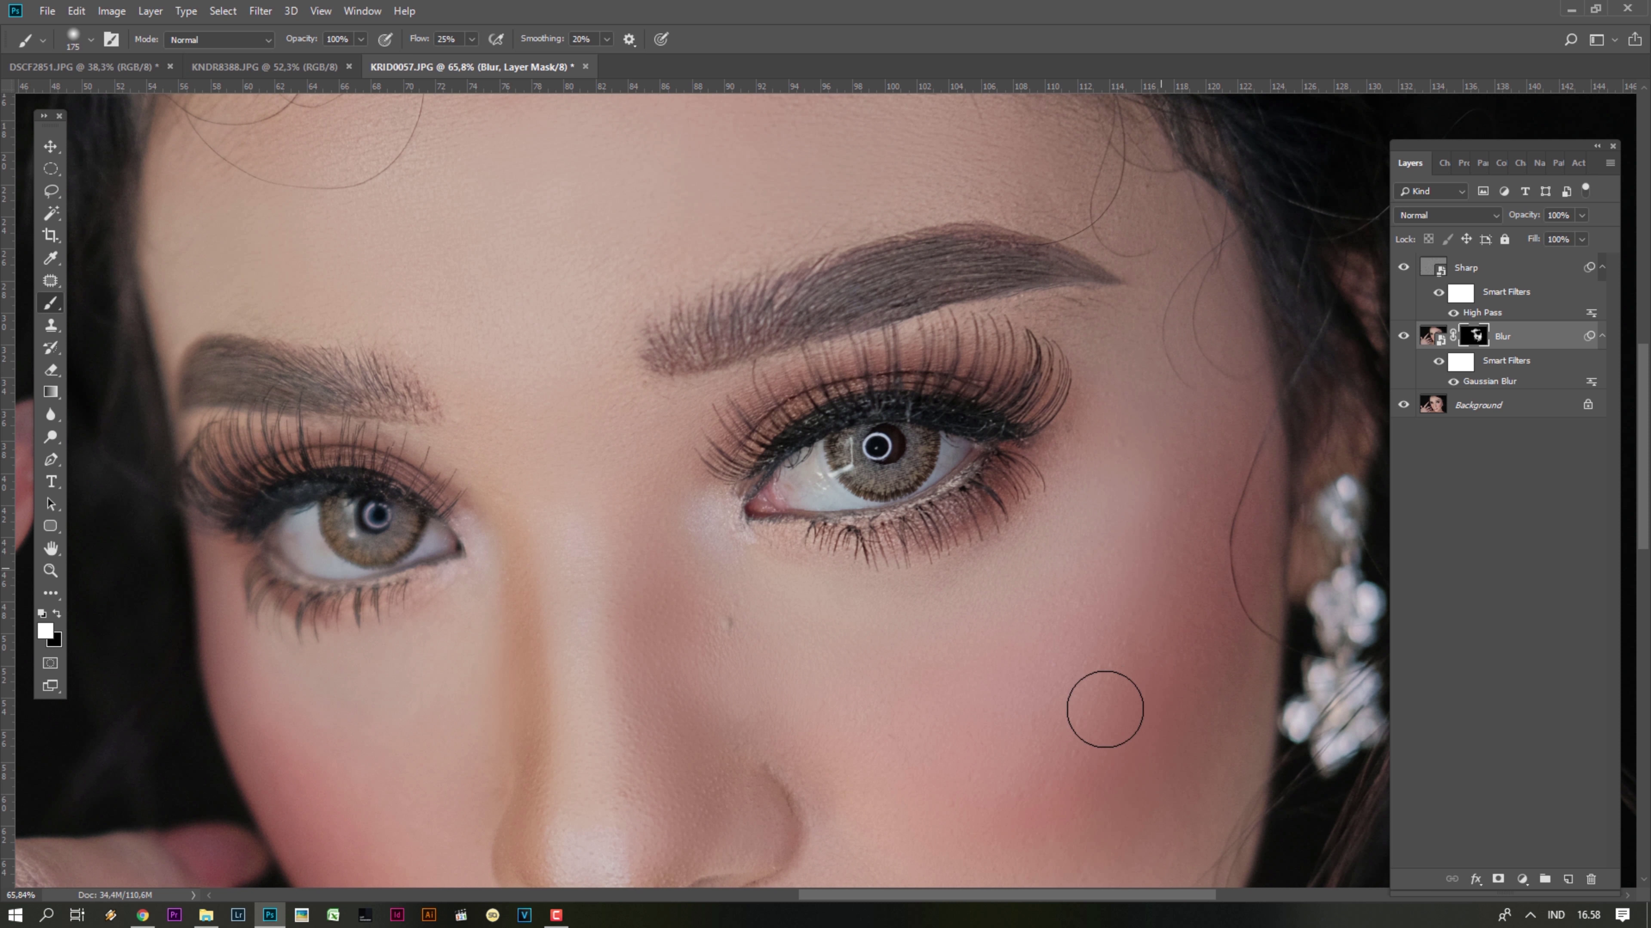
left_click_drag(1013, 755, 1082, 256)
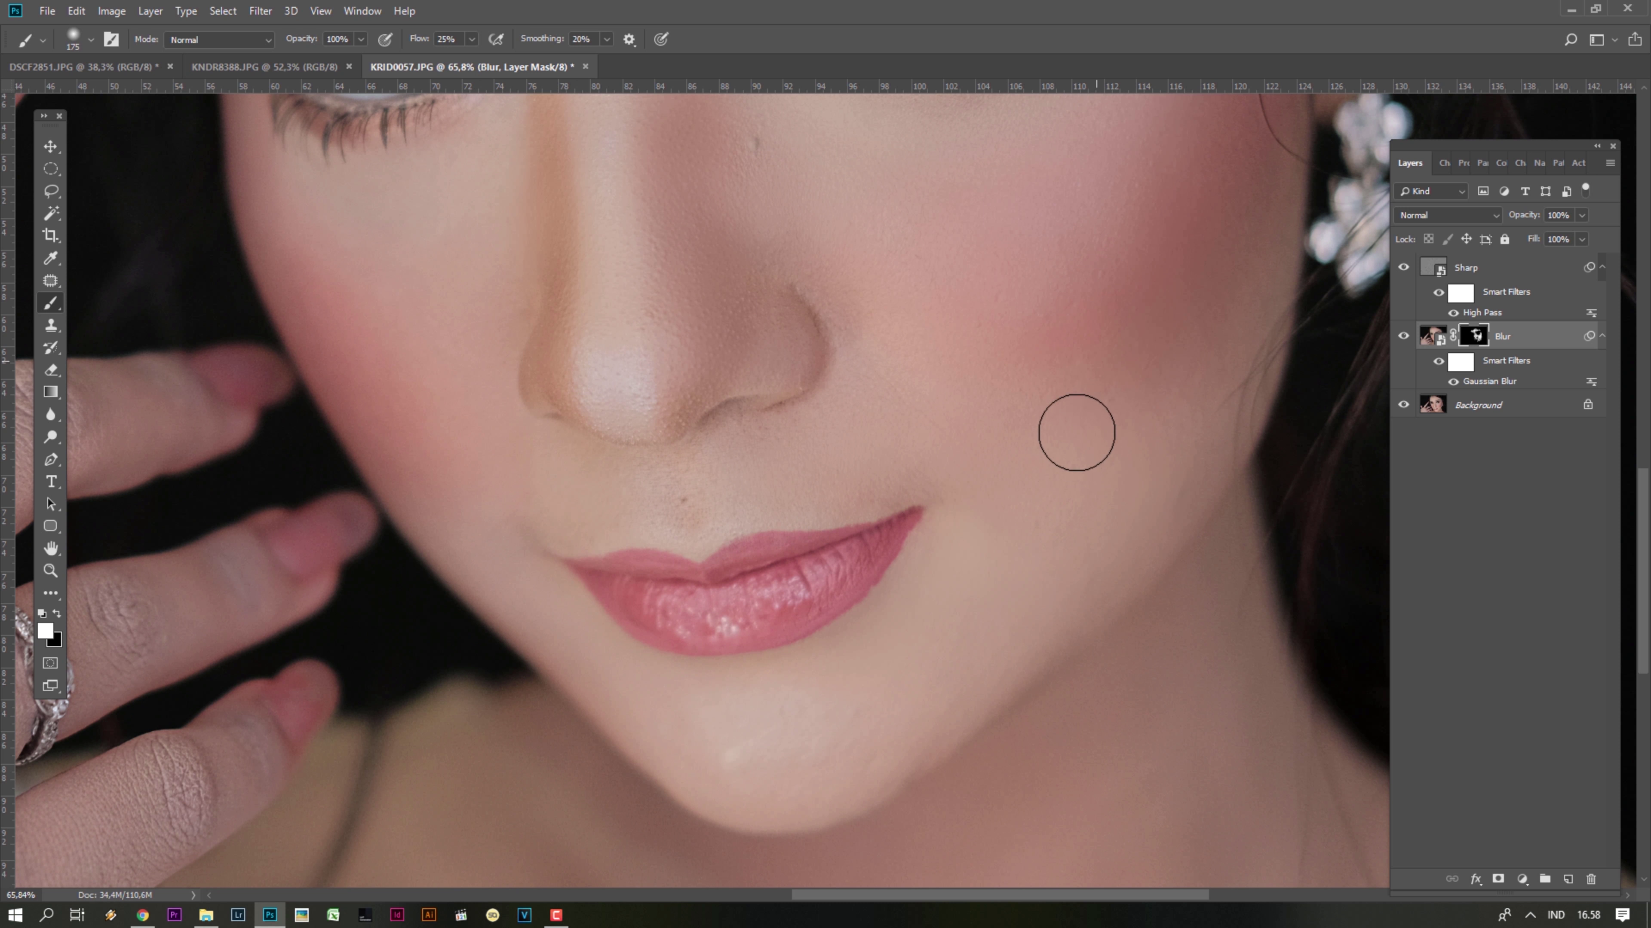
left_click_drag(909, 298, 936, 572)
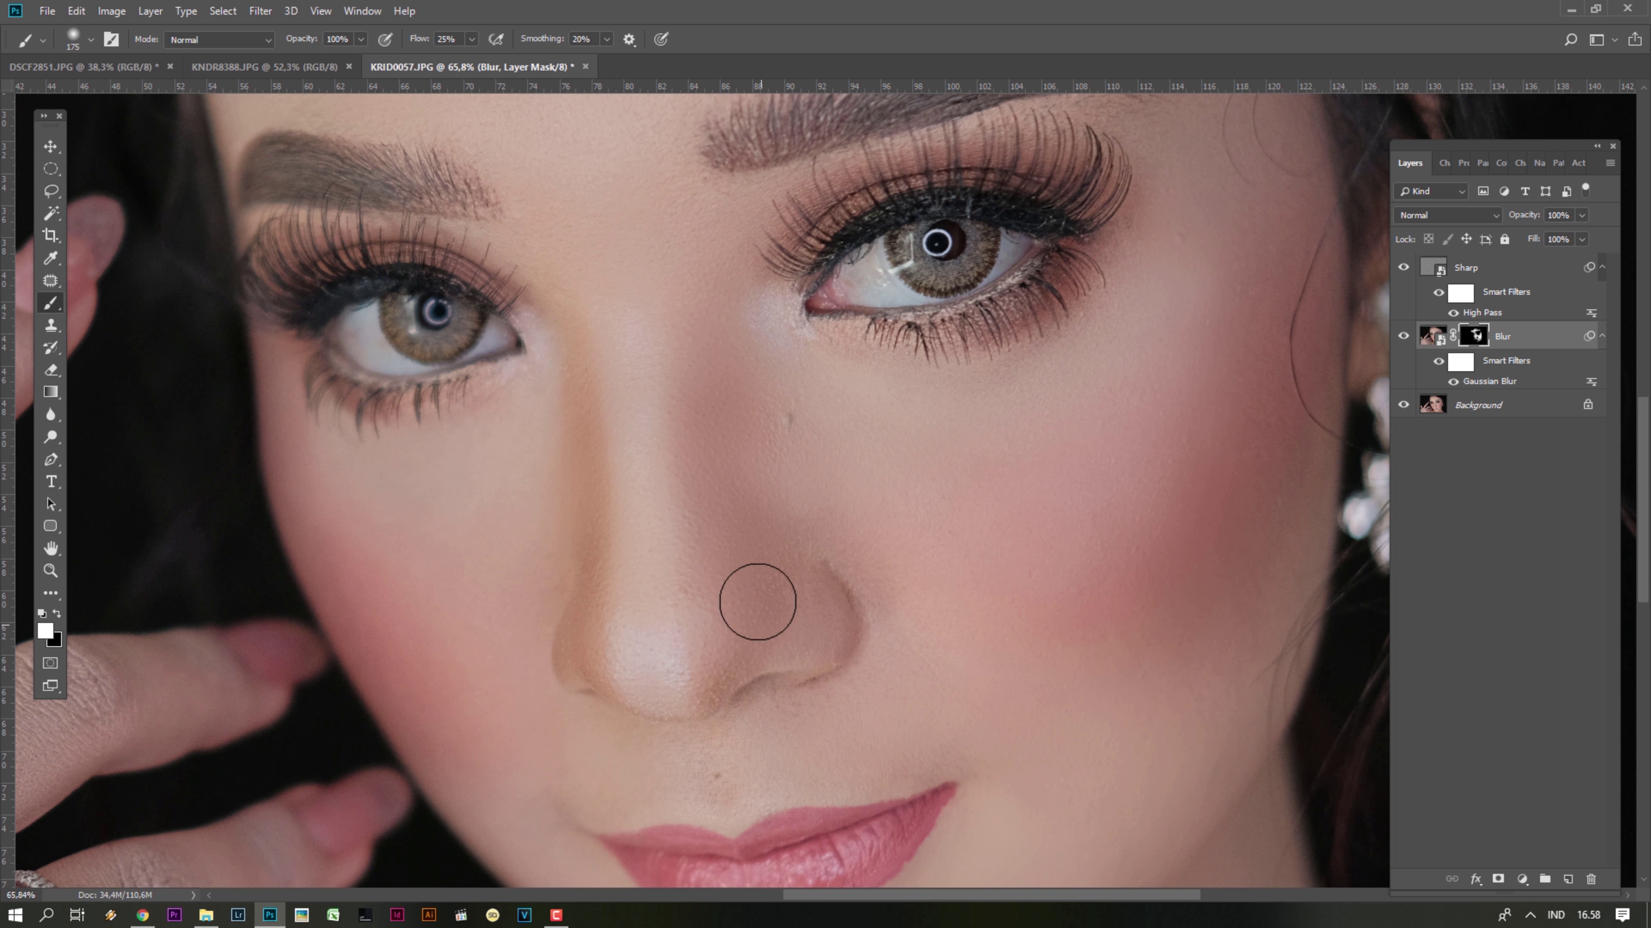
scroll(1012, 597, "down", 5)
- Group the Sharp and Blur layers and toggle the group to compare before and after
scroll(1012, 598, "up", 1)
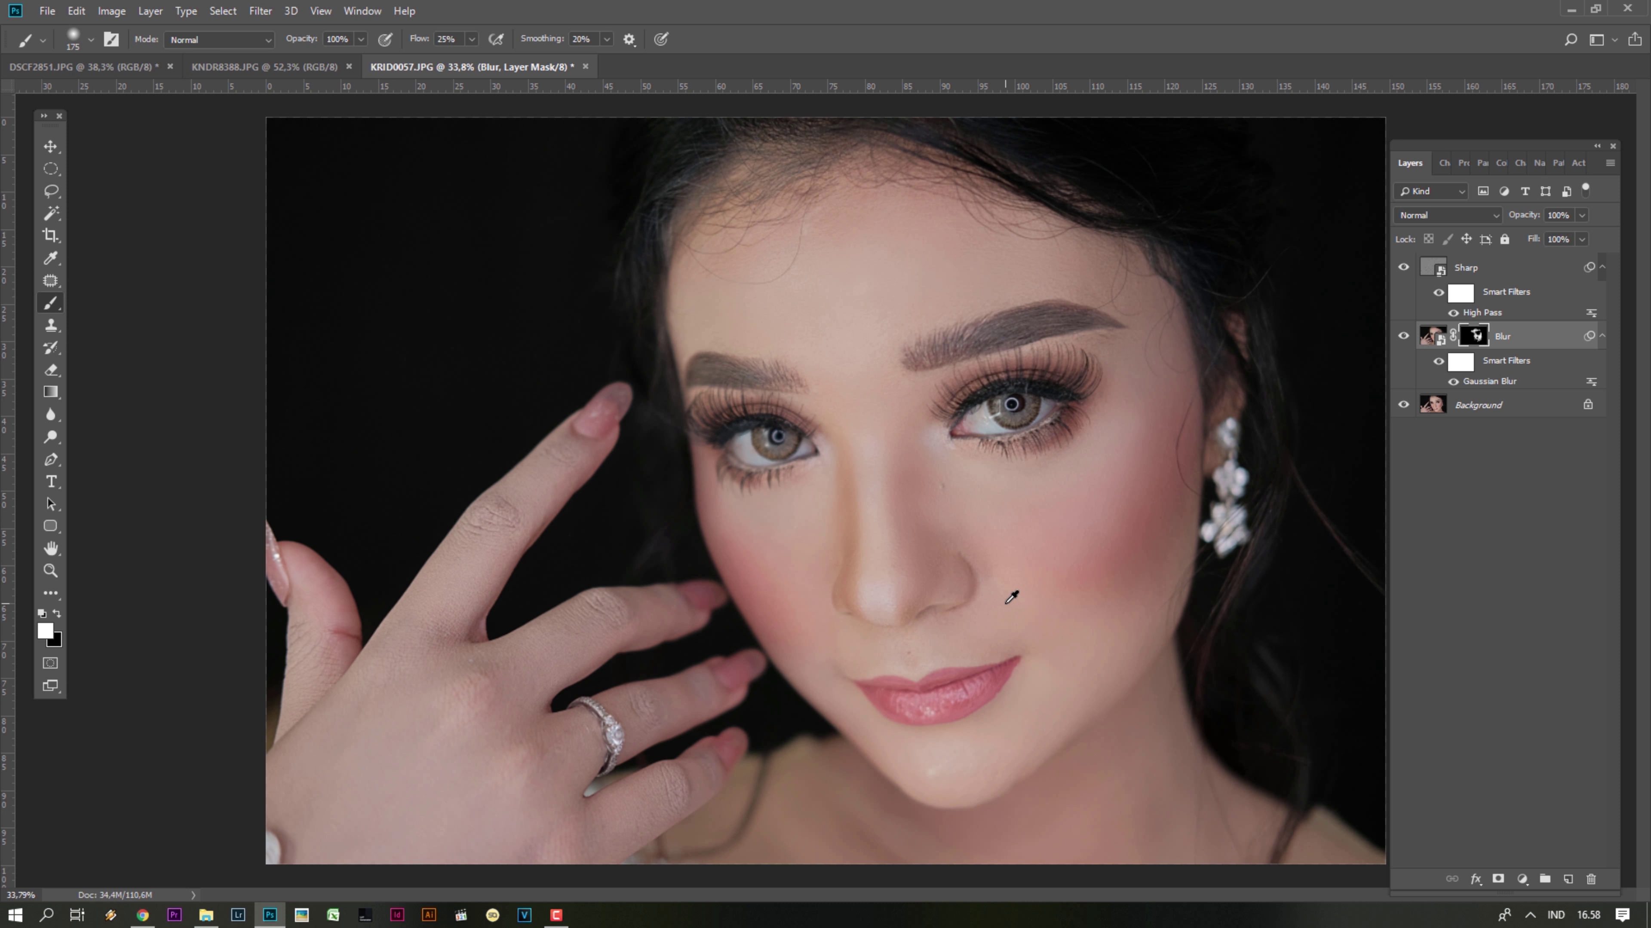
scroll(1006, 589, "up", 2)
scroll(1025, 579, "up", 1)
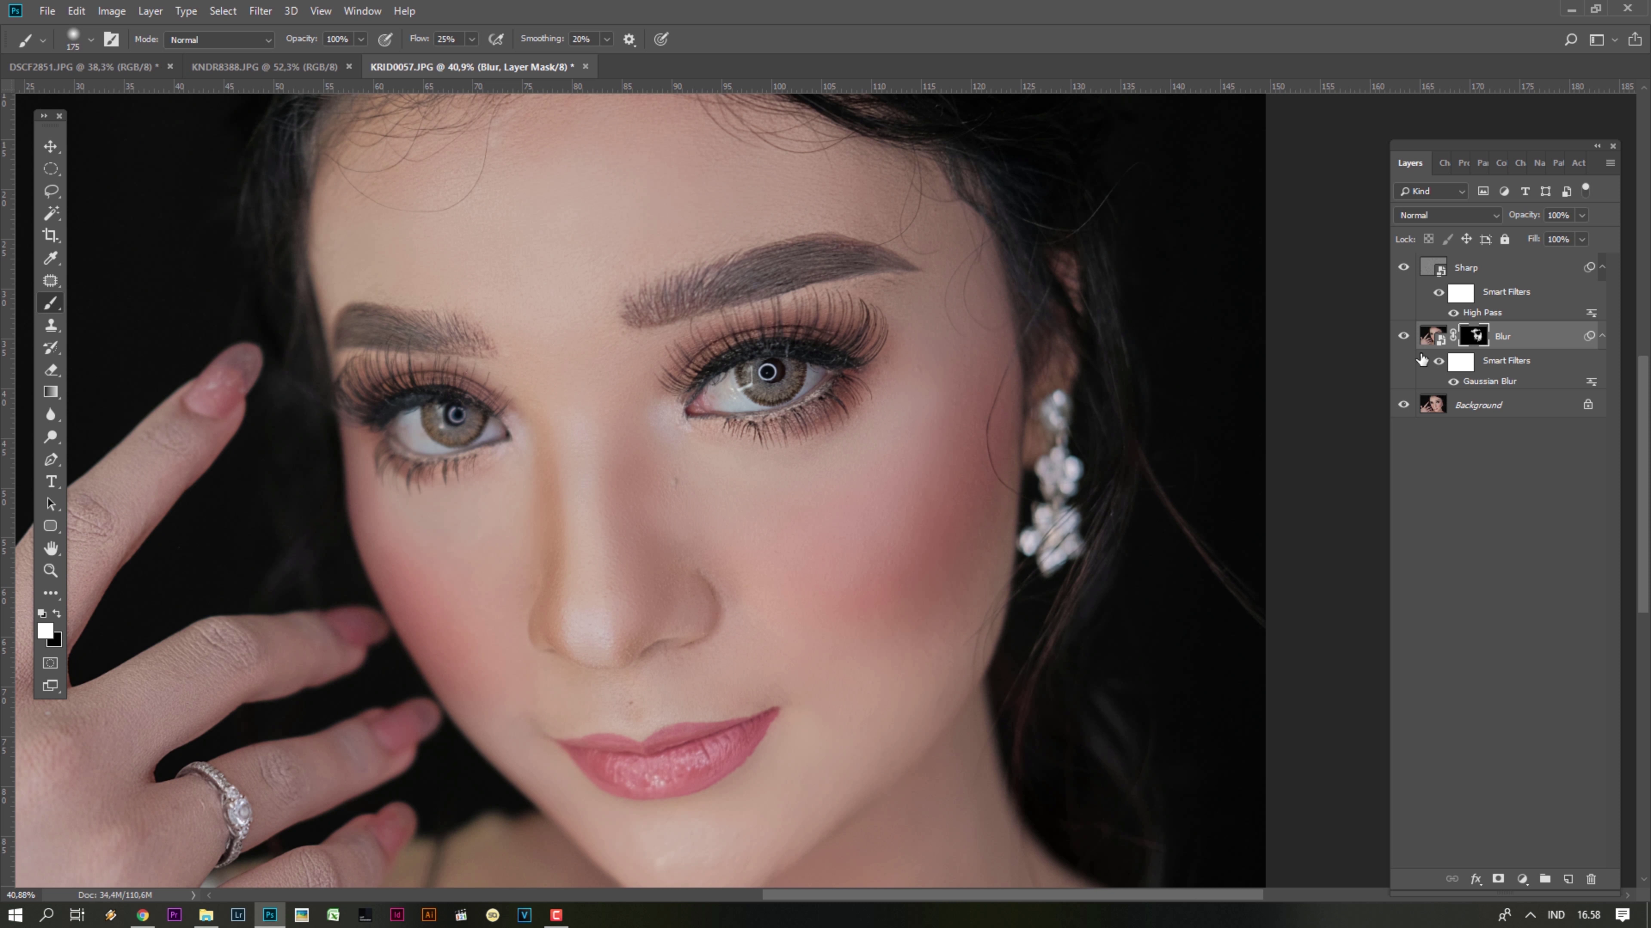
left_click(1552, 265, "shift")
key("ctrl+g")
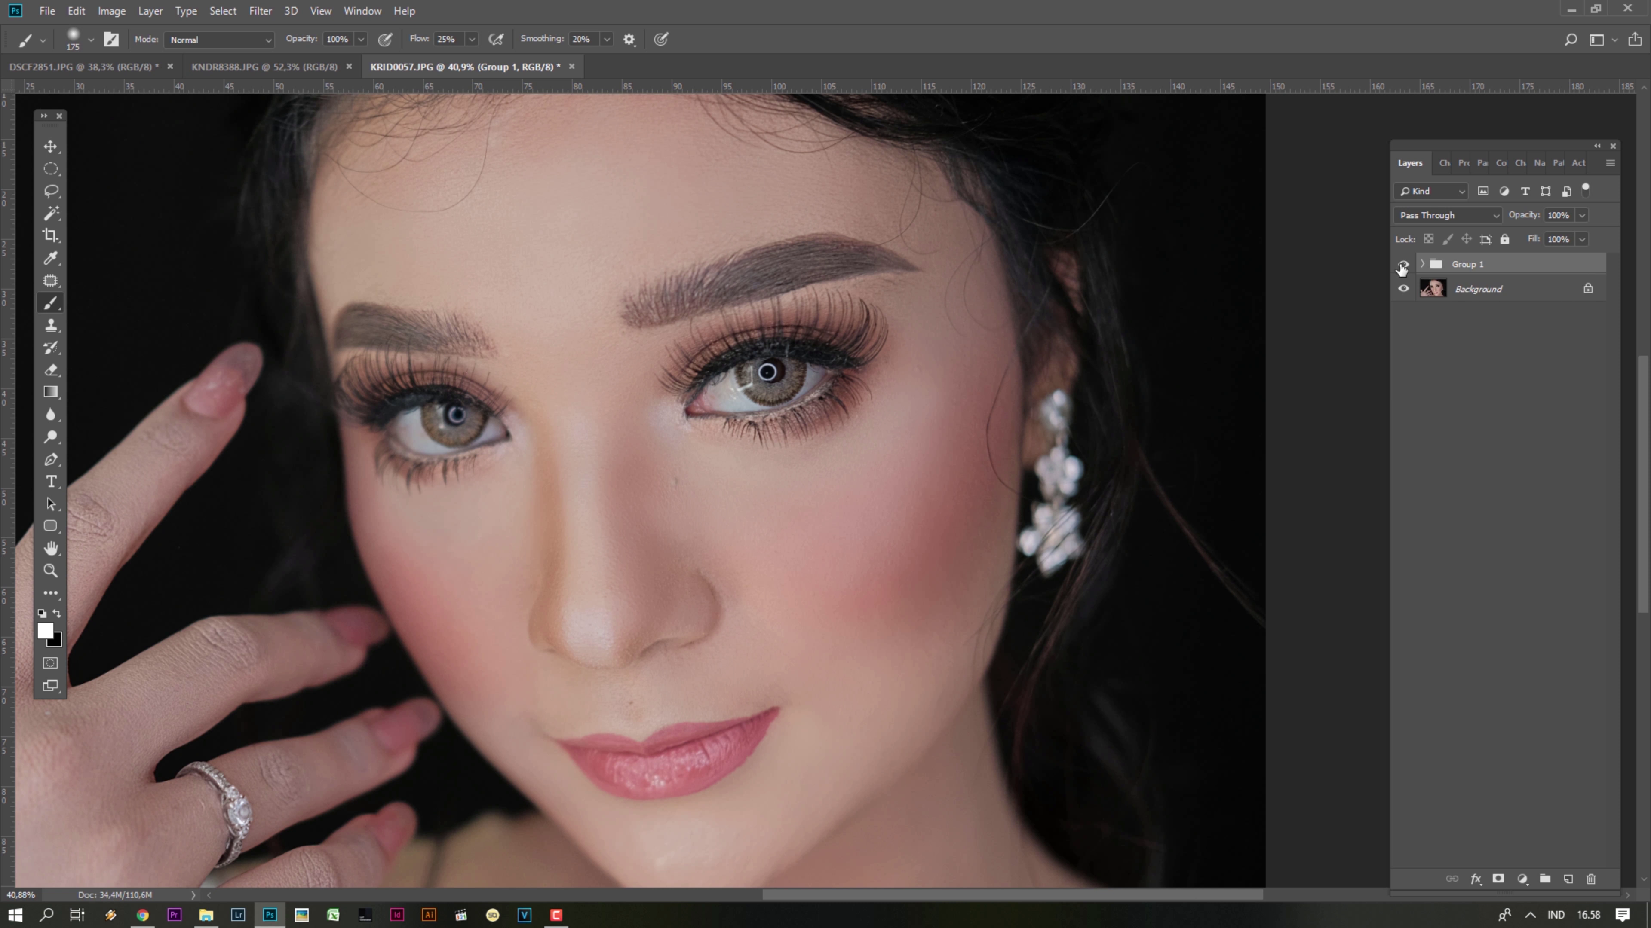
left_click(1402, 266)
left_click(1402, 266)
left_click(1402, 266)
left_click(1402, 266)
- Ungroup Group 1 back into separate Sharp and Blur layers
scroll(796, 513, "up", 2)
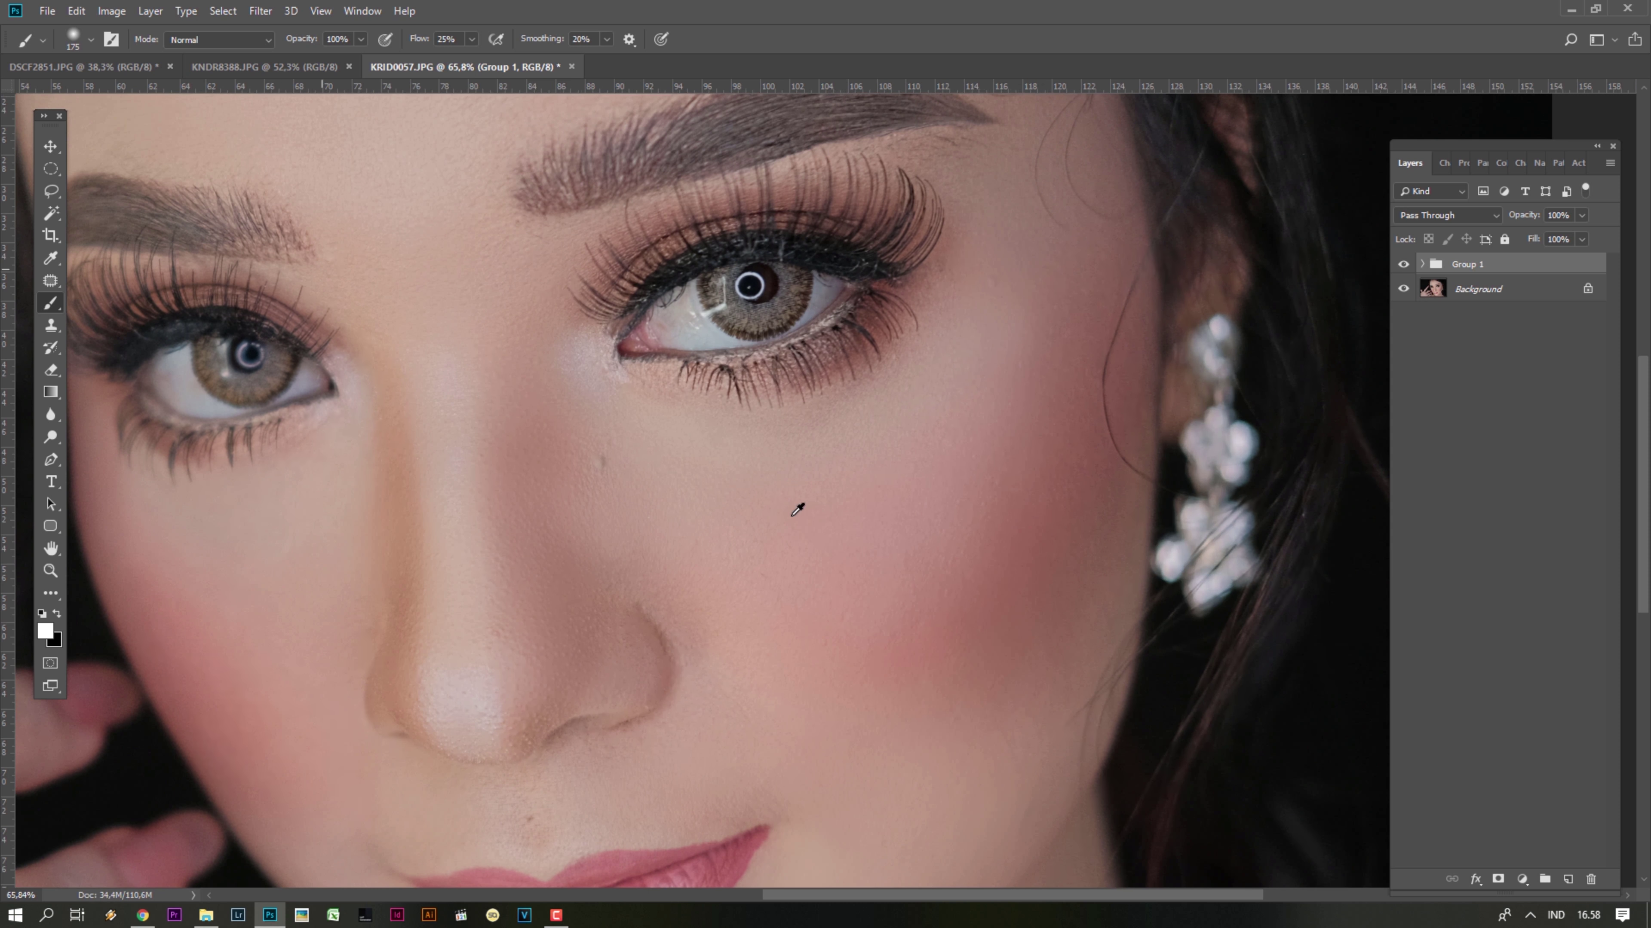
scroll(796, 497, "up", 2)
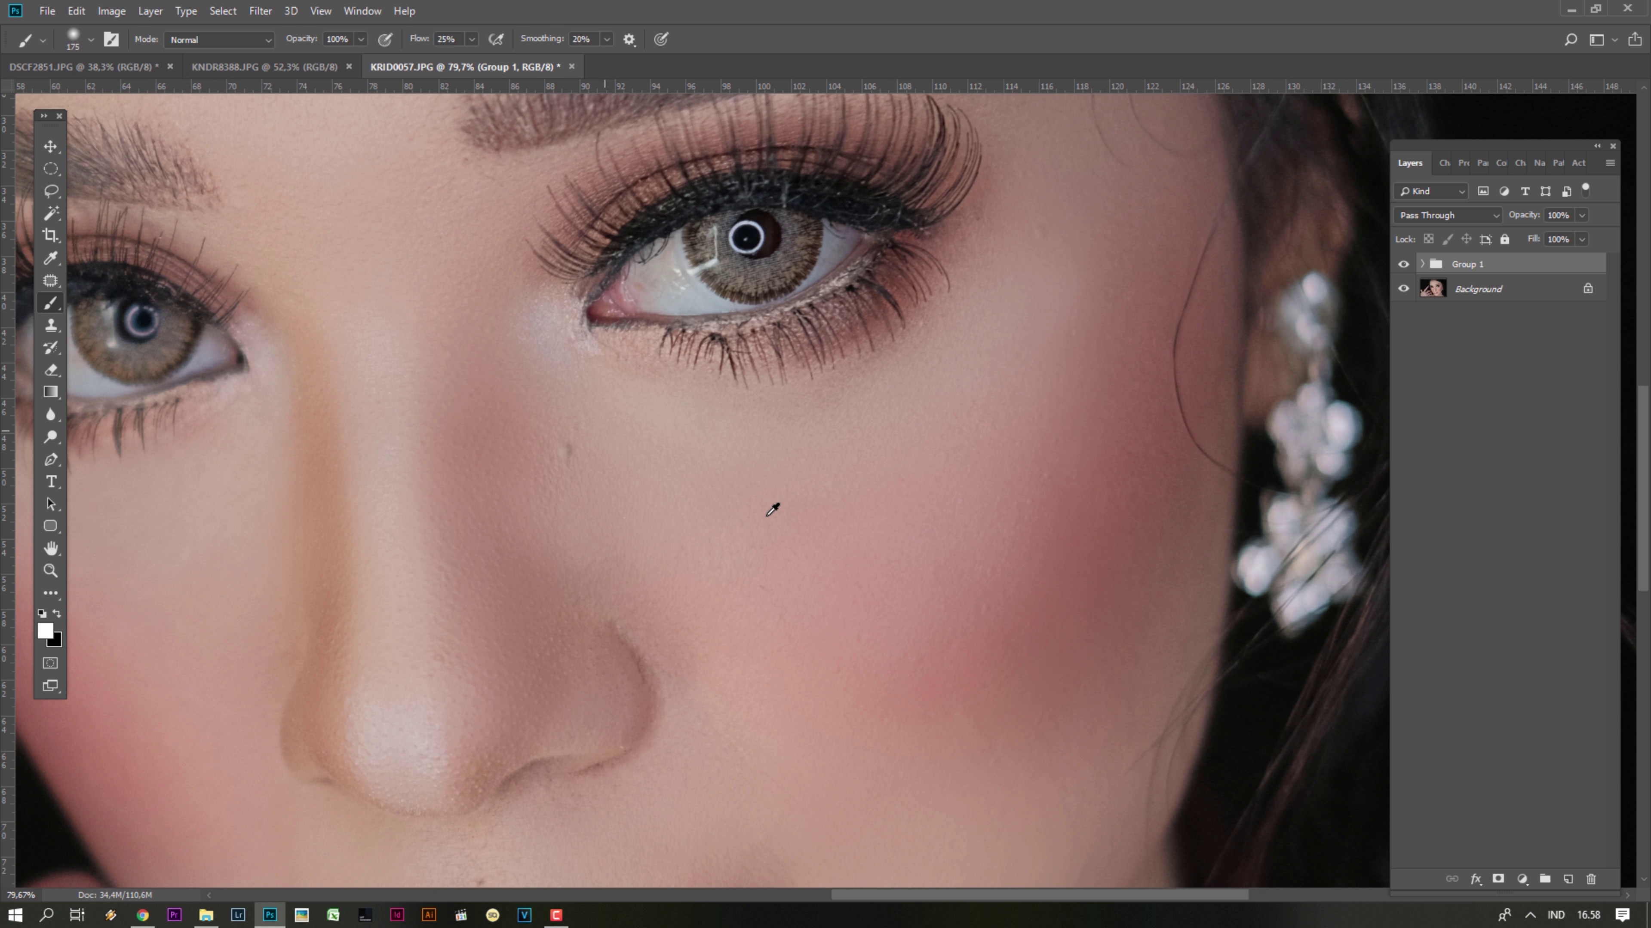
right_click(1530, 263)
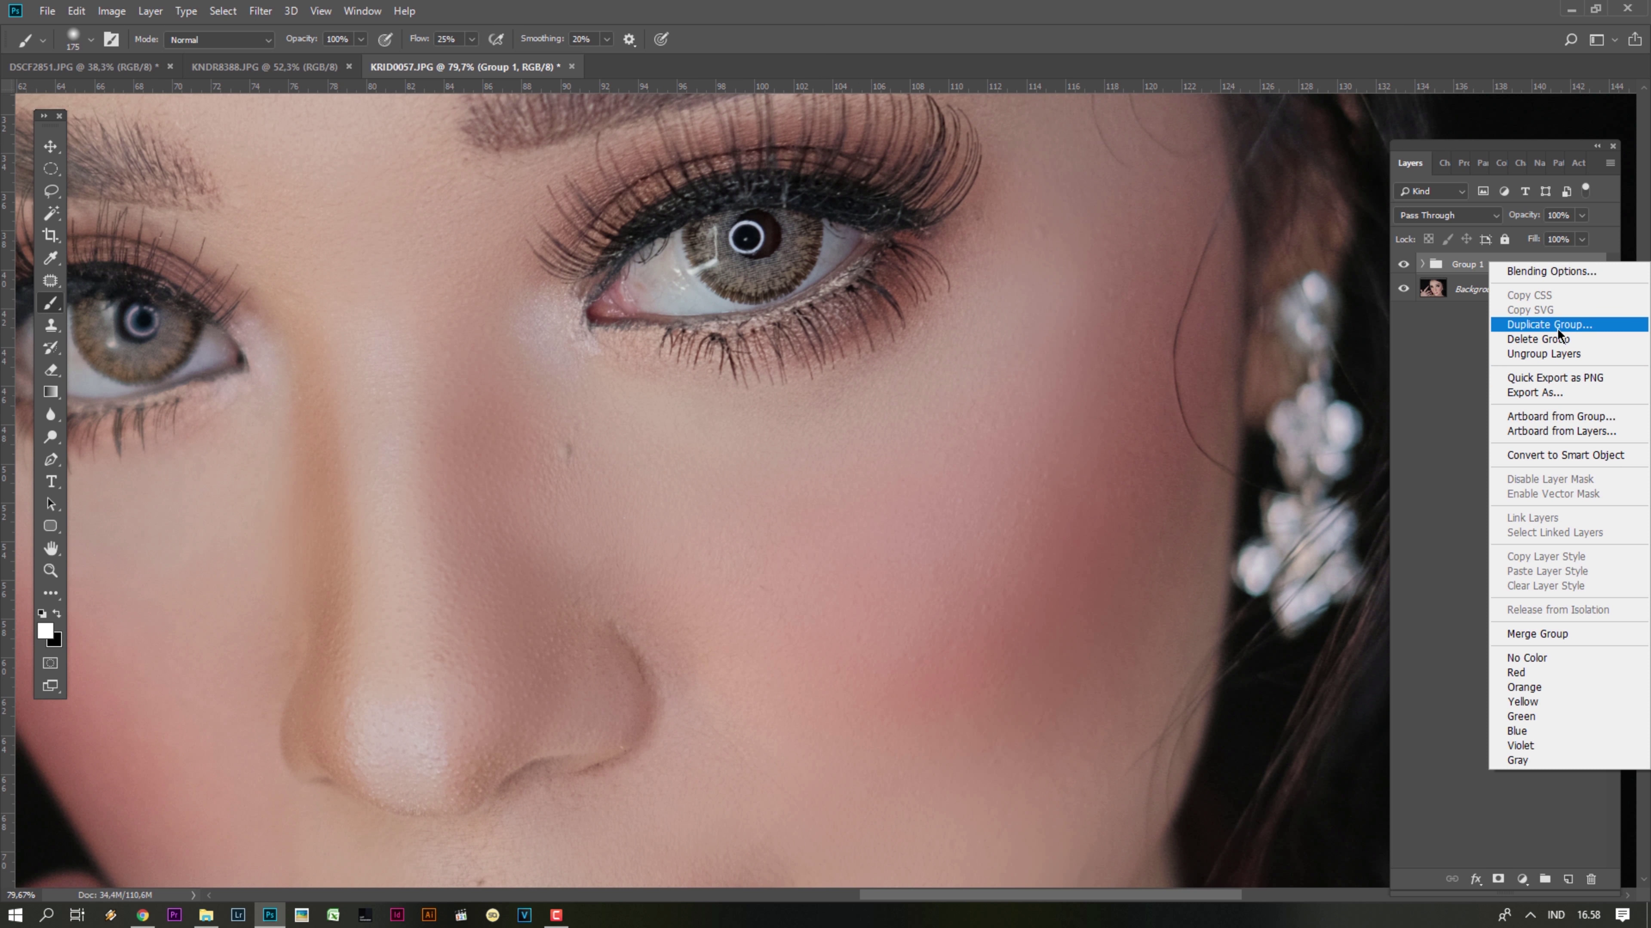
left_click(1556, 353)
left_click(1520, 271)
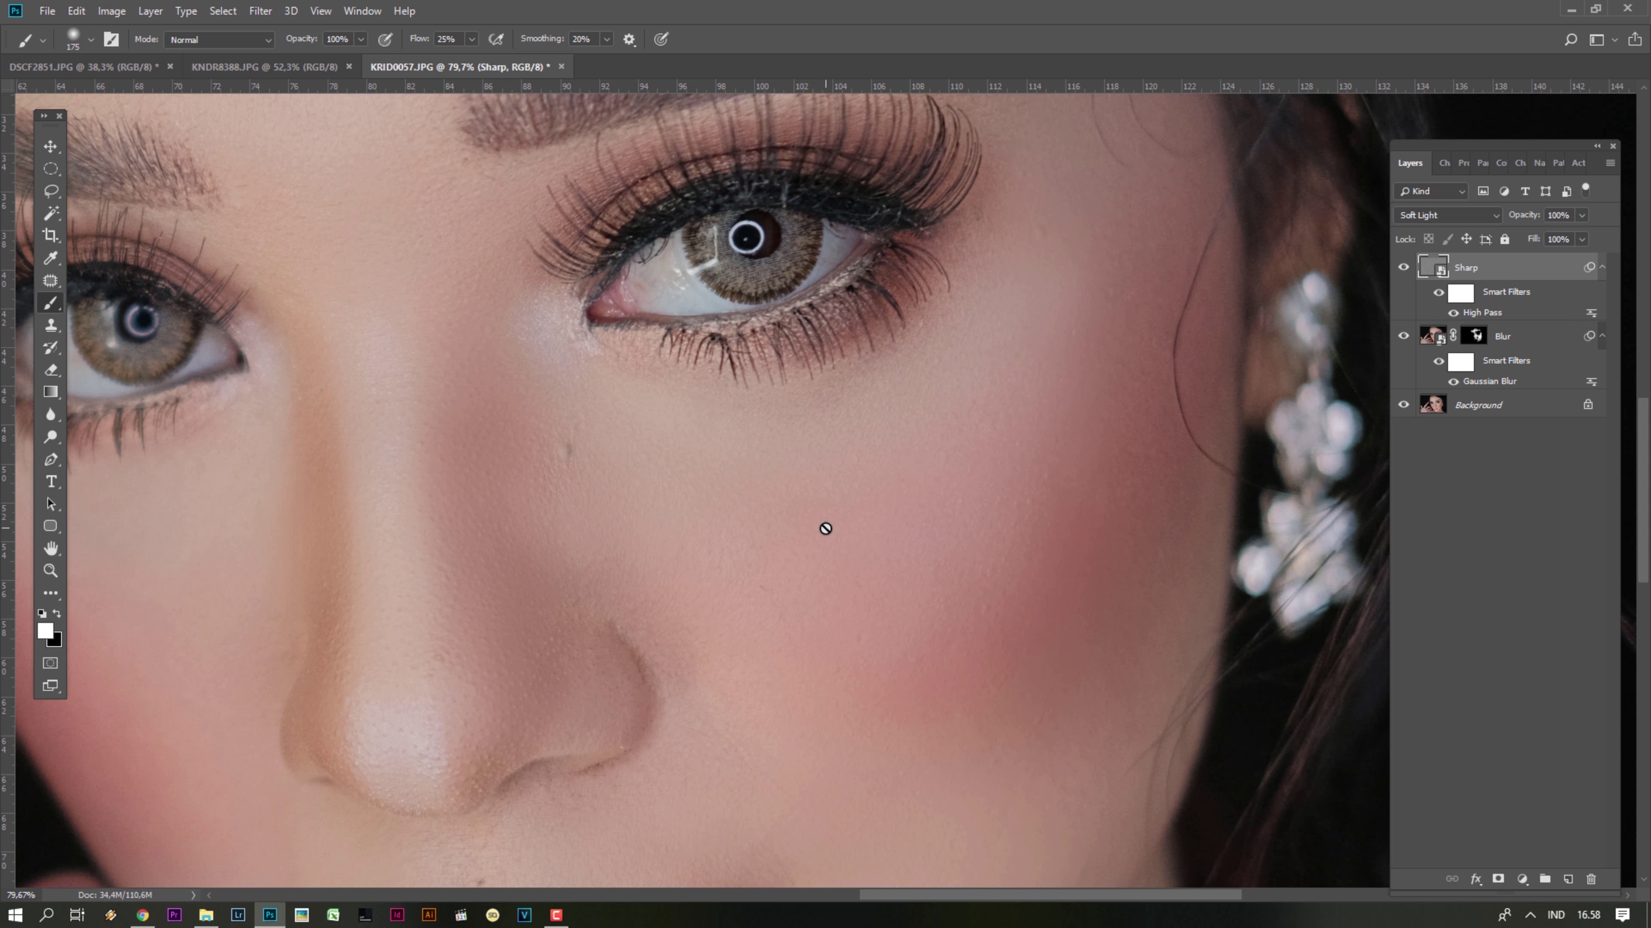
key("v")
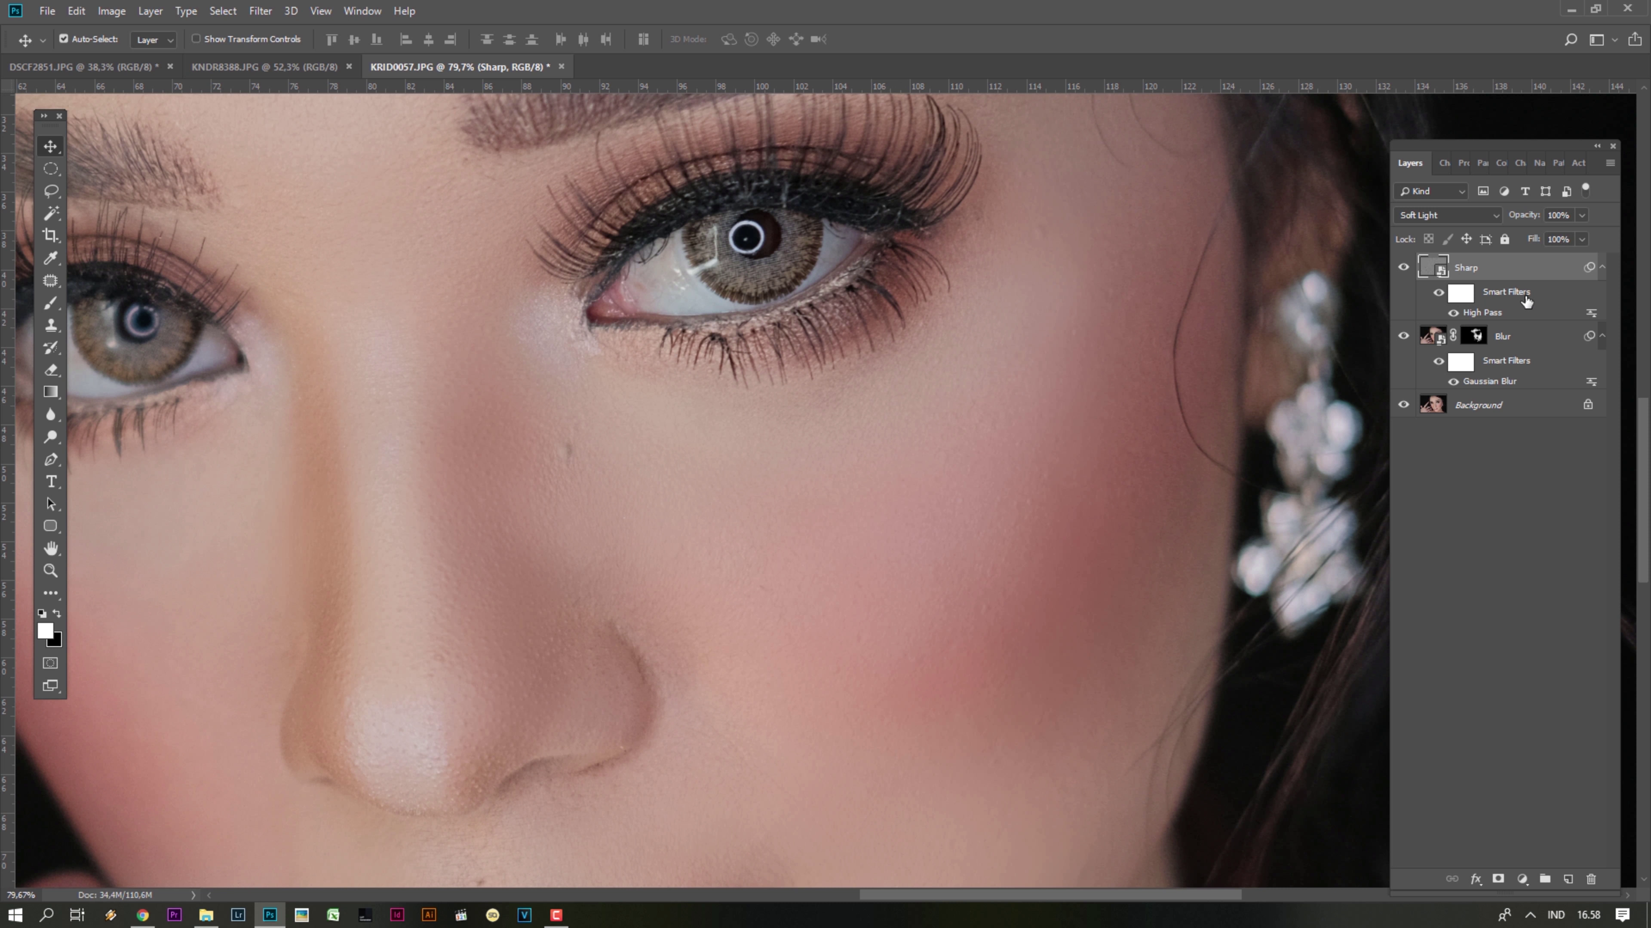
double_click(1482, 313)
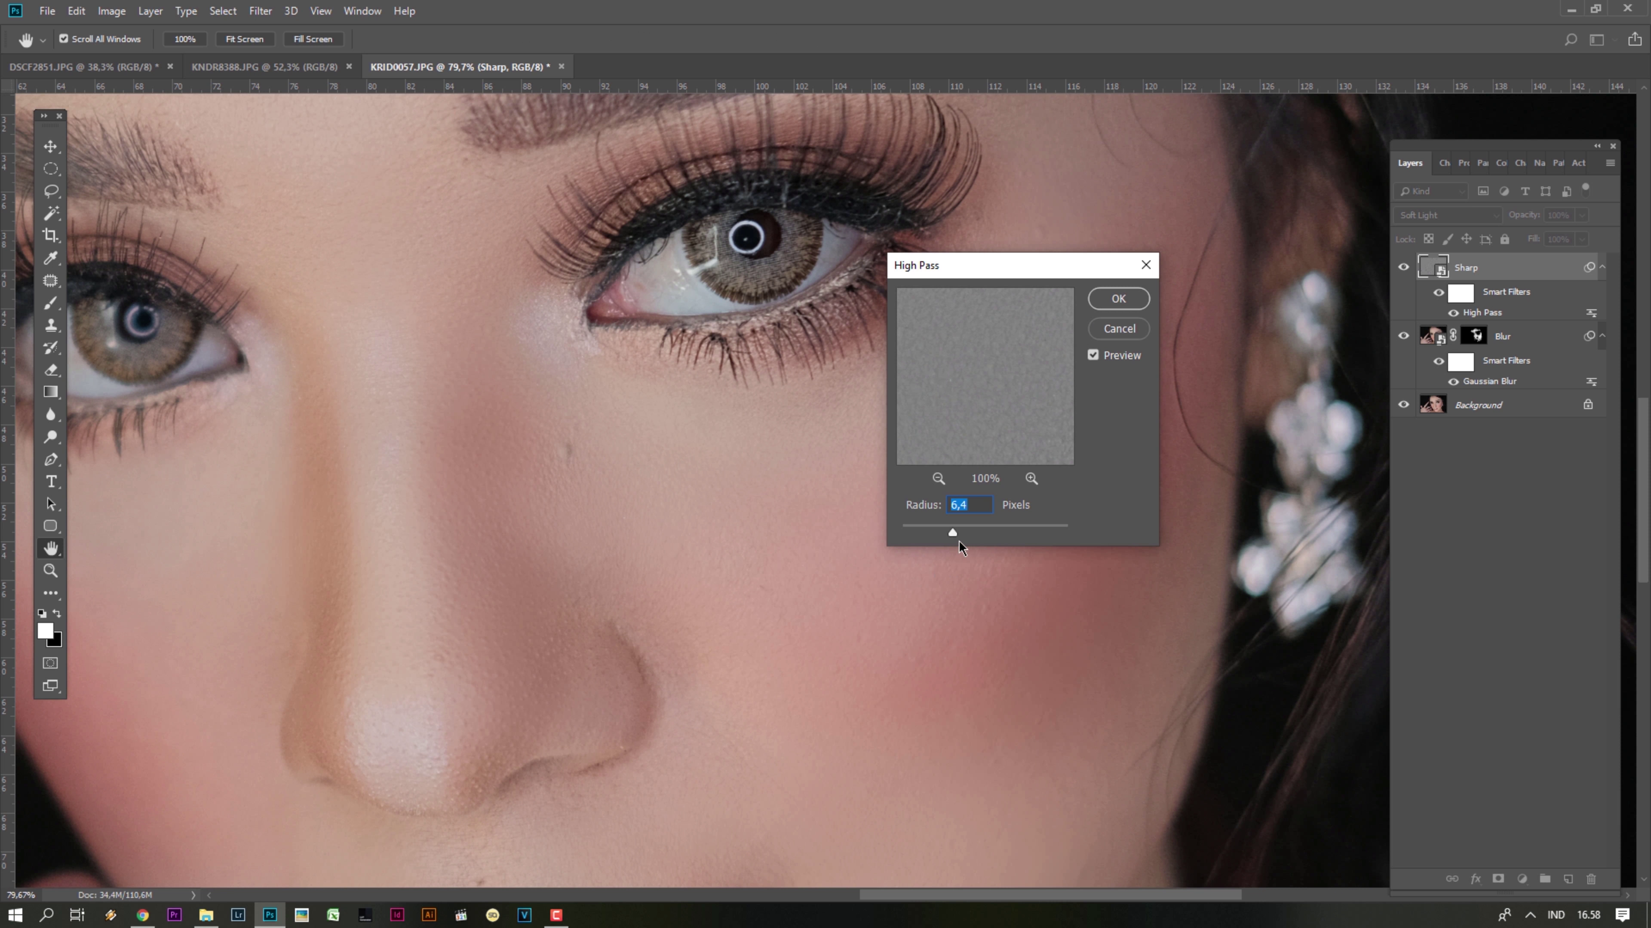
mouse_move(978, 532)
left_mouse_down()
mouse_move(1036, 530)
mouse_move(966, 534)
left_mouse_up()
left_click(981, 534)
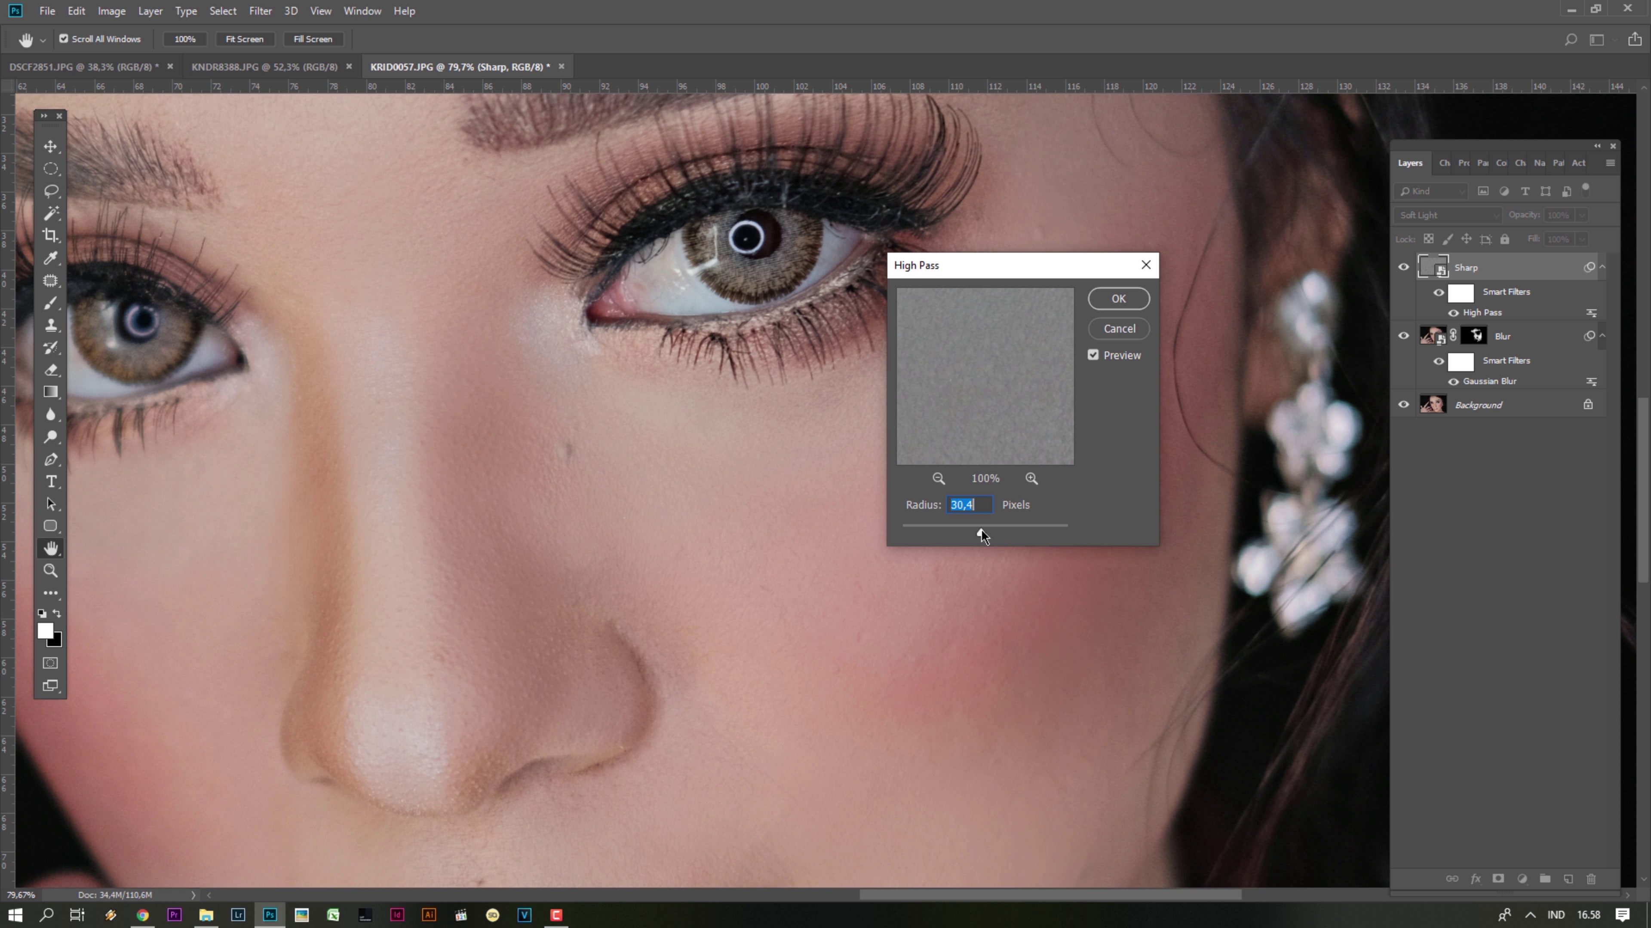
left_click(1109, 331)
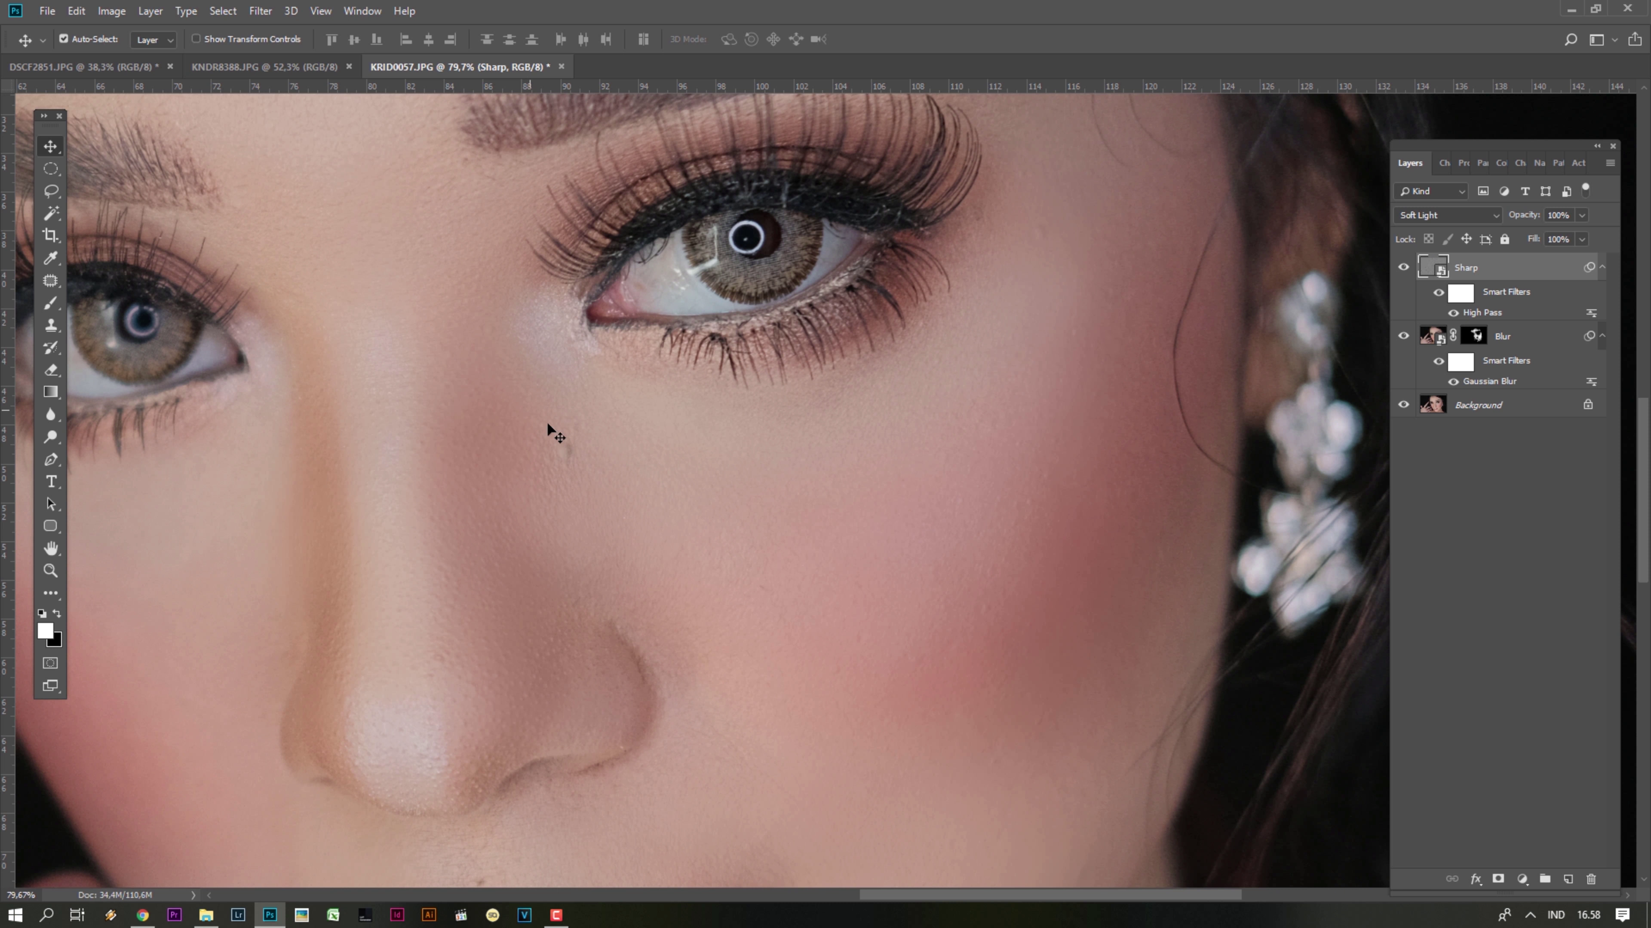
key("ctrl+0")
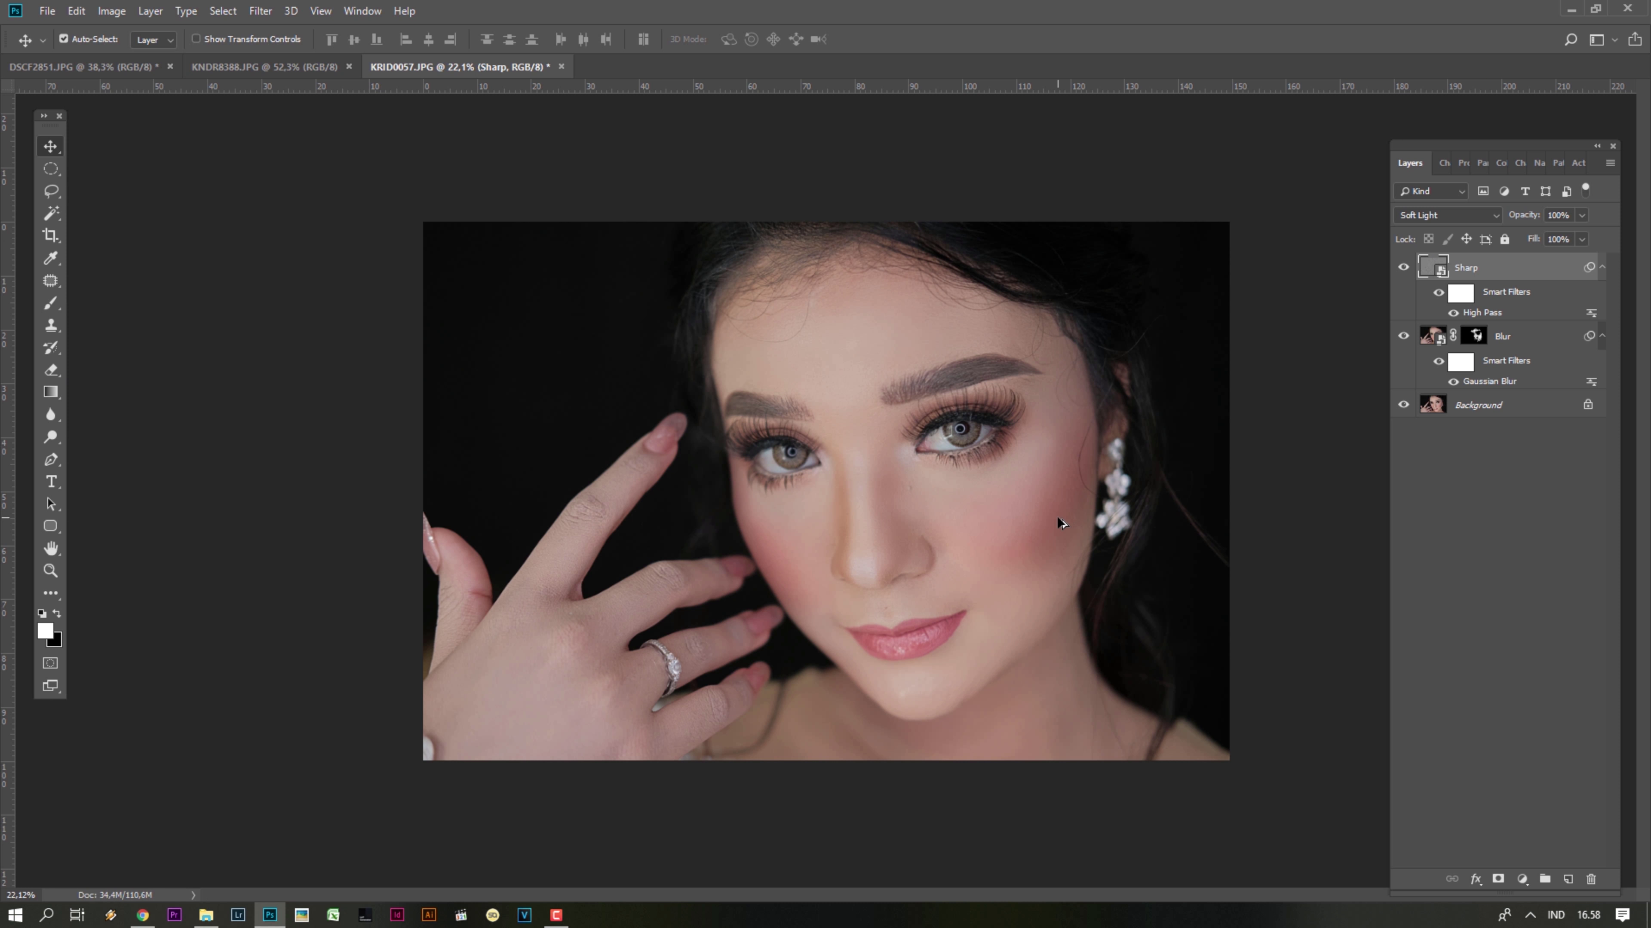
scroll(1060, 522, "up", 1)
scroll(1061, 522, "up", 1)
scroll(1061, 523, "down", 2)
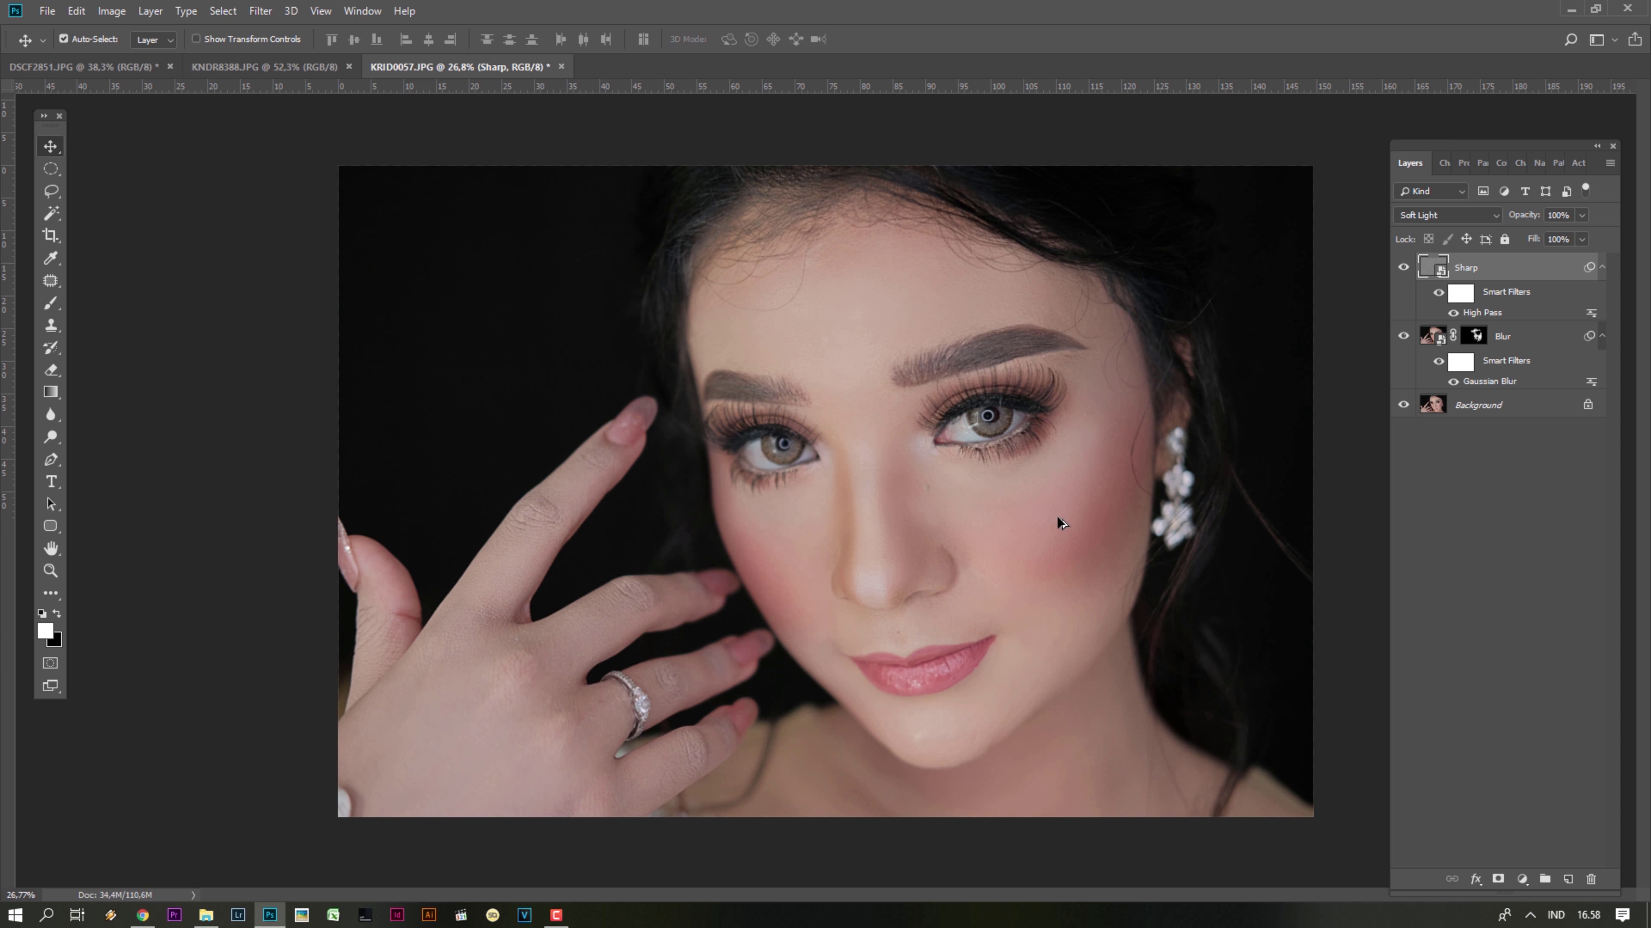
scroll(497, 669, "up", 3)
scroll(556, 639, "up", 1)
left_click_drag(556, 639, 847, 269)
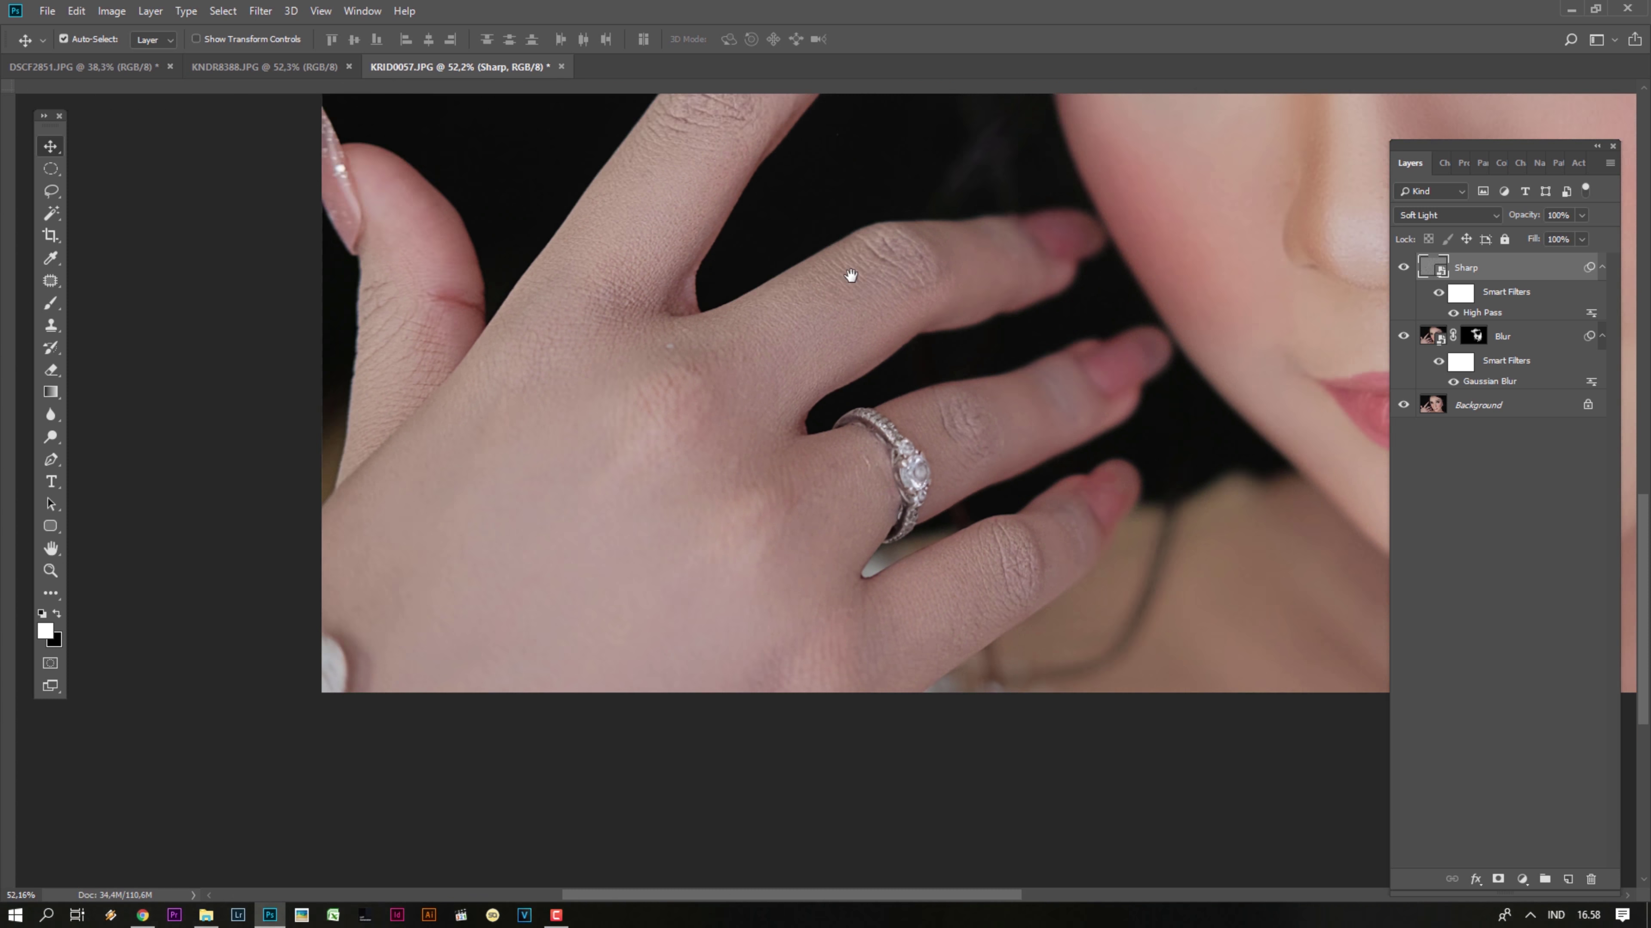
left_click_drag(736, 331, 578, 597)
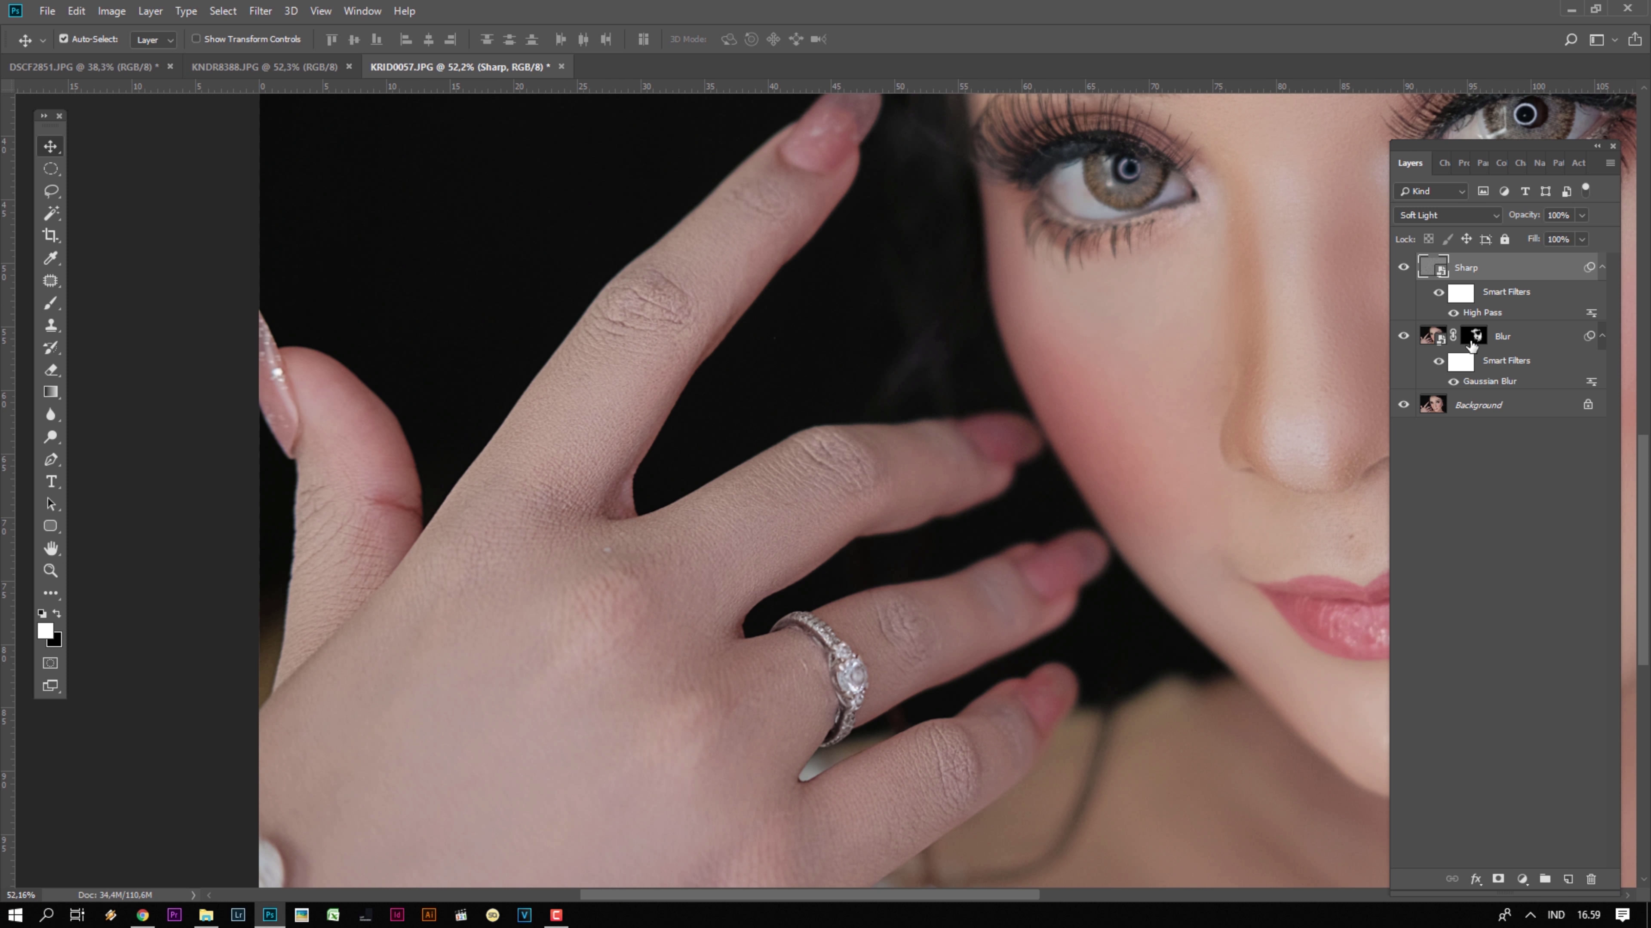
left_click(1472, 343)
key("b")
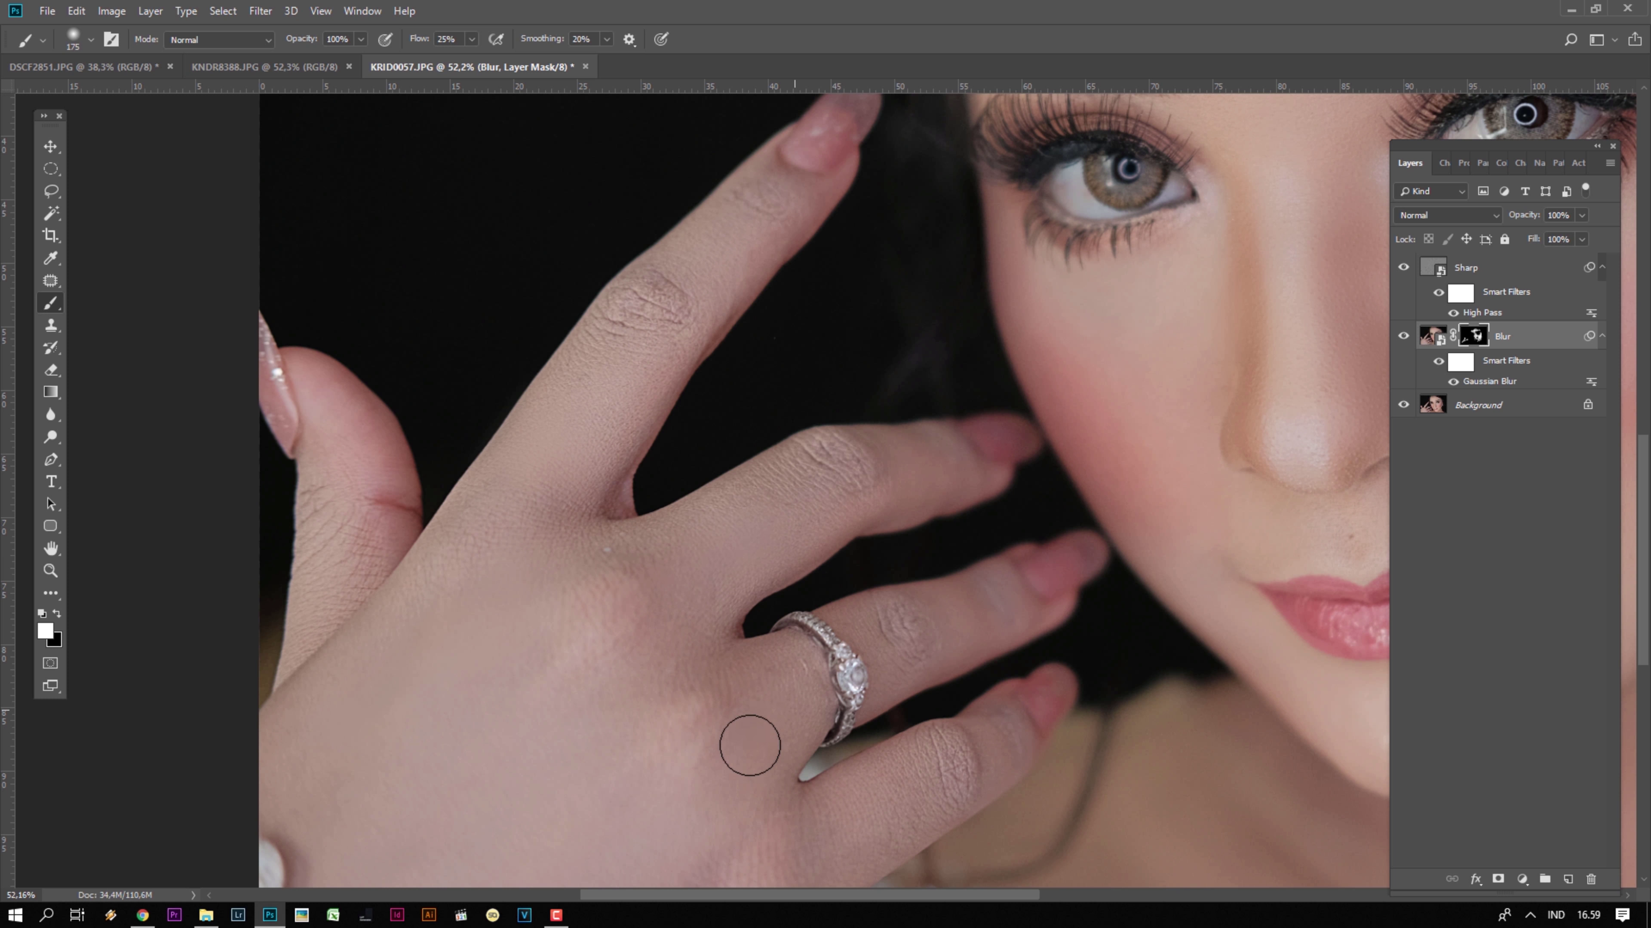
left_click_drag(749, 745, 649, 377)
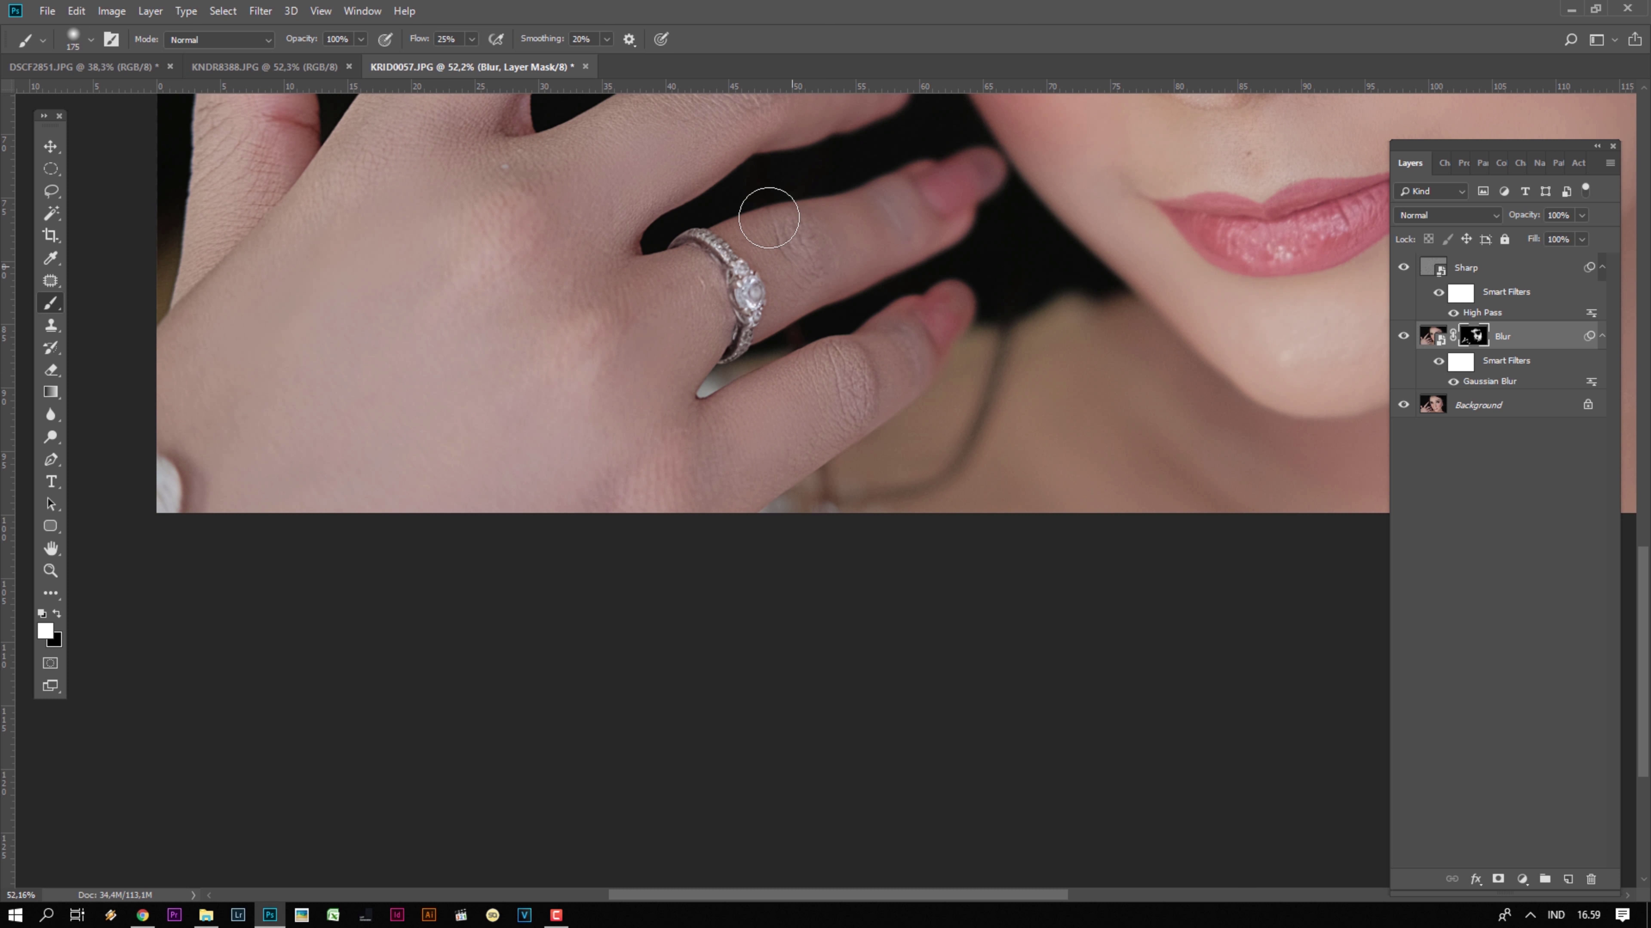
left_click_drag(546, 658, 618, 897)
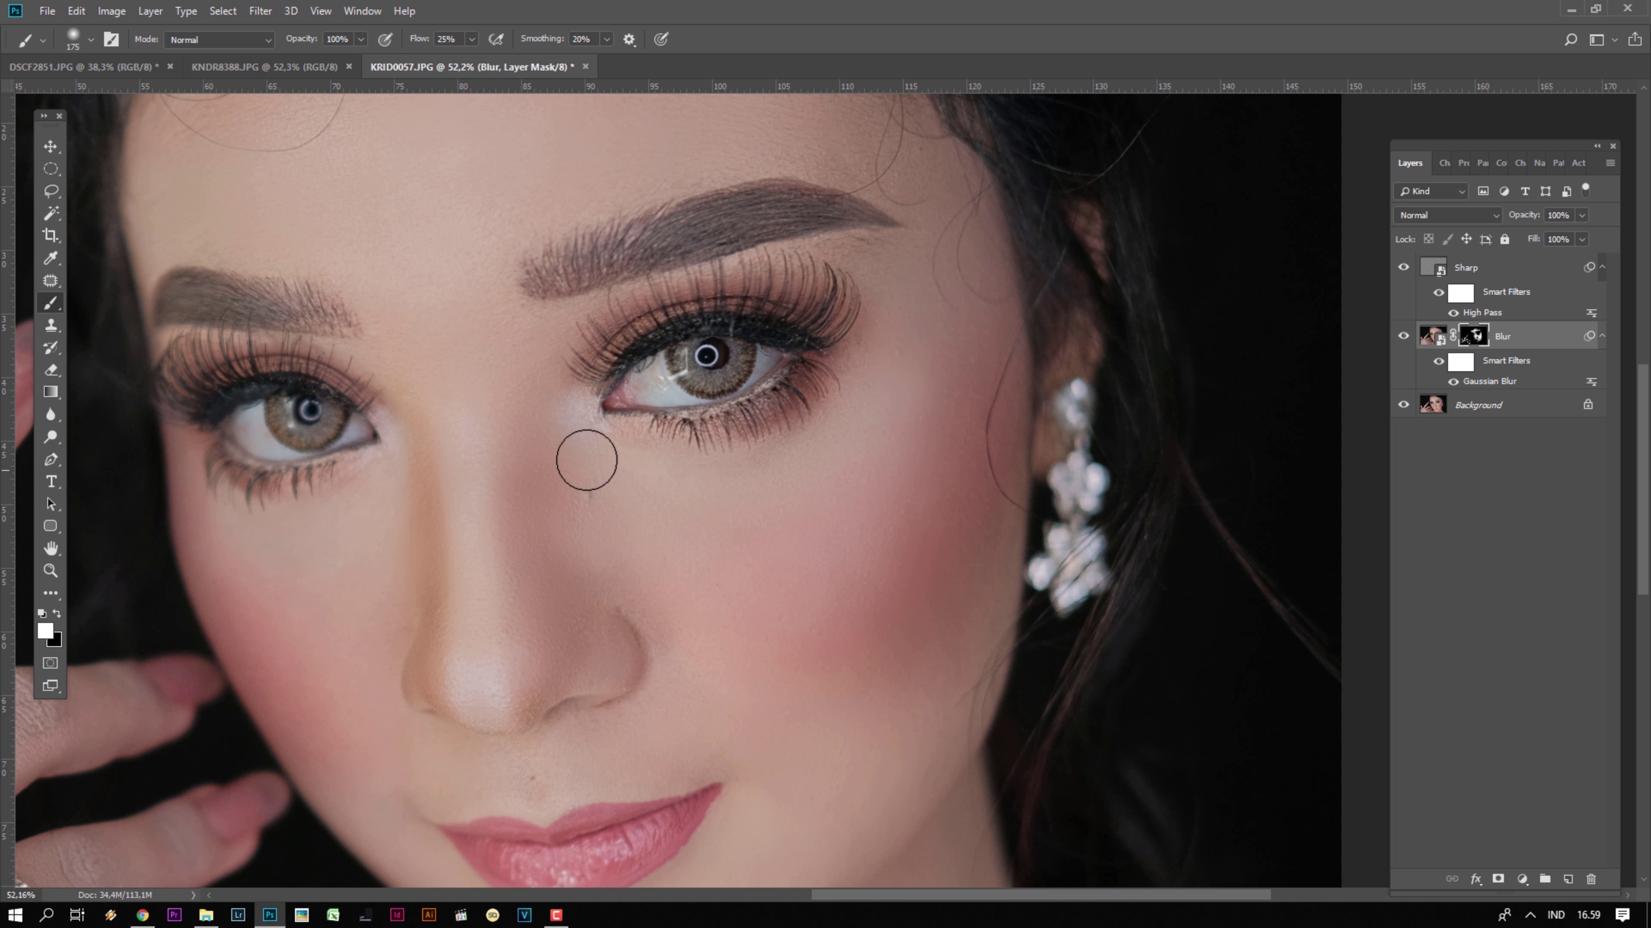
scroll(937, 410, "down", 5)
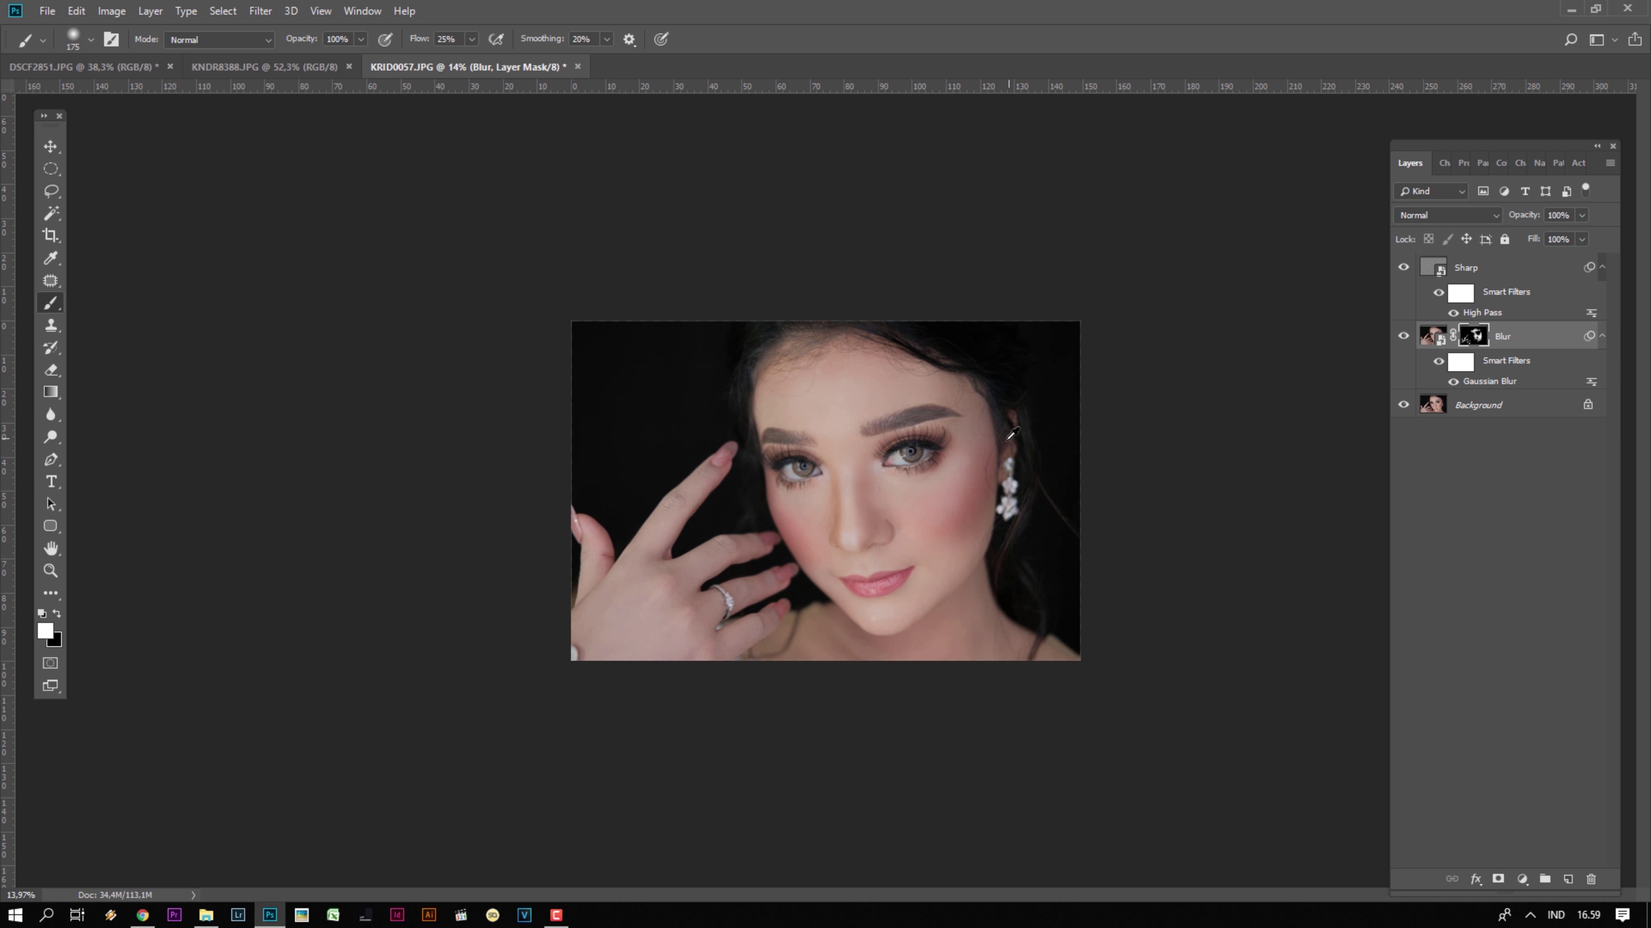
scroll(1009, 432, "up", 2)
scroll(1009, 434, "up", 2)
scroll(1011, 439, "up", 2)
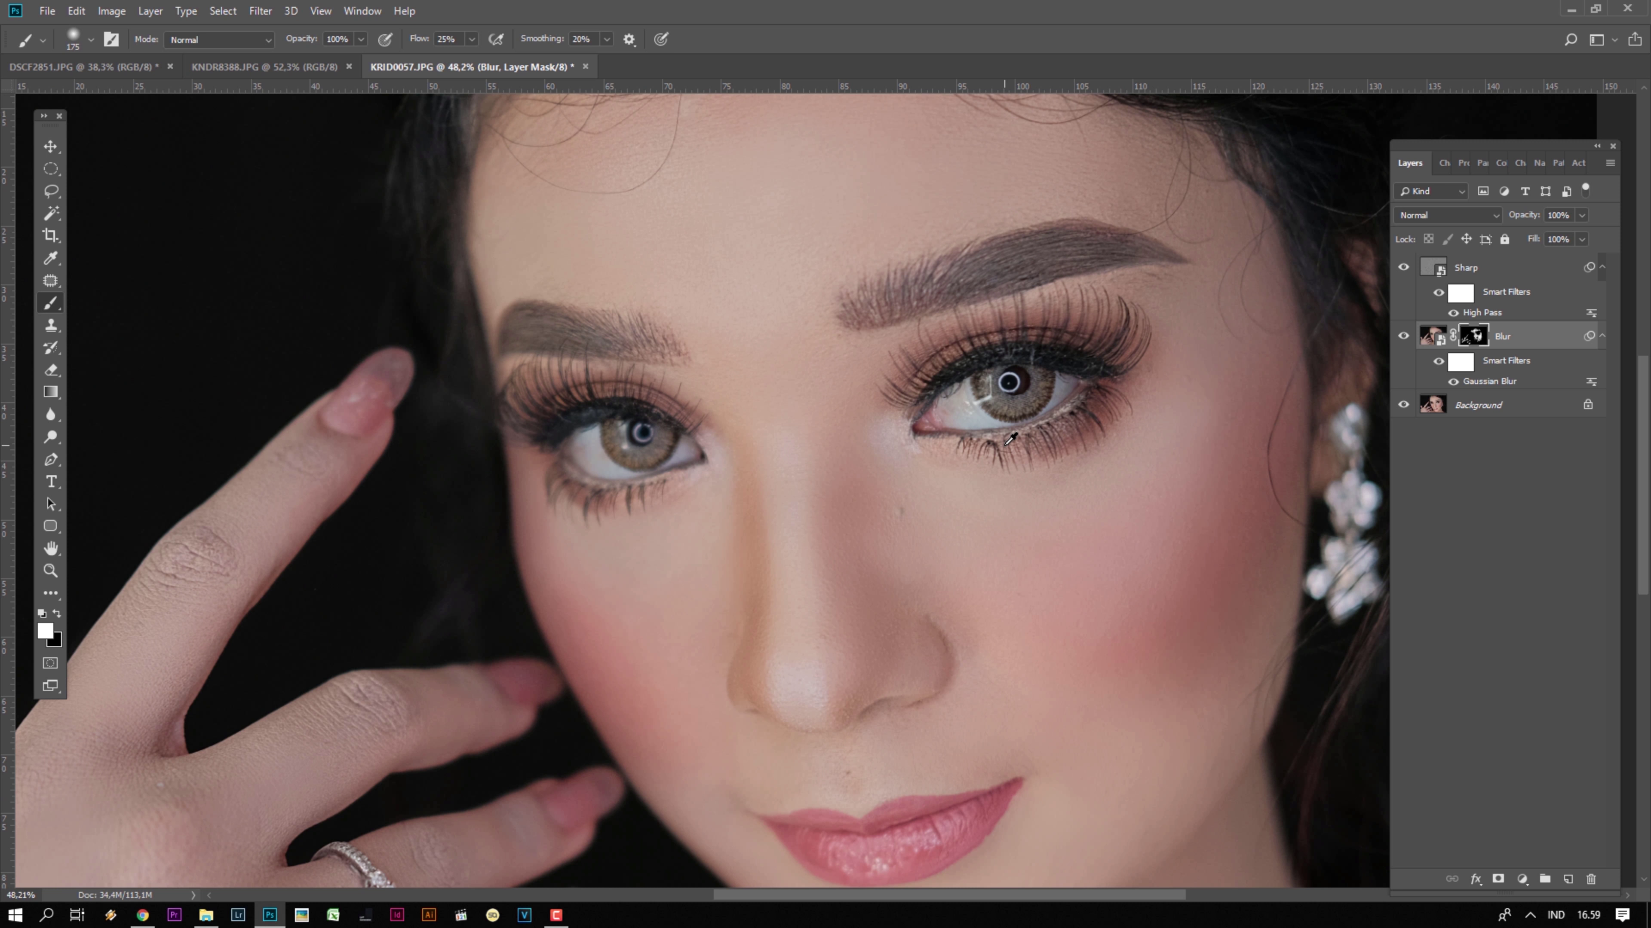
- Bring the KNDR8388 portrait's face into view and switch to the Patch tool
left_click(277, 66)
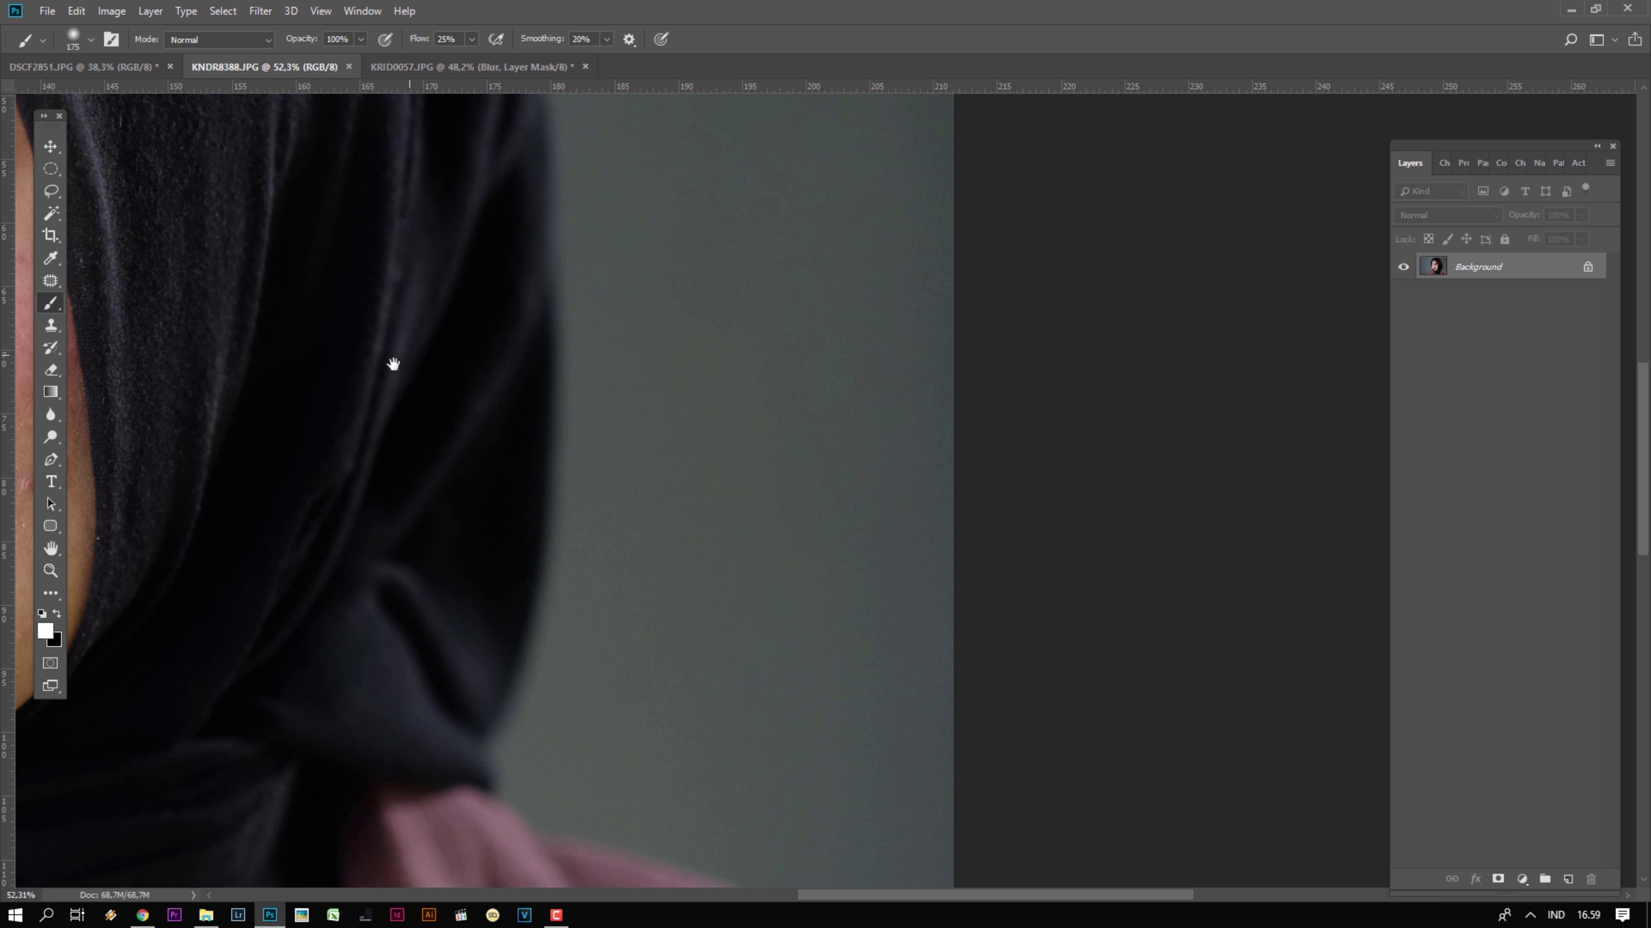
left_click_drag(393, 363, 1297, 358)
mouse_move(774, 302)
left_mouse_down()
mouse_move(848, 608)
mouse_move(855, 447)
left_mouse_up()
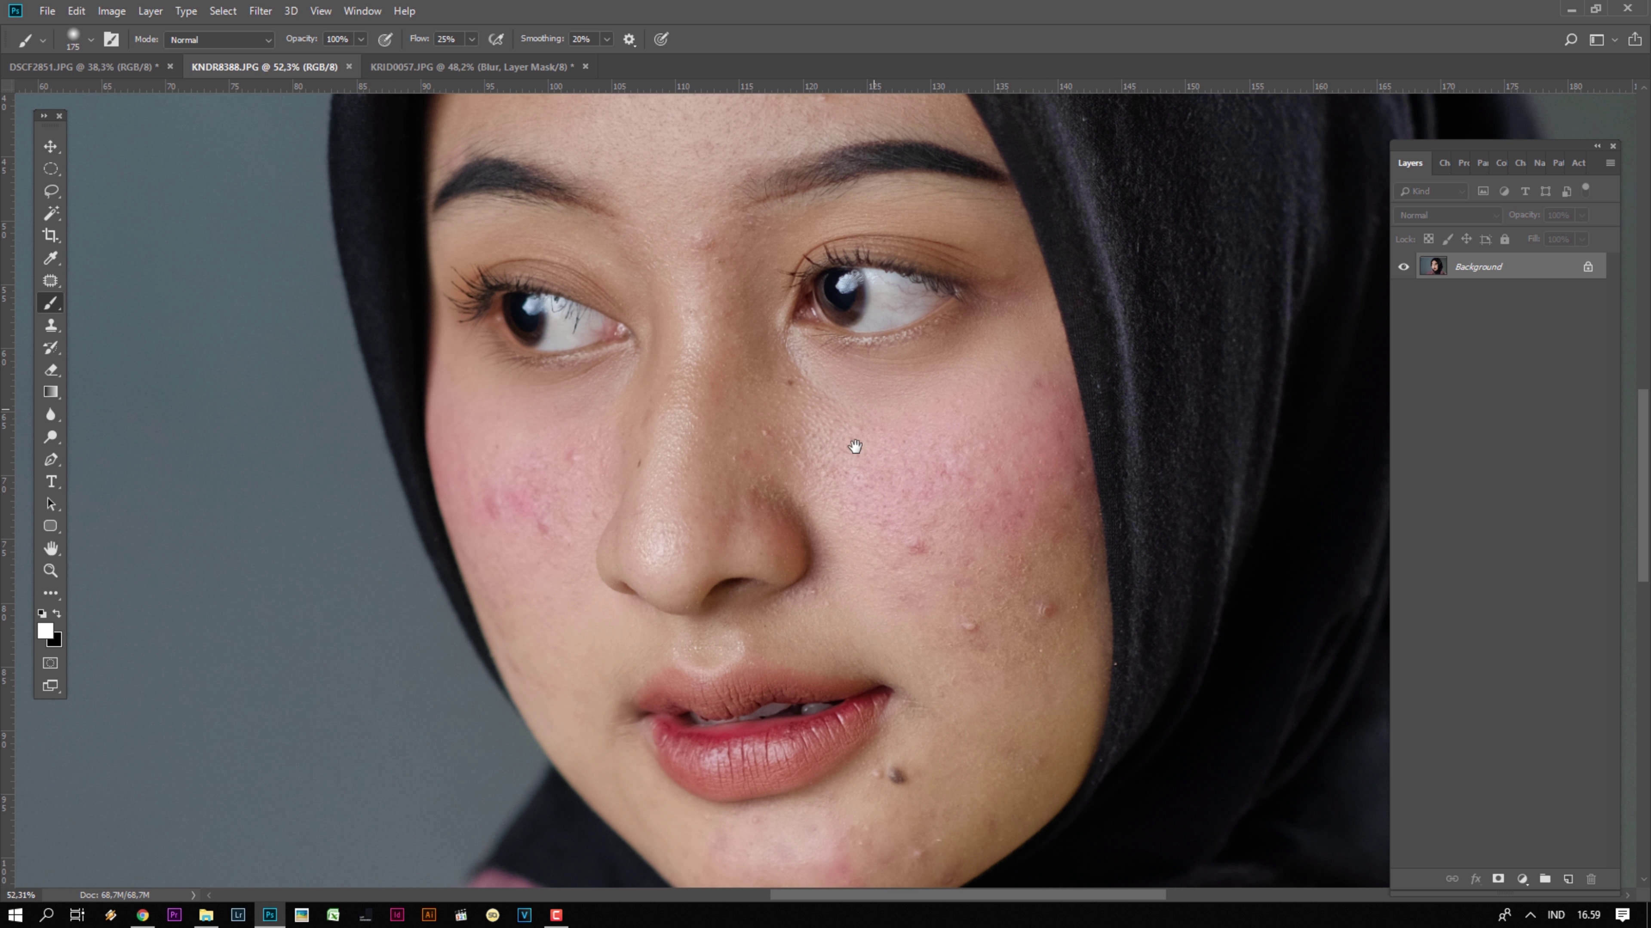
key("j")
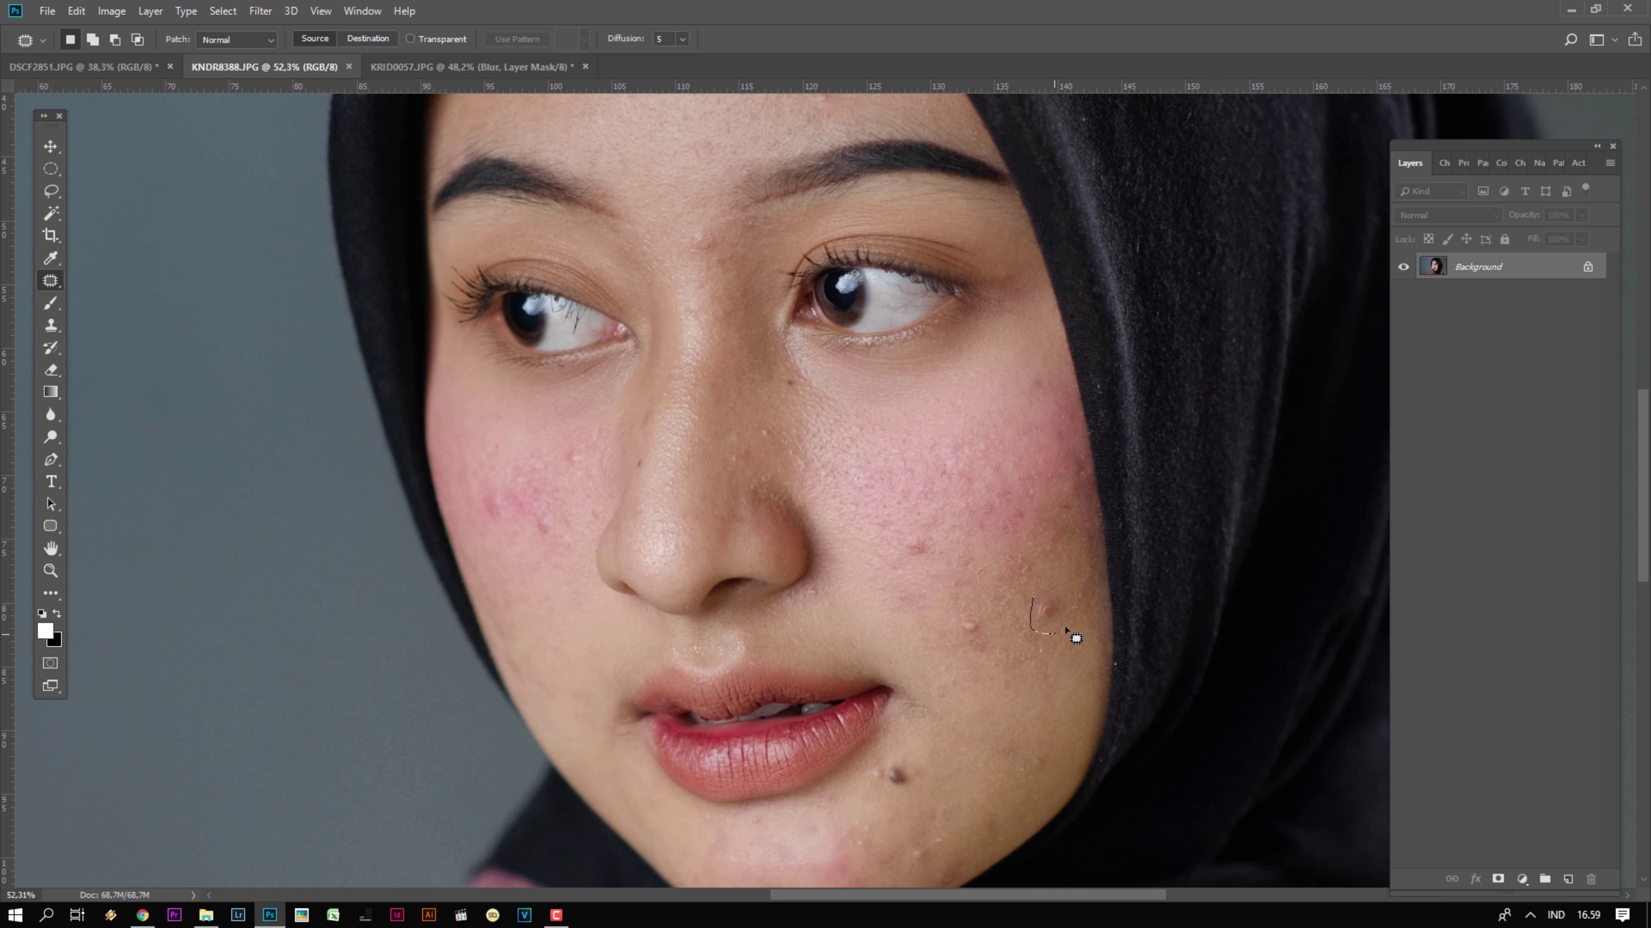
key("ctrl+d")
left_click(986, 395)
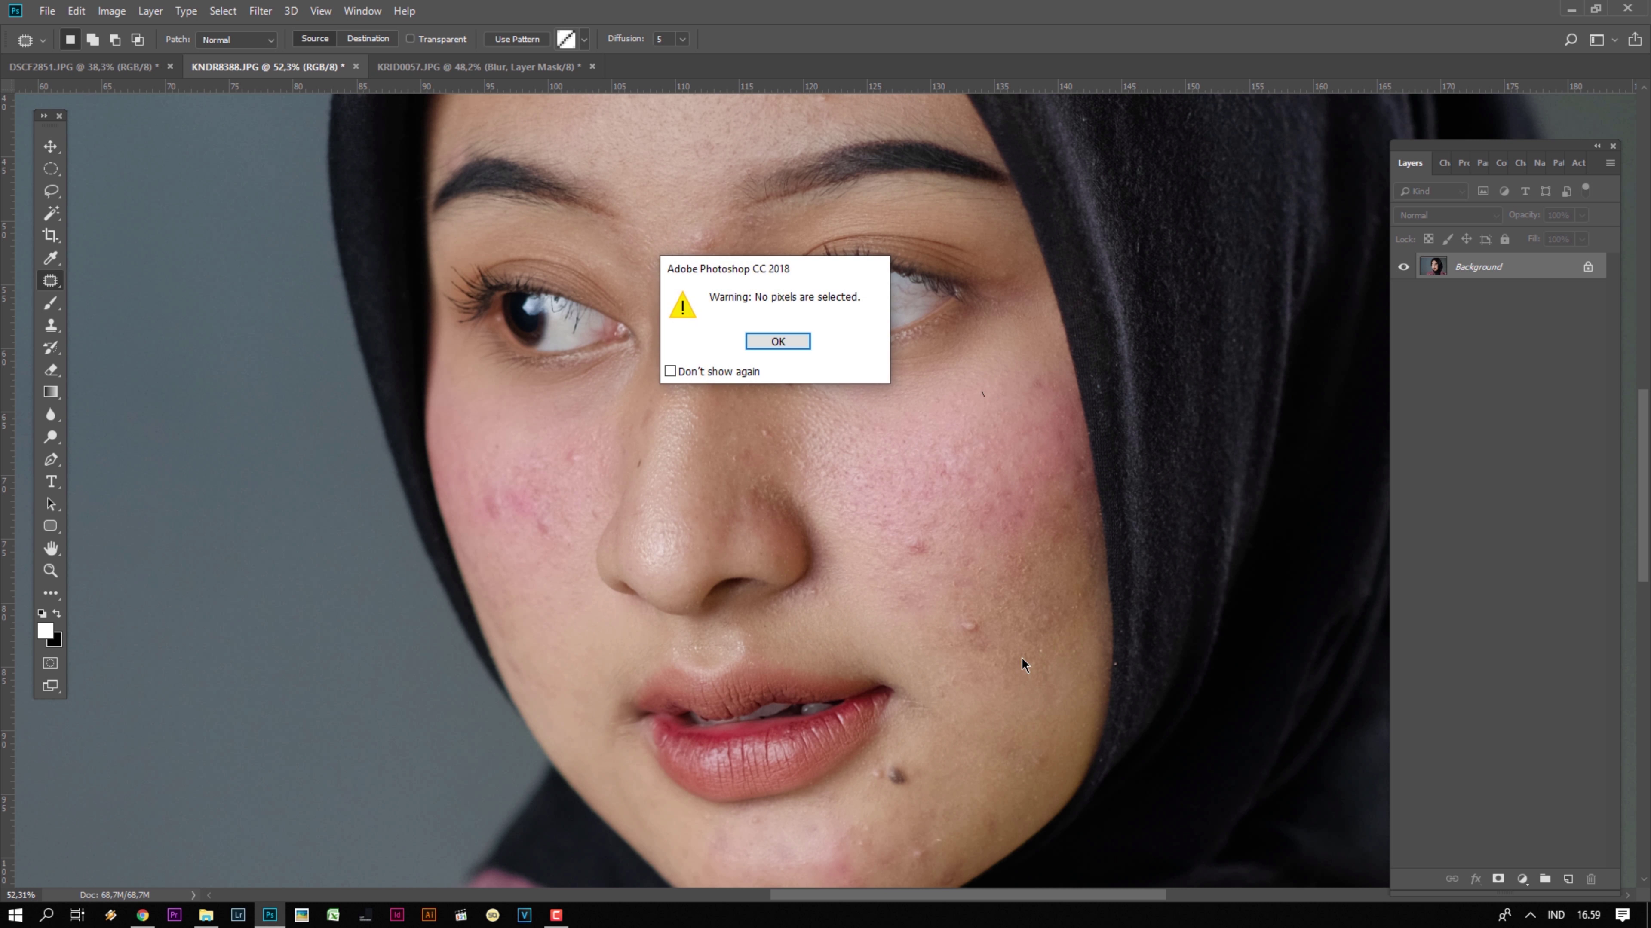
left_click(779, 341)
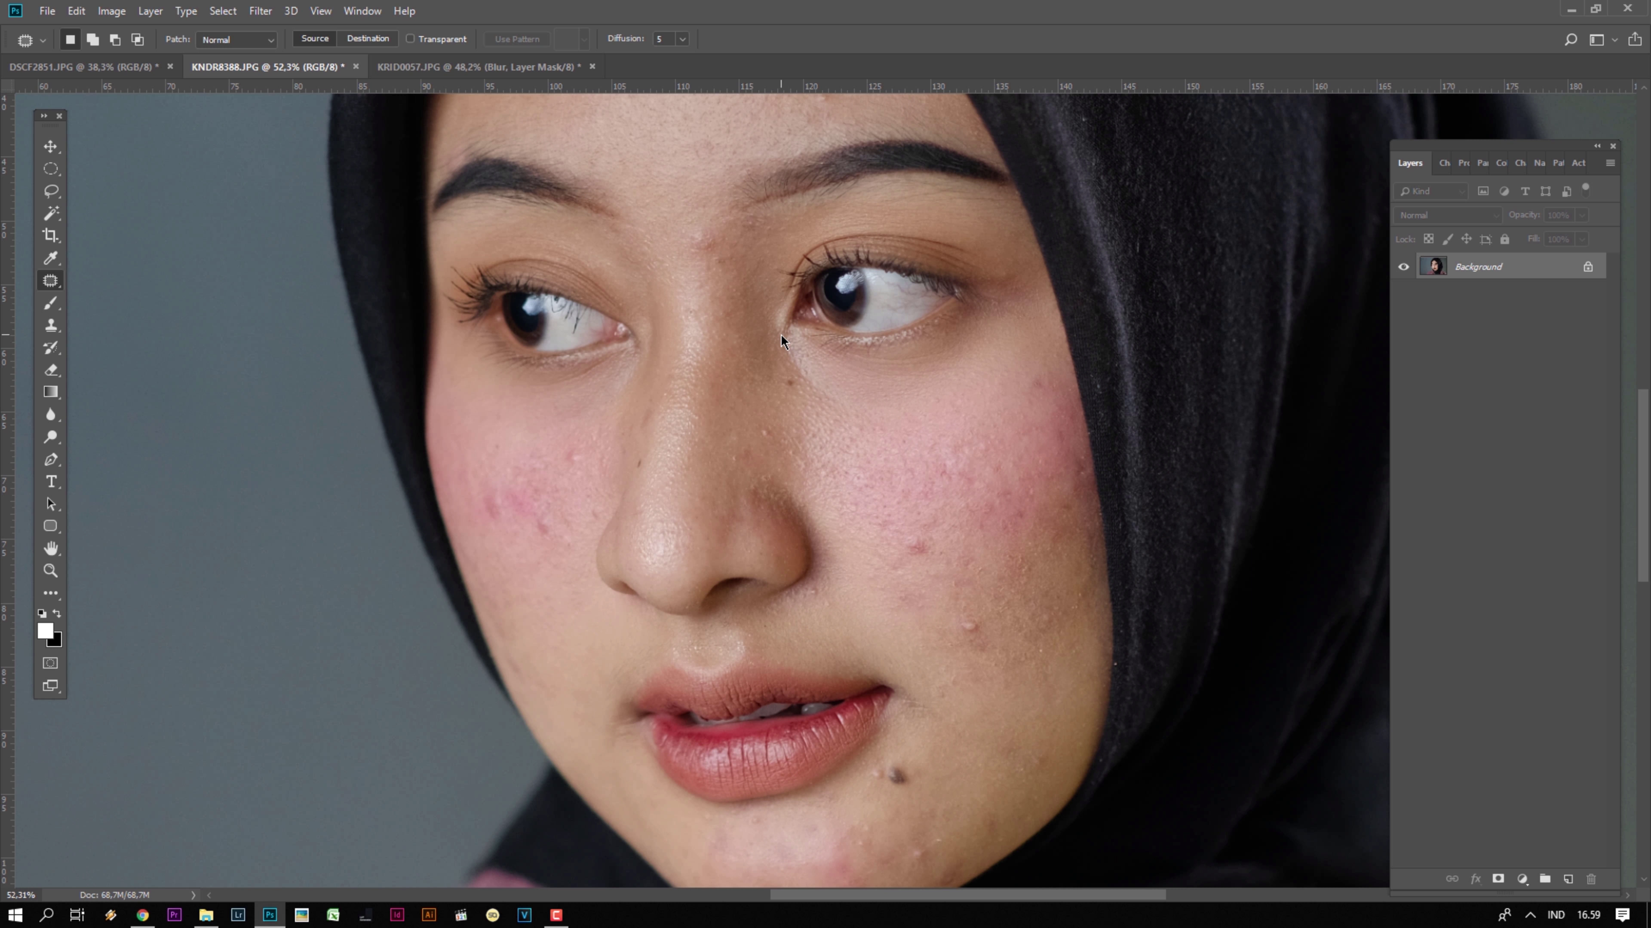
- Patch the red spot on the right cheek and the first chin blemishes
scroll(748, 663, "up", 1)
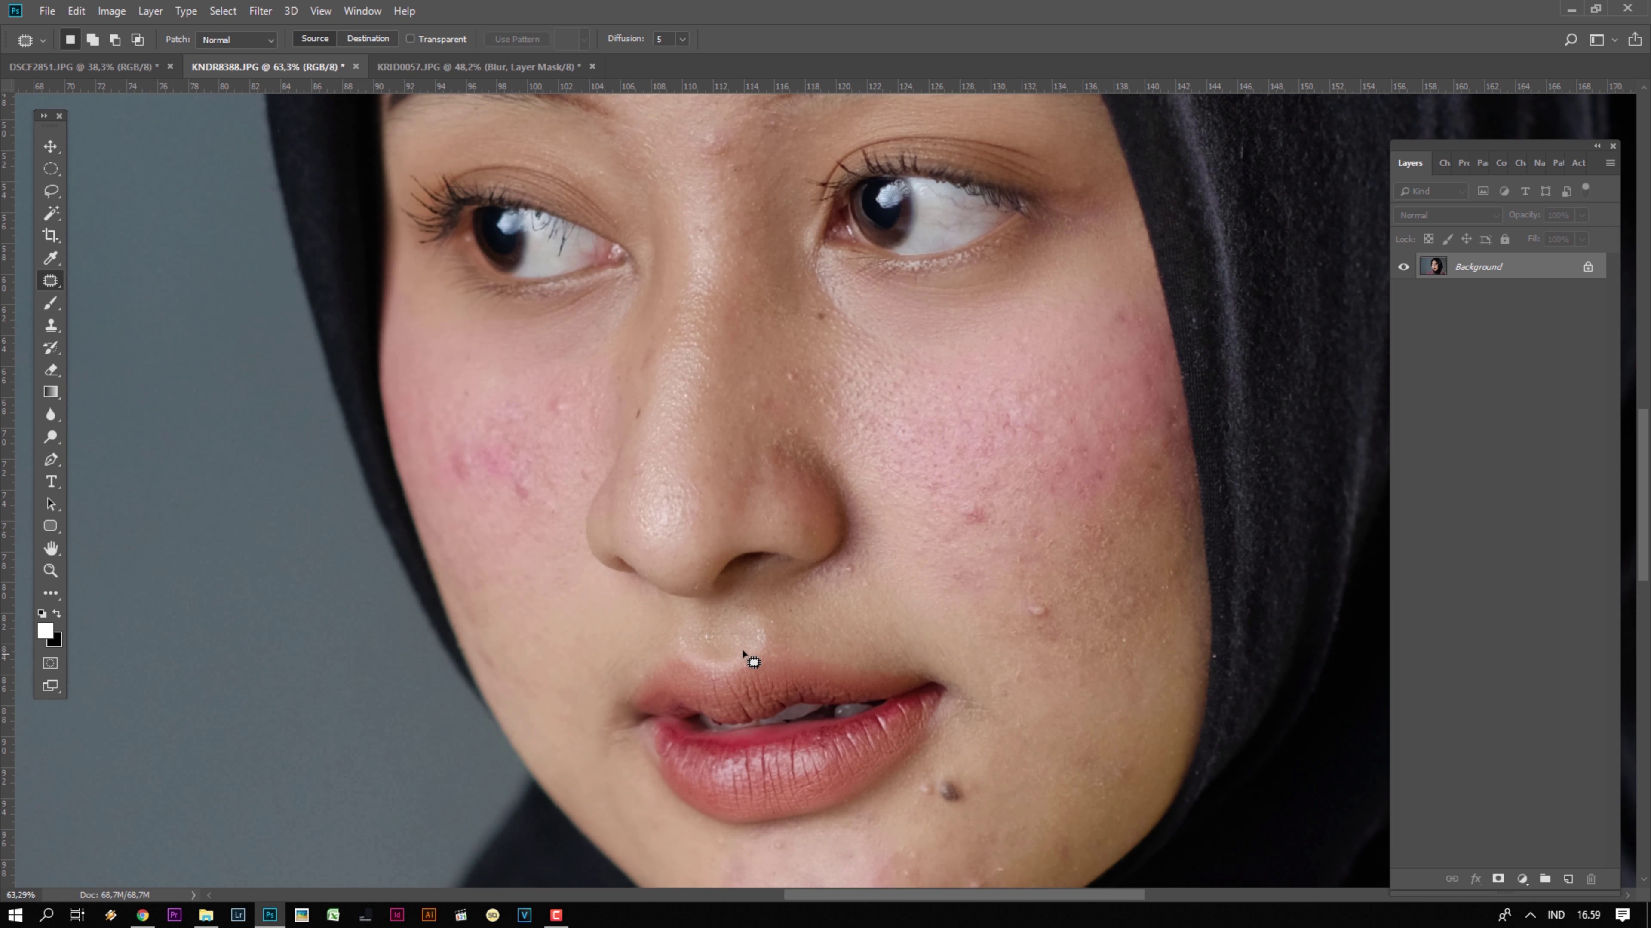
scroll(818, 579, "up", 1)
scroll(841, 650, "up", 1)
left_click_drag(862, 548, 860, 566)
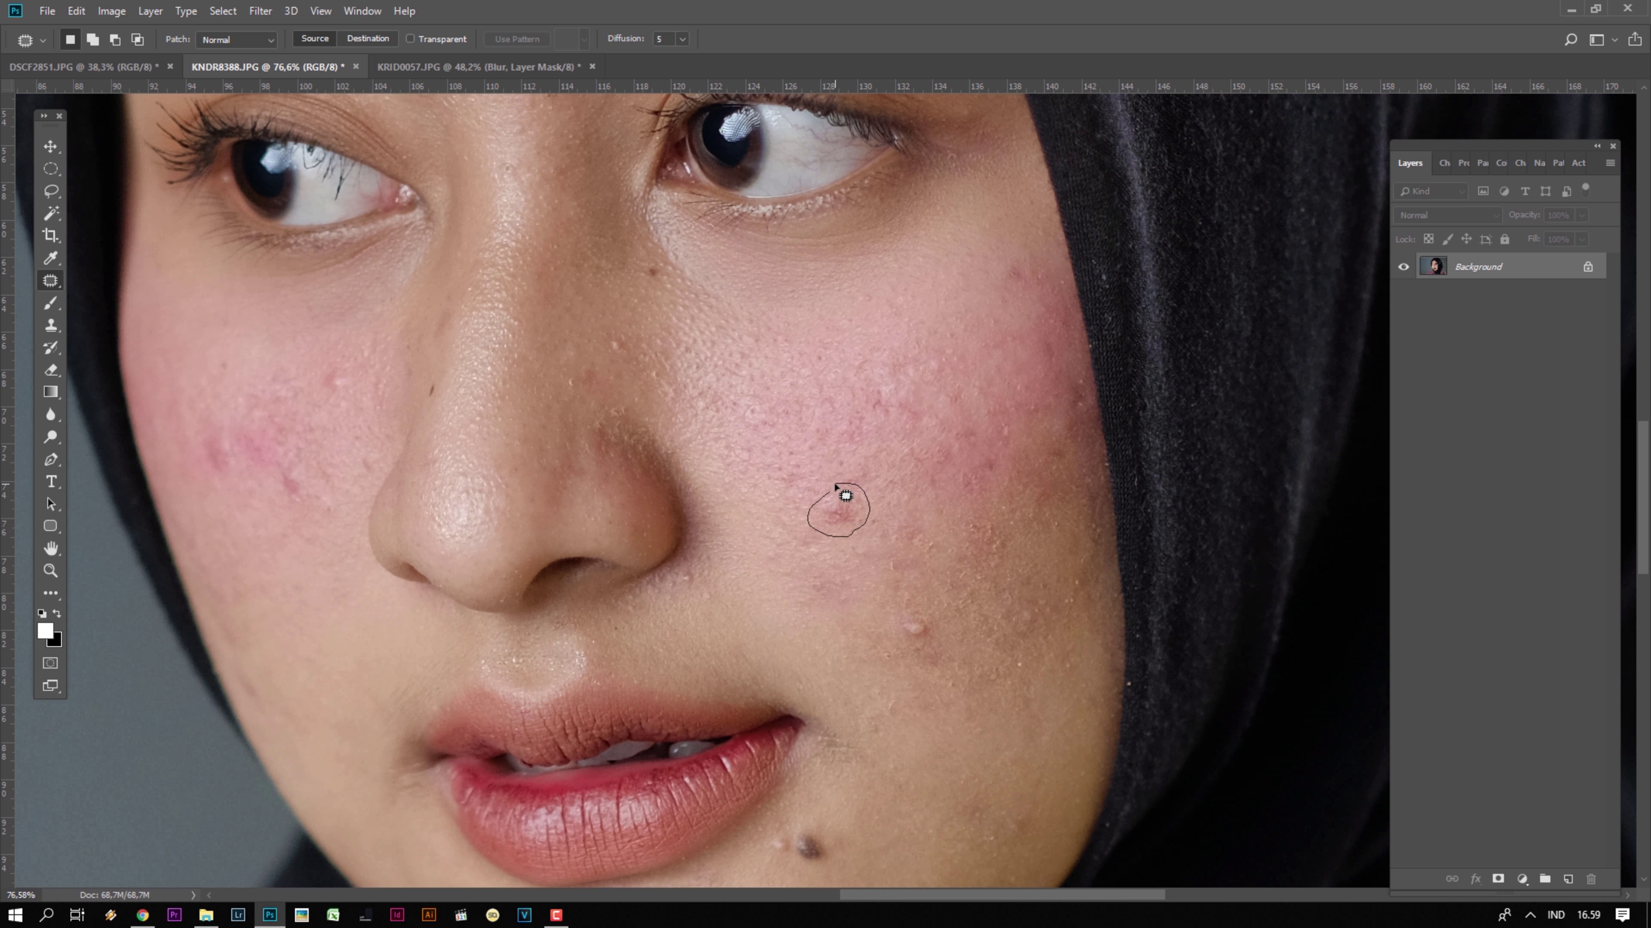
left_click_drag(845, 495, 840, 487)
scroll(847, 608, "down", 5)
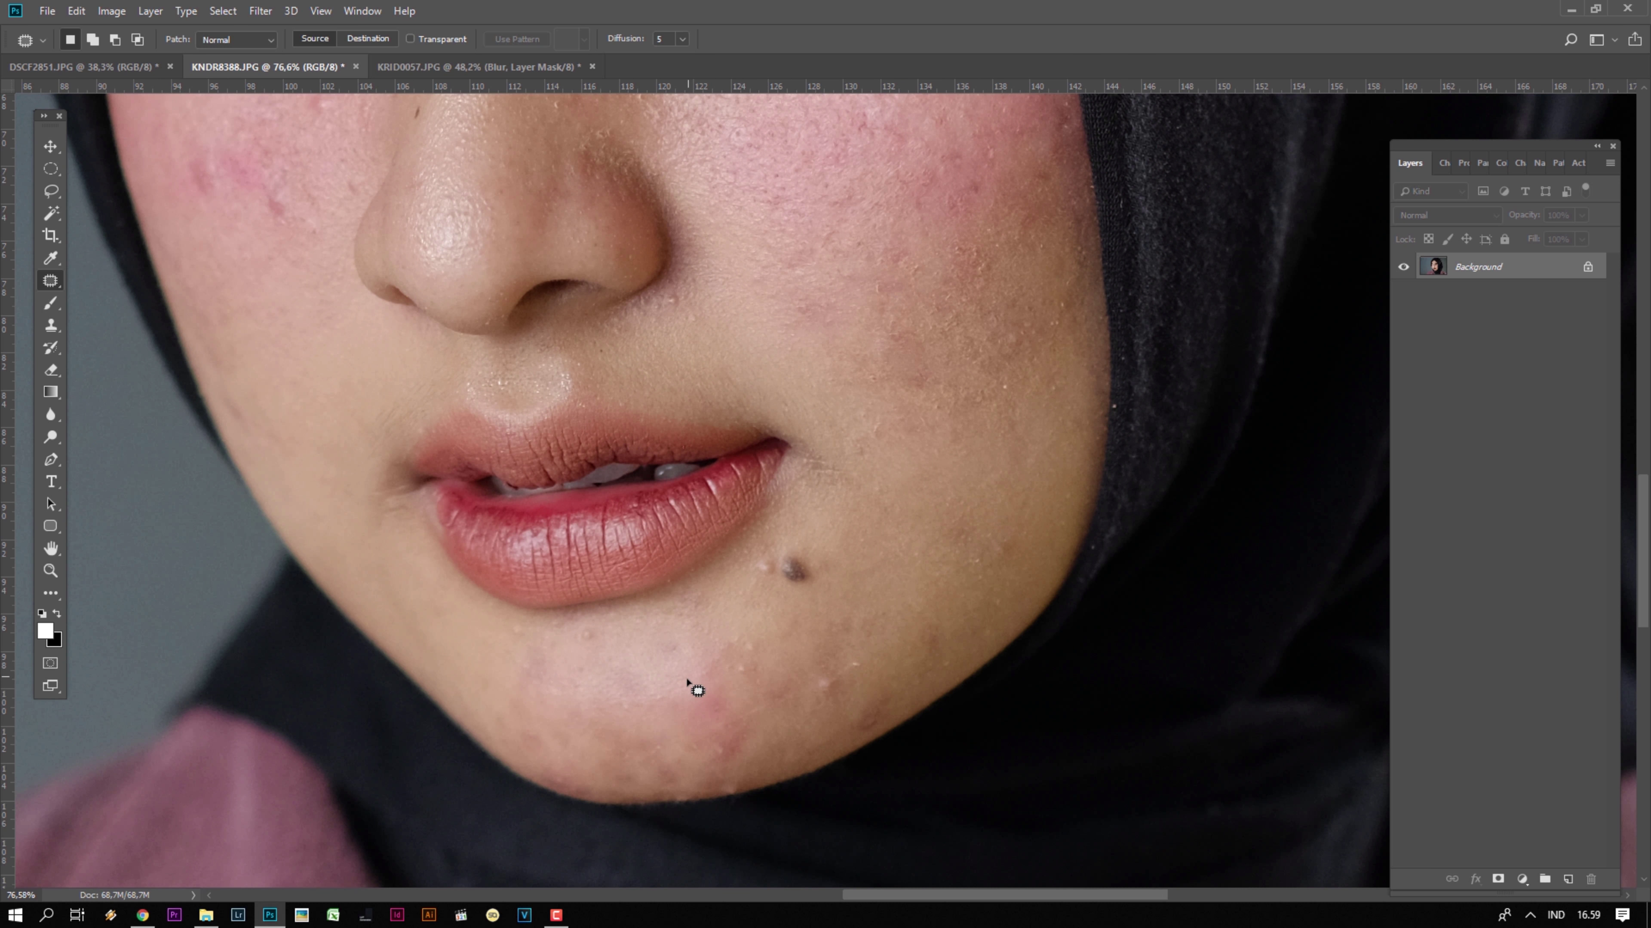
left_click_drag(721, 684, 497, 627)
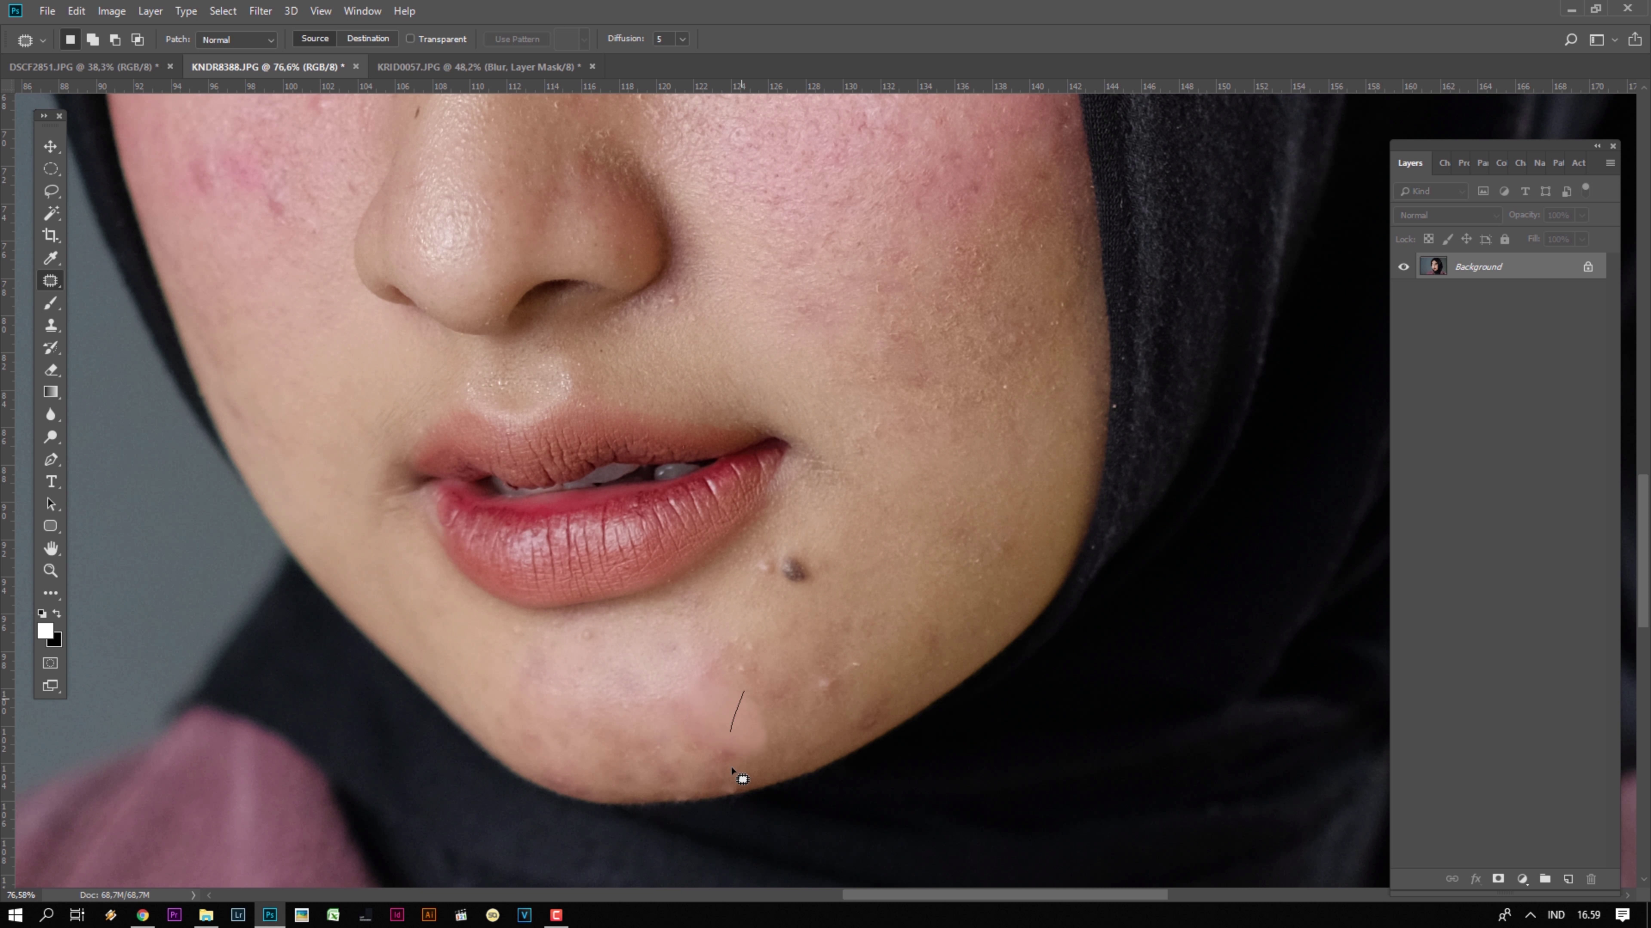
left_click_drag(771, 698, 744, 693)
key("ctrl+d")
left_click_drag(866, 626, 812, 664)
left_click_drag(838, 679, 881, 555)
key("ctrl+d")
- Patch the remaining chin blemishes and the jaw blemish with clear cheek skin
mouse_move(767, 632)
left_mouse_down()
mouse_move(734, 644)
mouse_move(864, 612)
left_mouse_up()
key("ctrl+d")
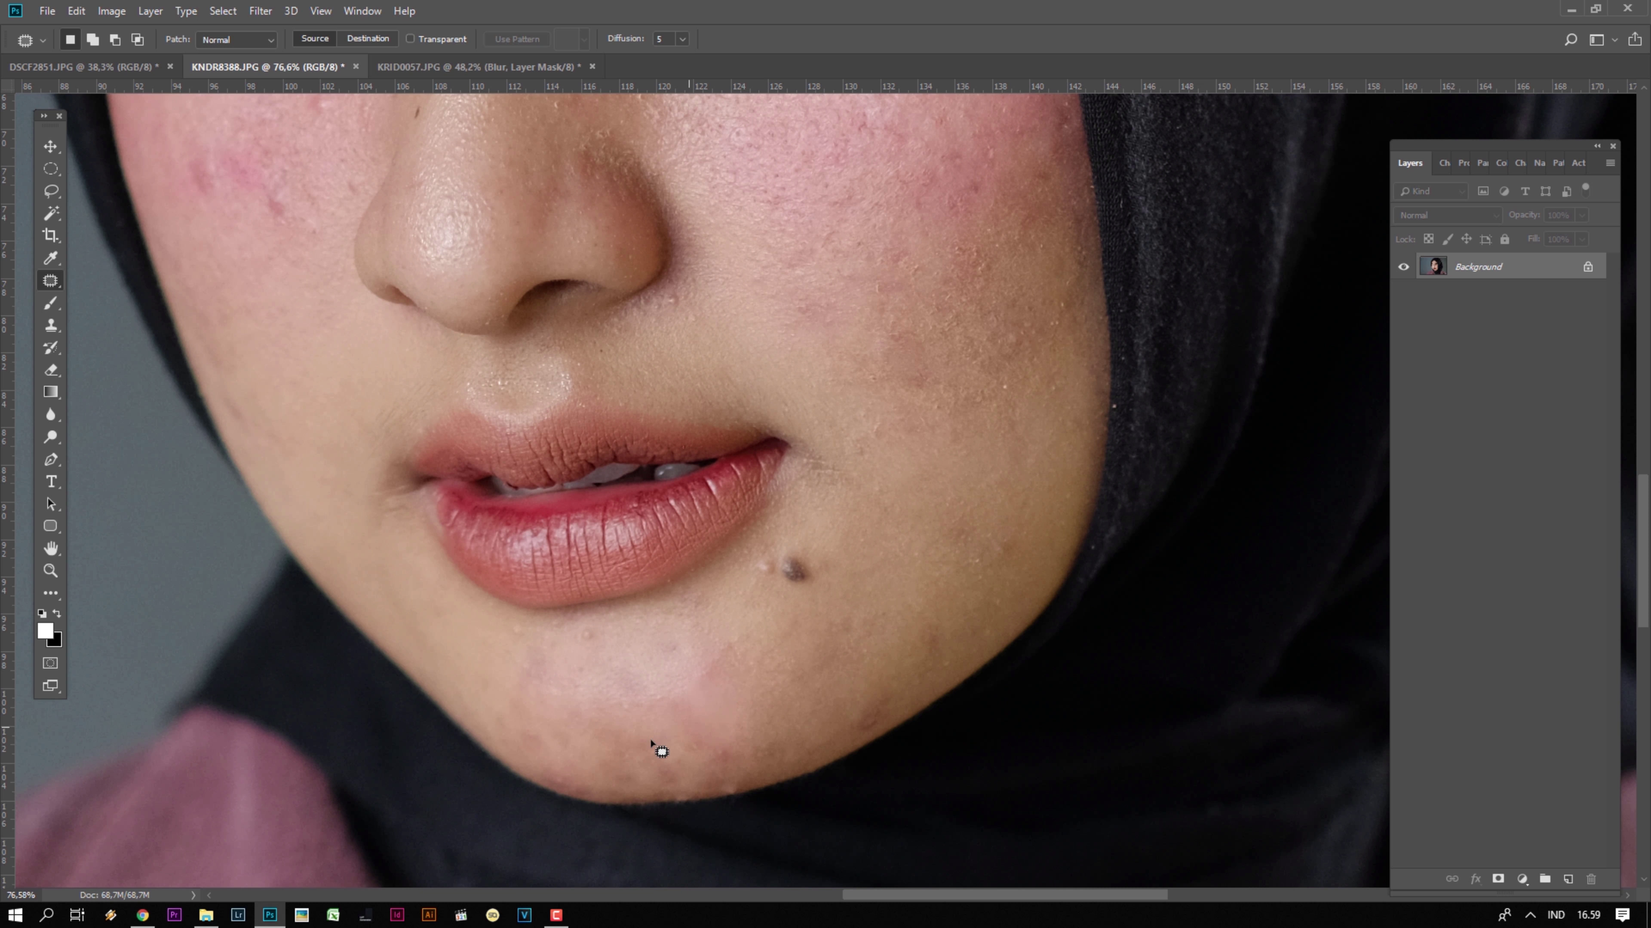
left_click_drag(748, 741, 750, 757)
left_click_drag(696, 761, 804, 676)
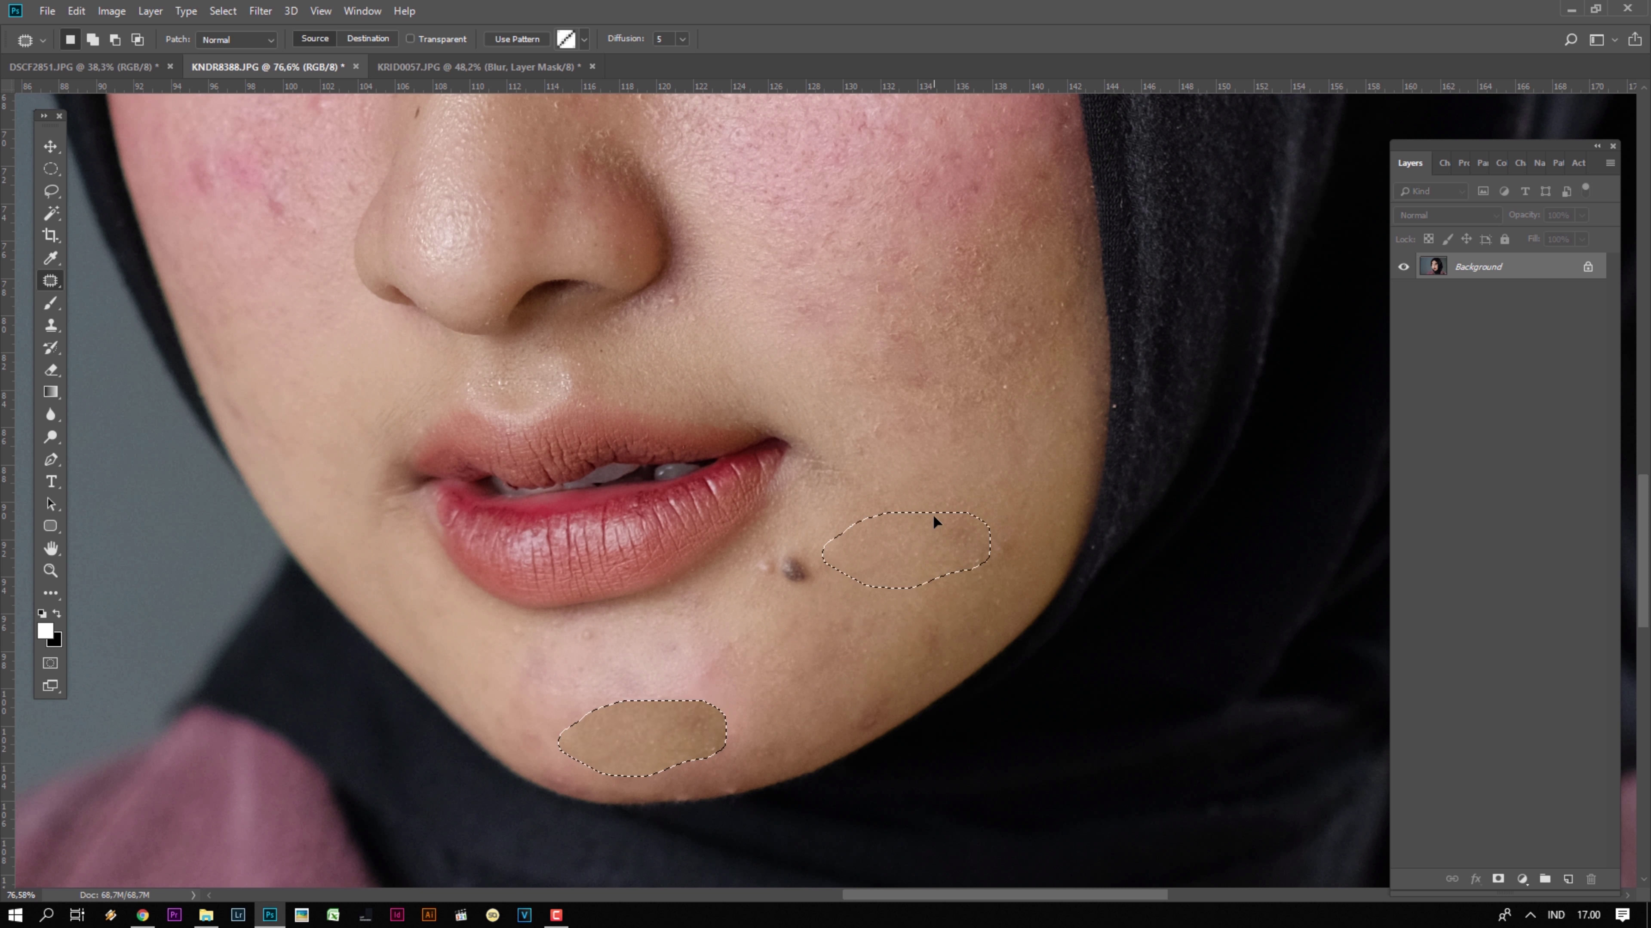
left_click_drag(693, 709, 933, 513)
key("ctrl+d")
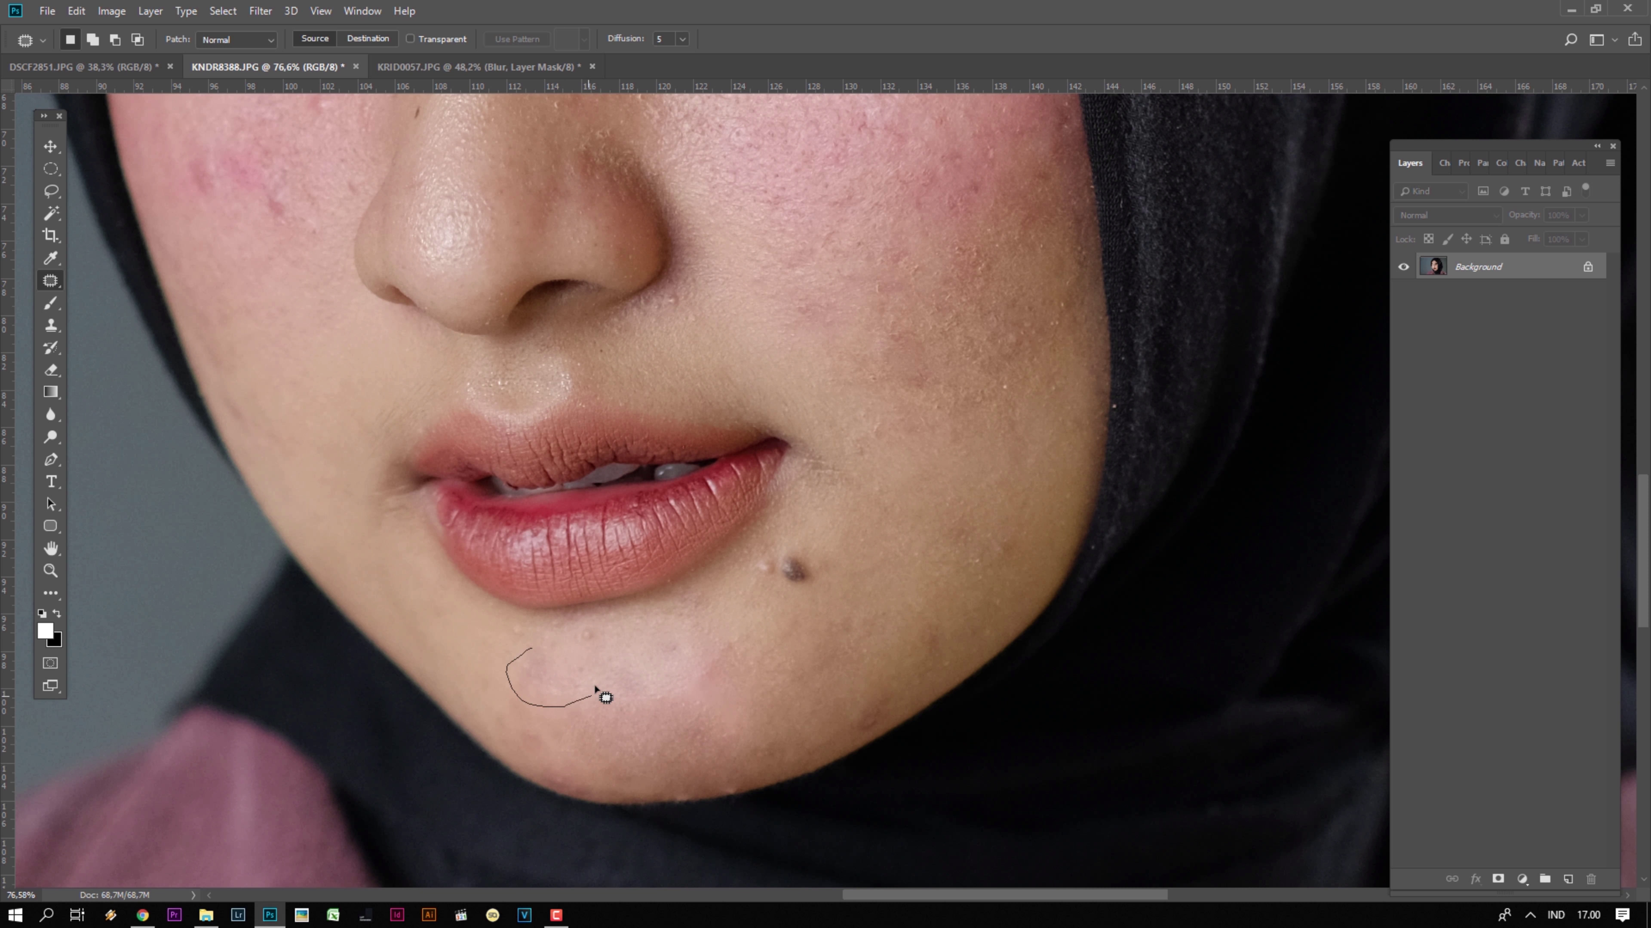
mouse_move(595, 689)
left_mouse_down()
mouse_move(531, 649)
mouse_move(940, 511)
left_mouse_up()
key("ctrl+d")
mouse_move(749, 629)
left_mouse_down()
mouse_move(715, 645)
mouse_move(932, 530)
left_mouse_up()
key("ctrl+d")
mouse_move(969, 610)
left_mouse_down()
mouse_move(924, 598)
mouse_move(993, 502)
left_mouse_up()
key("ctrl+d")
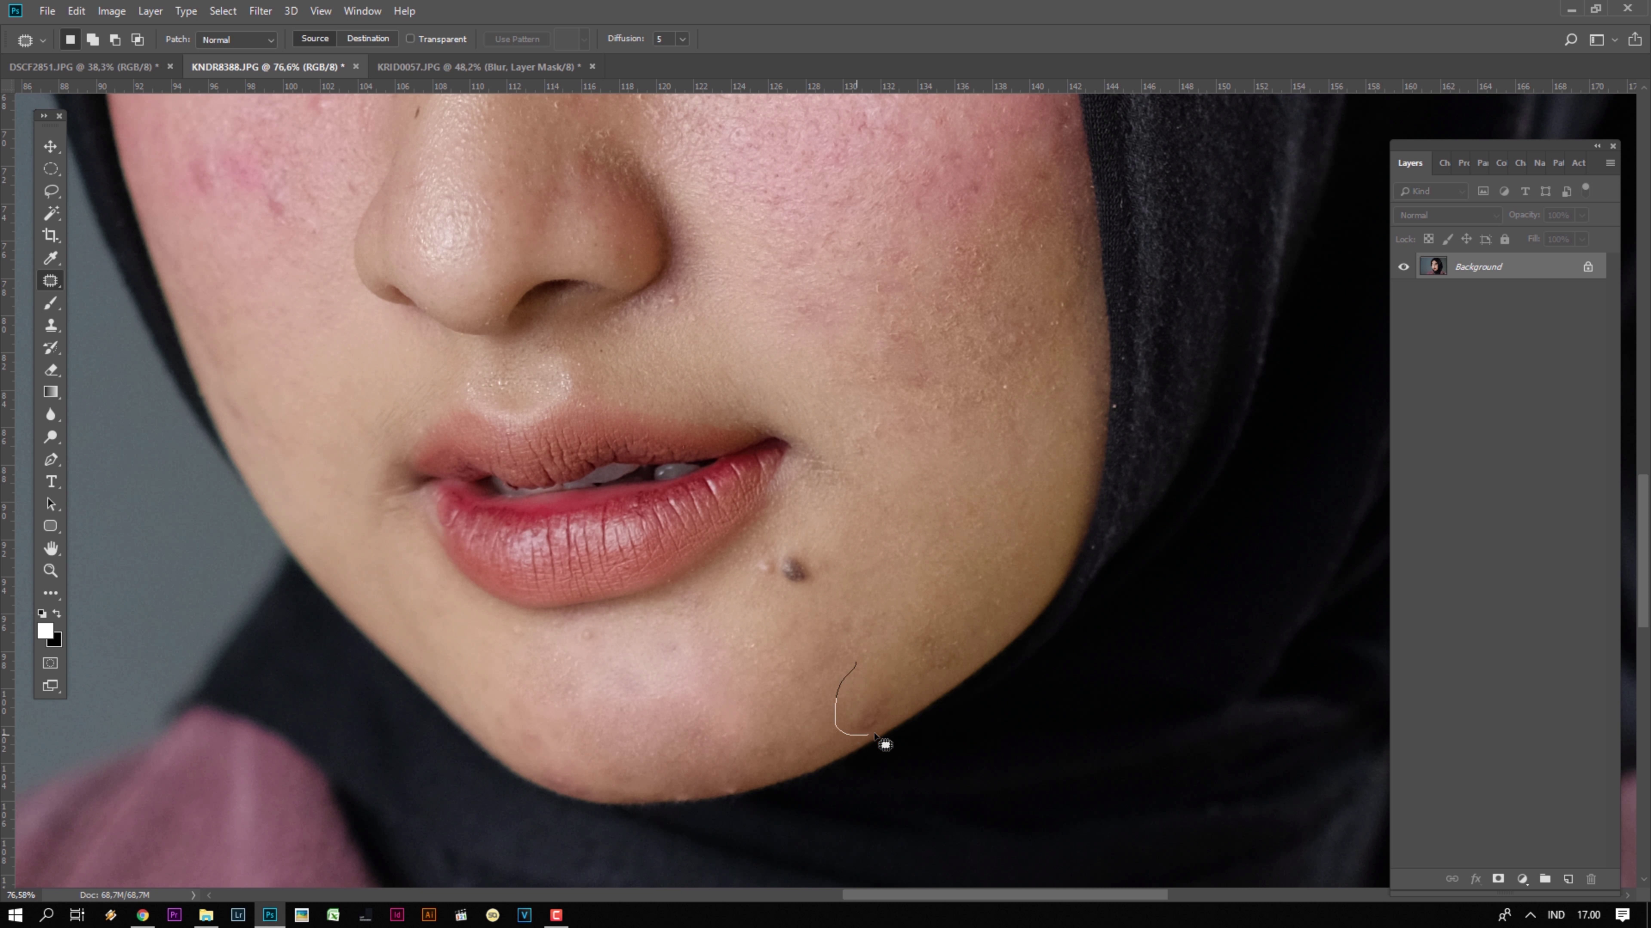
left_click_drag(875, 735, 875, 686)
- Patch the chin blemish and the cheek blemishes below the eye with clear skin
left_click_drag(564, 756, 534, 714)
left_click_drag(563, 366, 847, 756)
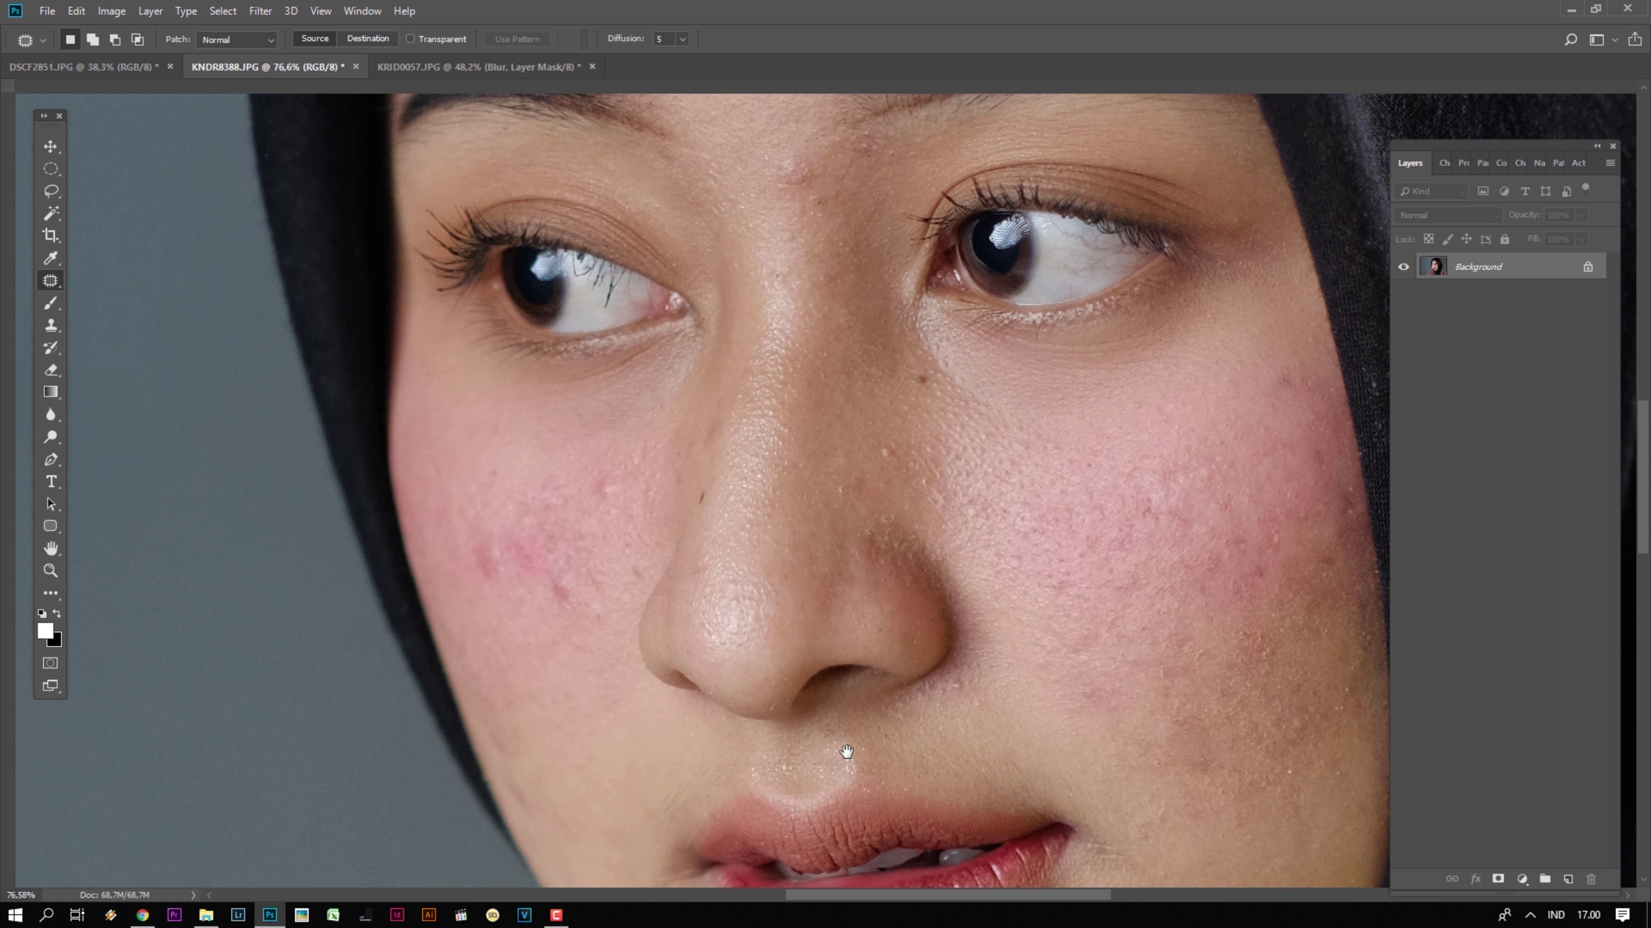
left_click_drag(847, 619, 444, 586)
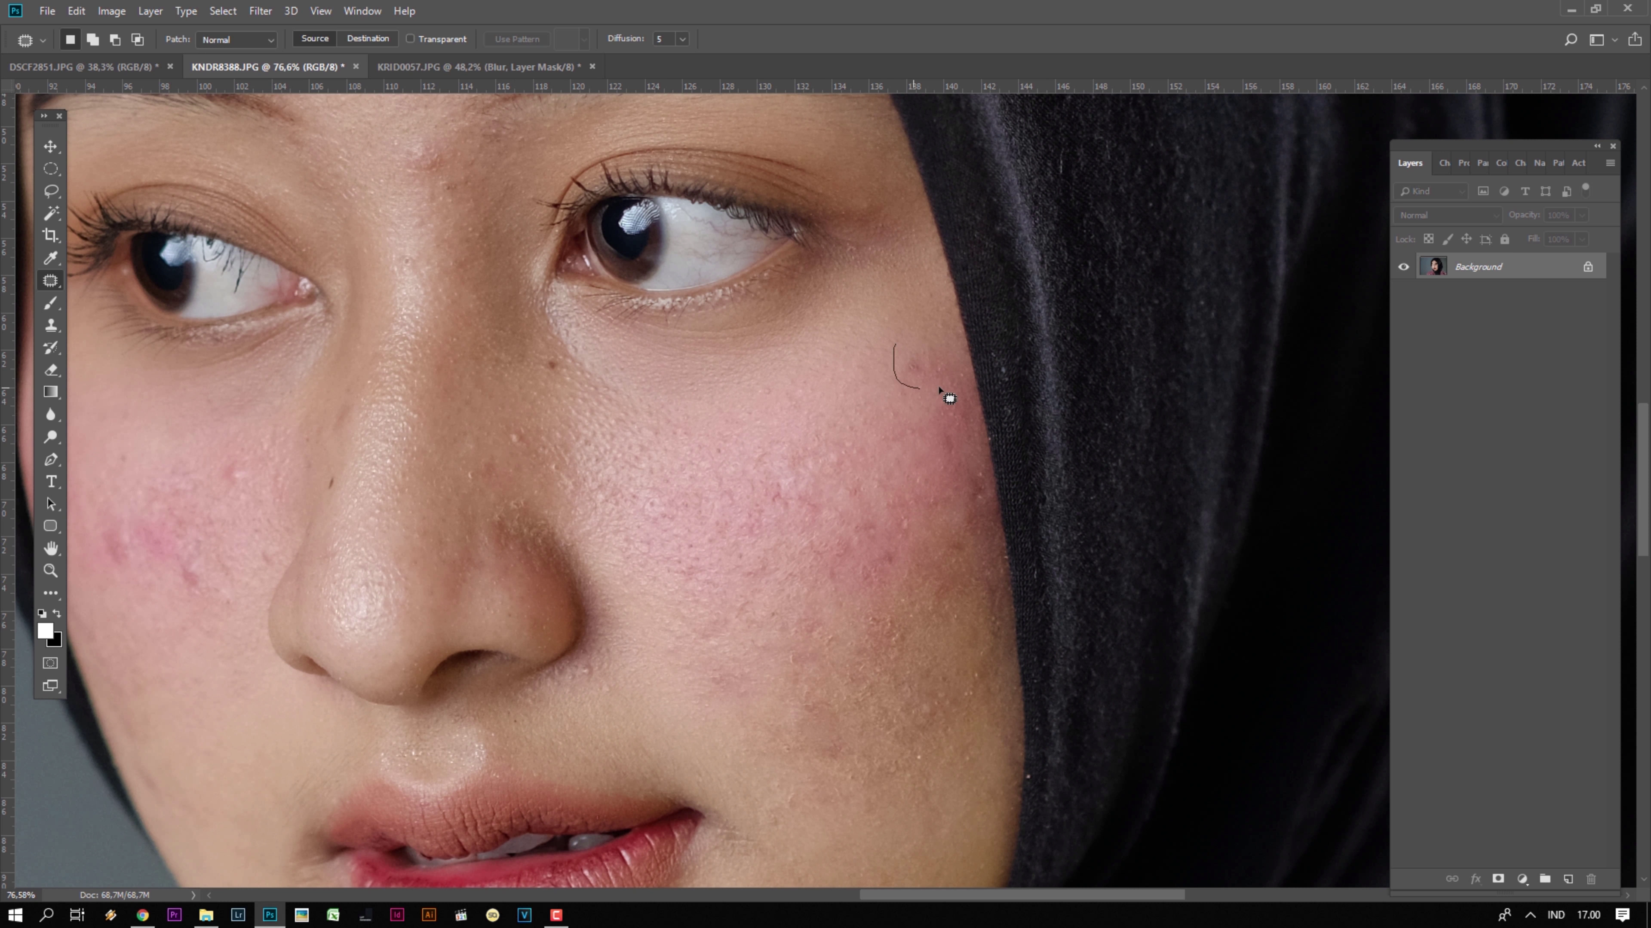
mouse_move(940, 390)
left_mouse_down()
mouse_move(942, 341)
mouse_move(837, 365)
left_mouse_up()
key("ctrl+d")
mouse_move(752, 513)
left_mouse_down()
mouse_move(786, 450)
mouse_move(634, 491)
left_mouse_up()
key("ctrl+d")
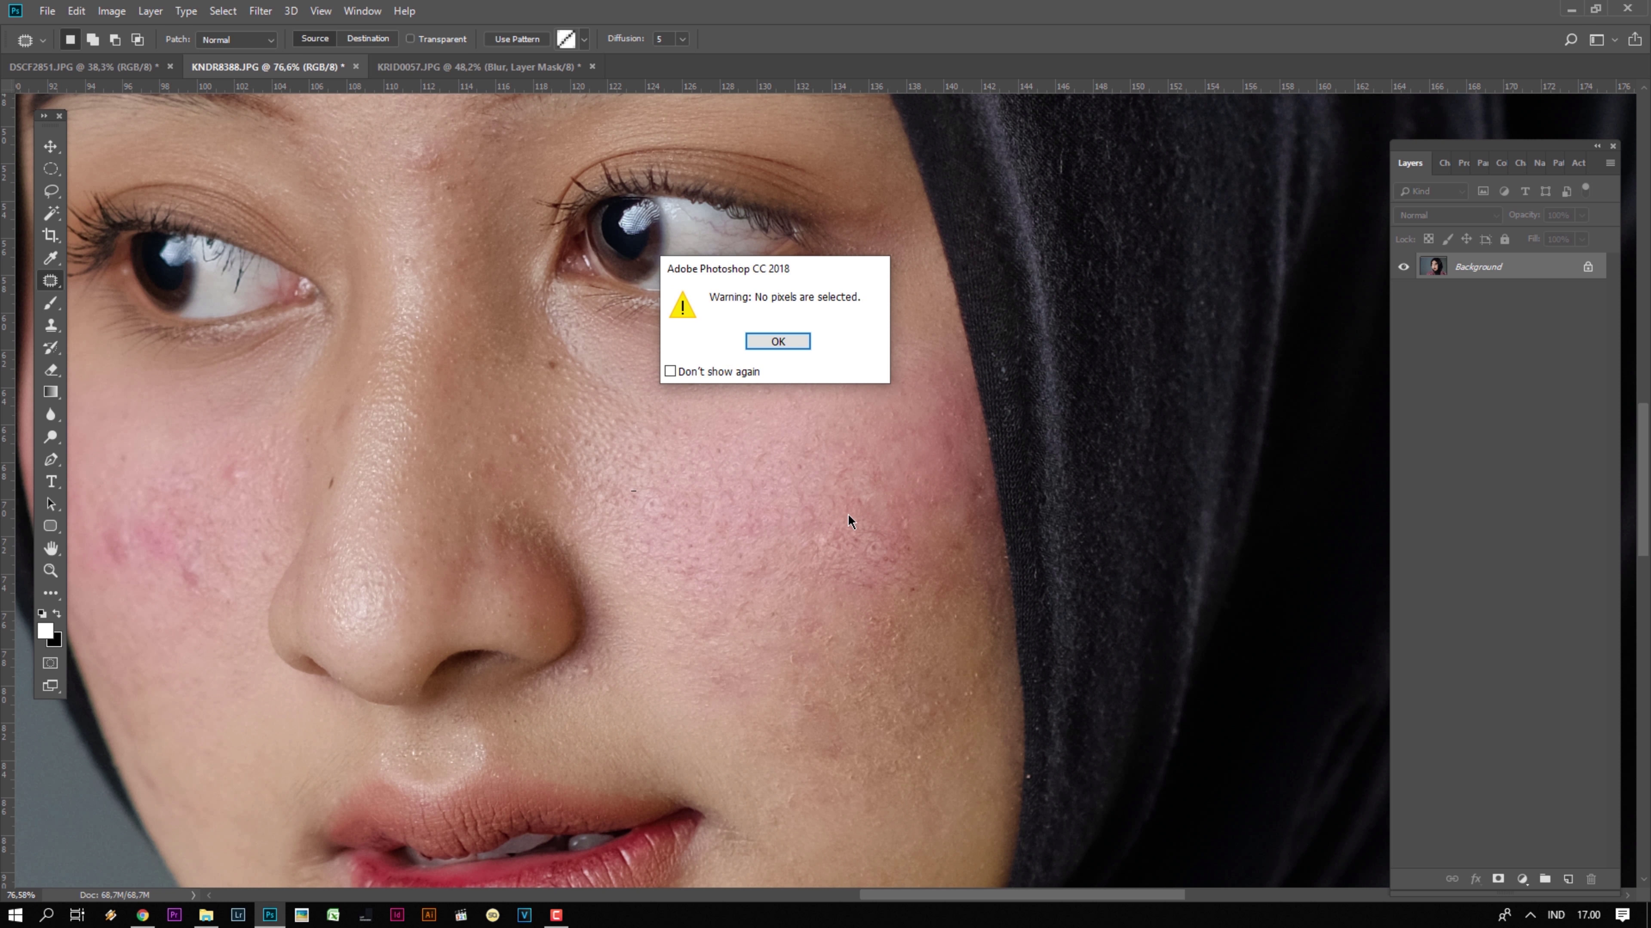
left_click(779, 342)
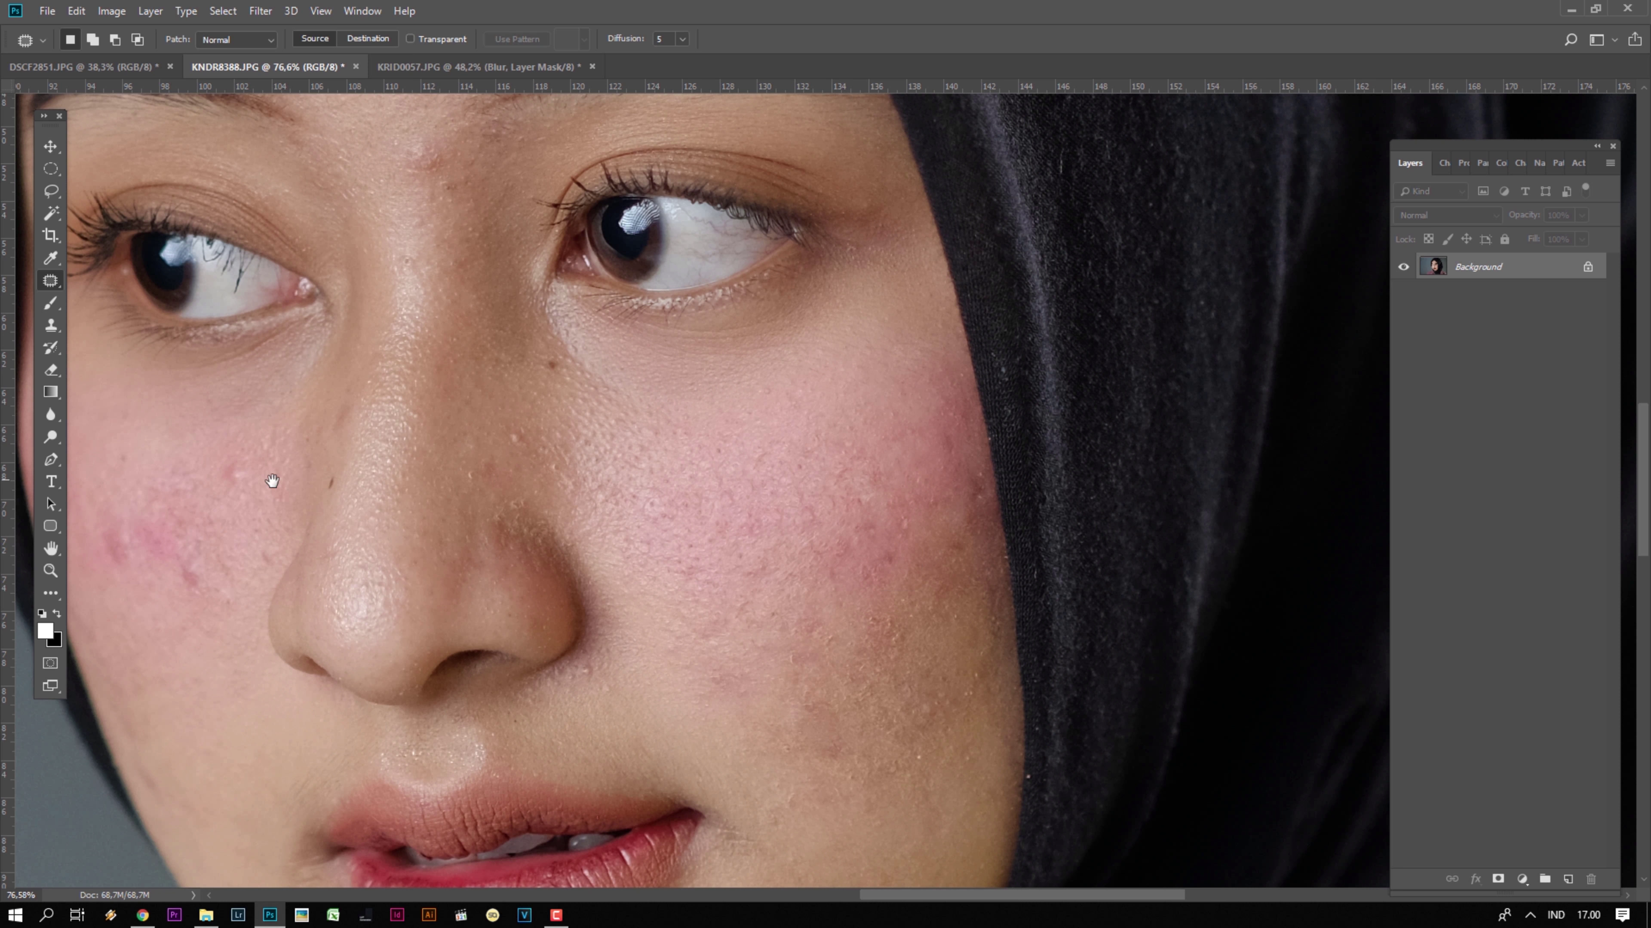
- Patch four blemishes on the left cheek with nearby clean skin
key("ctrl+r")
mouse_move(273, 483)
left_mouse_down()
mouse_move(493, 457)
mouse_move(477, 434)
left_mouse_up()
key("ctrl+r")
left_click_drag(490, 455, 453, 372)
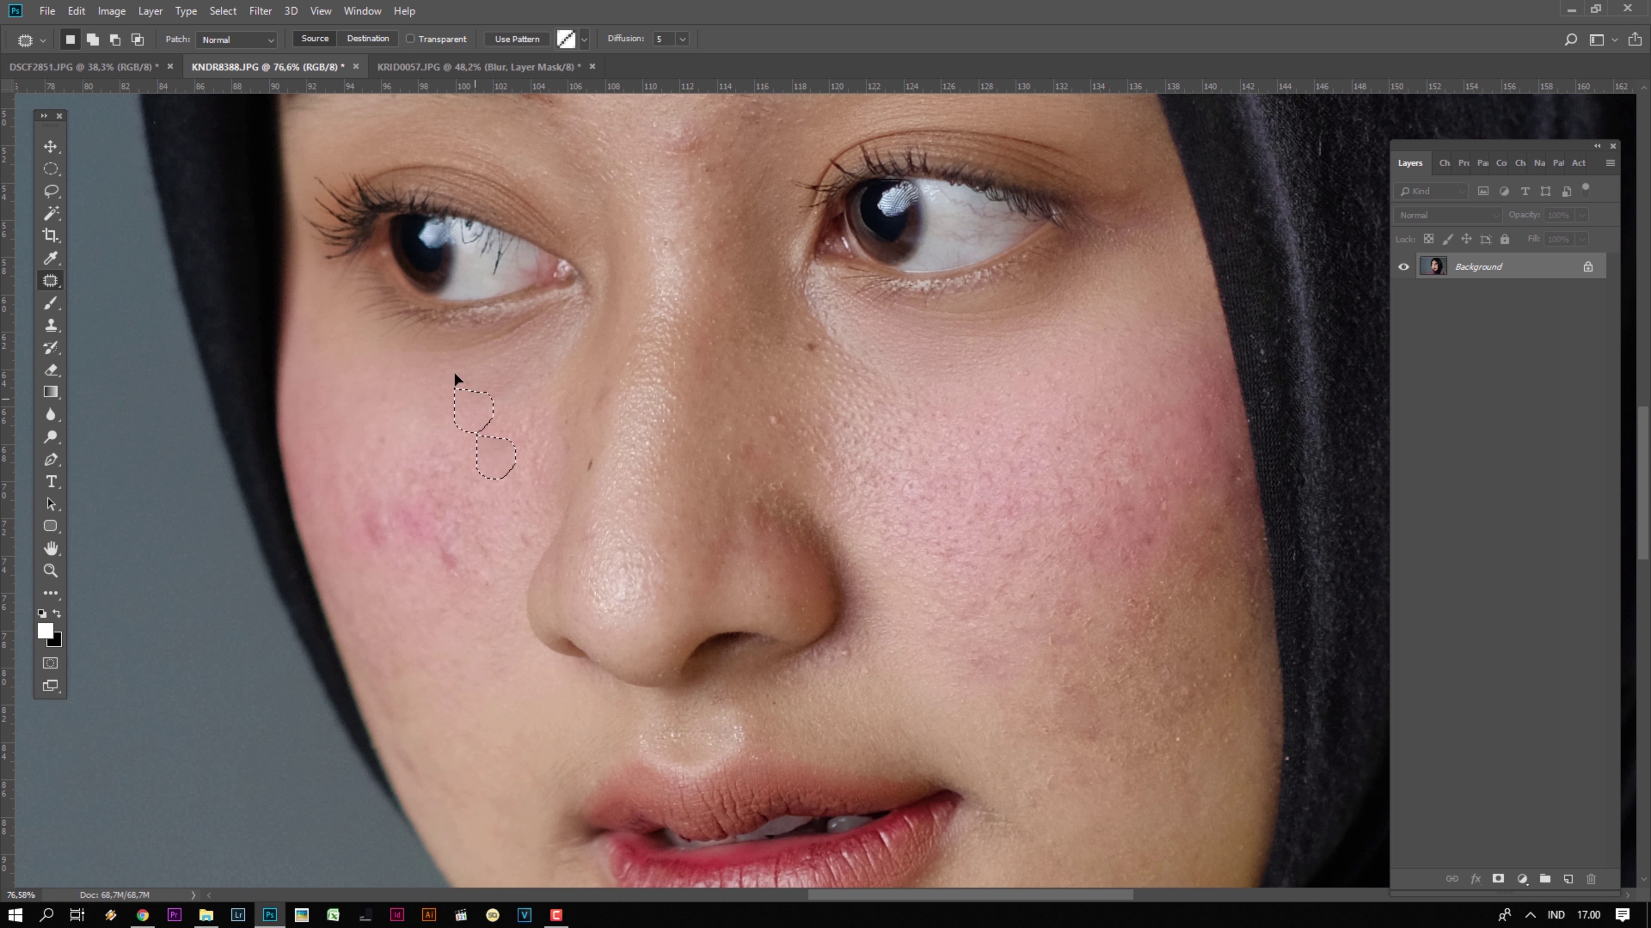
key("ctrl+d")
mouse_move(408, 551)
left_mouse_down()
mouse_move(373, 496)
mouse_move(439, 429)
left_mouse_up()
key("ctrl+d")
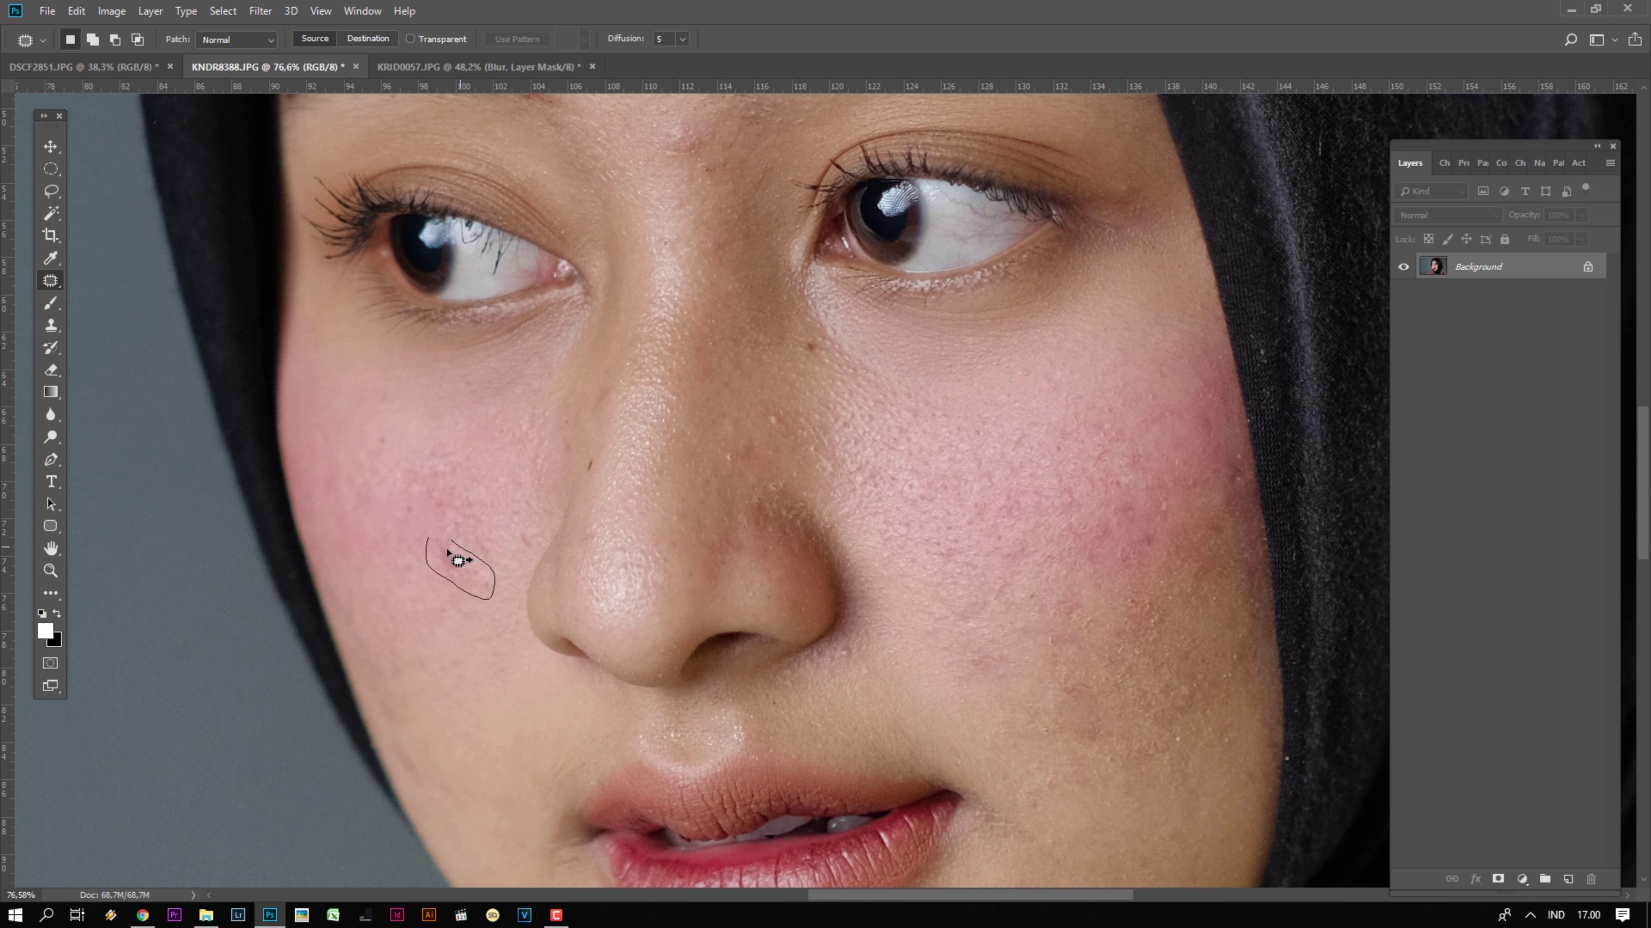
left_click_drag(449, 551, 452, 543)
left_click_drag(458, 564, 394, 447)
key("ctrl+d")
mouse_move(484, 501)
left_mouse_down()
mouse_move(442, 479)
mouse_move(616, 388)
left_mouse_up()
key("ctrl+d")
- Patch the spot between the brows with nearby clean skin
left_click_drag(789, 408, 737, 663)
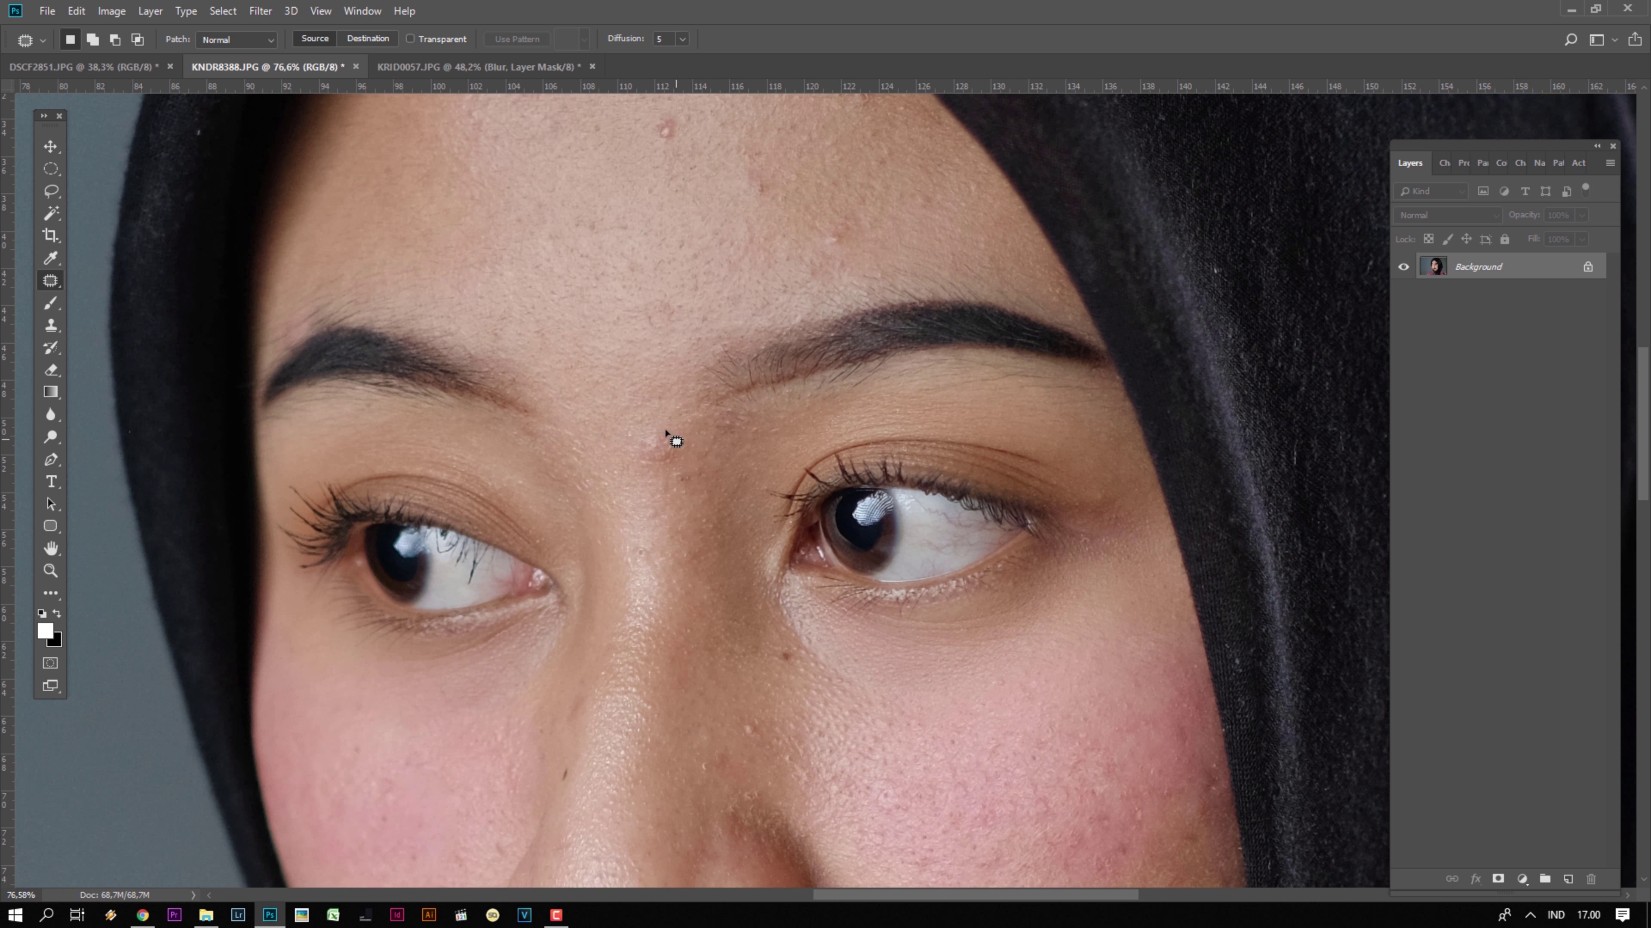
left_click_drag(671, 435, 640, 420)
left_click_drag(656, 449, 626, 380)
key("ctrl+d")
- Patch the five forehead blemishes with clean skin
left_click_drag(691, 195, 710, 488)
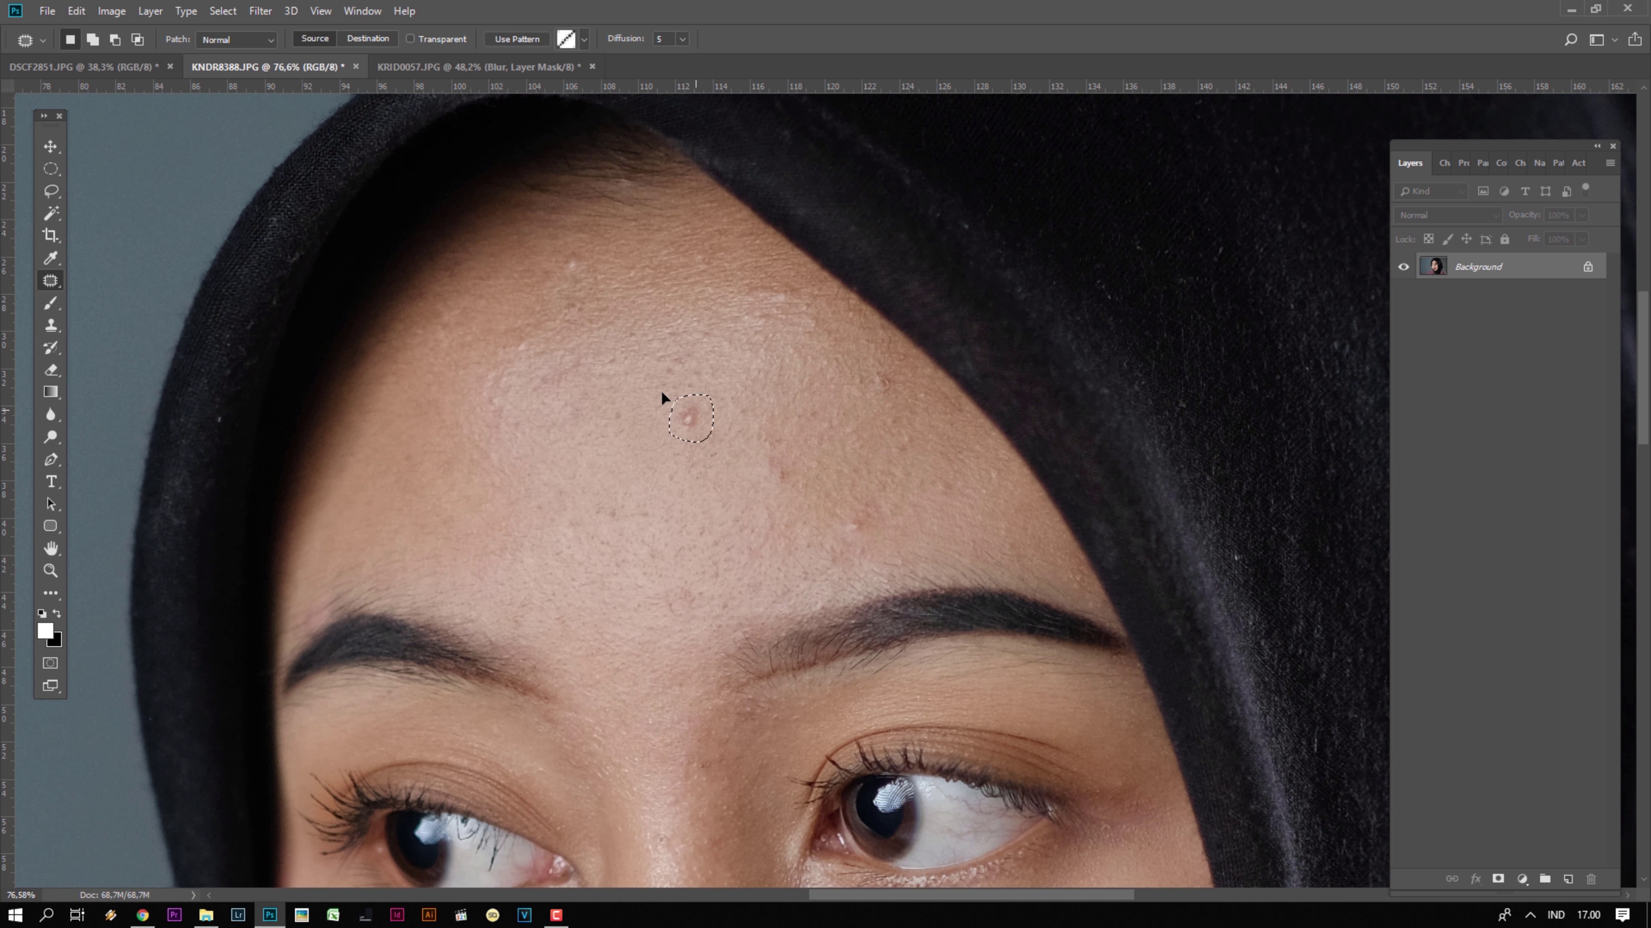
key("ctrl+d")
mouse_move(661, 396)
left_mouse_down()
mouse_move(645, 258)
mouse_move(574, 247)
left_mouse_up()
left_click_drag(580, 268, 689, 269)
key("ctrl+d")
mouse_move(900, 532)
left_mouse_down()
mouse_move(848, 497)
mouse_move(699, 506)
left_mouse_up()
key("ctrl+d")
left_click_drag(831, 479, 759, 442)
left_click_drag(786, 468, 659, 394)
key("ctrl+d")
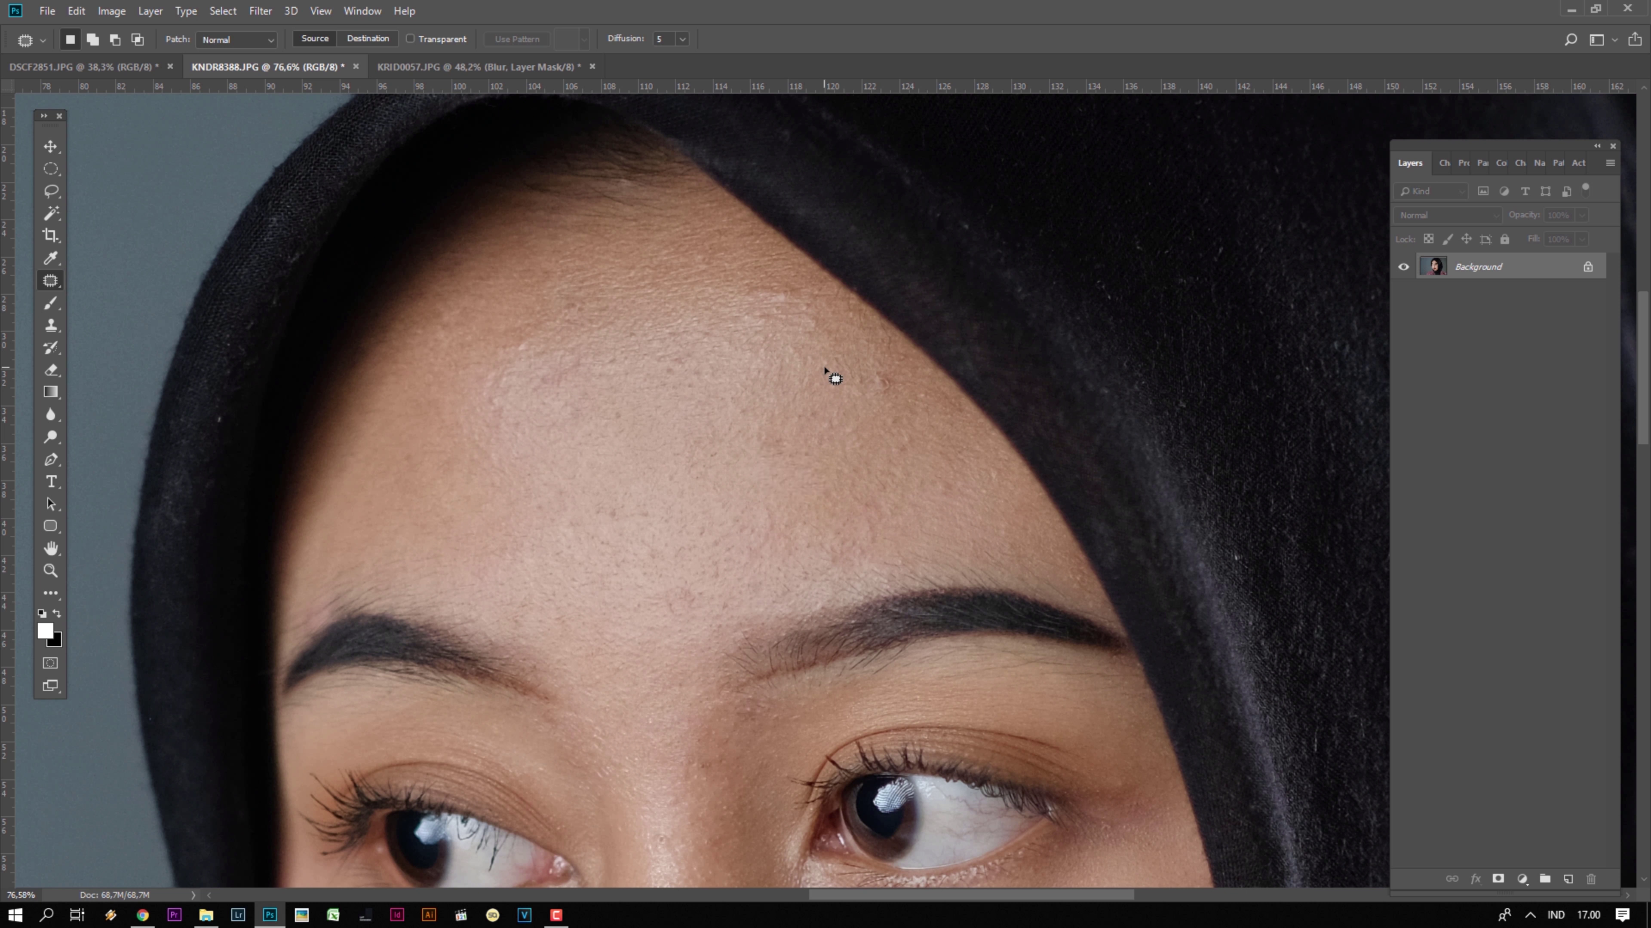
left_click_drag(887, 371, 846, 424)
key("ctrl+d")
- Patch three blemishes on the right cheek with clean skin
left_click_drag(847, 551, 571, 583)
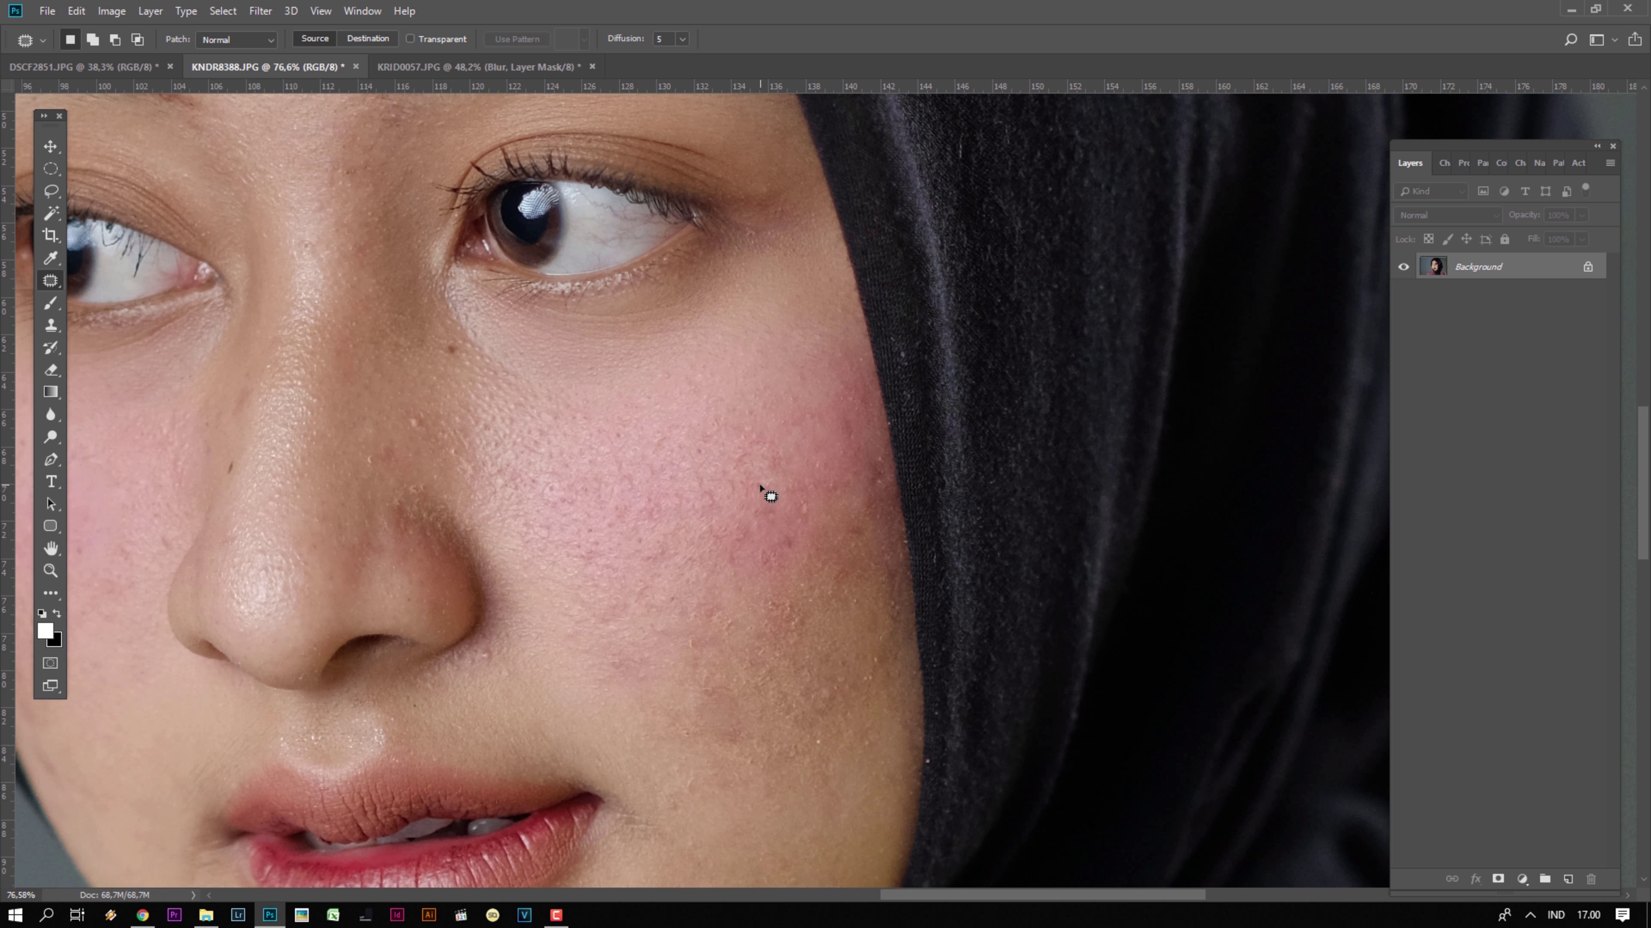
left_click_drag(767, 491, 711, 426)
key("ctrl+d")
mouse_move(822, 519)
left_mouse_down()
mouse_move(766, 448)
mouse_move(754, 511)
mouse_move(612, 646)
left_mouse_up()
key("ctrl+d")
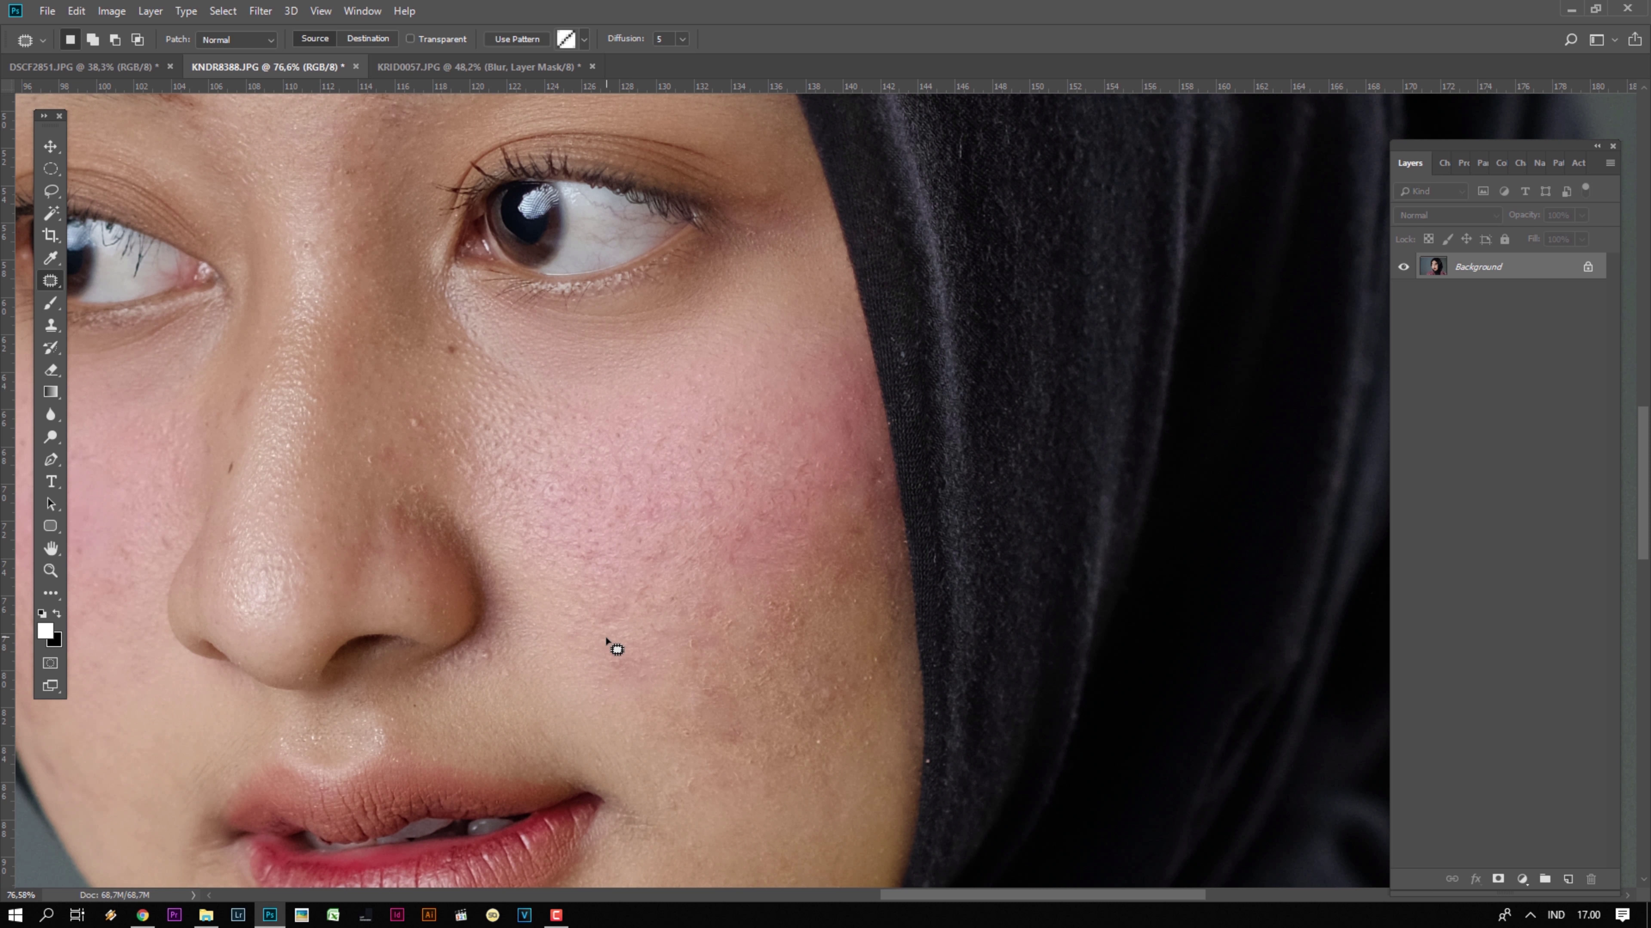
key("ctrl+d")
mouse_move(767, 629)
left_mouse_down()
mouse_move(818, 656)
mouse_move(703, 433)
mouse_move(772, 473)
left_mouse_up()
key("ctrl+d")
- Patch two lower-cheek blemishes with nearby clean skin
left_click_drag(754, 507, 681, 637)
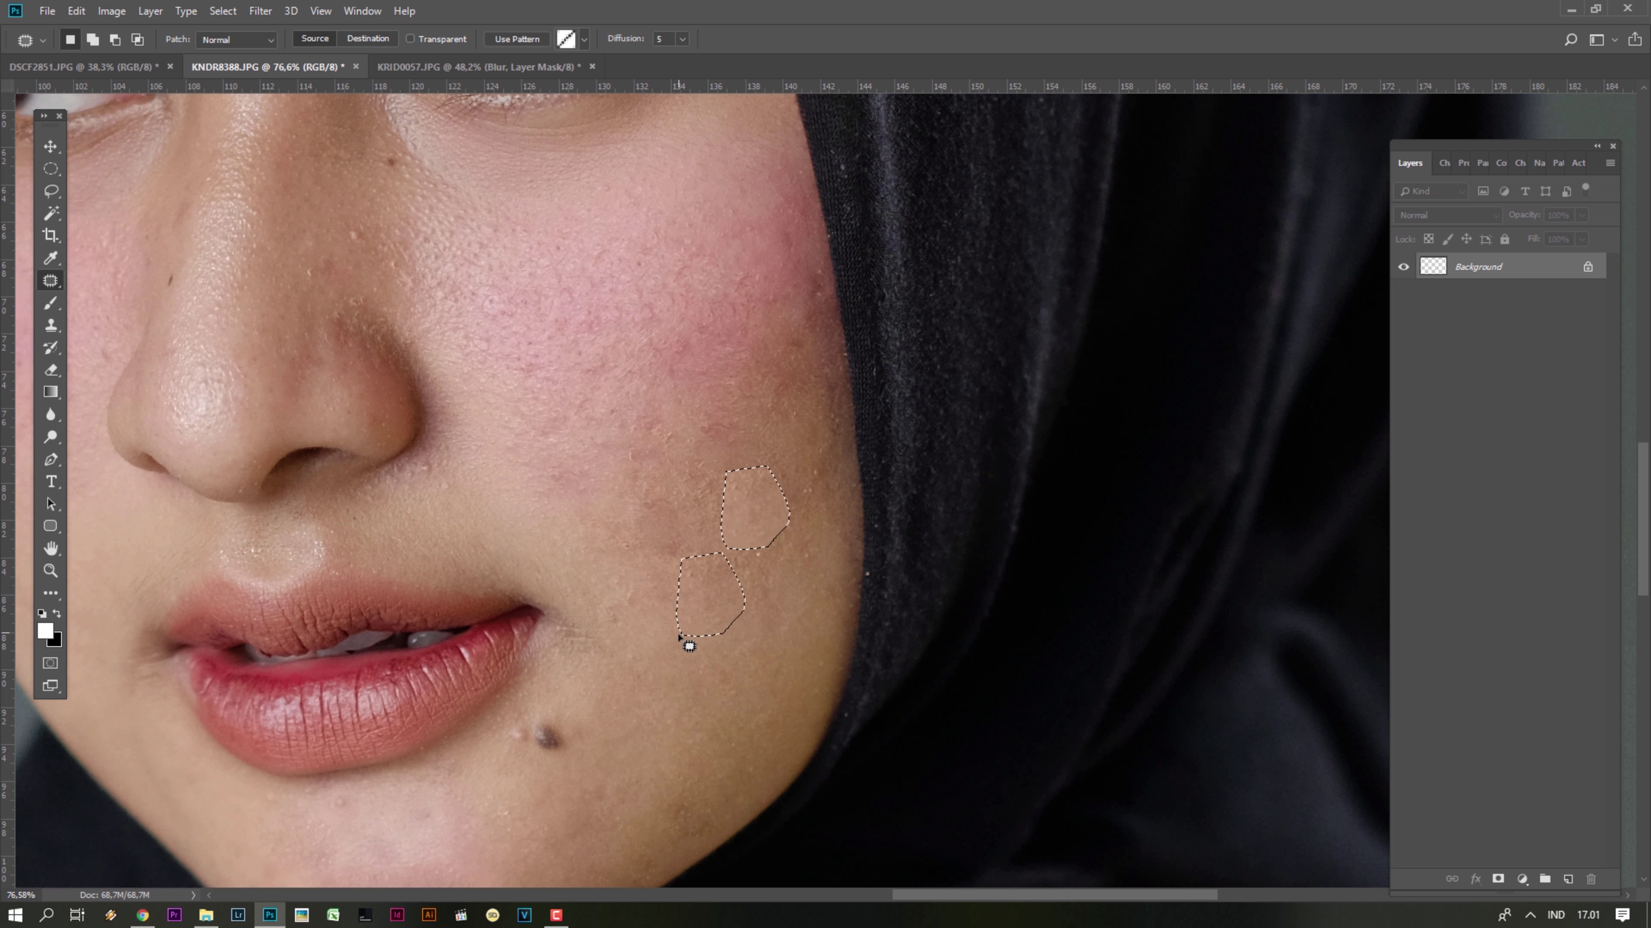
key("ctrl+d")
left_click_drag(648, 575, 625, 478)
left_click_drag(674, 534, 722, 656)
key("ctrl+d")
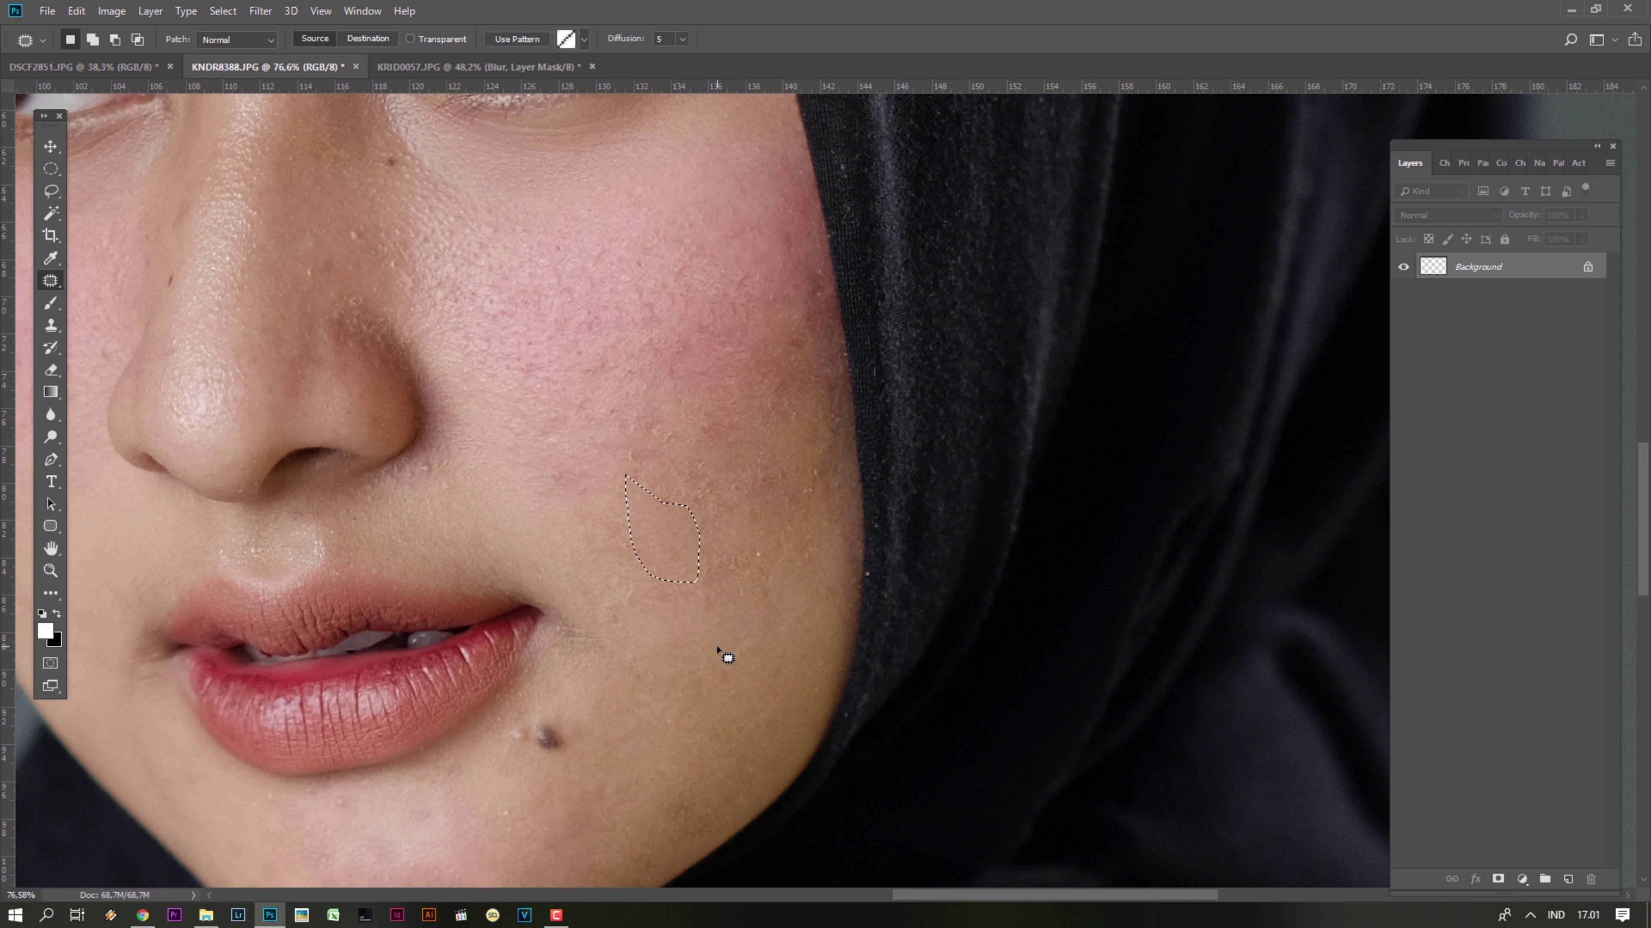
mouse_move(711, 457)
left_mouse_down()
mouse_move(751, 522)
mouse_move(700, 553)
left_mouse_up()
key("ctrl+r")
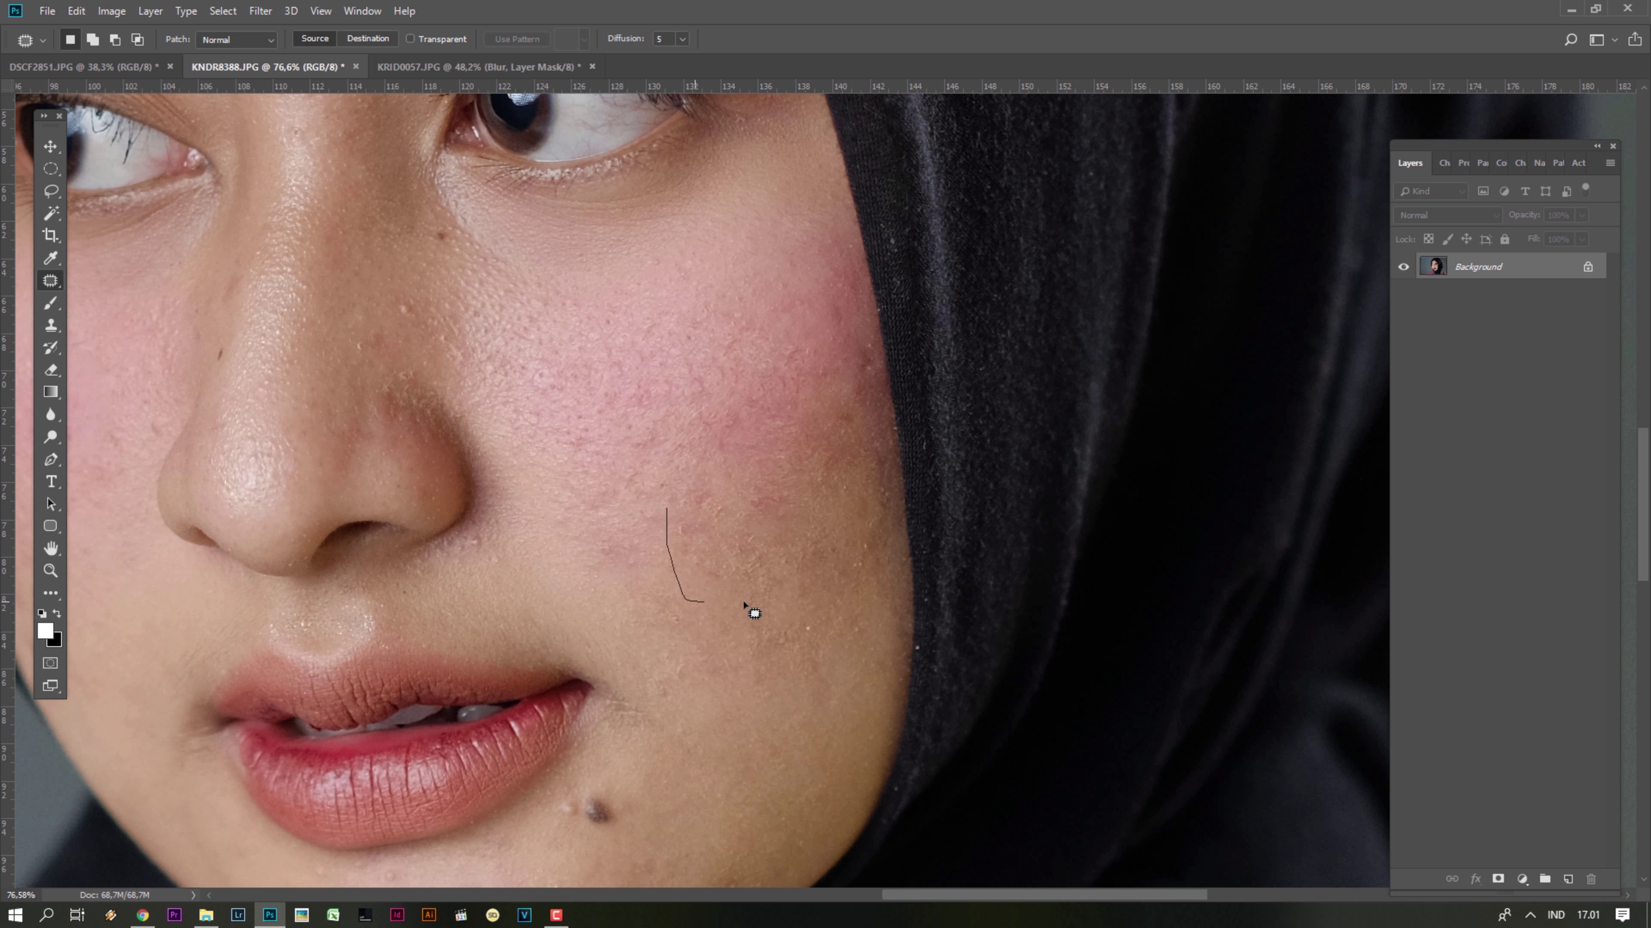
key("ctrl+d")
- Patch the upper-cheek spots, the reddish patch and a spot lower on the cheek
scroll(707, 553, "up", 3)
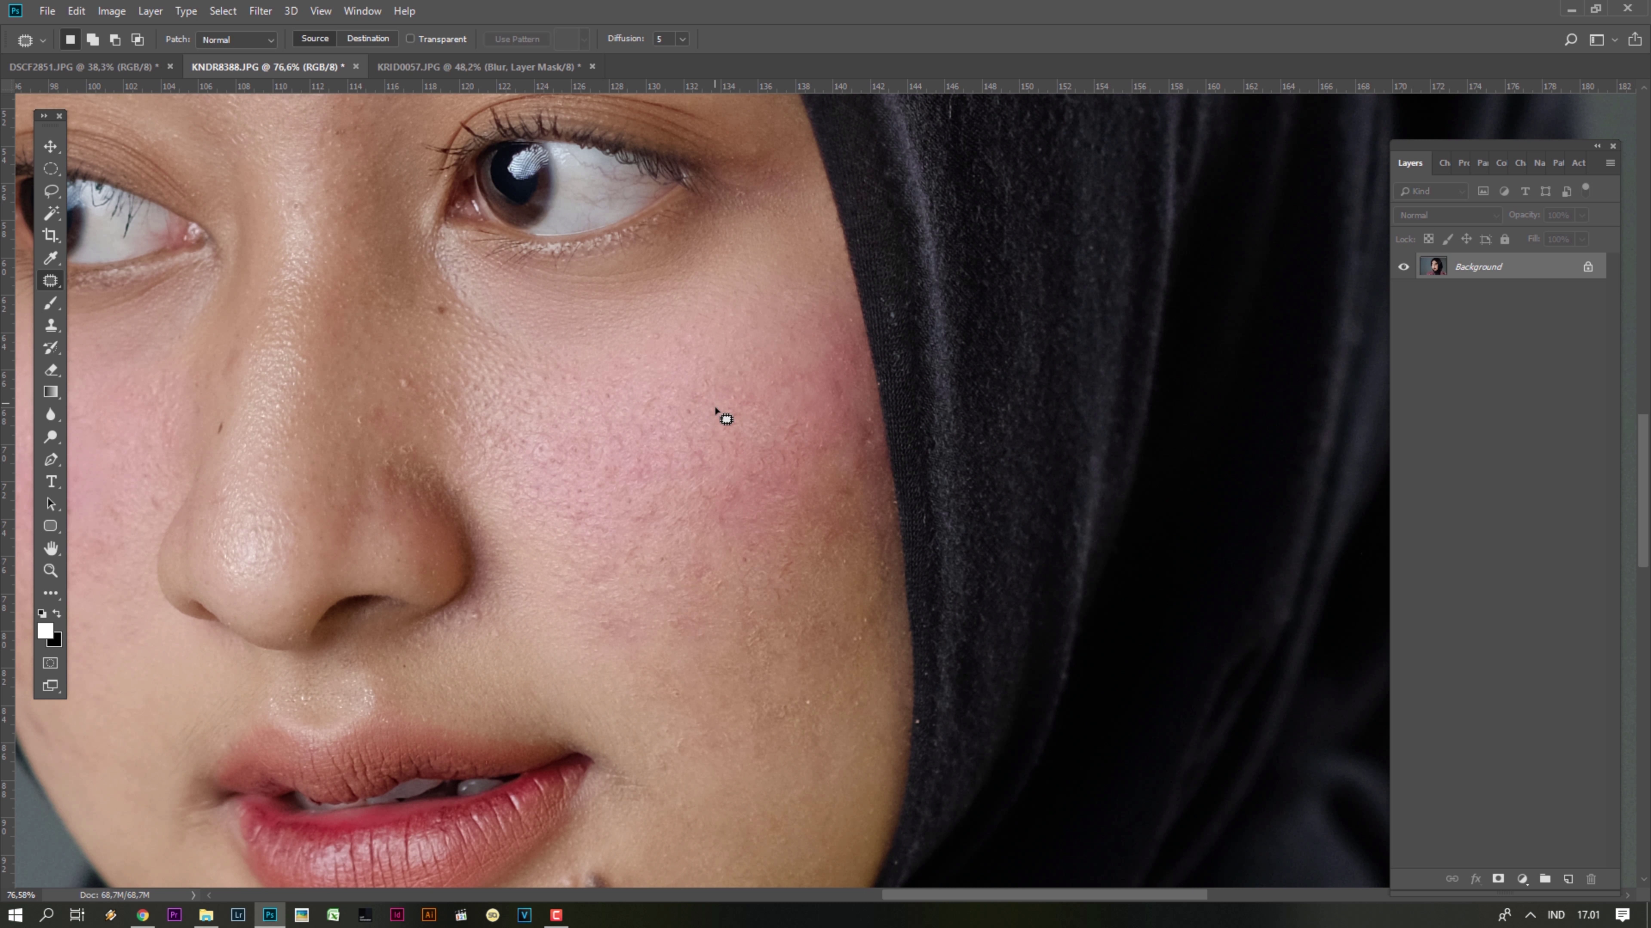
mouse_move(694, 527)
left_mouse_down()
mouse_move(645, 517)
mouse_move(655, 398)
left_mouse_up()
key("ctrl+d")
left_click_drag(733, 543, 733, 403)
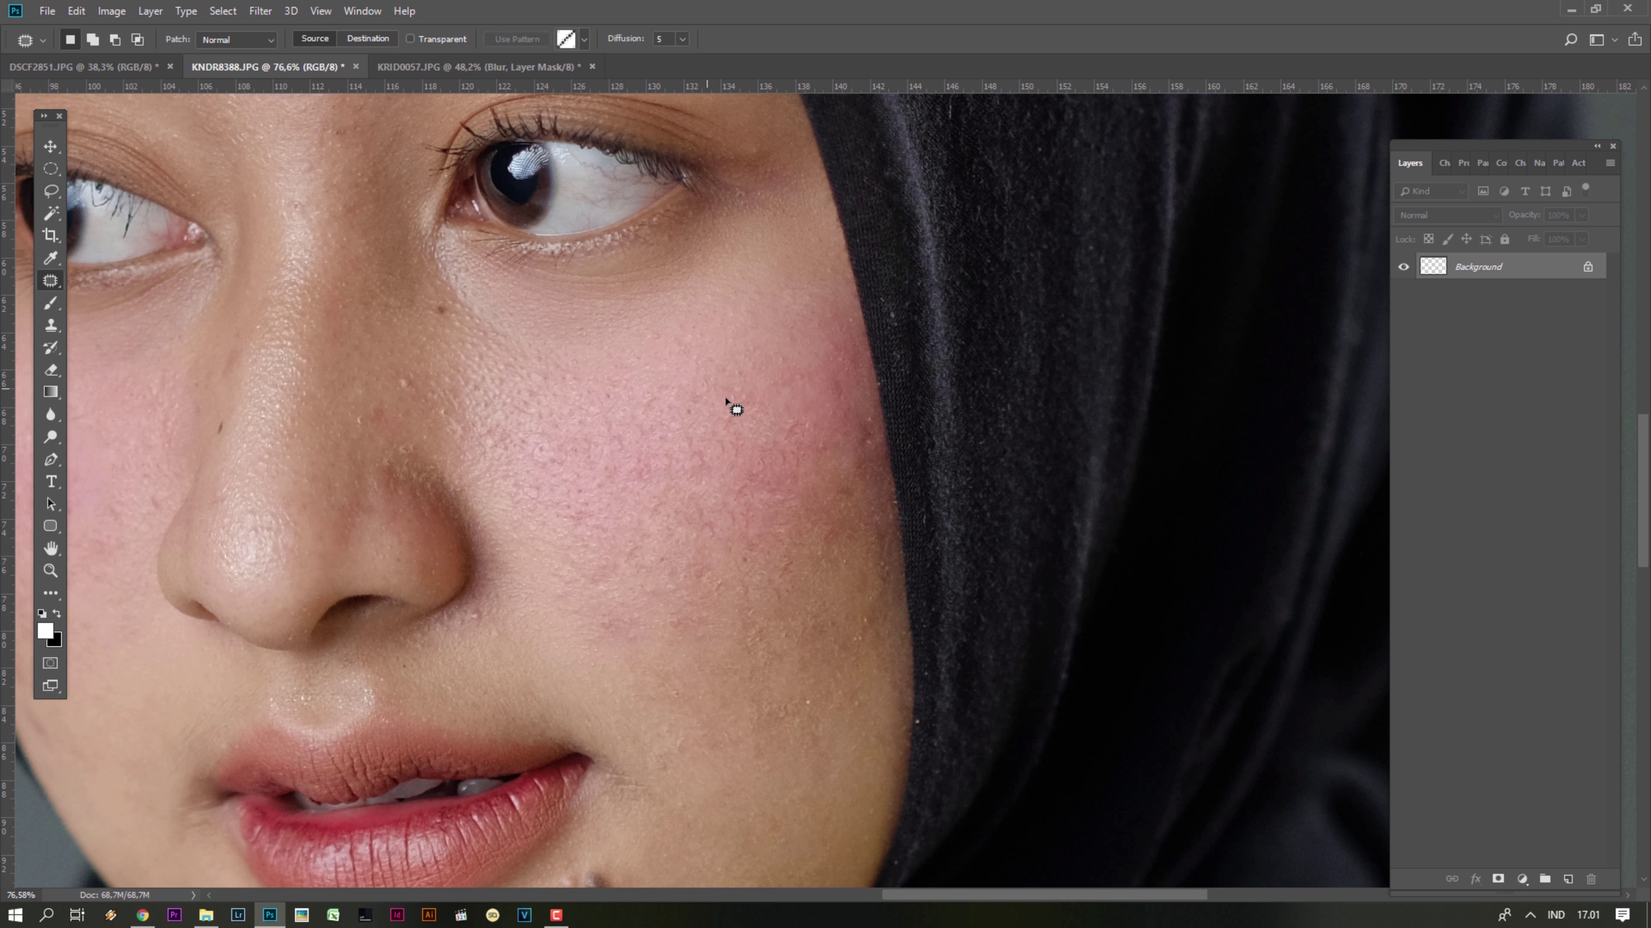
key("ctrl+d")
mouse_move(603, 457)
left_mouse_down()
mouse_move(733, 495)
mouse_move(712, 376)
left_mouse_up()
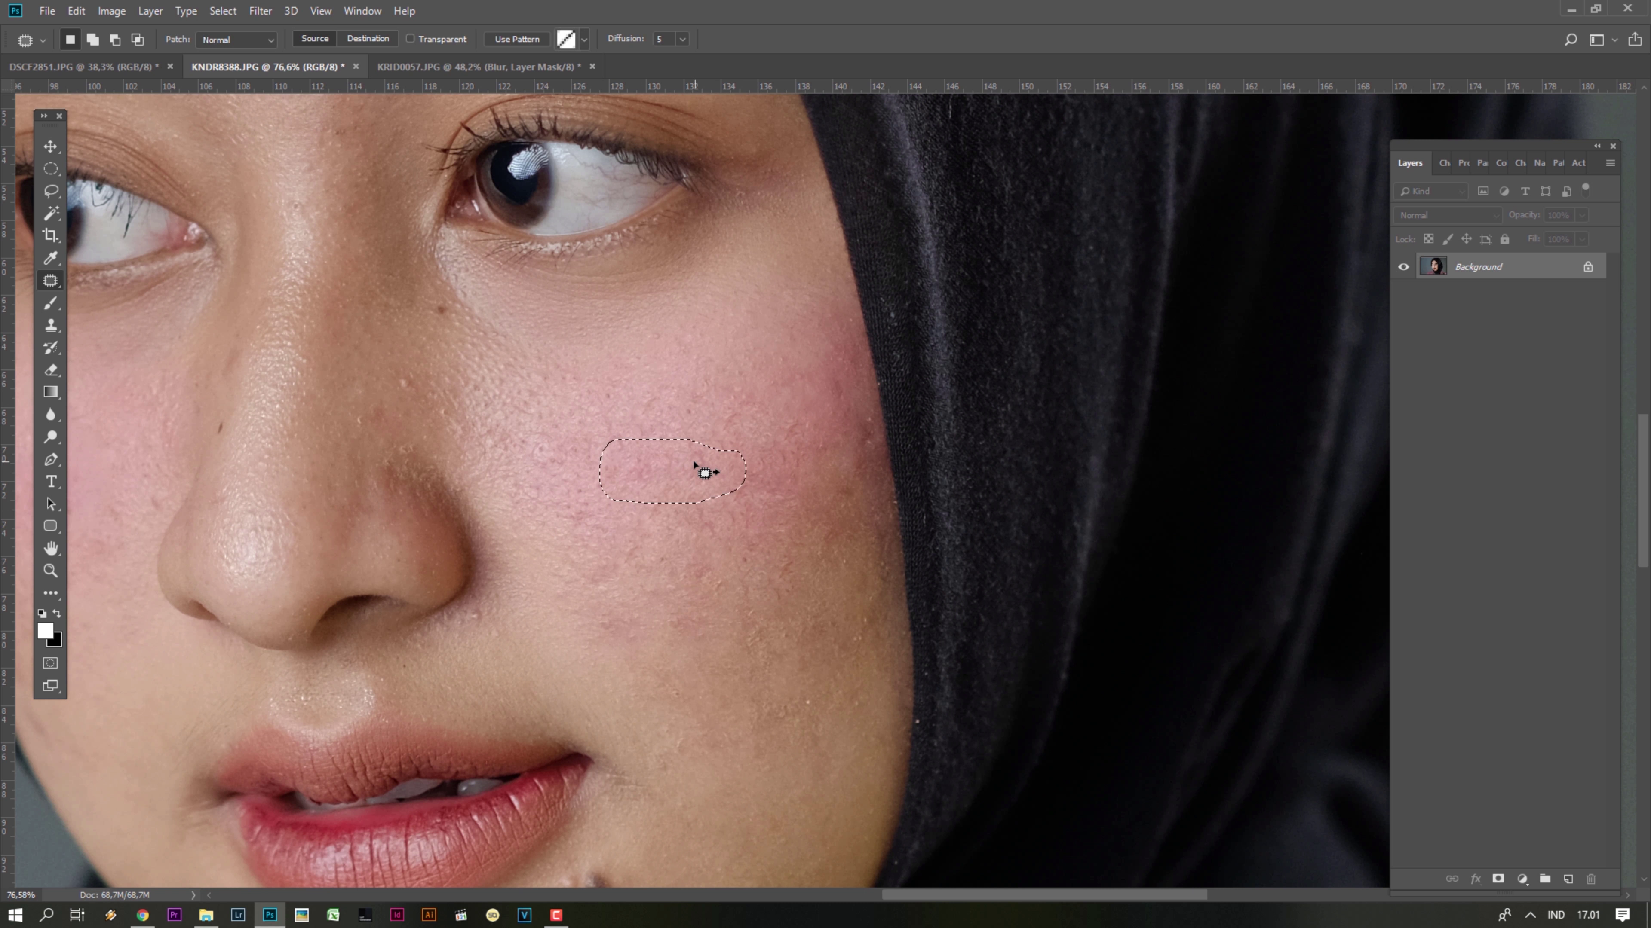
key("ctrl+d")
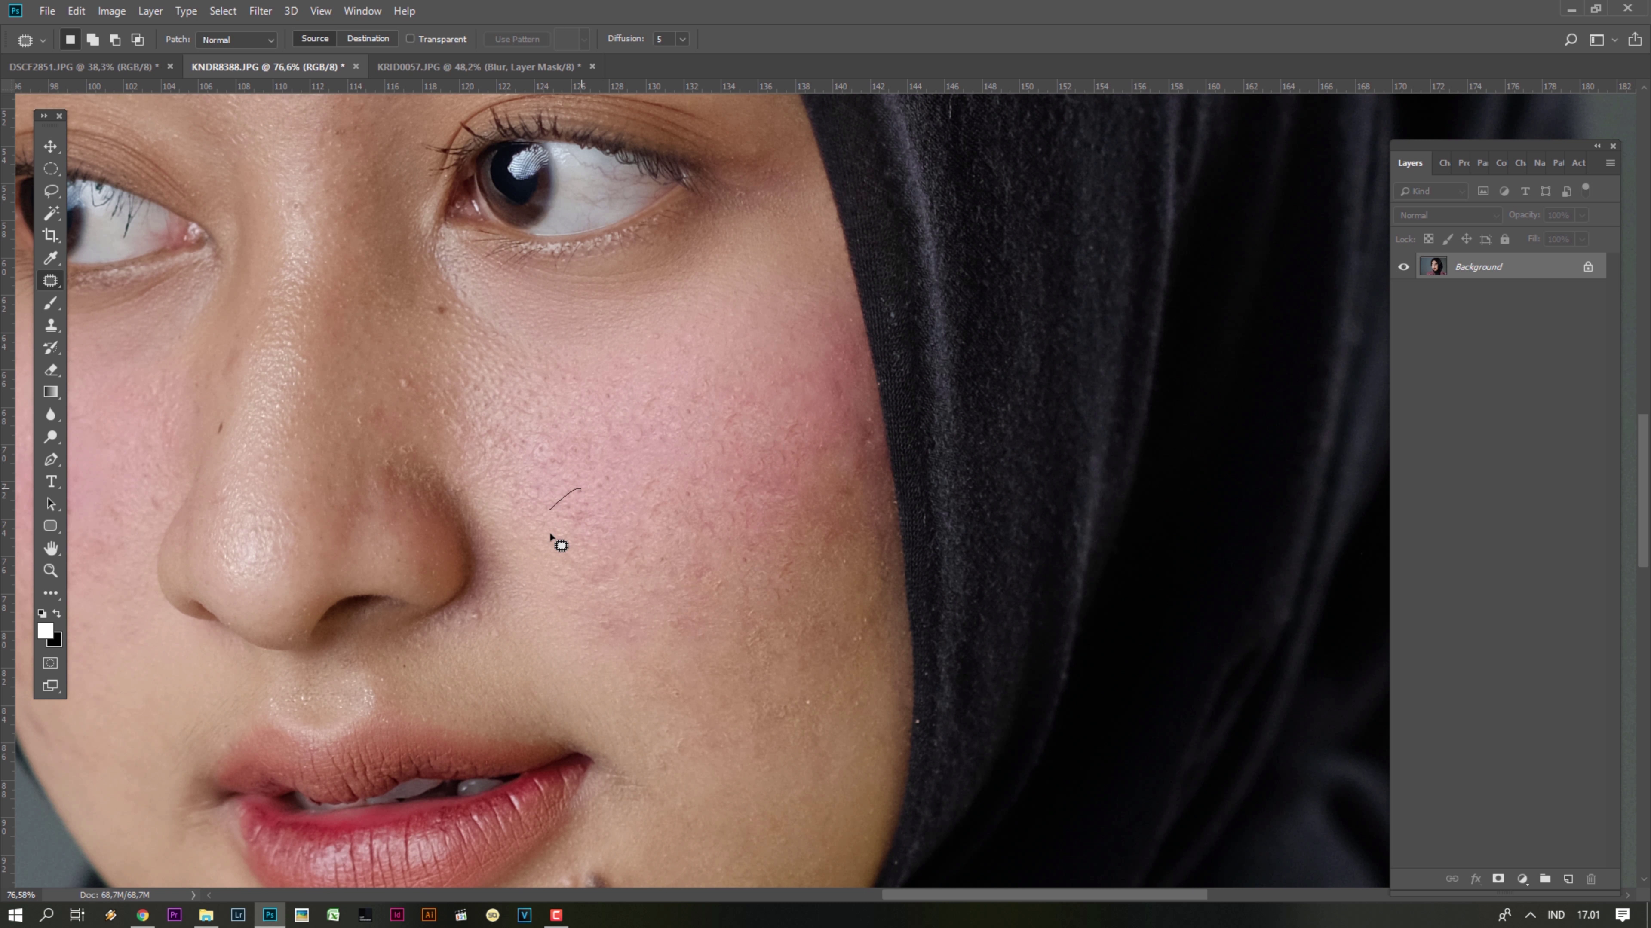
mouse_move(551, 537)
left_mouse_down()
mouse_move(583, 516)
mouse_move(627, 578)
mouse_move(651, 565)
mouse_move(616, 578)
mouse_move(663, 659)
mouse_move(586, 634)
mouse_move(590, 615)
left_mouse_up()
key("ctrl+d")
key("ctrl+d")
- Patch the last lower-cheek and outer-cheek spots beside the headscarf
key("ctrl+d")
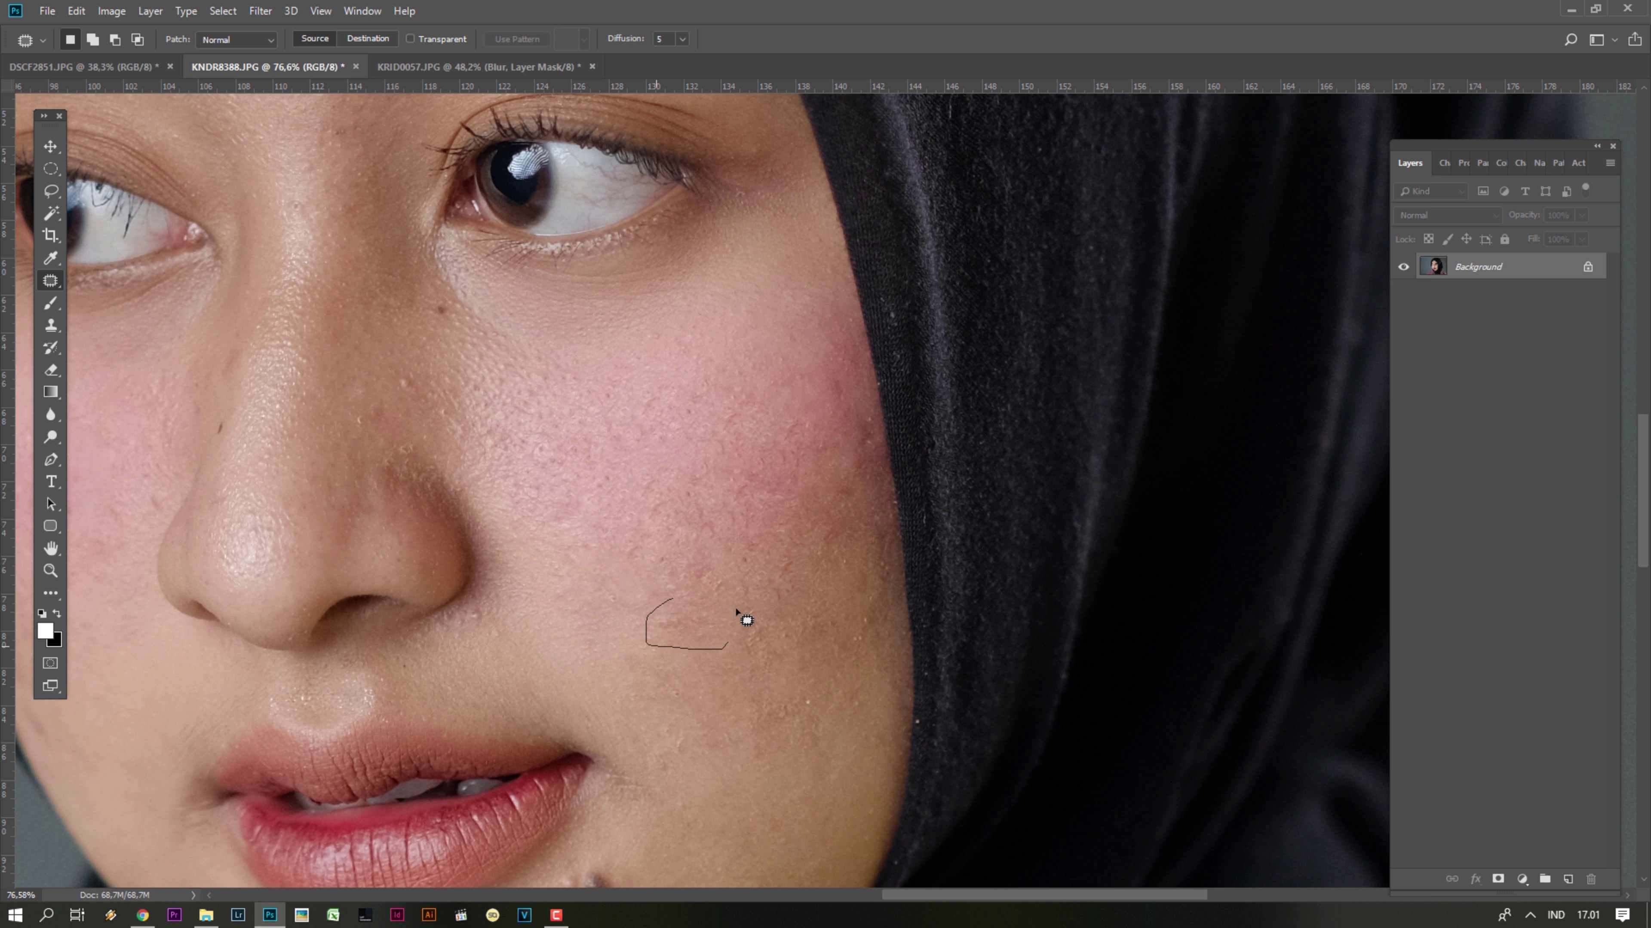
left_click_drag(738, 611, 715, 602)
left_click_drag(689, 625, 695, 683)
key("ctrl+d")
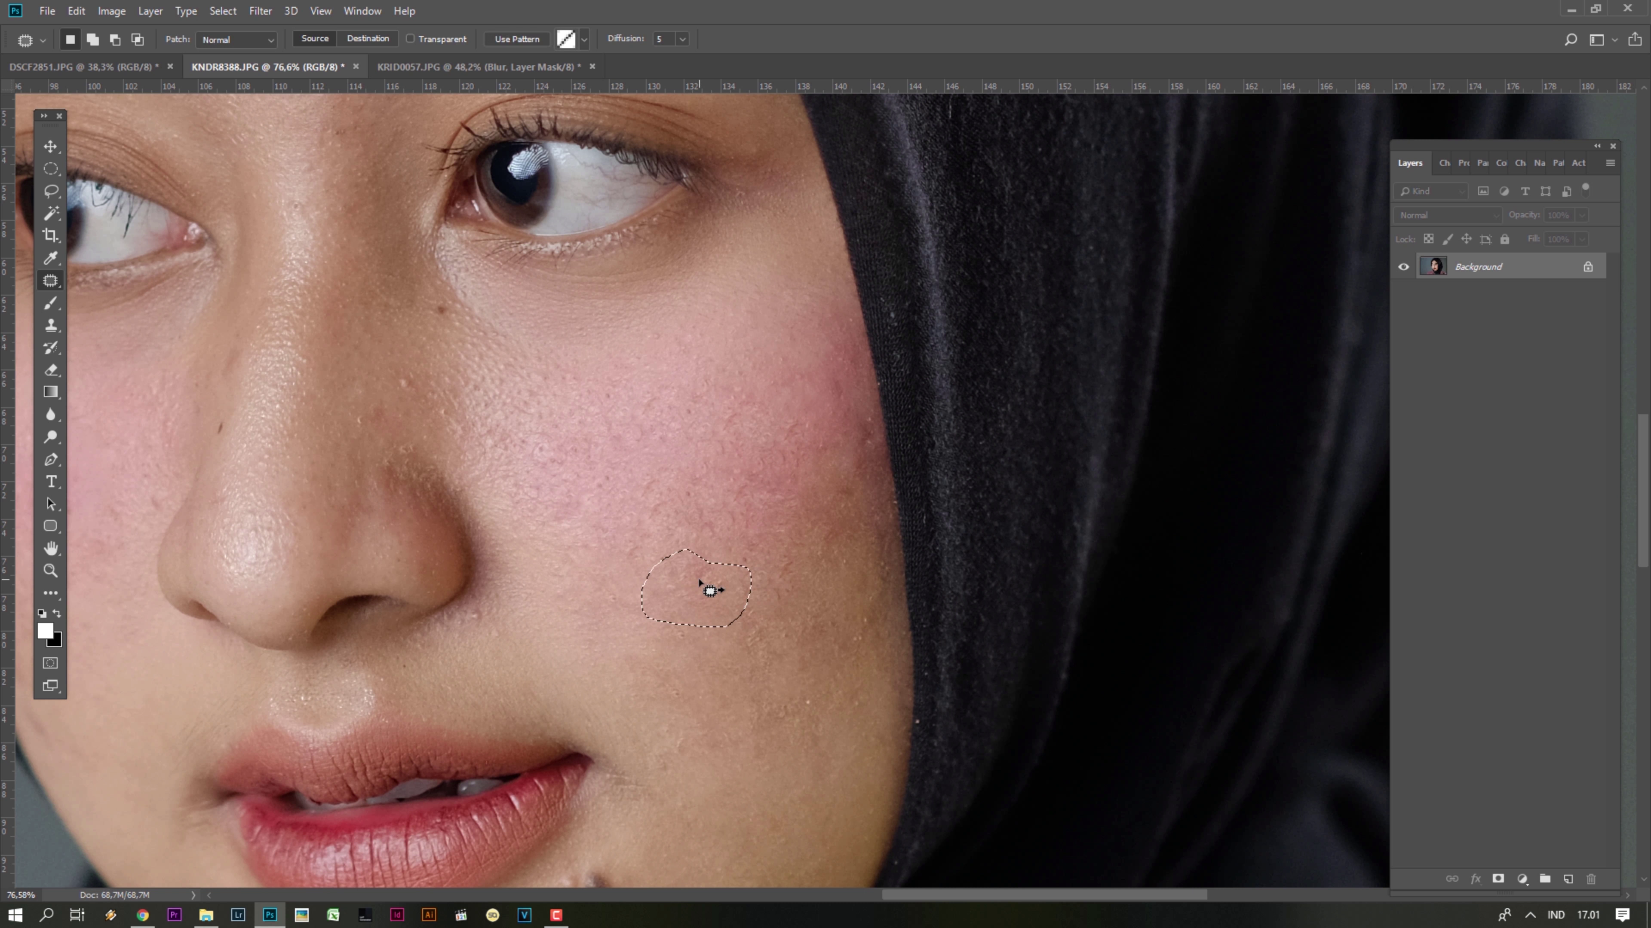
left_click_drag(689, 475, 775, 565)
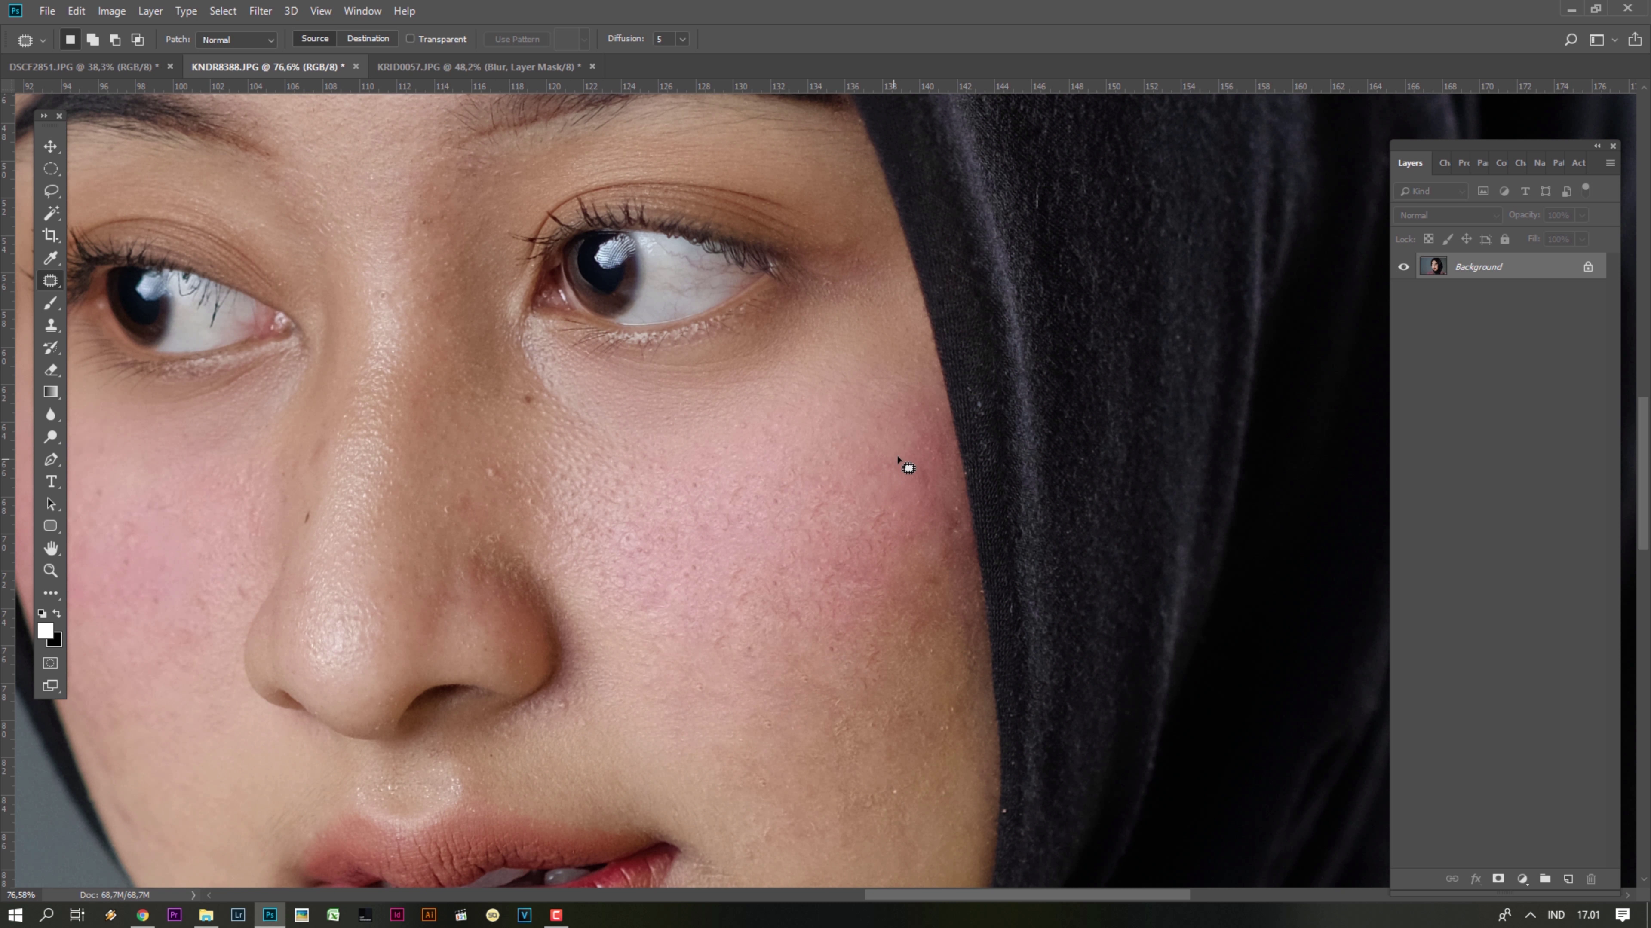
mouse_move(942, 479)
left_mouse_down()
mouse_move(913, 458)
mouse_move(818, 452)
left_mouse_up()
key("ctrl+d")
left_click_drag(968, 558, 935, 530)
key("ctrl+d")
left_click_drag(597, 480, 796, 494)
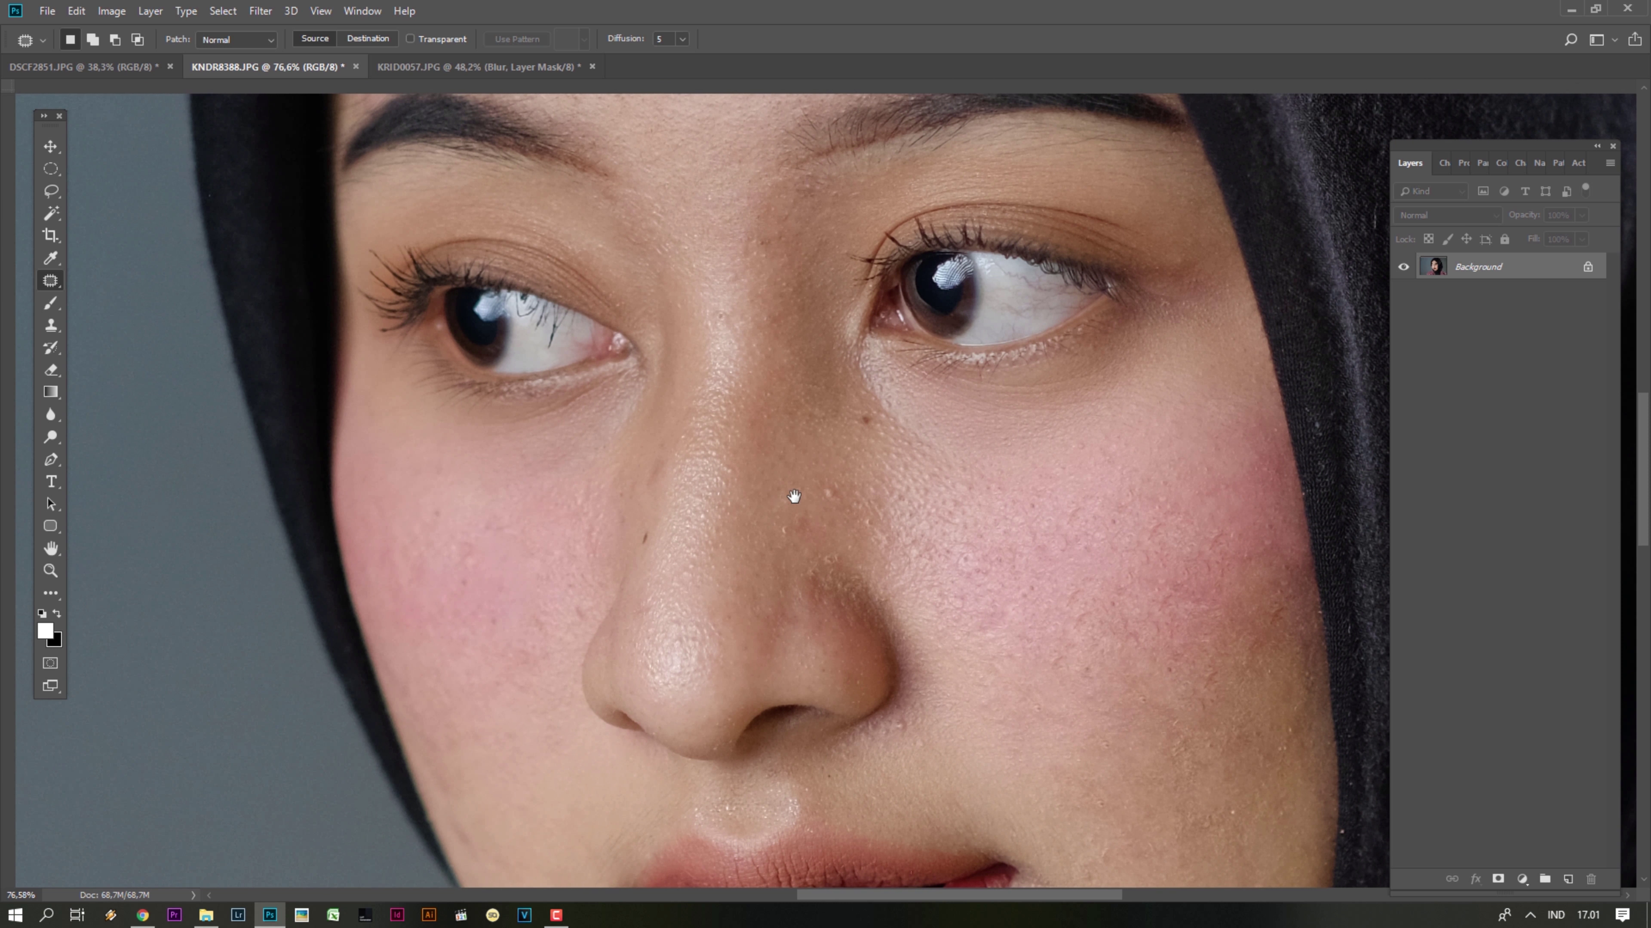
- Duplicate the photo into Layer 1 and Layer 1 copy, converting both to smart objects
scroll(617, 511, "down", 5)
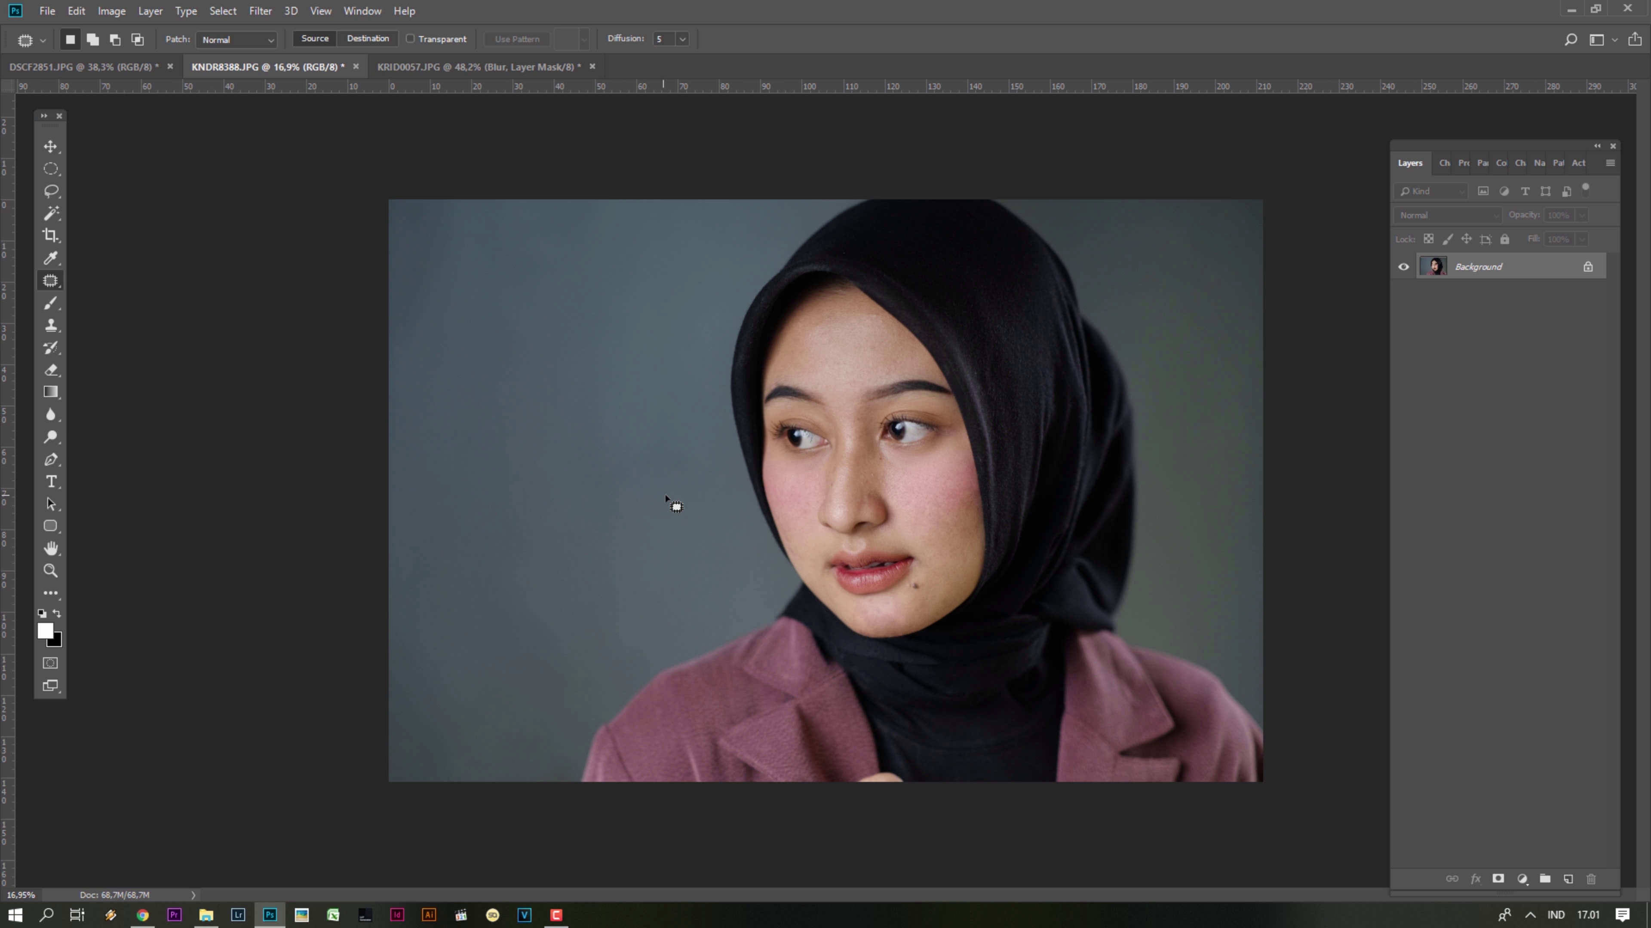
scroll(958, 413, "up", 2)
scroll(958, 413, "up", 2)
scroll(959, 413, "up", 2)
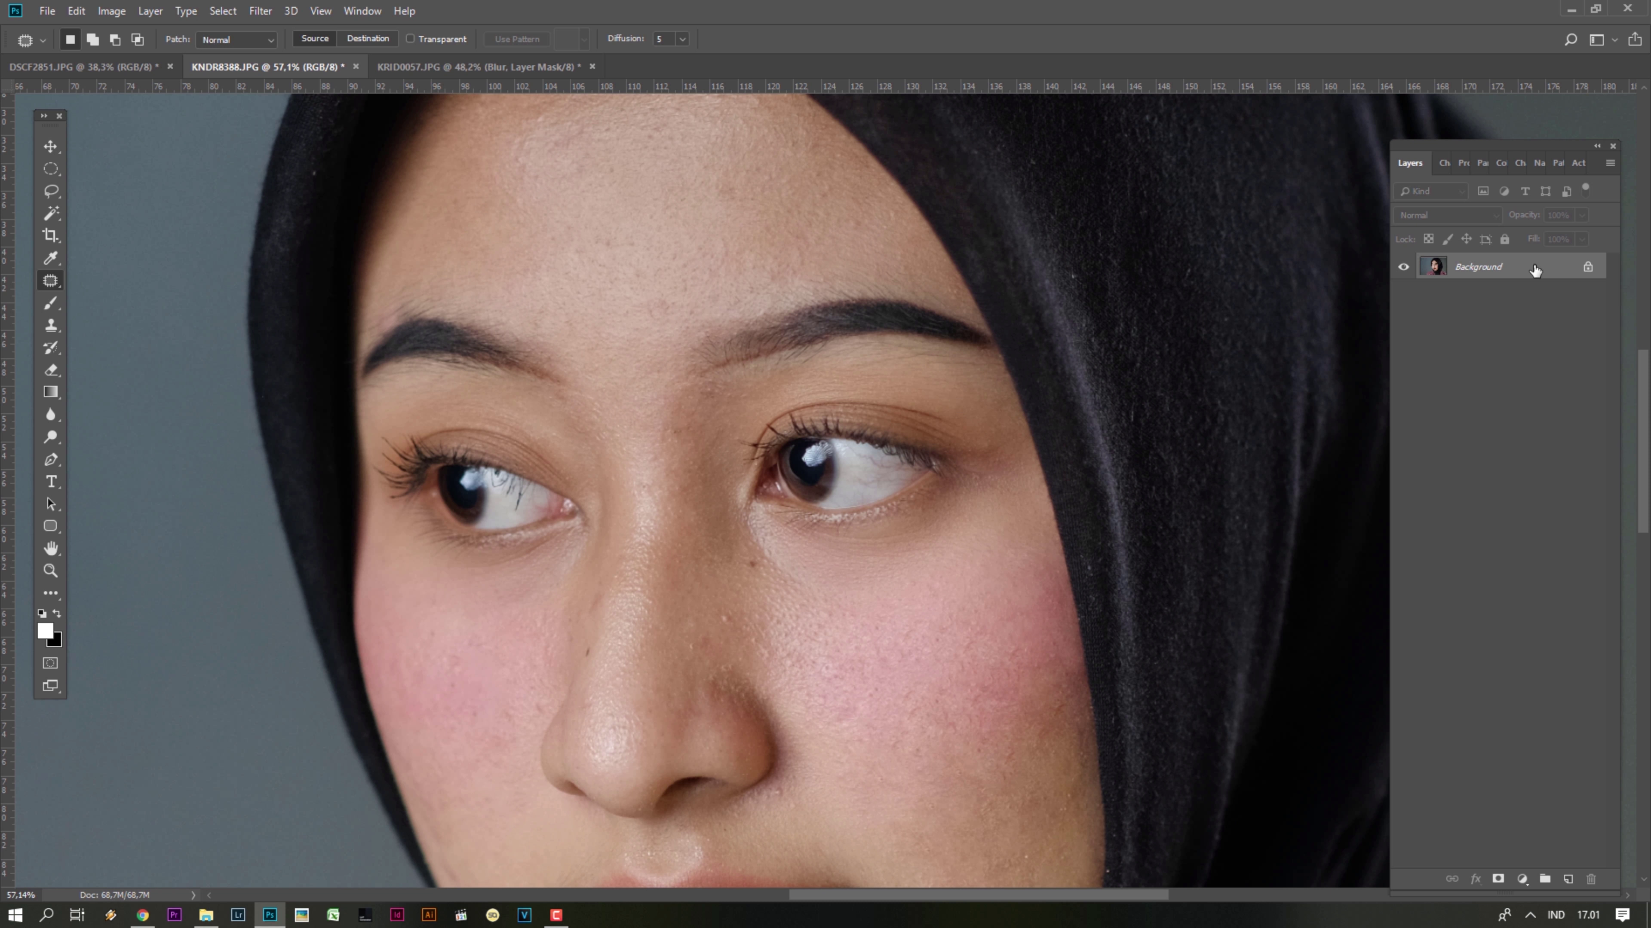
key("ctrl+j")
key("ctrl+j")
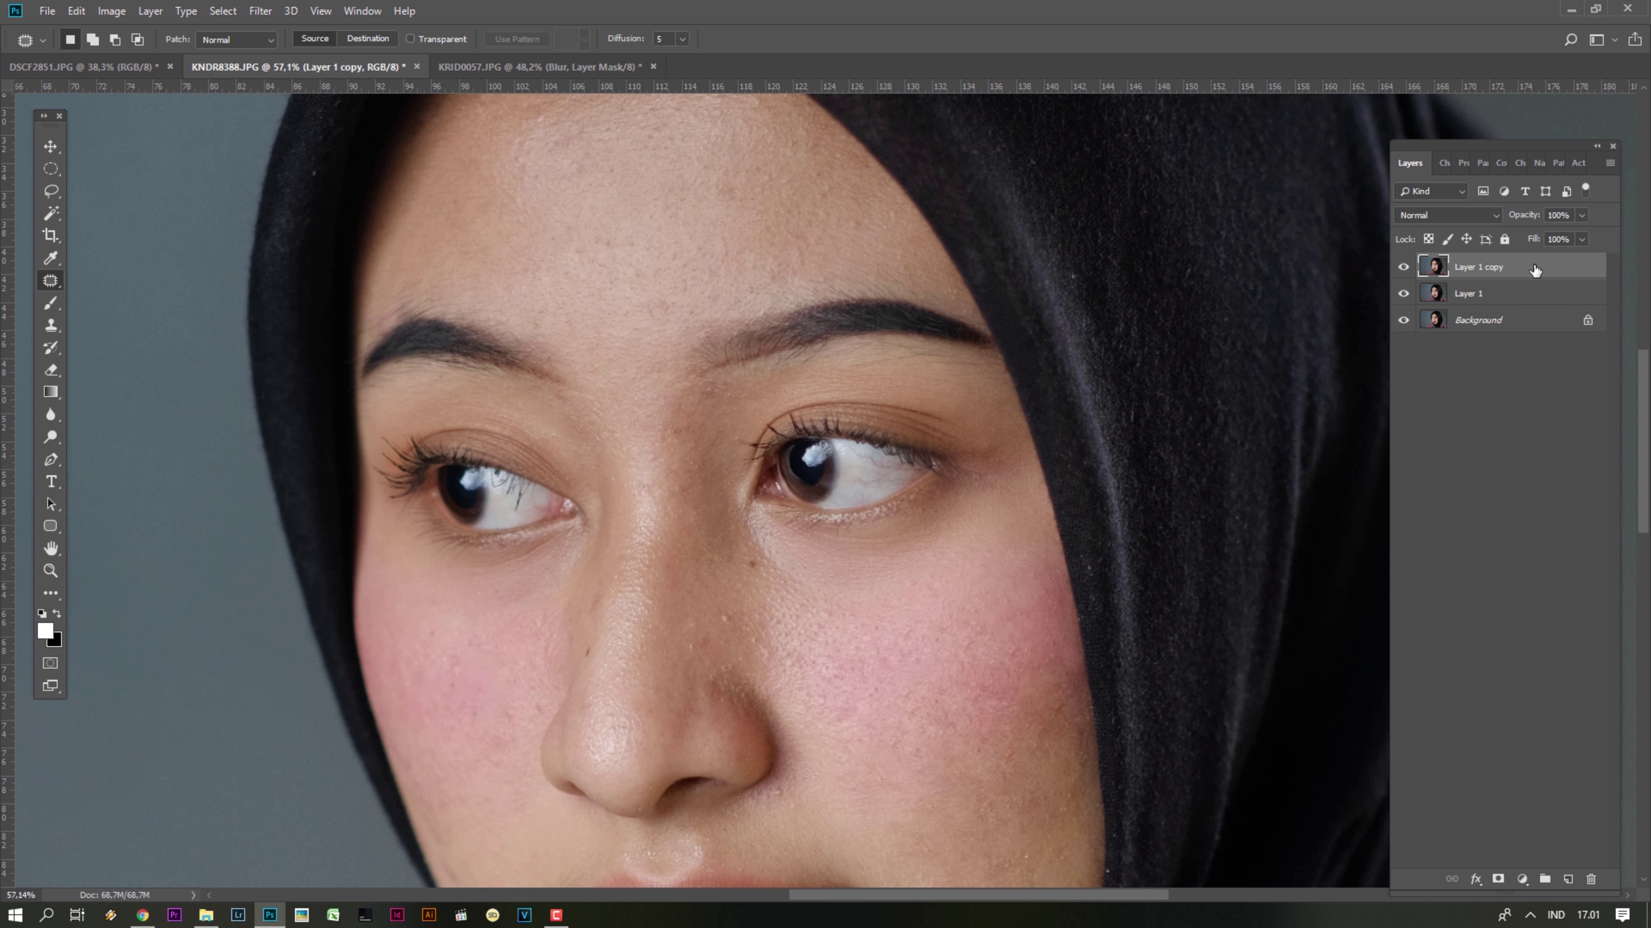
right_click(1535, 270)
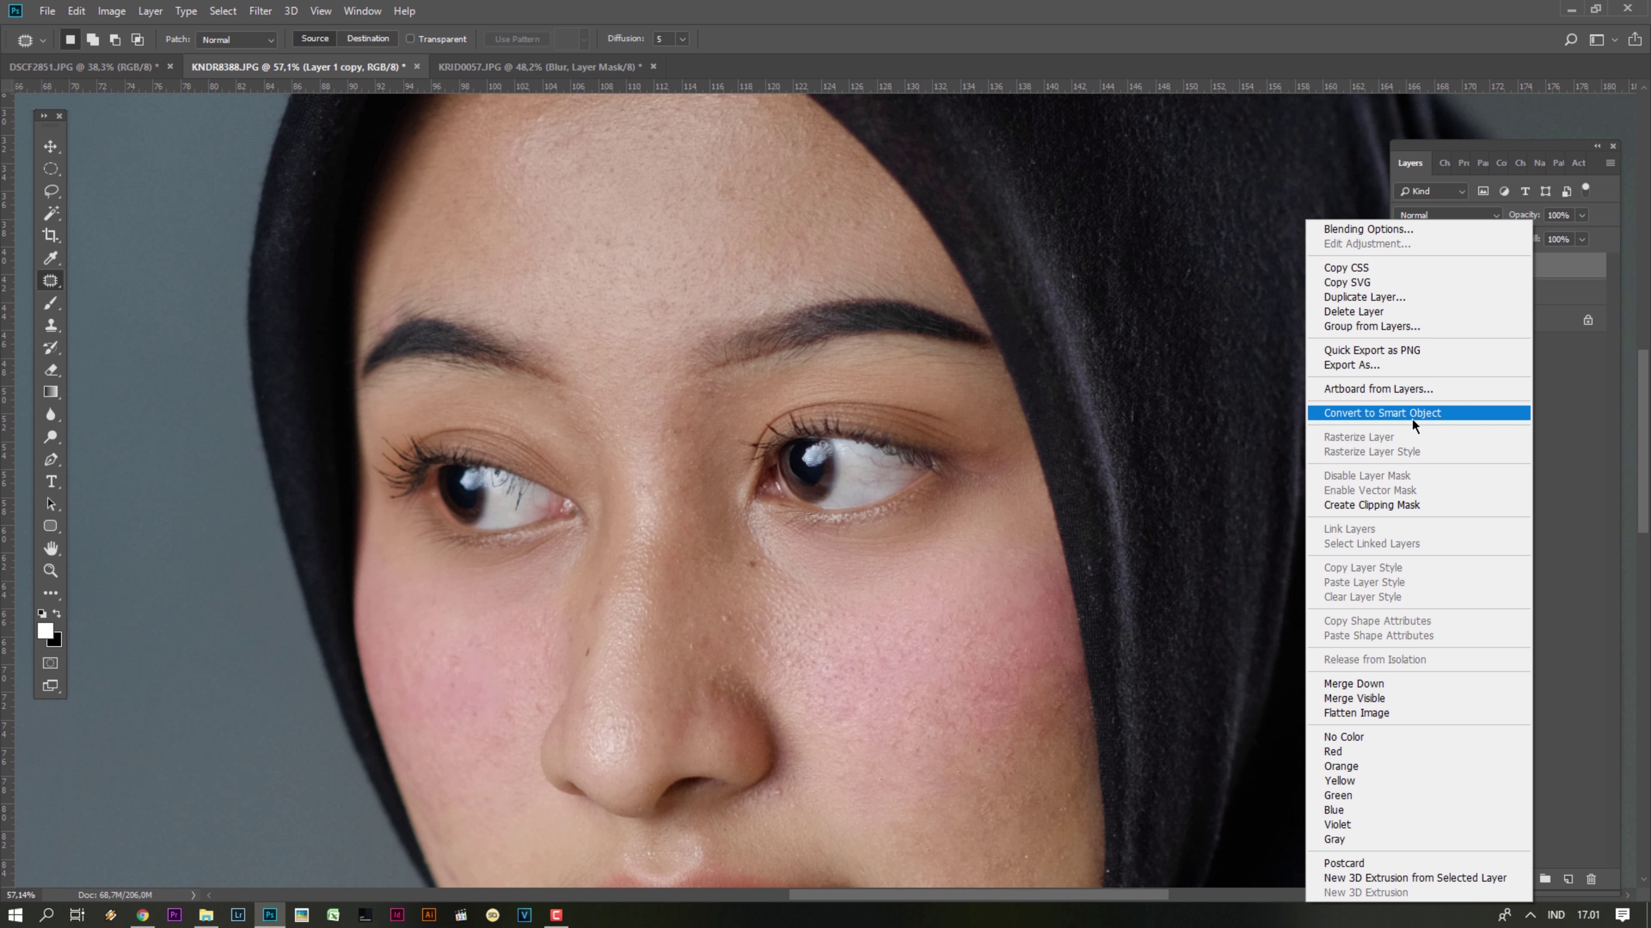
left_click(1412, 418)
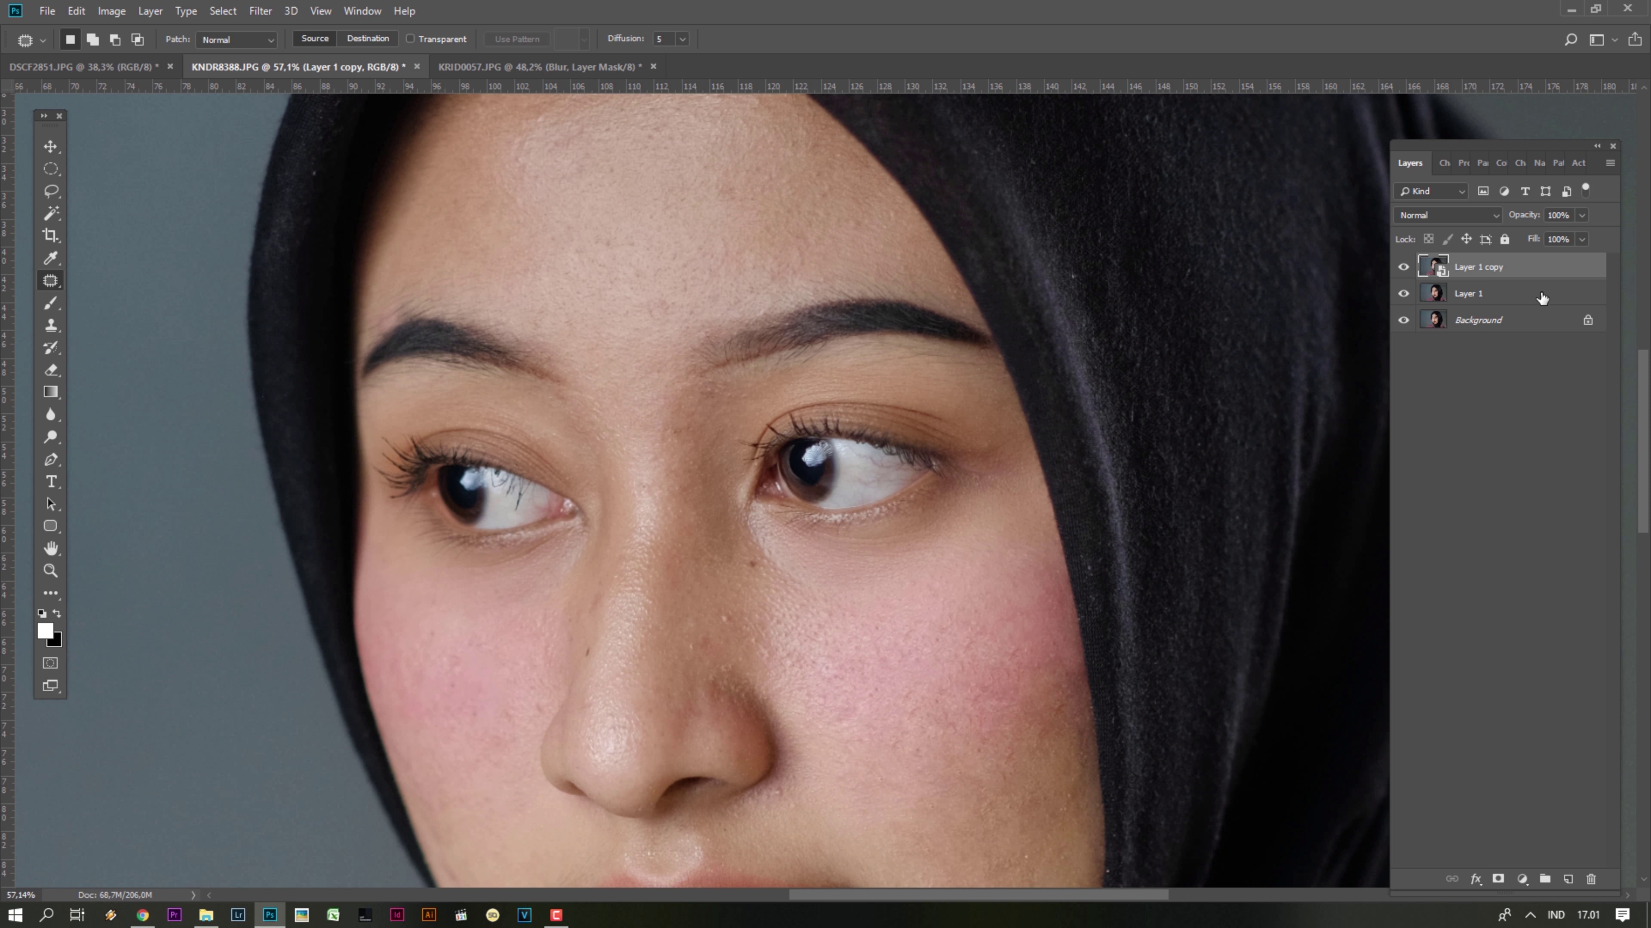
right_click(1541, 298)
left_click(1427, 410)
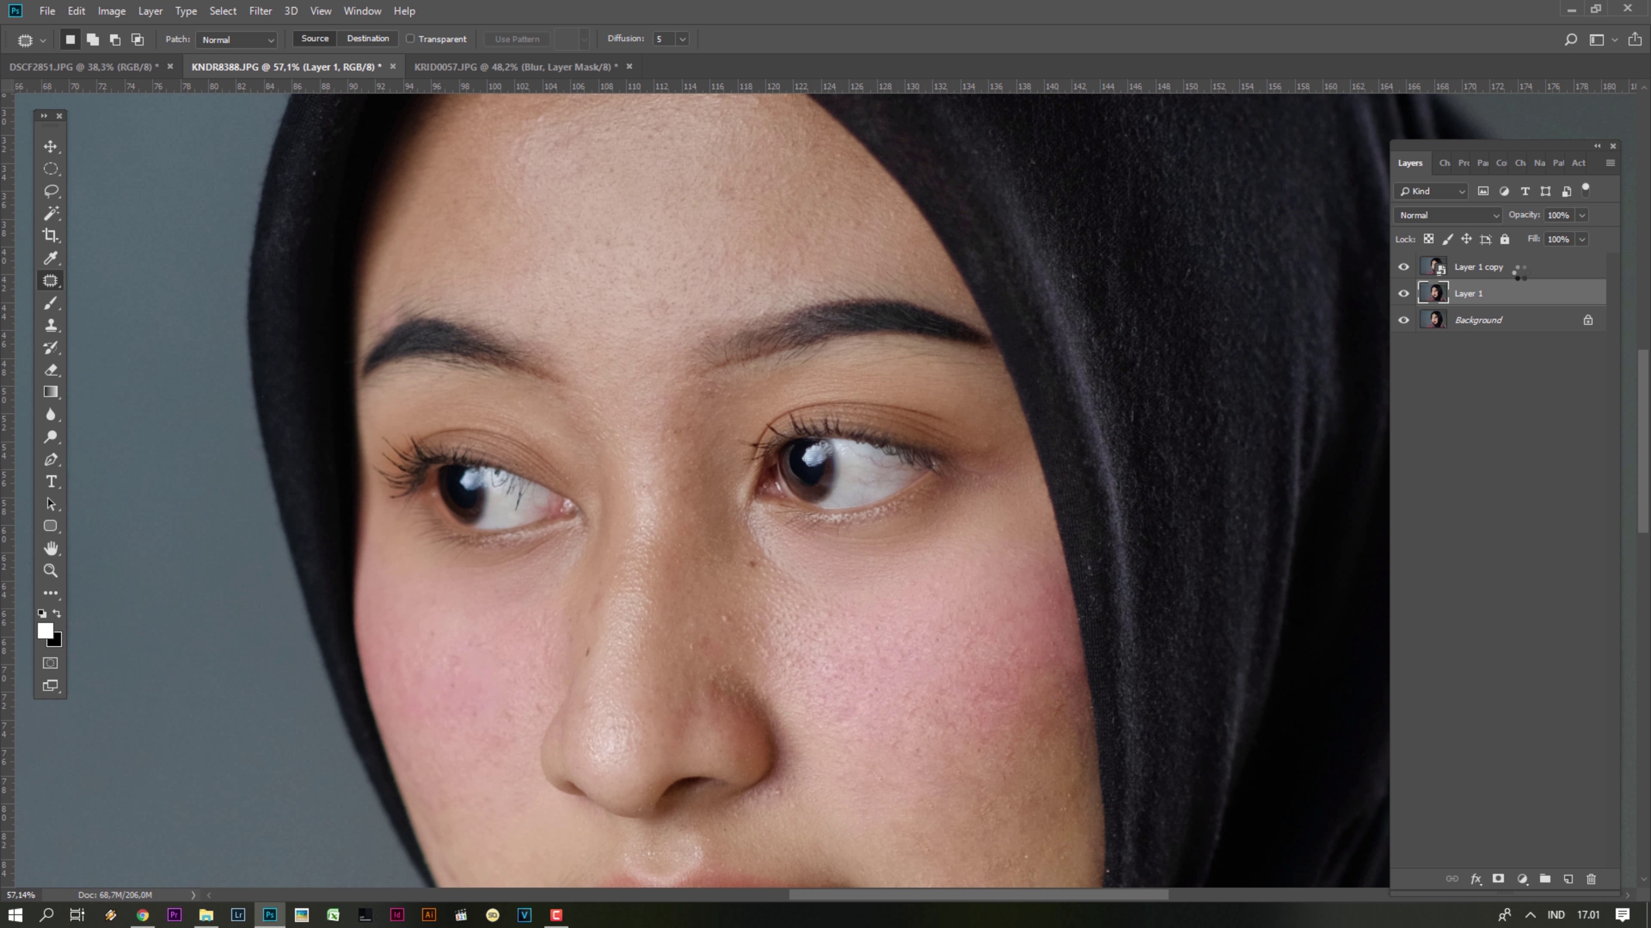
left_click(1560, 266)
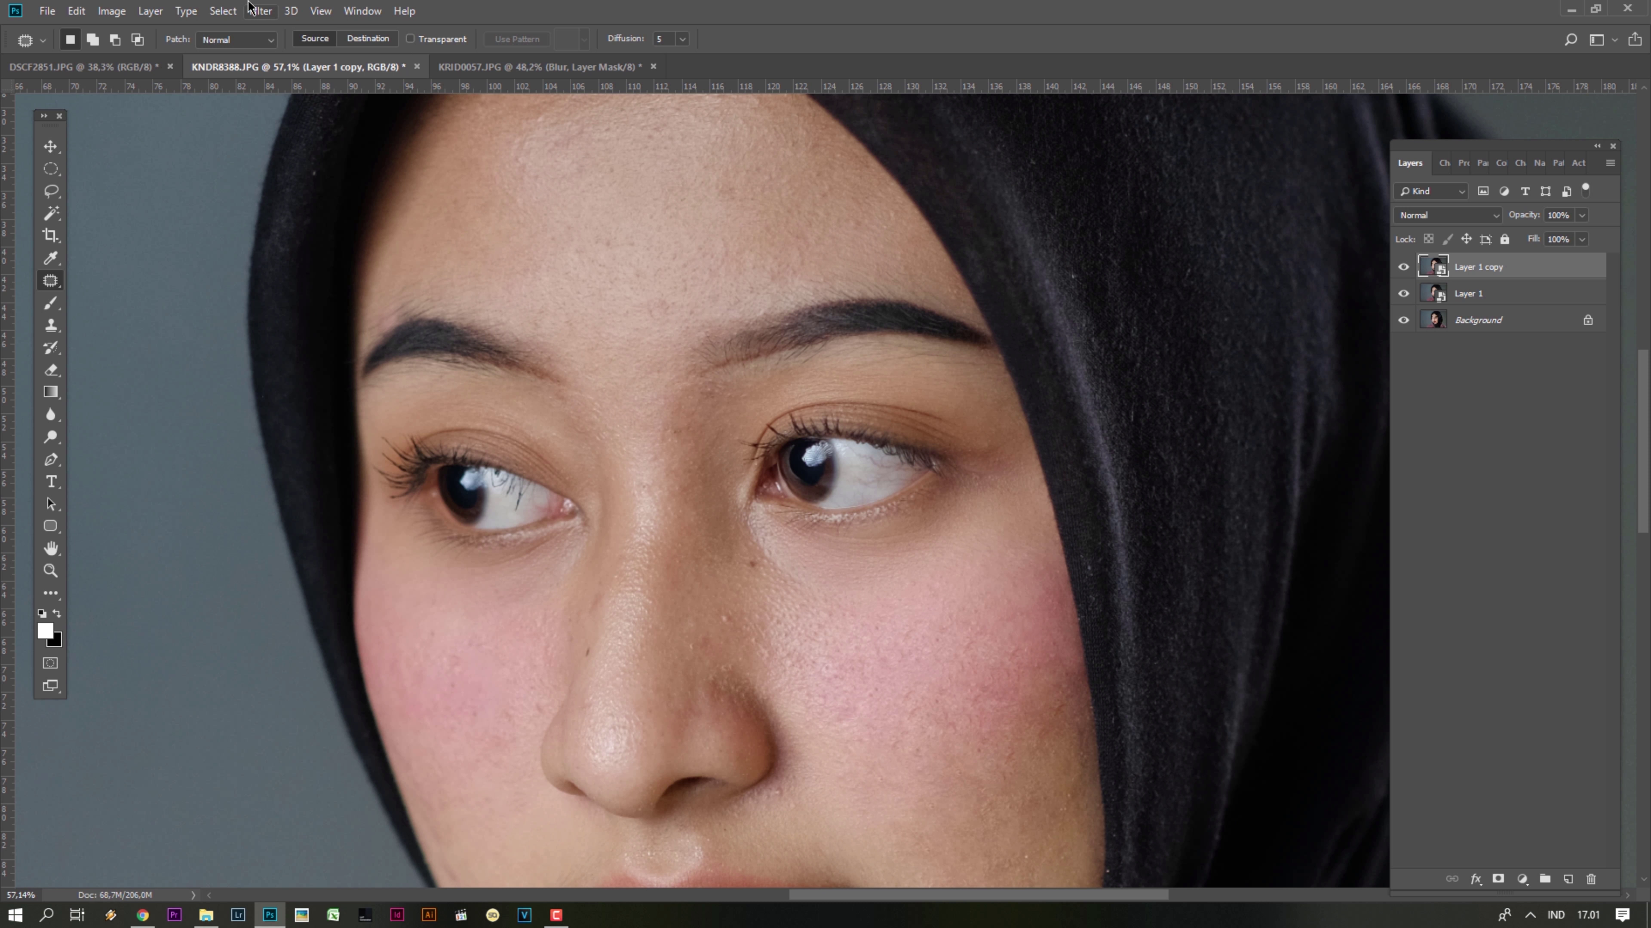
left_click(259, 10)
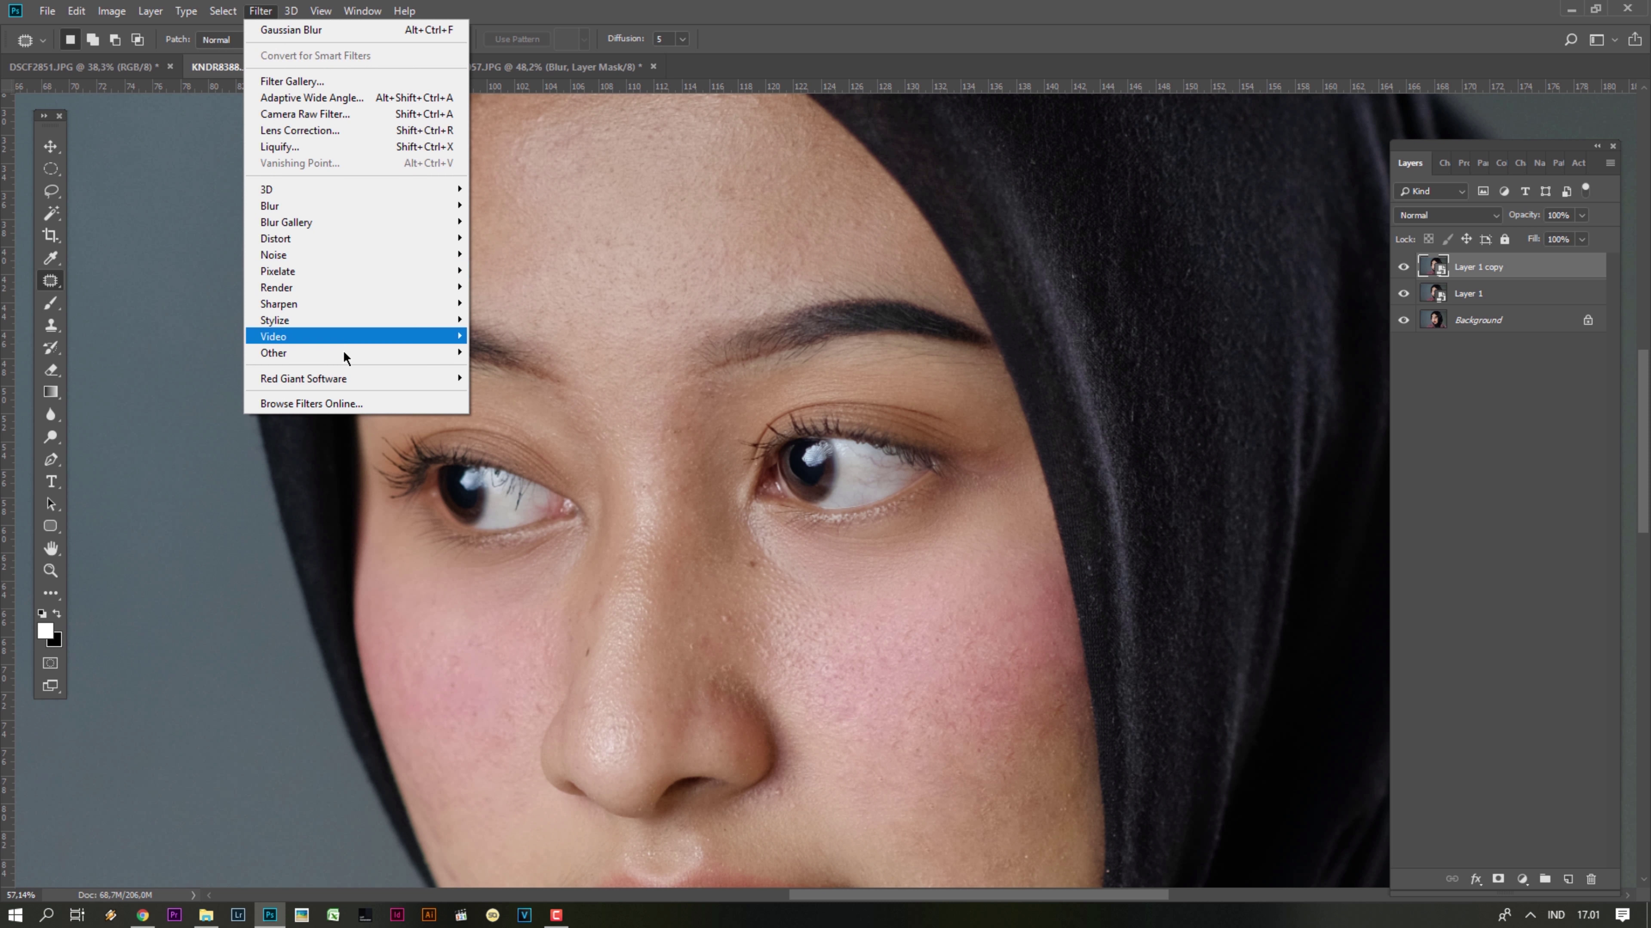
mouse_move(273, 352)
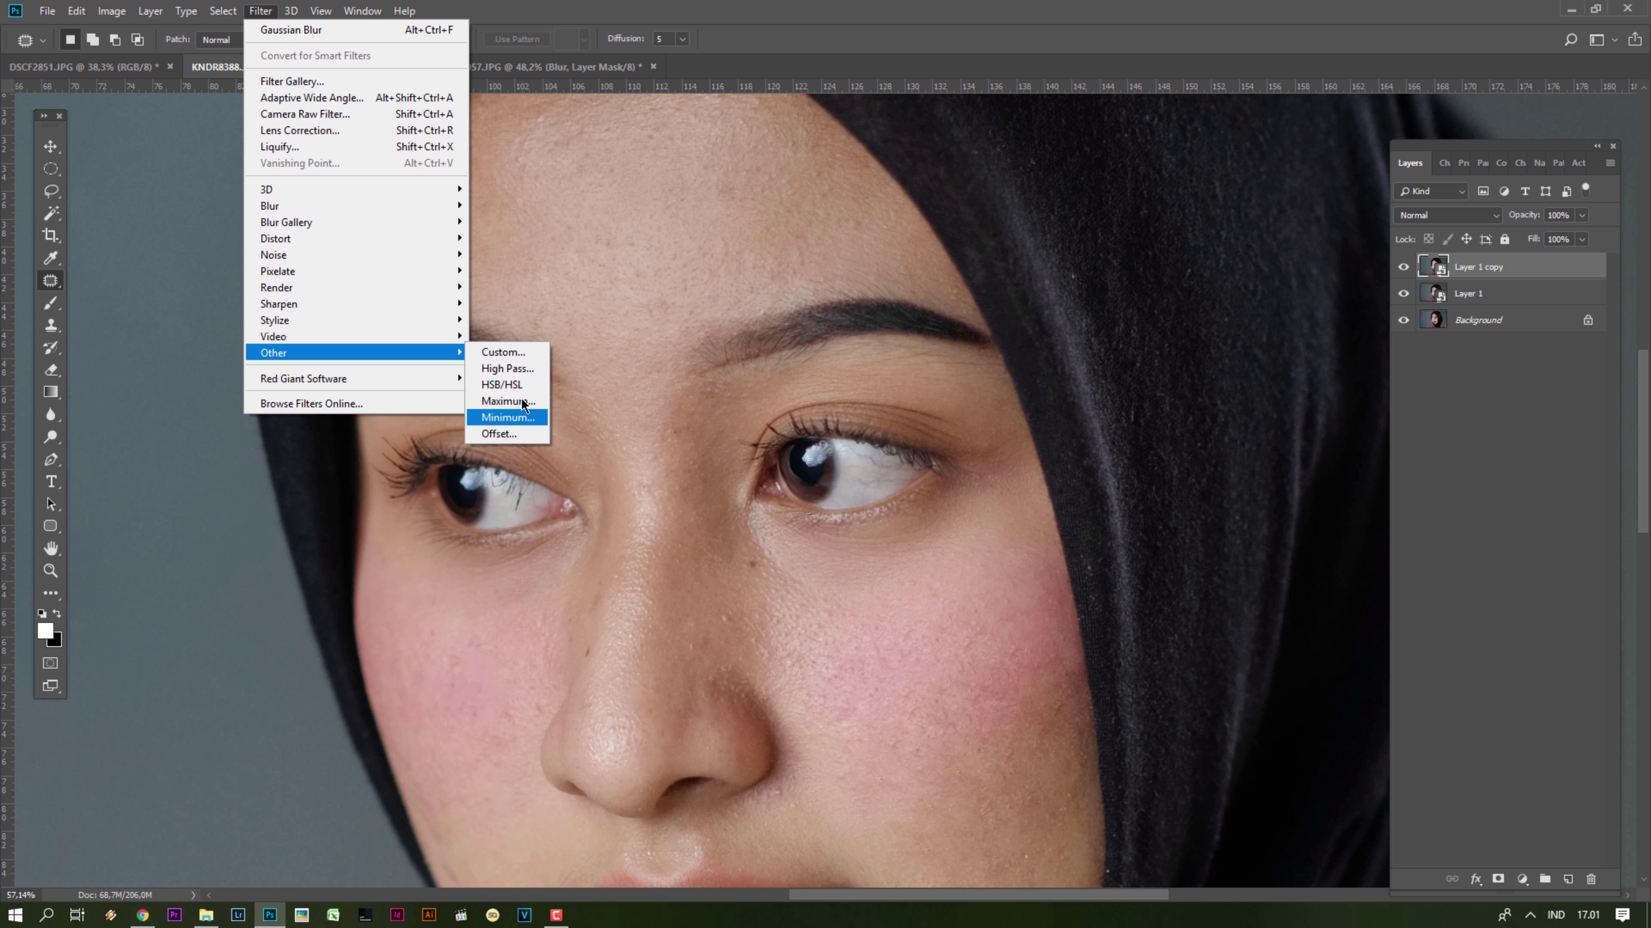
- Apply High Pass to Layer 1 copy and a 17-pixel Gaussian Blur to Layer 1
left_click(519, 374)
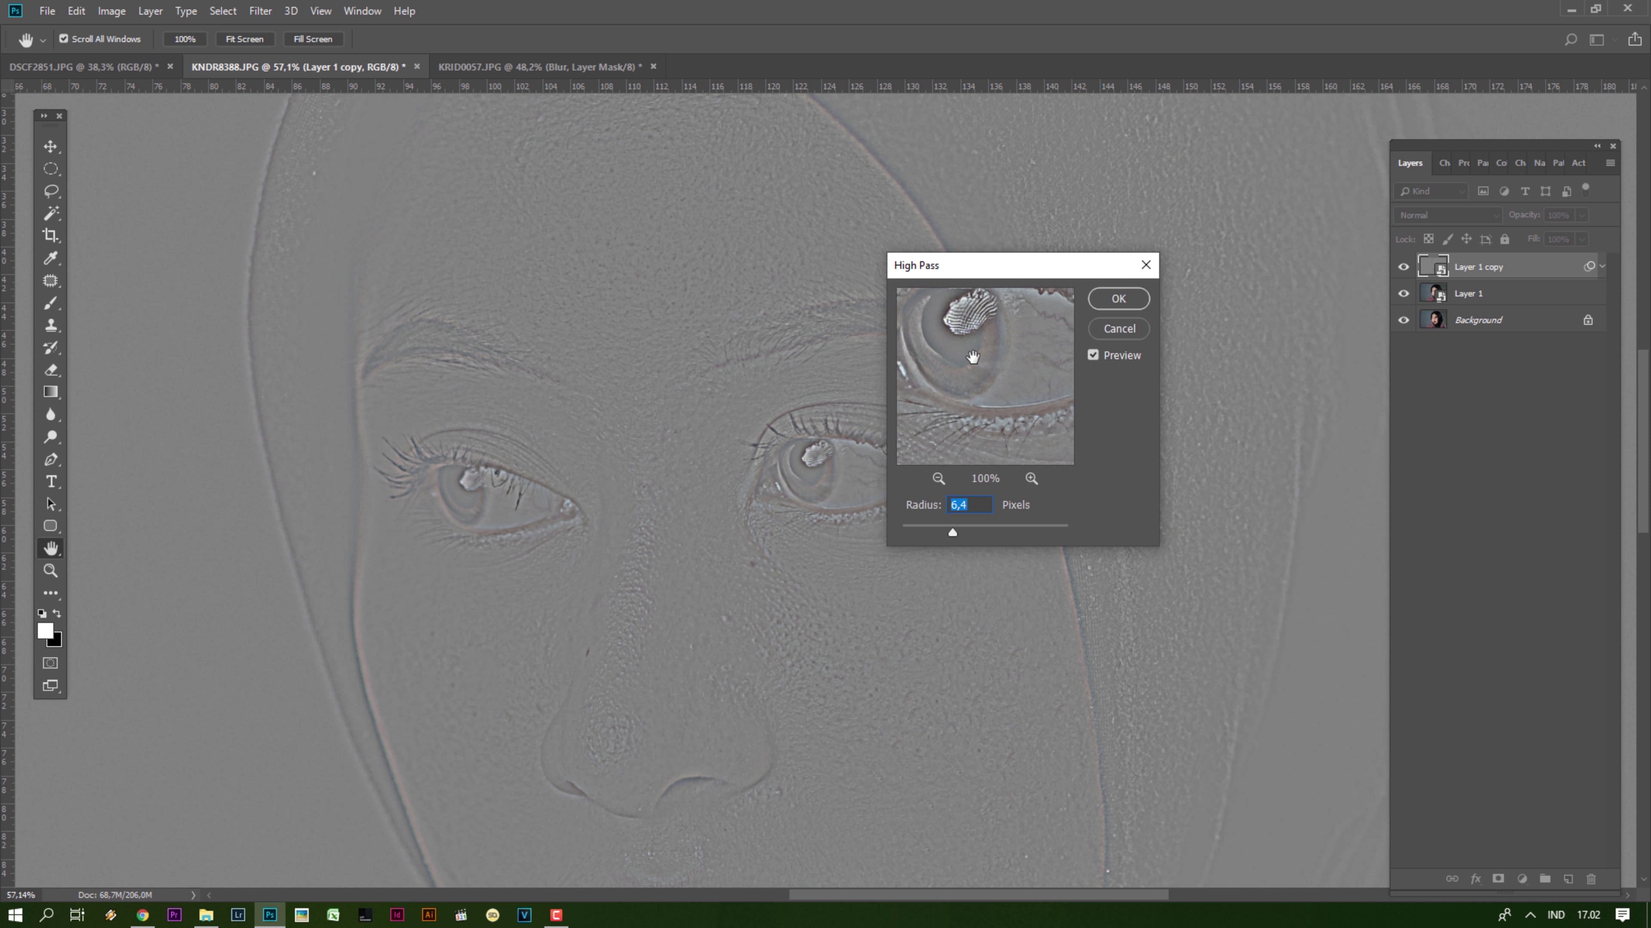
left_click(1118, 298)
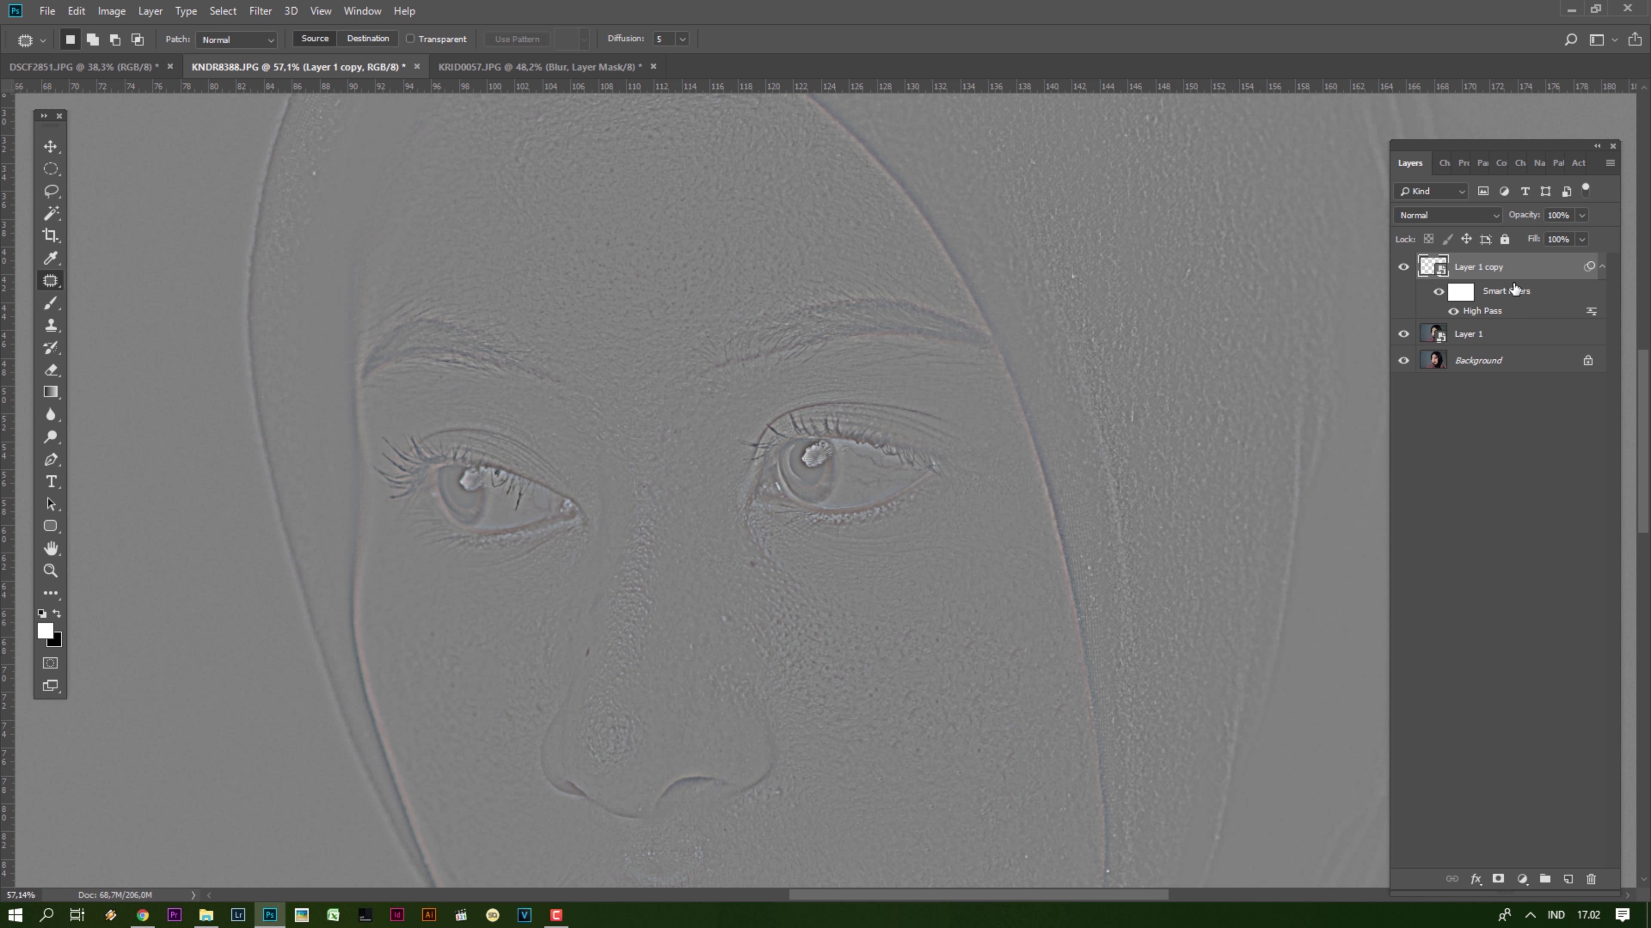
left_click(1512, 333)
left_click(260, 10)
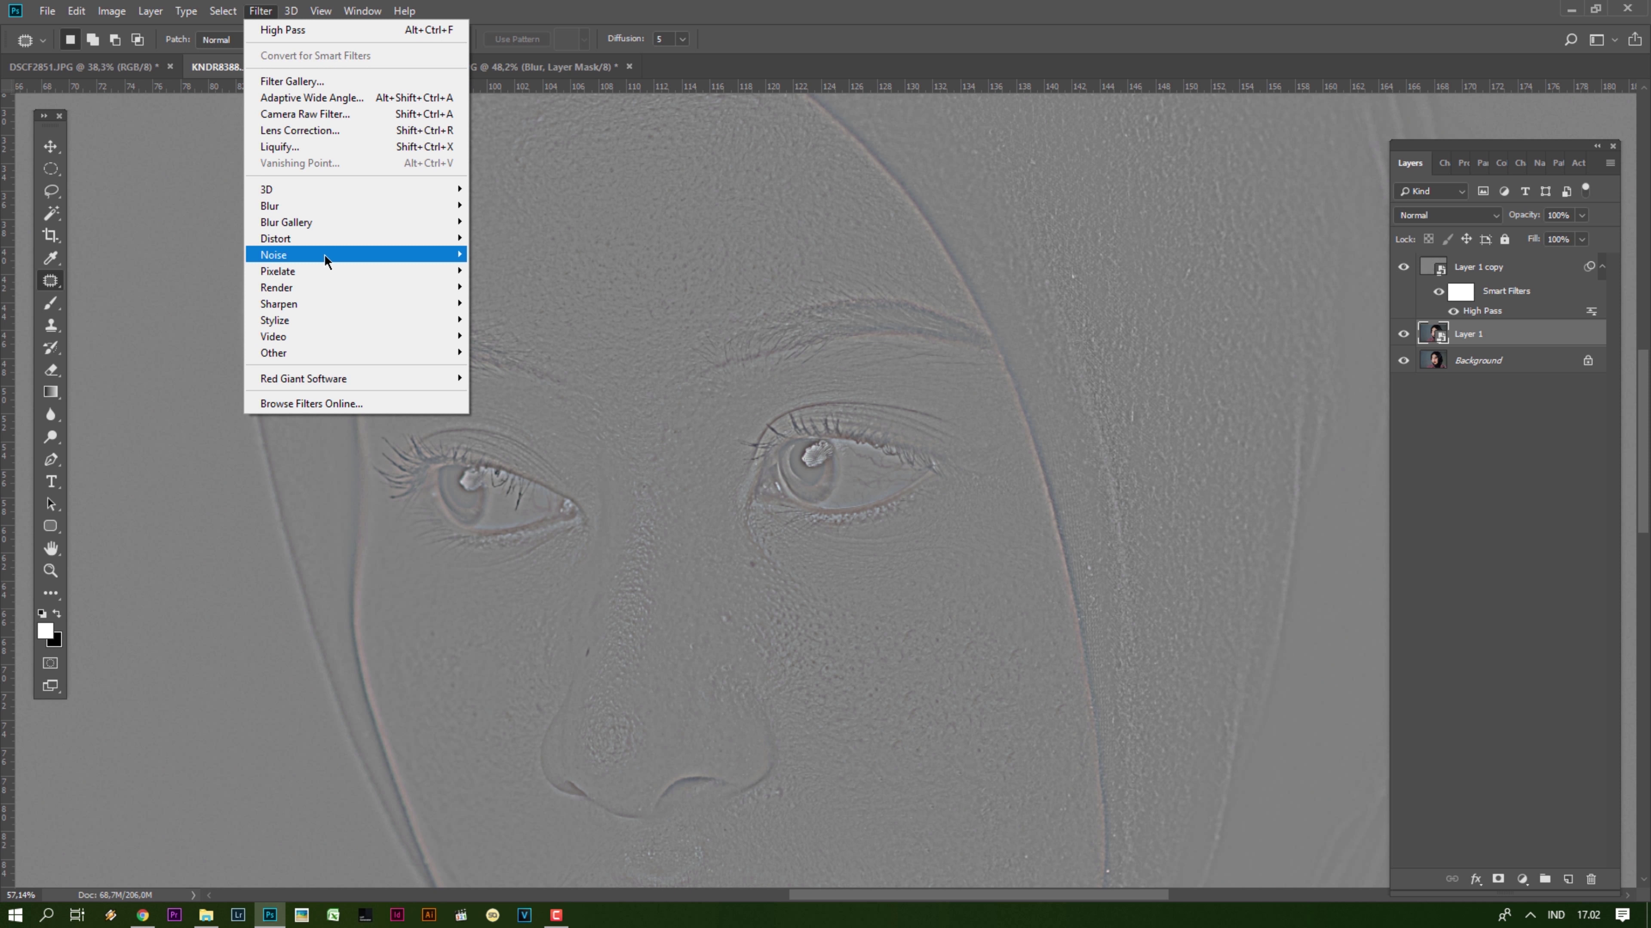
mouse_move(270, 207)
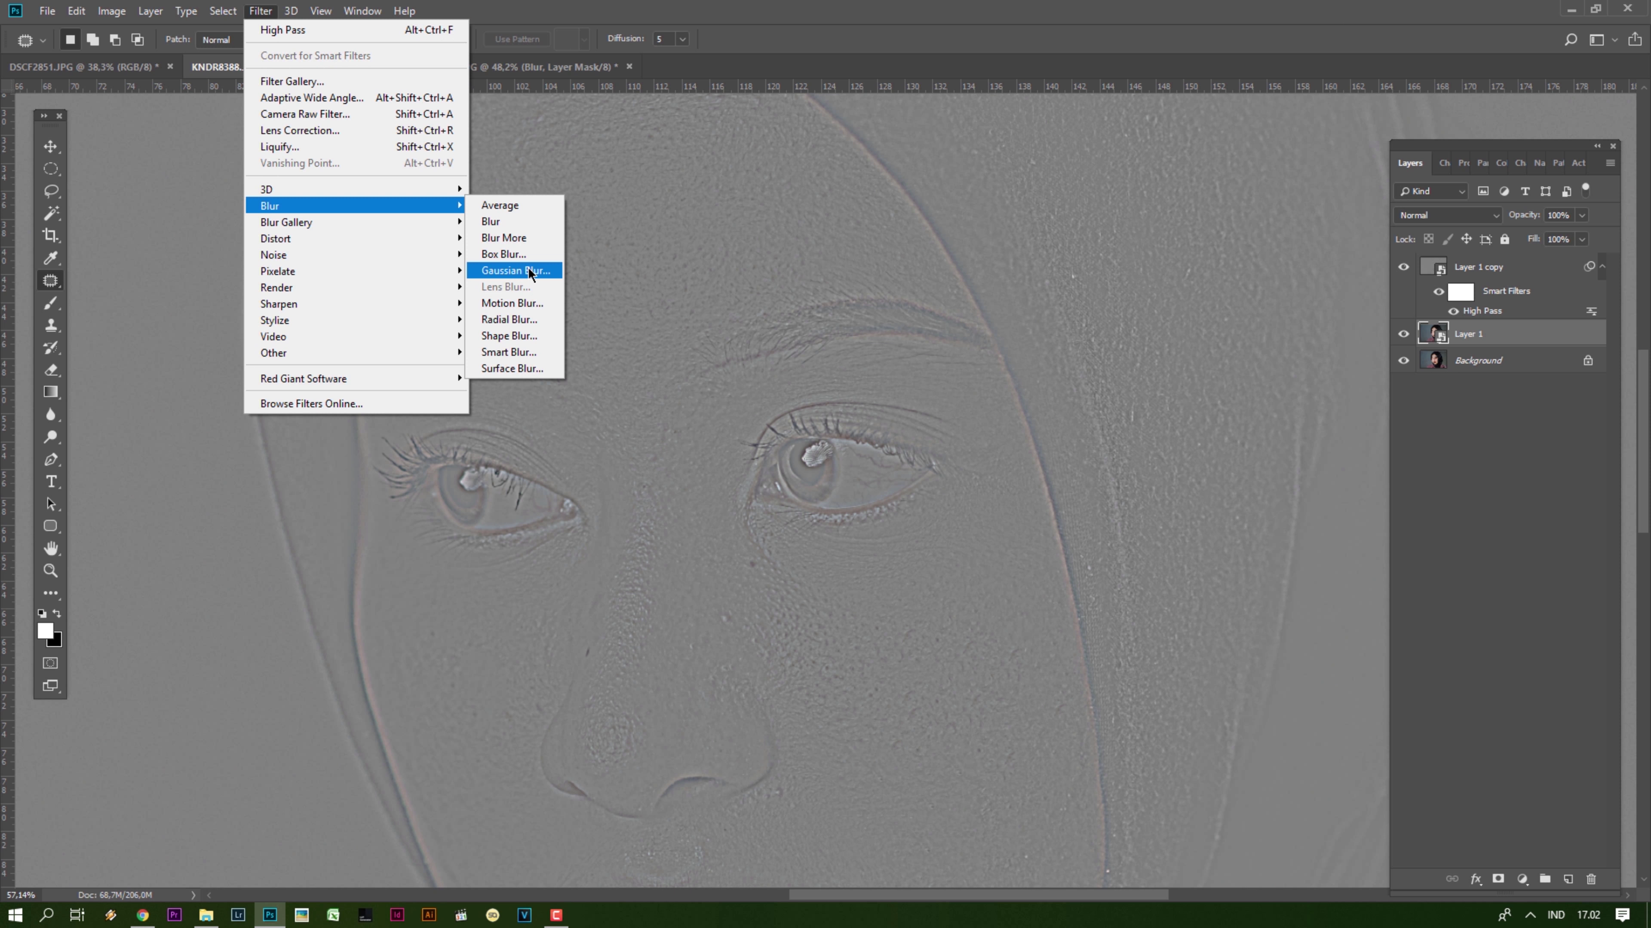
left_click(529, 271)
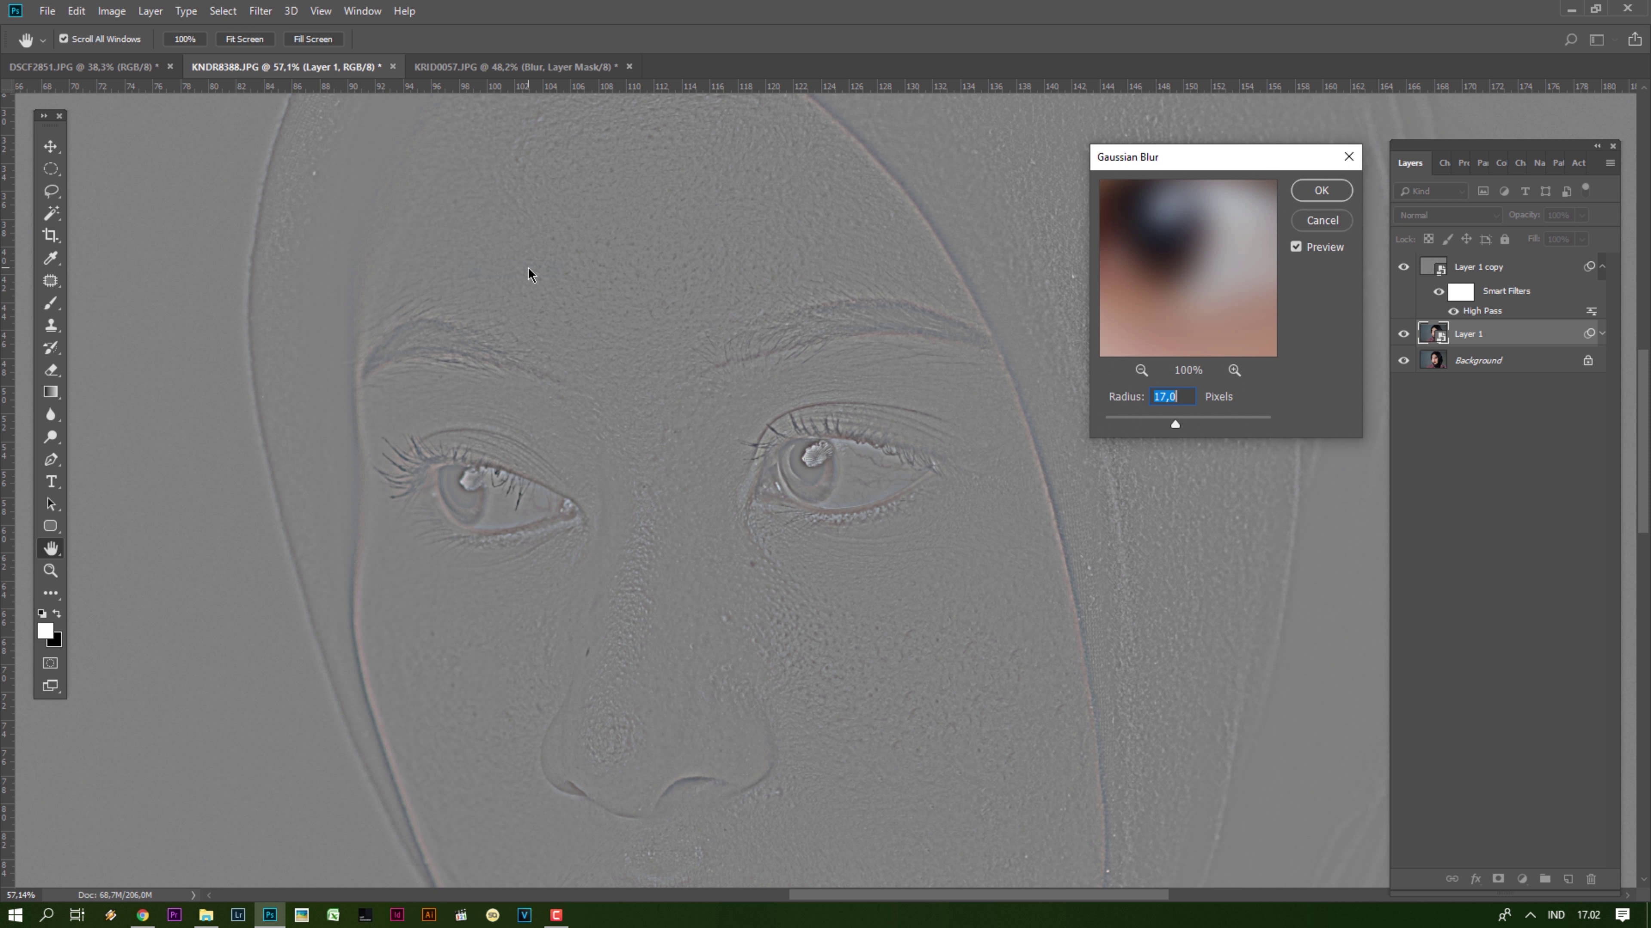
left_click(1323, 192)
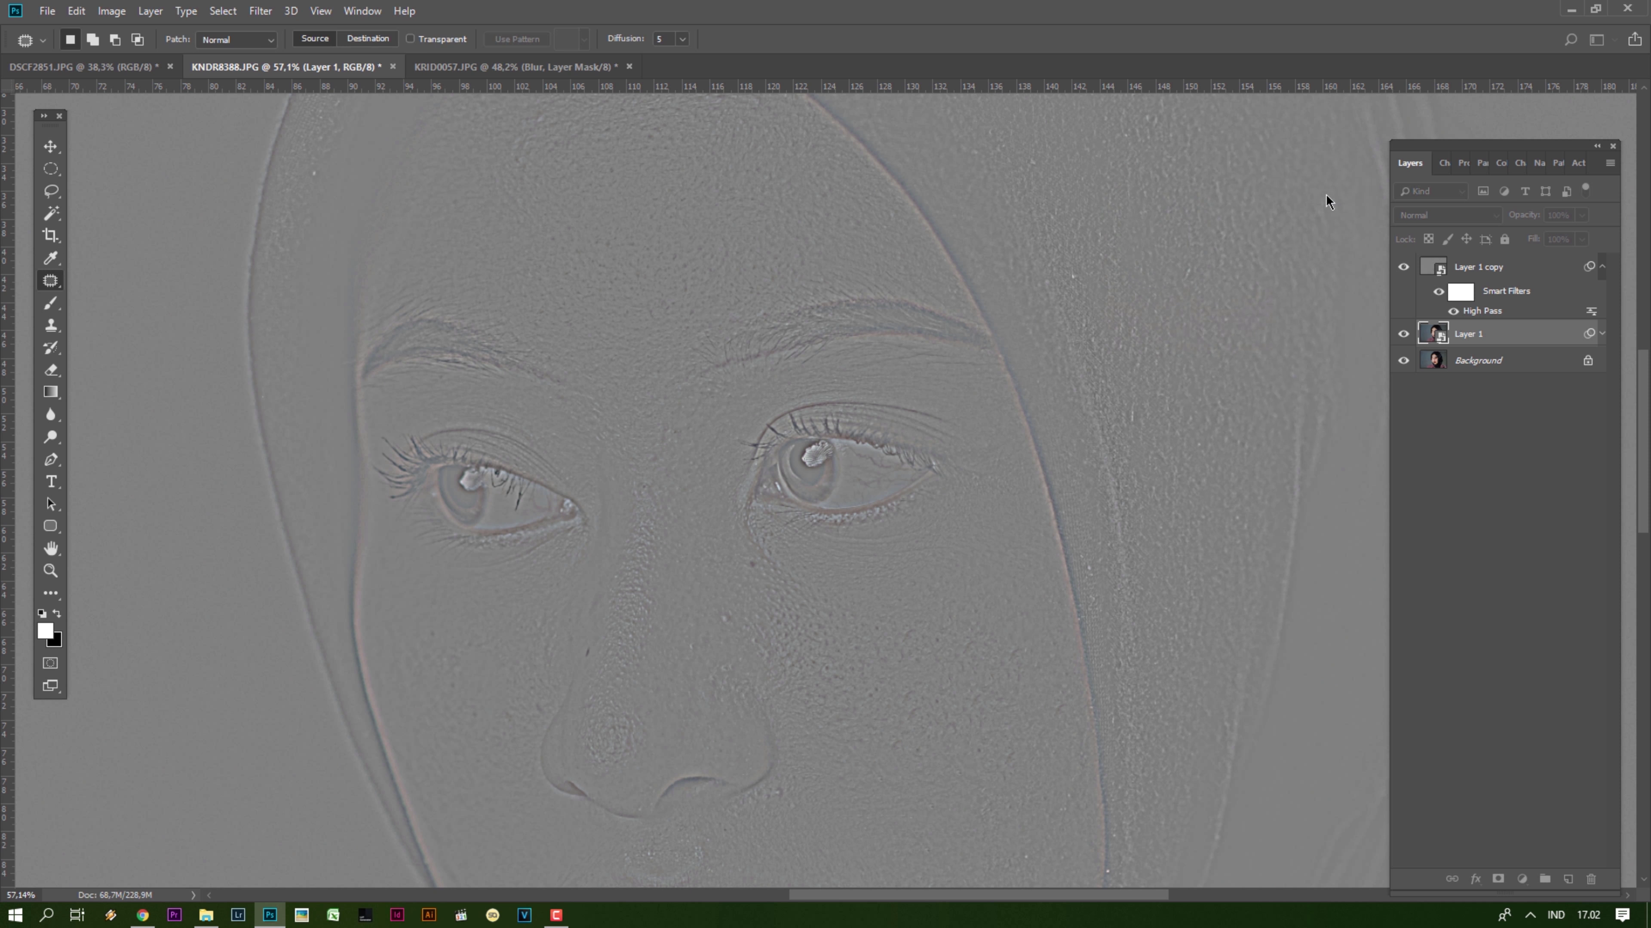
- Set the Layer 1 copy high-pass layer's blend mode to Soft Light
left_click(1534, 278)
left_click(1473, 214)
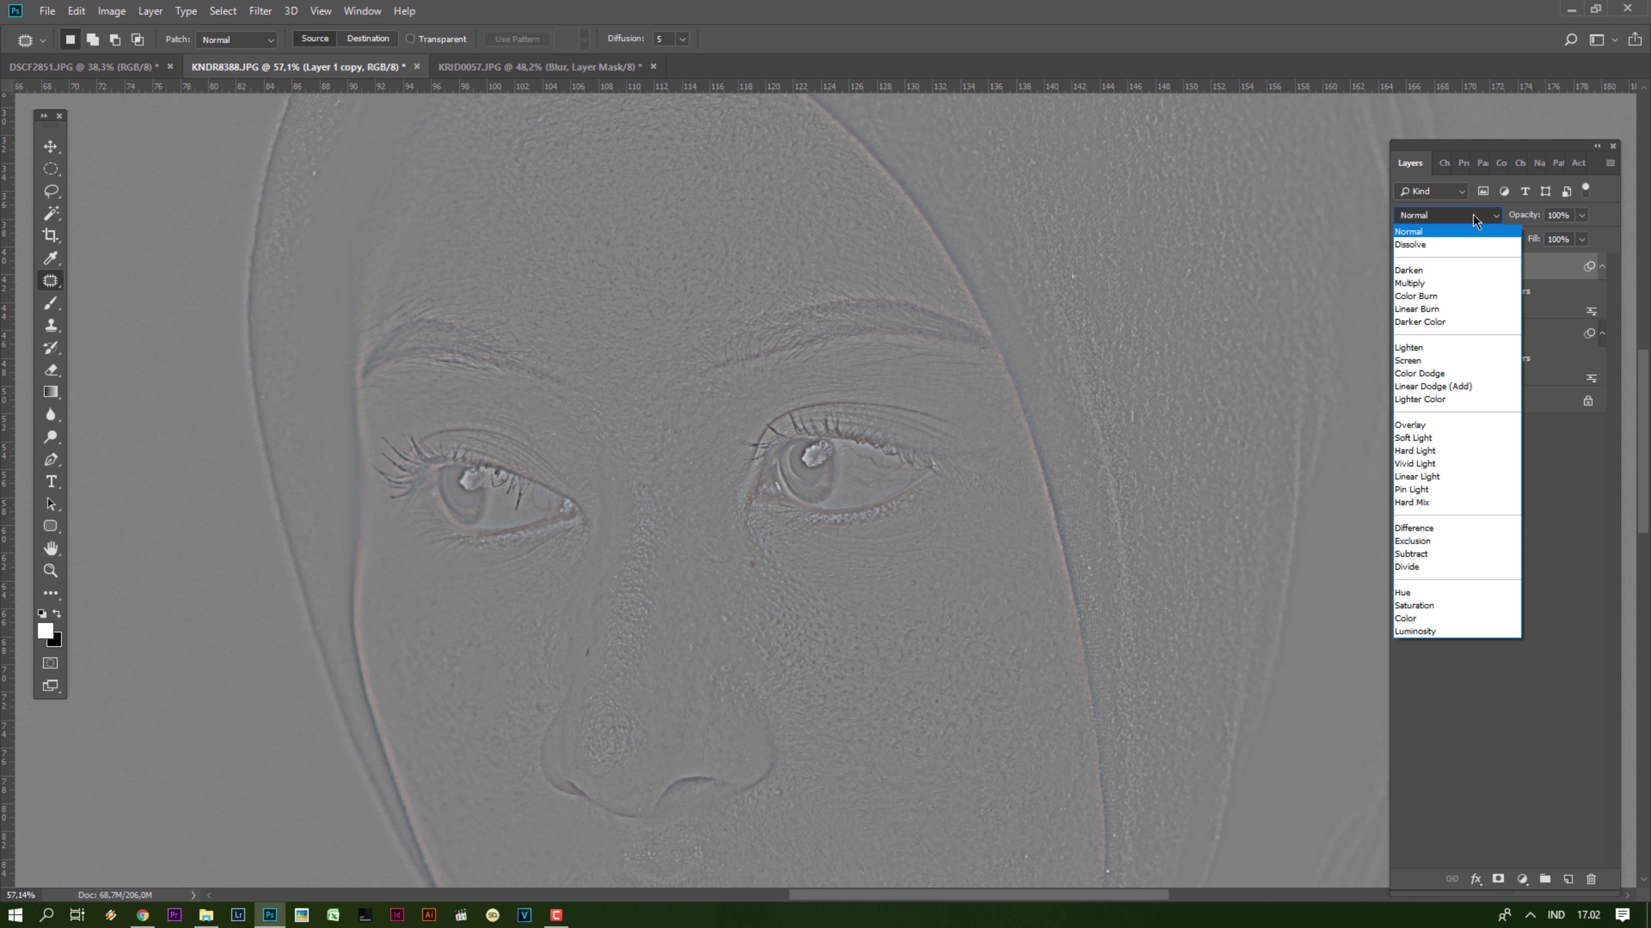
left_click(1401, 441)
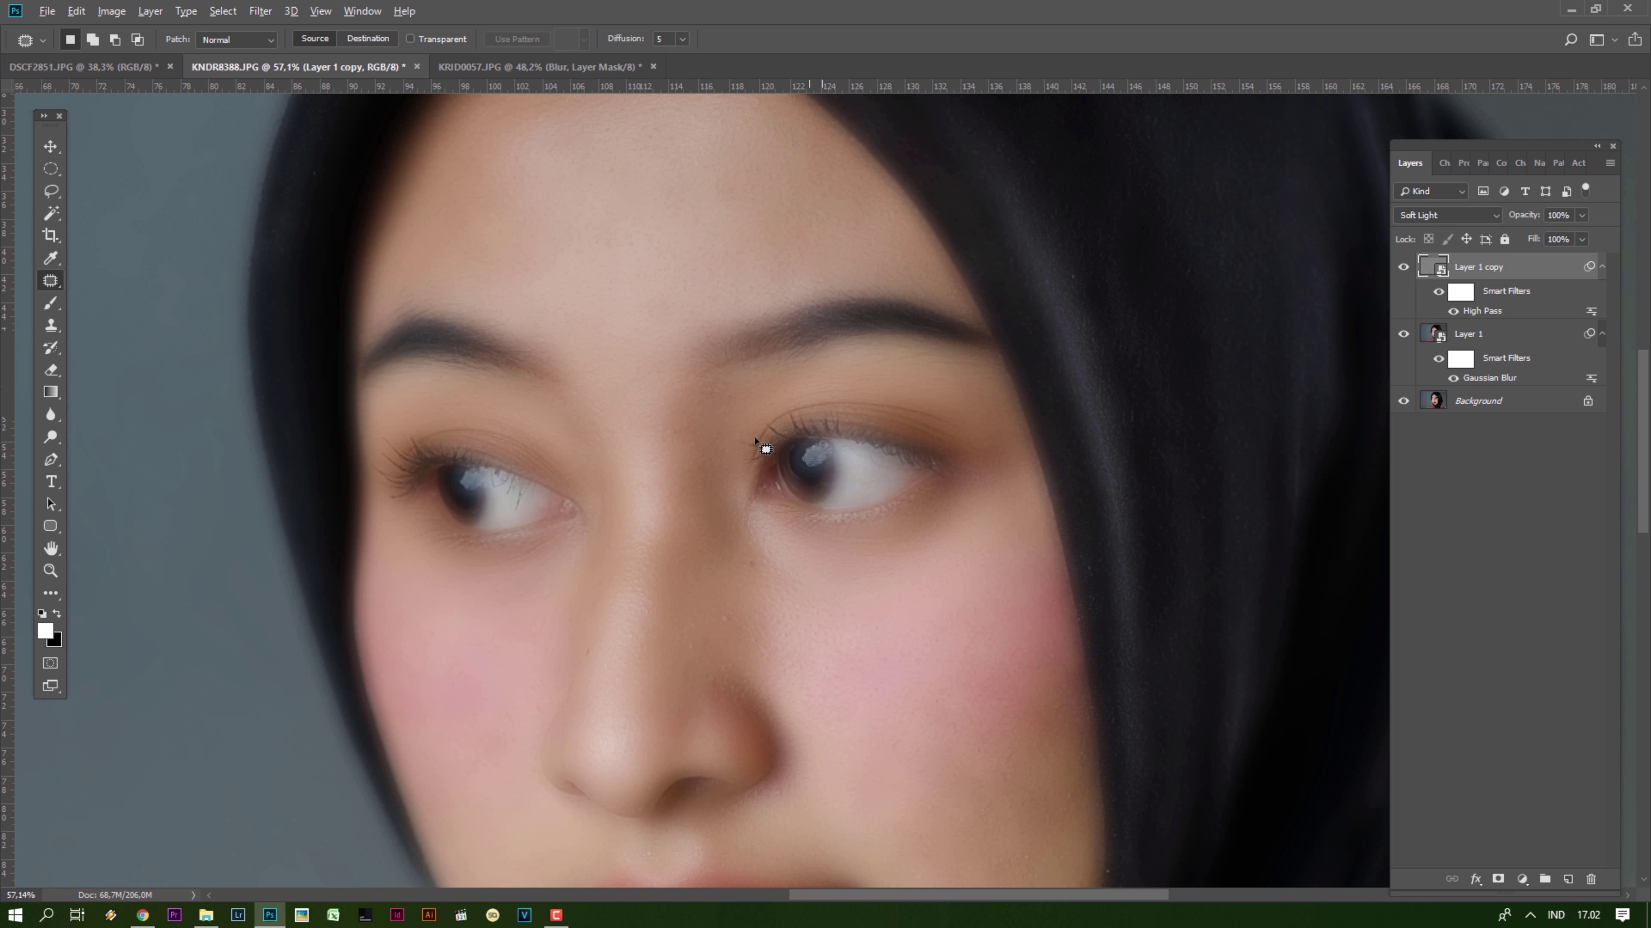
scroll(755, 443, "up", 3)
scroll(532, 447, "down", 3)
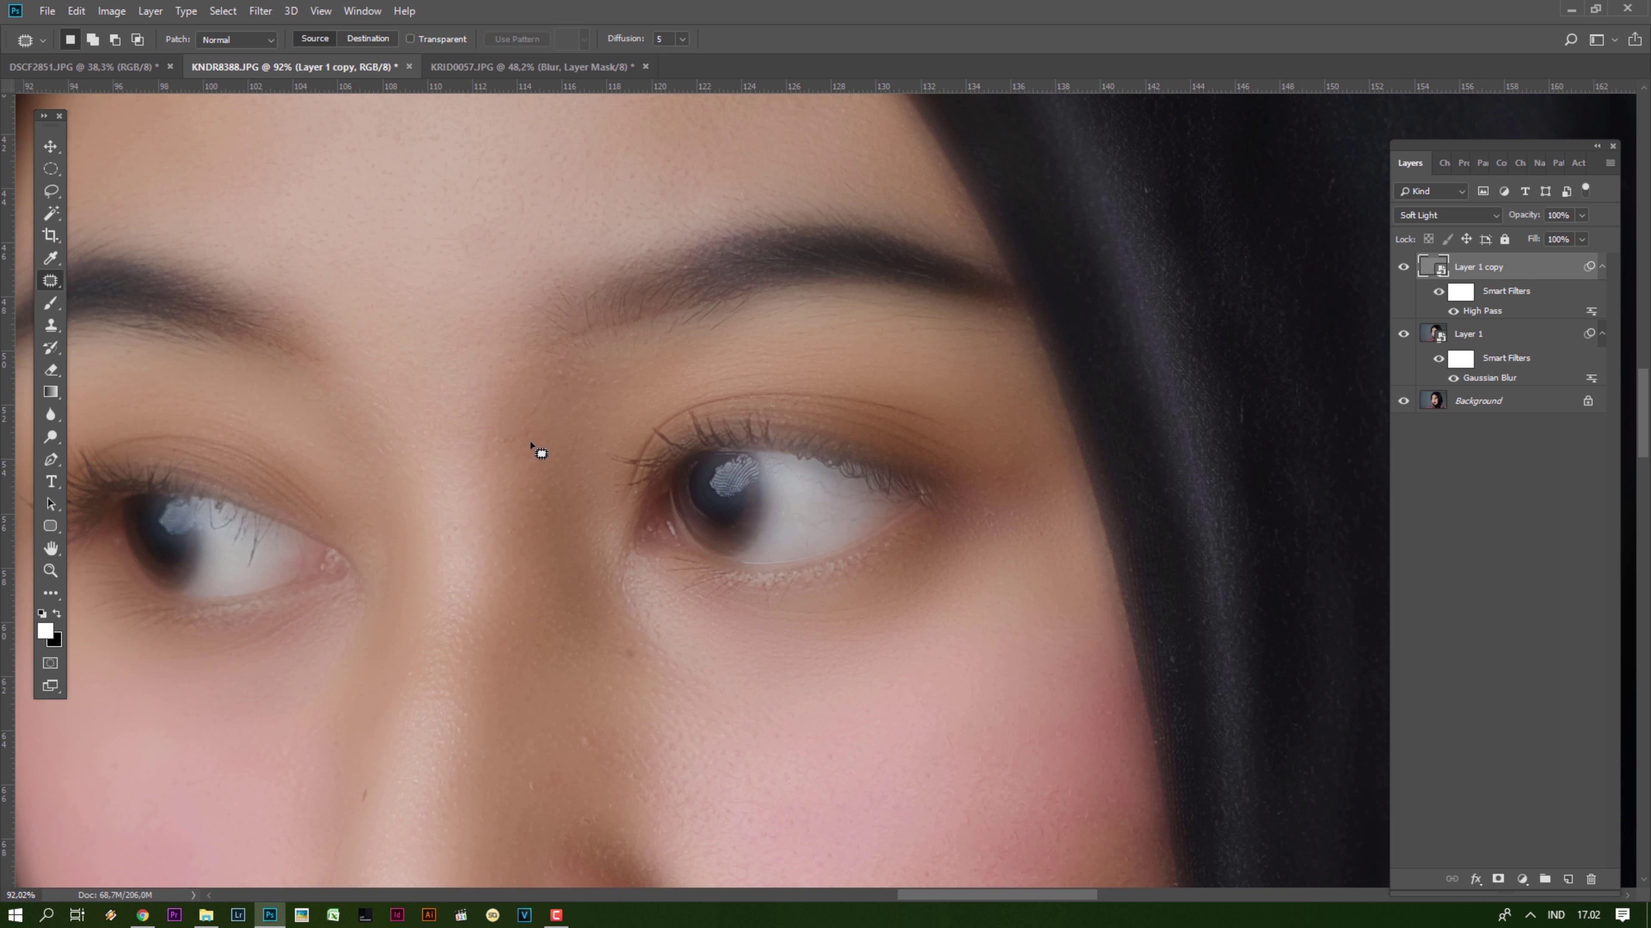
scroll(536, 449, "down", 2)
- Keep Layer 1's blend mode at Normal and undo an accidental colour inversion
left_click(1499, 334)
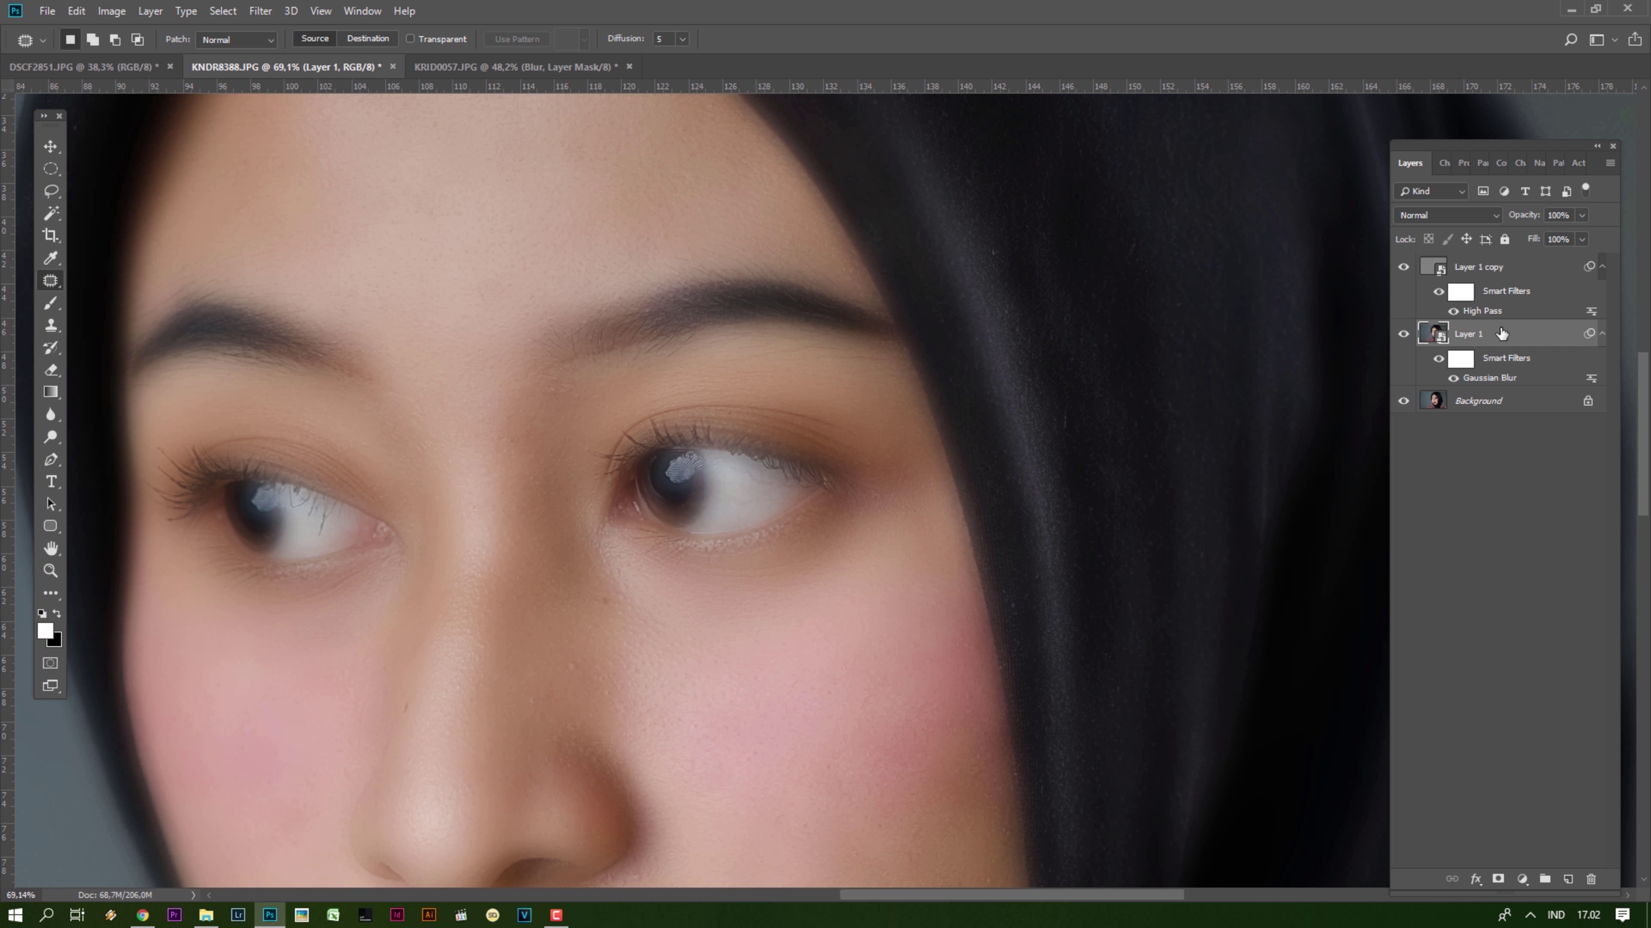
left_click(1496, 217)
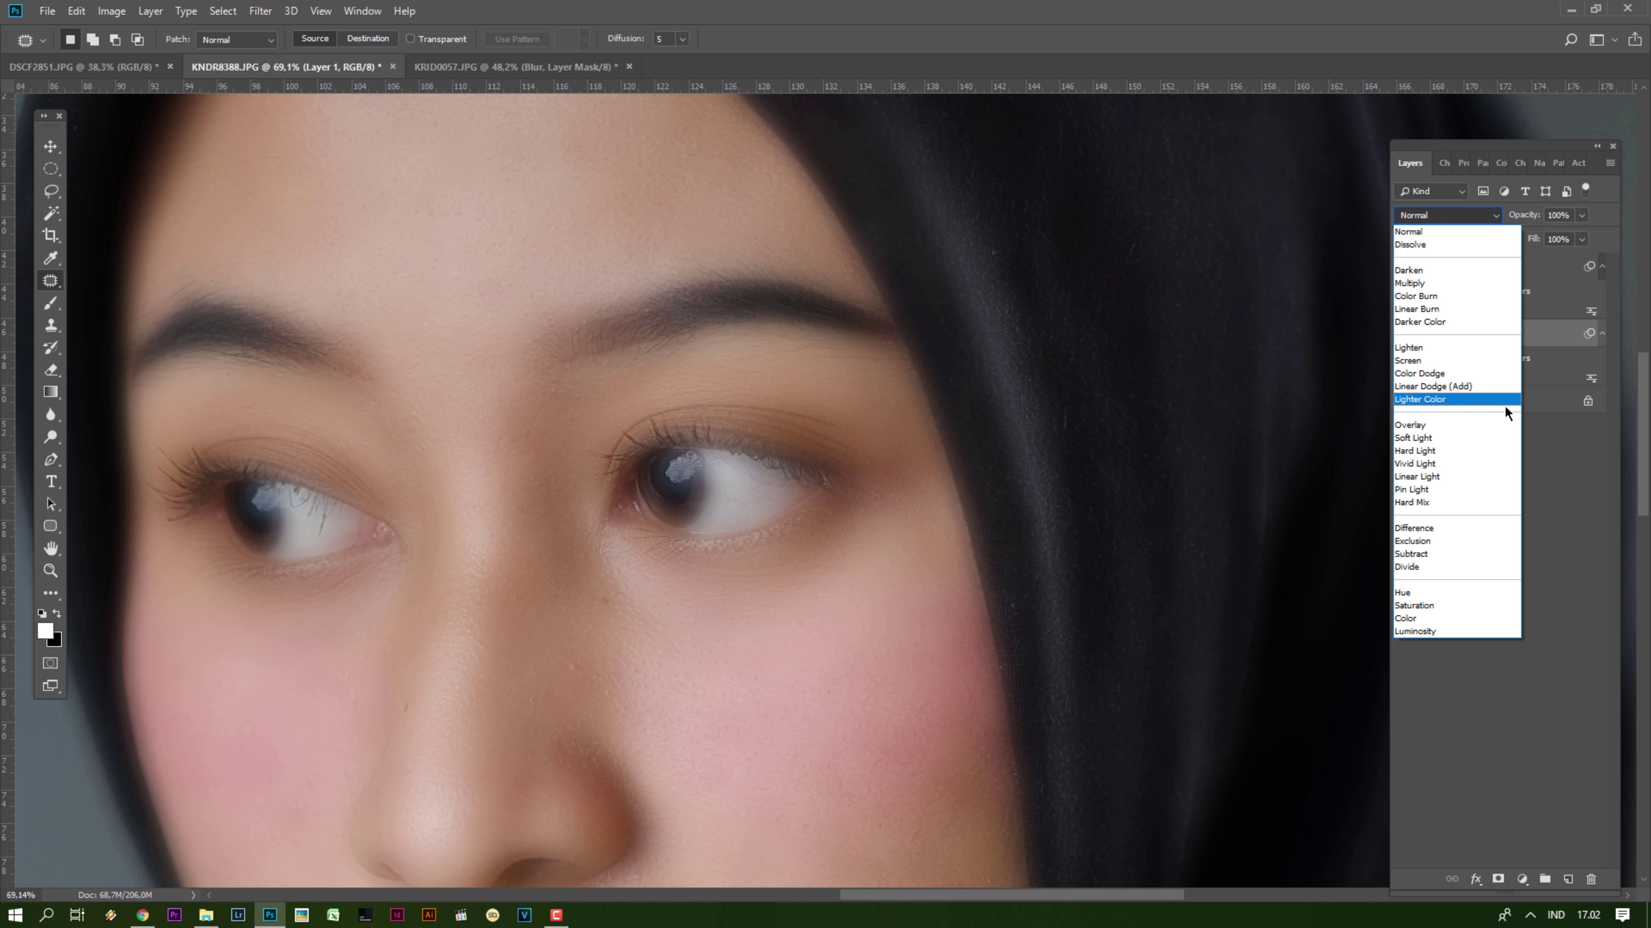
left_click(1588, 454)
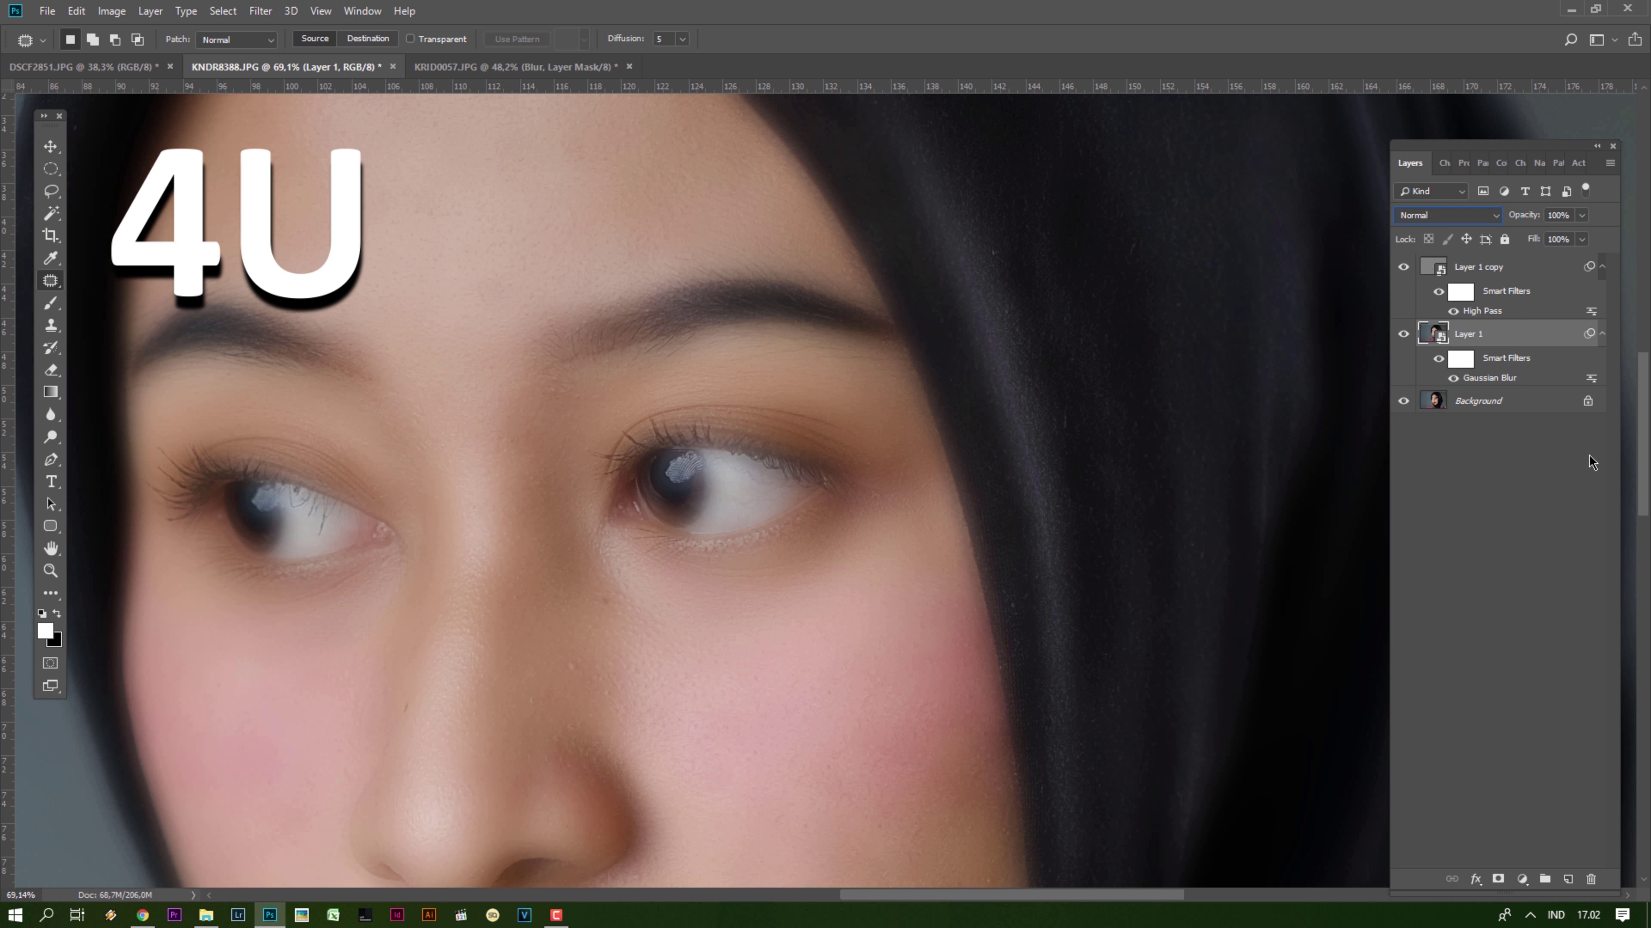
key("ctrl+i")
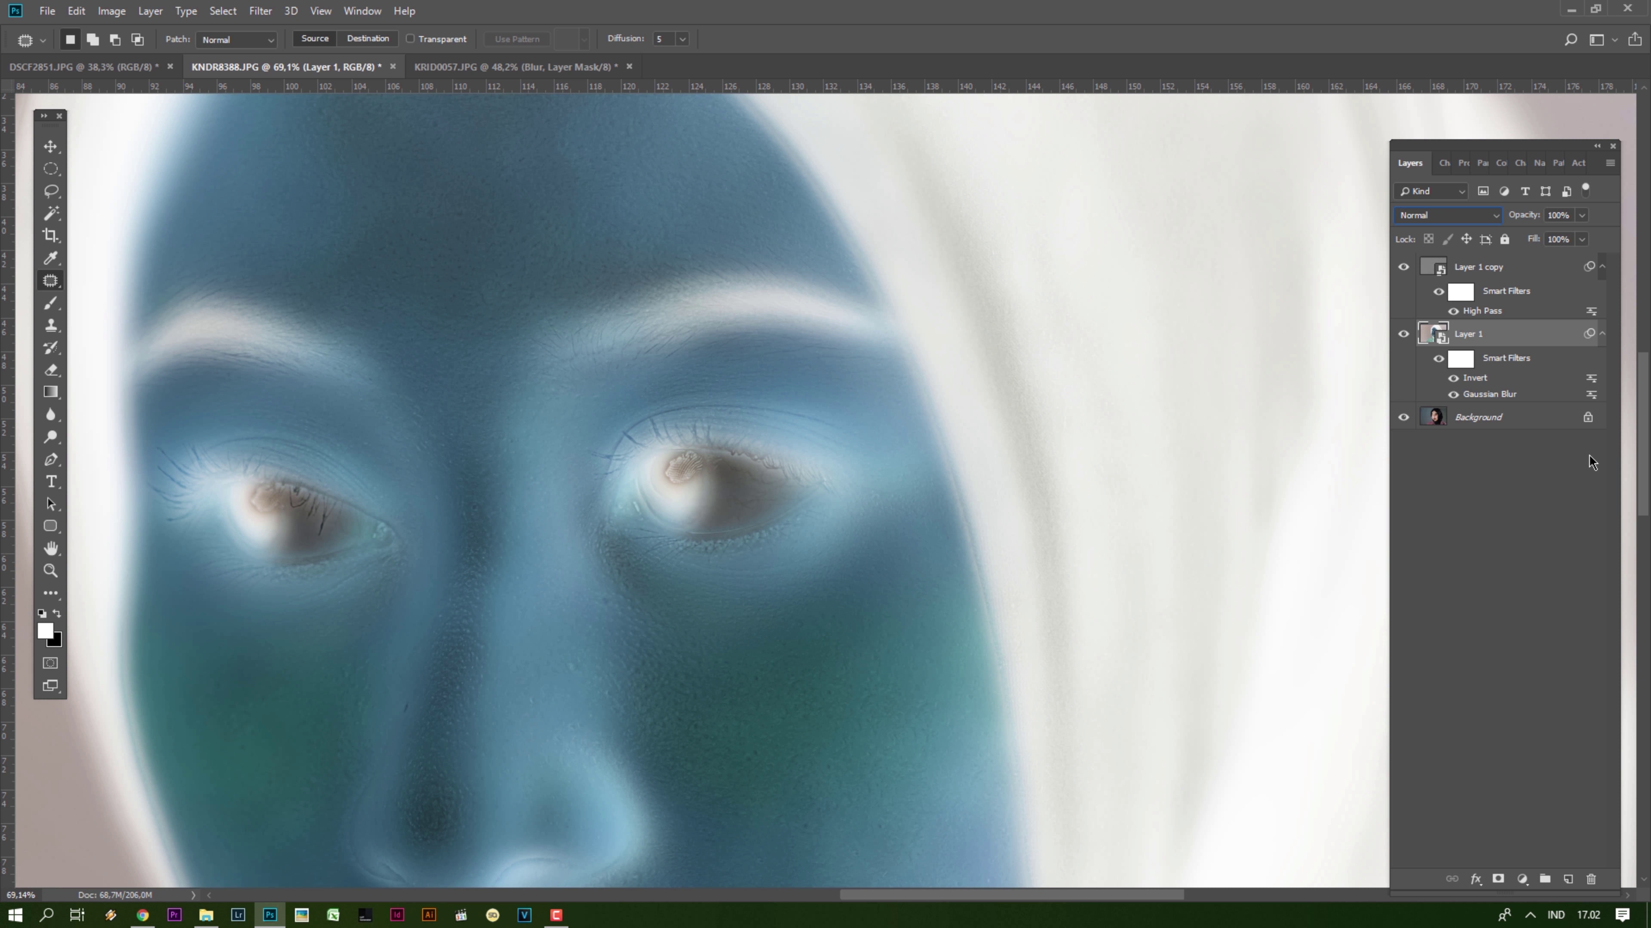
key("ctrl+z")
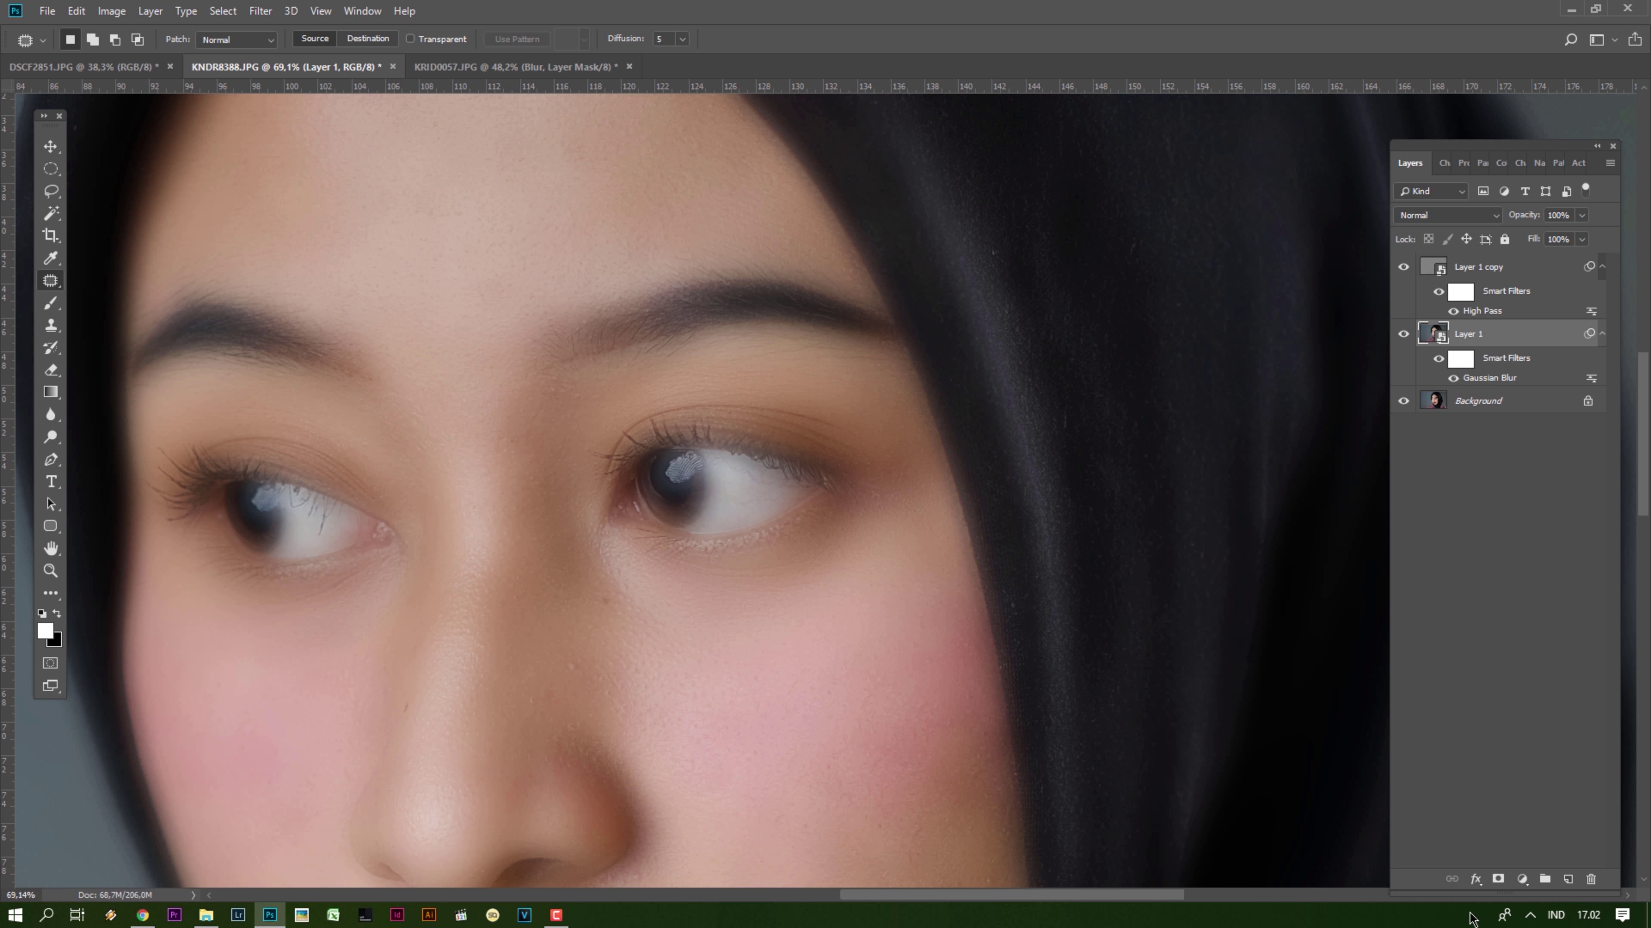
- Give Layer 1 an inverted black mask and brush white smoothing over the forehead
left_click(1498, 879)
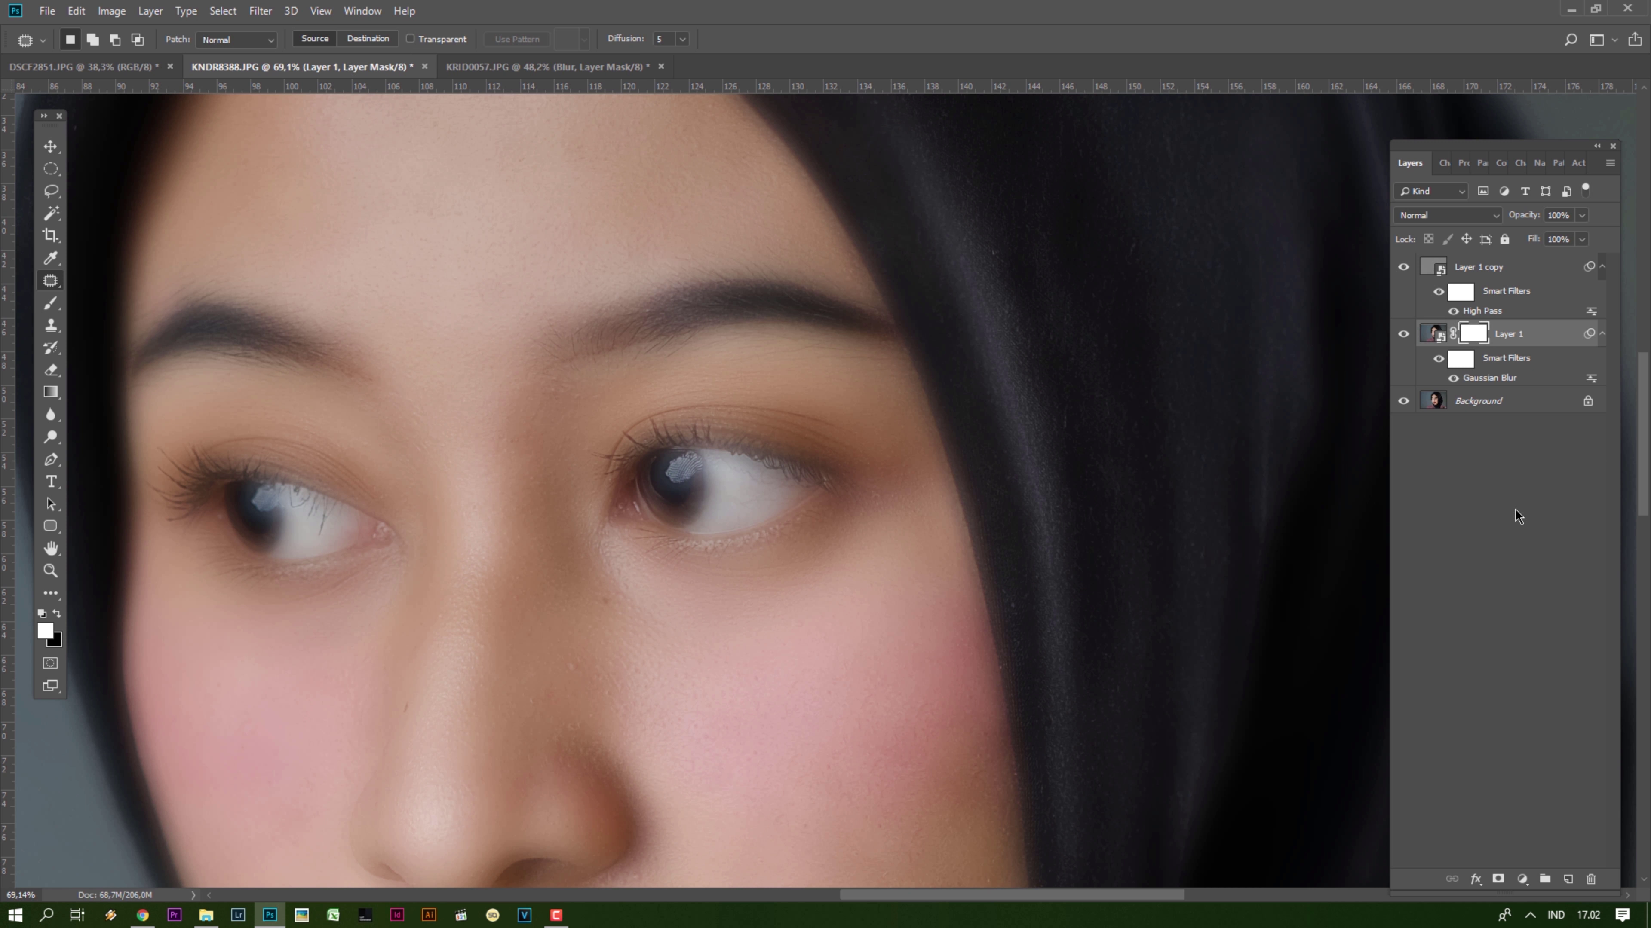
key("ctrl+i")
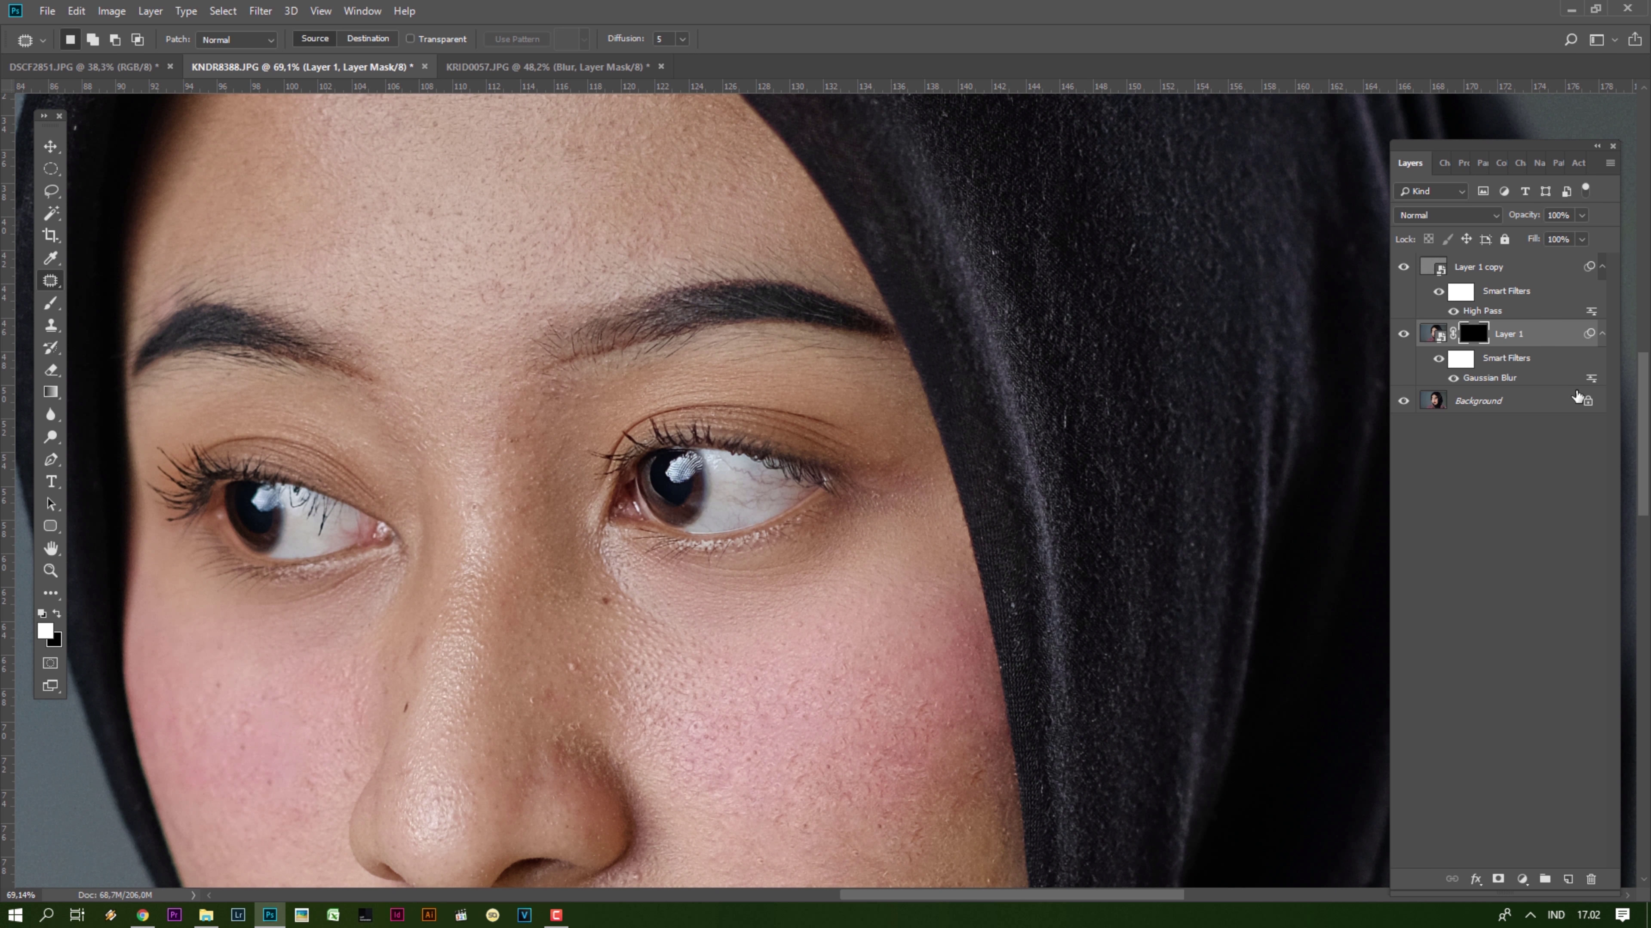
key("b")
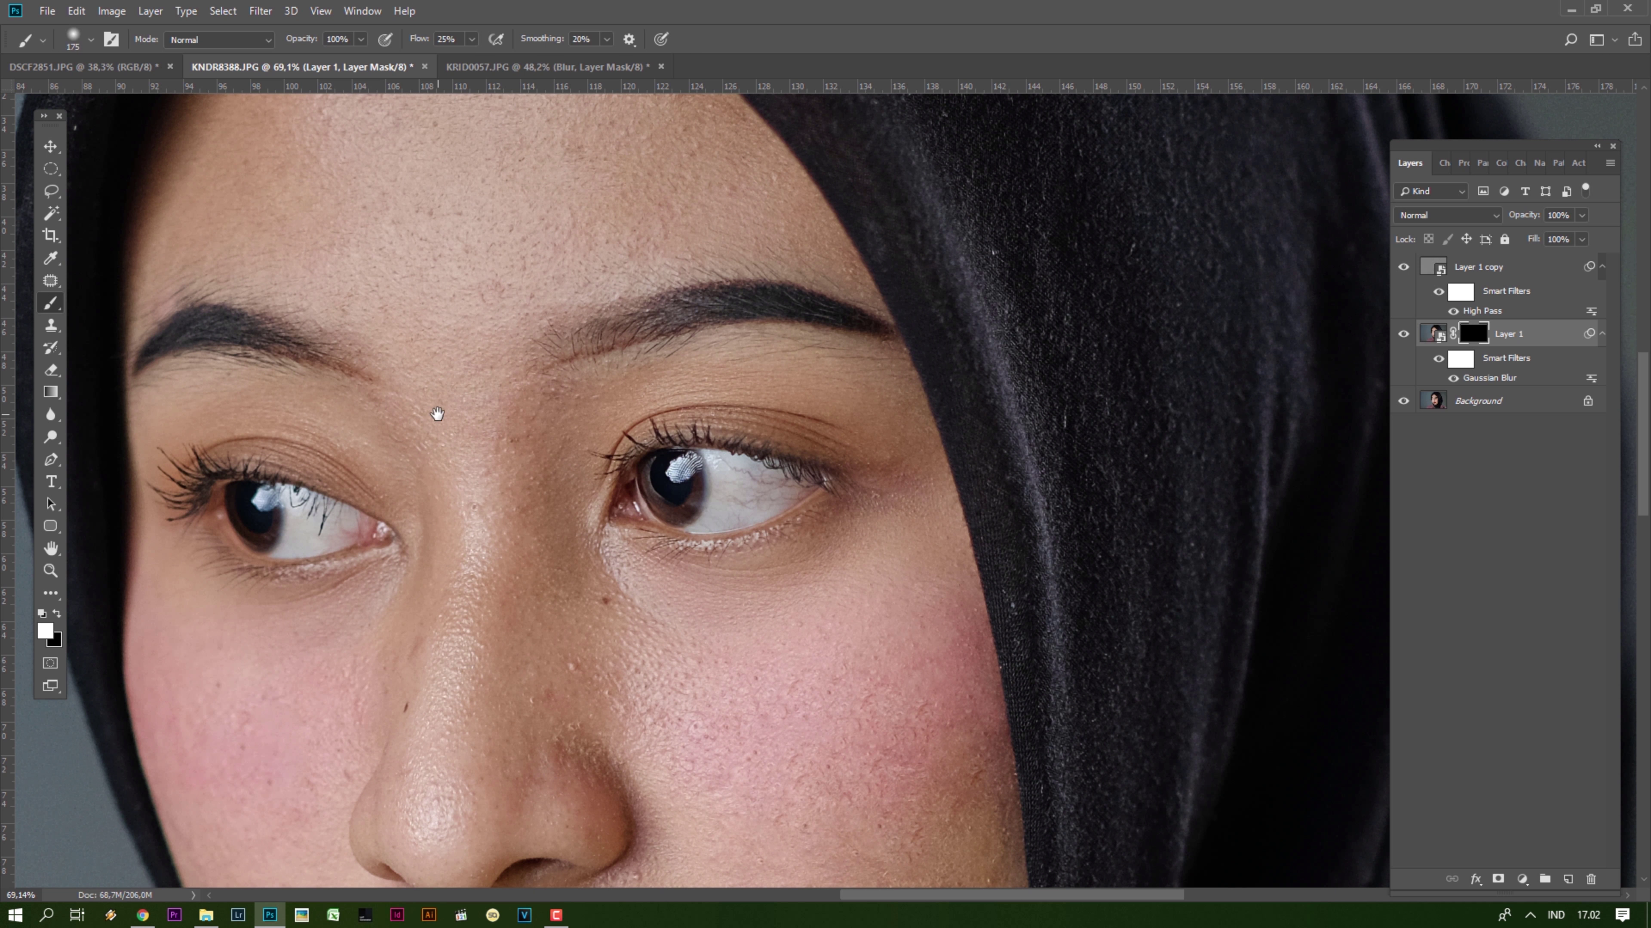
left_click_drag(435, 416, 572, 680)
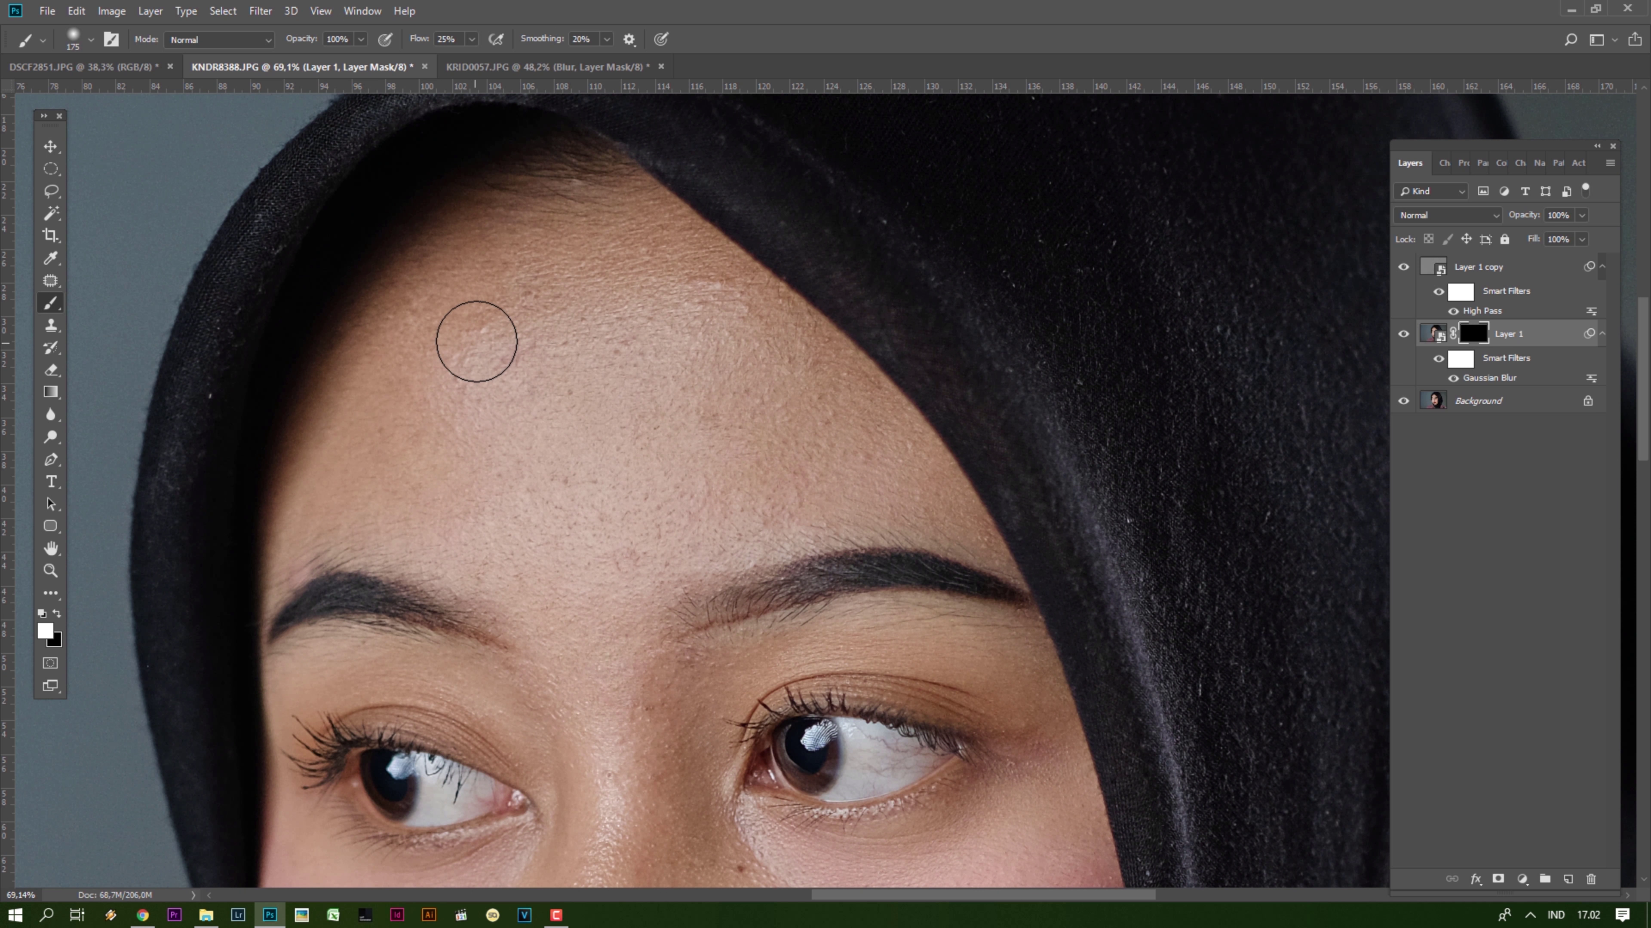
mouse_move(476, 342)
left_mouse_down()
mouse_move(449, 394)
mouse_move(457, 317)
mouse_move(453, 377)
mouse_move(384, 453)
mouse_move(519, 479)
mouse_move(602, 317)
mouse_move(549, 309)
mouse_move(527, 273)
mouse_move(553, 258)
mouse_move(530, 277)
mouse_move(597, 480)
mouse_move(571, 534)
mouse_move(655, 371)
mouse_move(681, 428)
mouse_move(567, 527)
mouse_move(612, 340)
mouse_move(664, 266)
mouse_move(766, 354)
mouse_move(710, 301)
mouse_move(759, 394)
mouse_move(660, 550)
mouse_move(605, 544)
mouse_move(825, 472)
mouse_move(877, 478)
mouse_move(777, 332)
mouse_move(799, 365)
mouse_move(608, 248)
mouse_move(512, 276)
mouse_move(364, 406)
mouse_move(415, 473)
mouse_move(505, 310)
mouse_move(659, 328)
mouse_move(660, 265)
mouse_move(891, 452)
left_mouse_up()
key("bracketright")
key("bracketright")
key("bracketright")
key("bracketright")
key("bracketleft")
key("bracketleft")
key("bracketleft")
key("bracketleft")
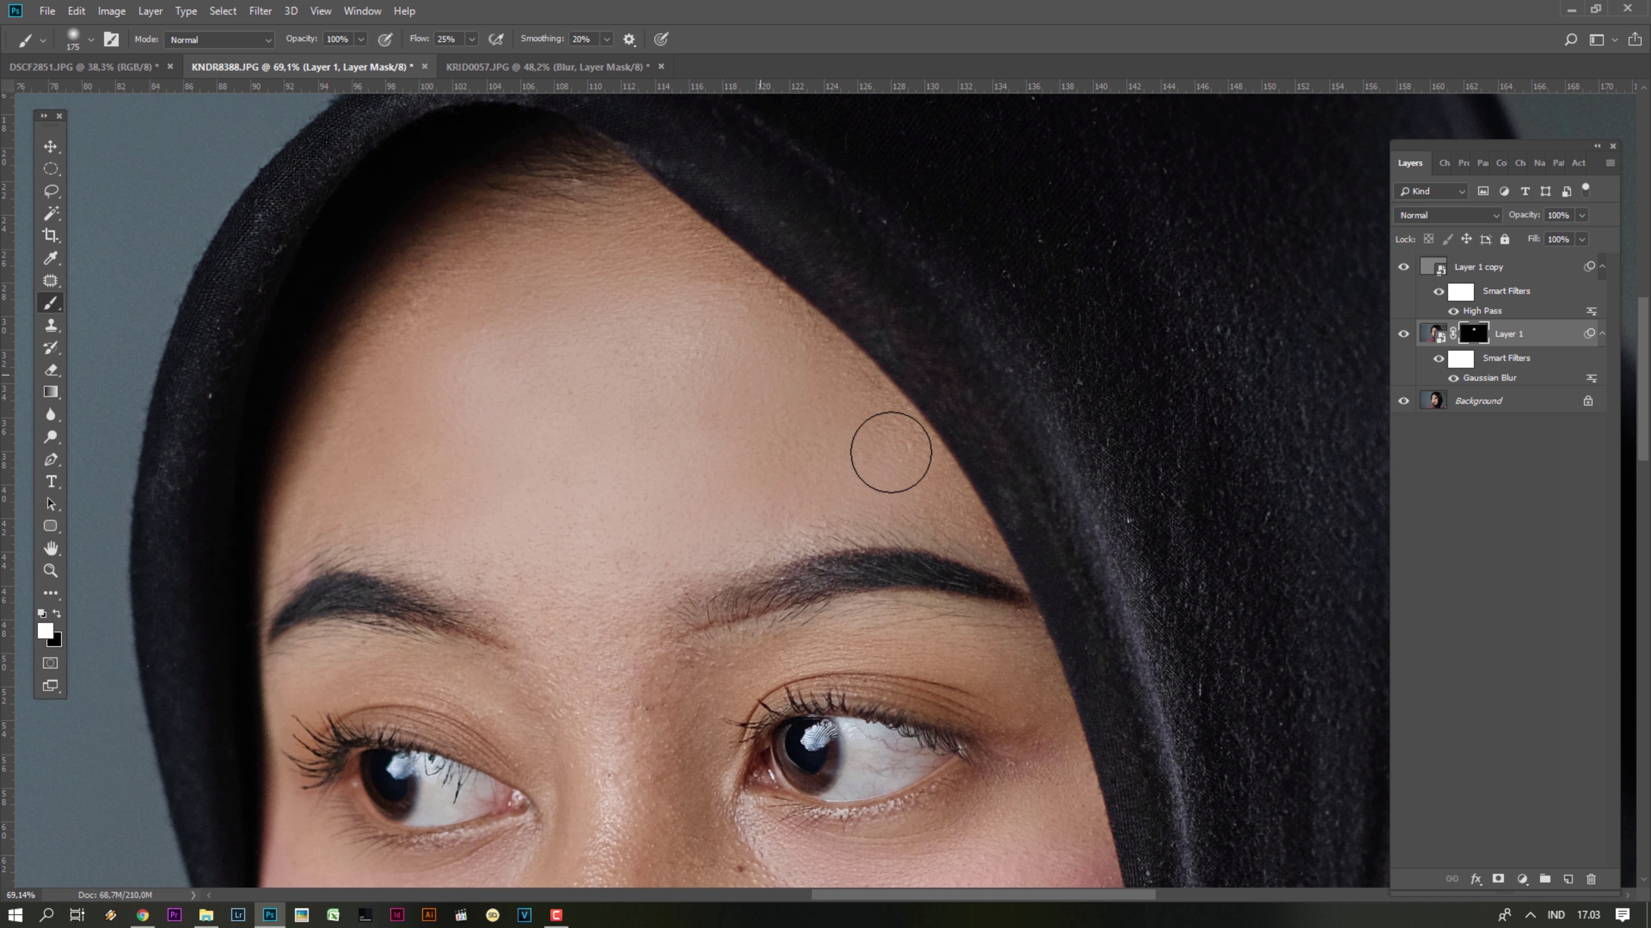
key("bracketleft")
key("bracketleft")
key("bracketleft")
key("bracketleft")
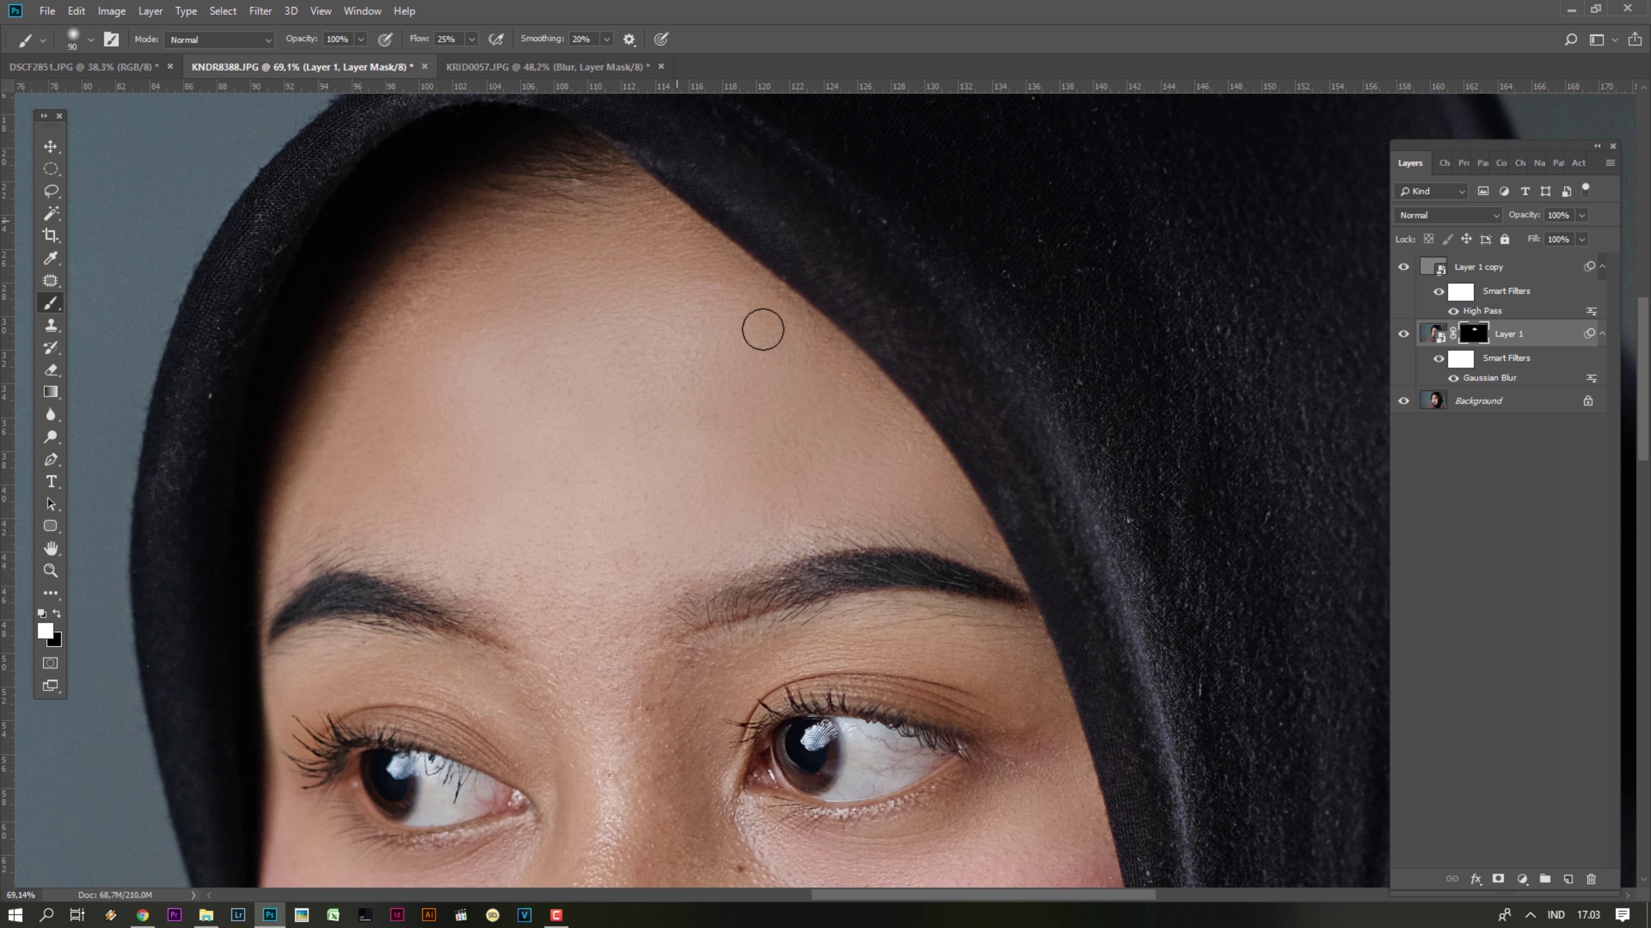
key("bracketright")
key("bracketright")
key("bracketright")
key("bracketright")
left_click_drag(637, 481, 663, 73)
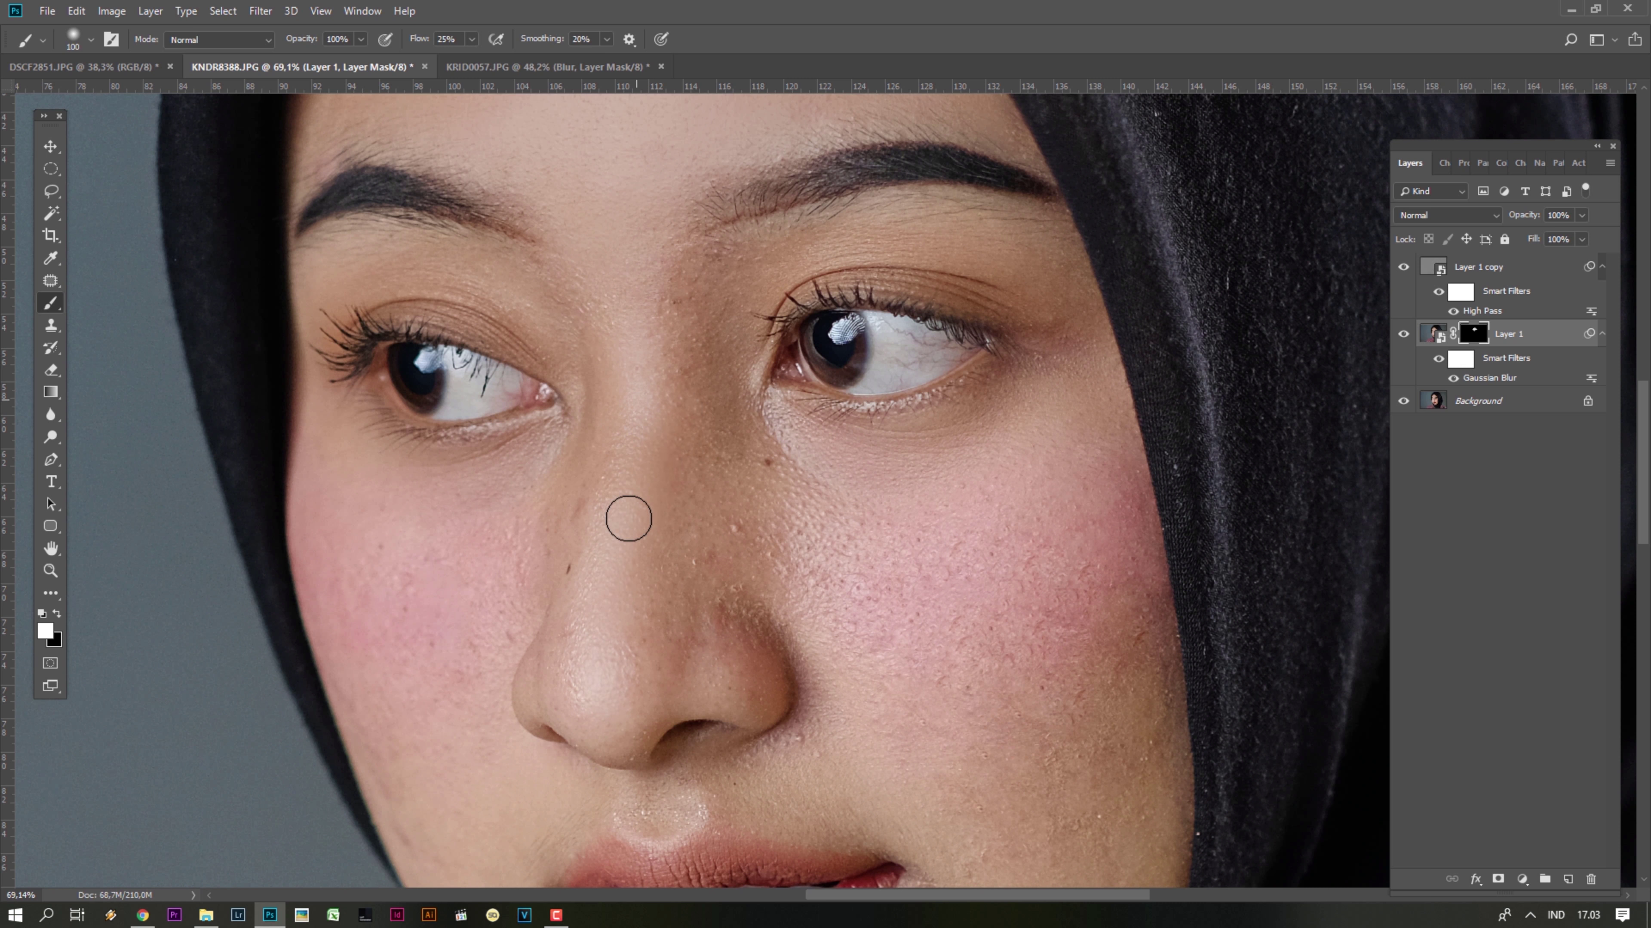
- Paint smoothing onto the mask around the nose
key("bracketright")
left_click_drag(704, 343, 689, 608)
key("bracketright")
key("bracketright")
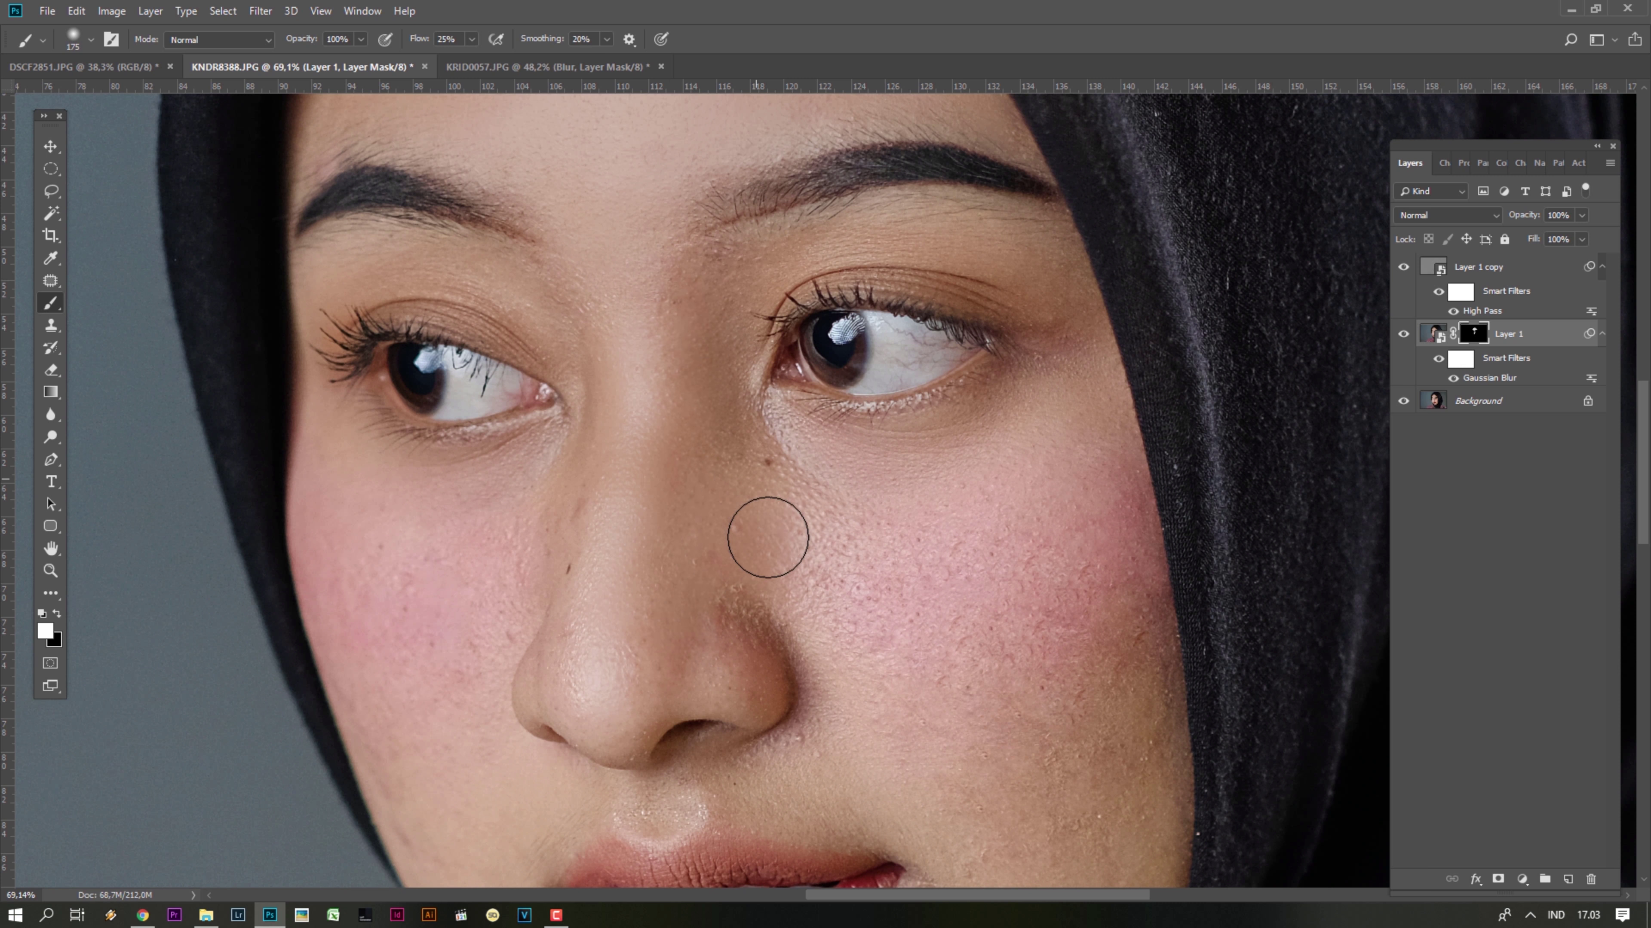
key("bracketleft")
key("bracketleft")
key("bracketleft")
key("bracketleft")
- Paint smoothing across the right-side cheek with a larger brush
key("bracketright")
key("bracketright")
key("bracketright")
key("bracketright")
key("bracketright")
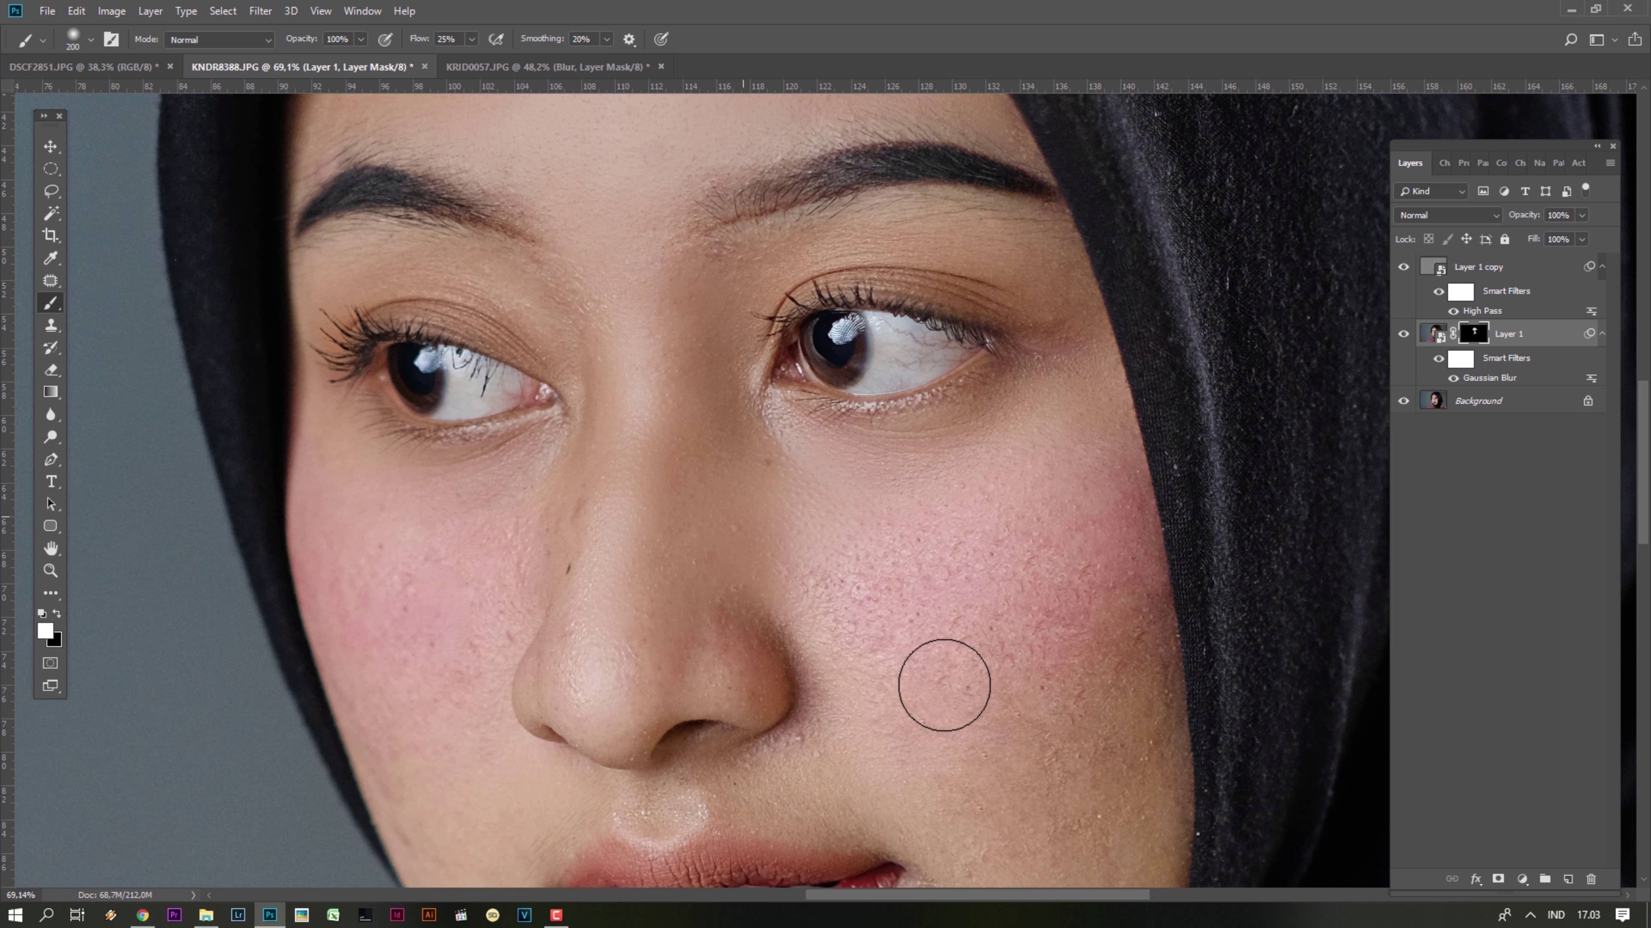
left_click_drag(943, 683, 825, 546)
mouse_move(1020, 527)
left_mouse_down()
mouse_move(1010, 461)
mouse_move(1058, 571)
mouse_move(1002, 731)
mouse_move(1012, 792)
mouse_move(1054, 749)
mouse_move(1083, 641)
mouse_move(1065, 431)
mouse_move(1006, 431)
mouse_move(813, 566)
mouse_move(1006, 773)
mouse_move(951, 557)
left_mouse_up()
mouse_move(962, 679)
left_mouse_down()
mouse_move(877, 483)
mouse_move(956, 588)
mouse_move(947, 667)
mouse_move(976, 630)
mouse_move(965, 586)
mouse_move(886, 548)
left_mouse_up()
key("bracketleft")
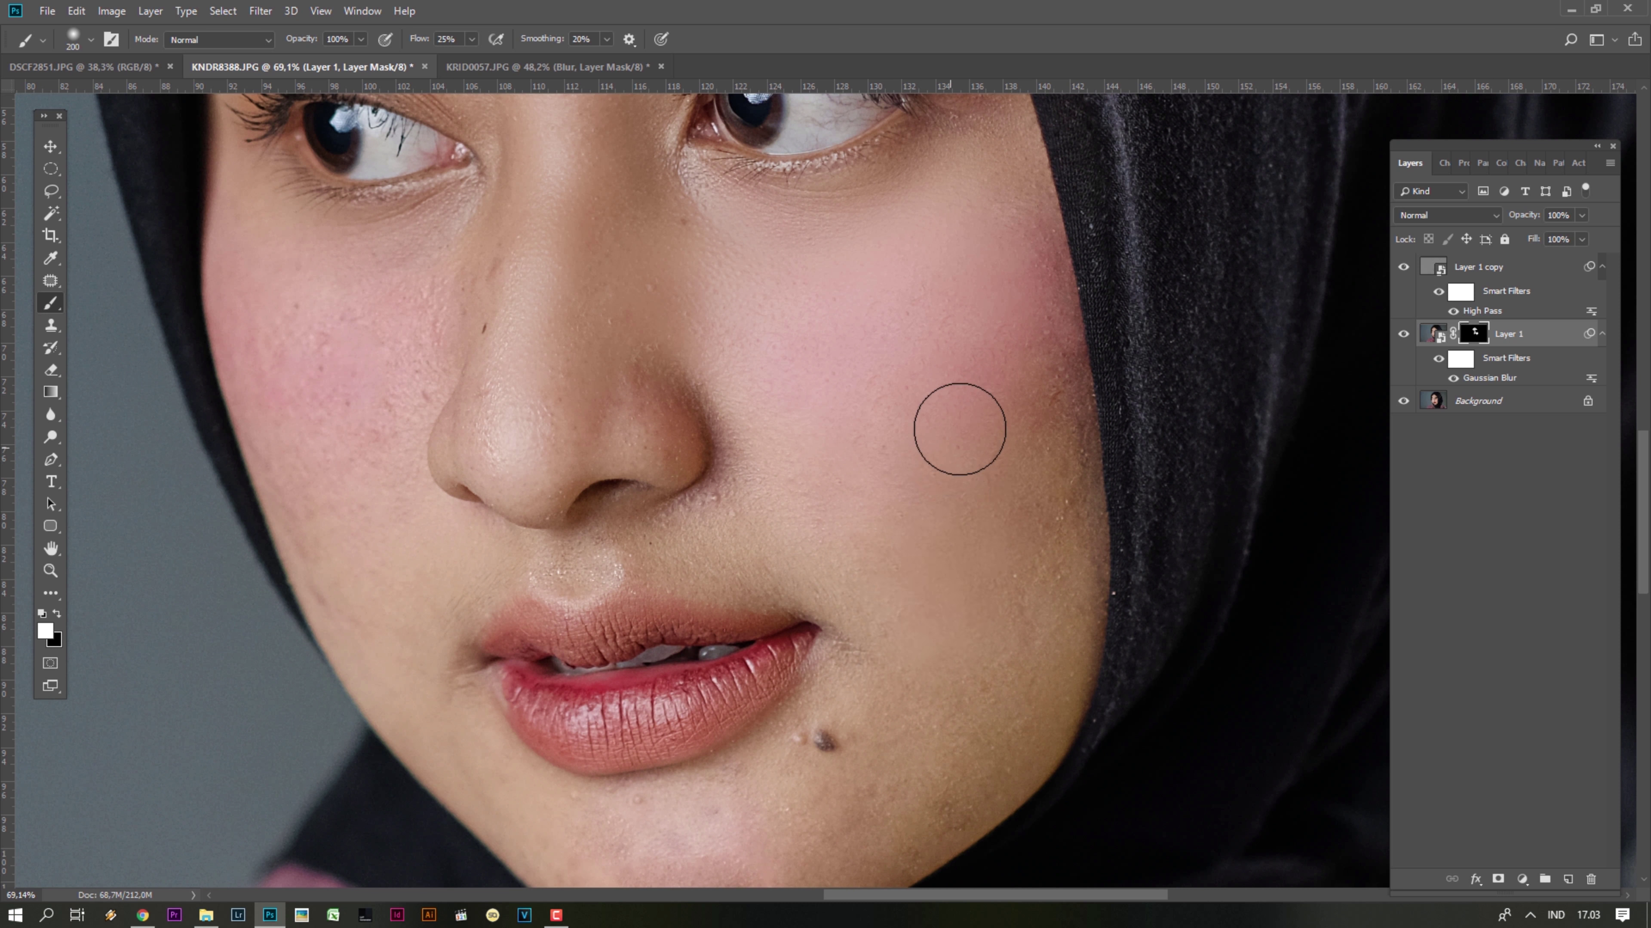
key("bracketleft")
key("bracketleft")
key("bracketleft")
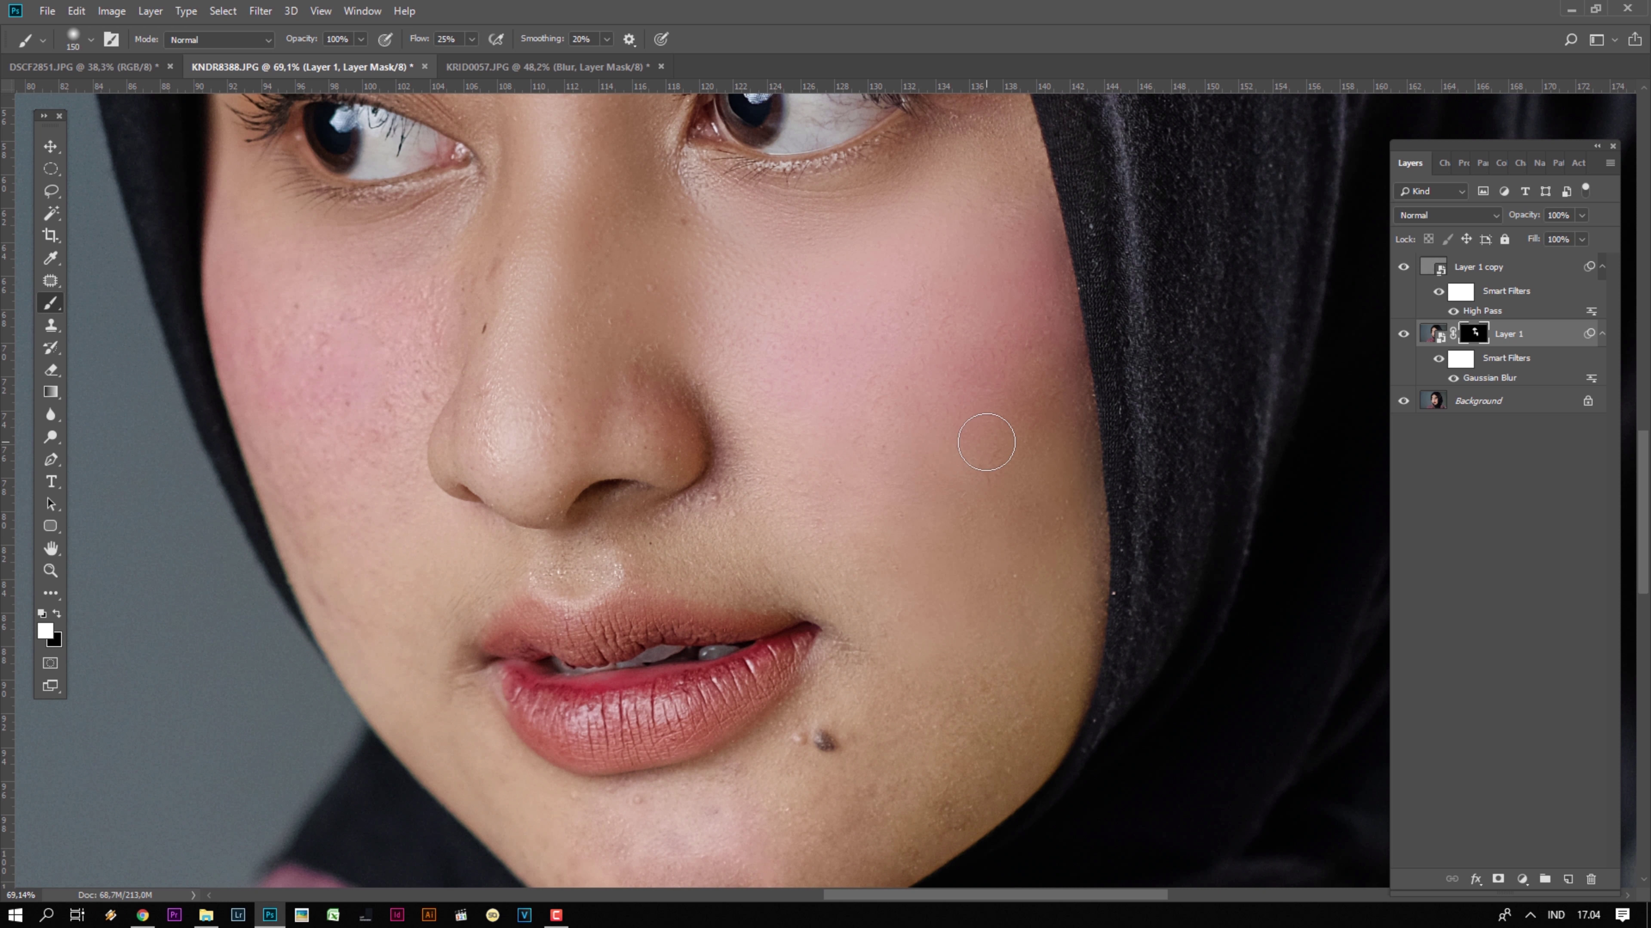
key("bracketright")
key("bracketright")
key("bracketright")
key("bracketleft")
key("bracketleft")
- Paint smoothing over the chin and the bump below the lower lip
left_click_drag(938, 583, 902, 333)
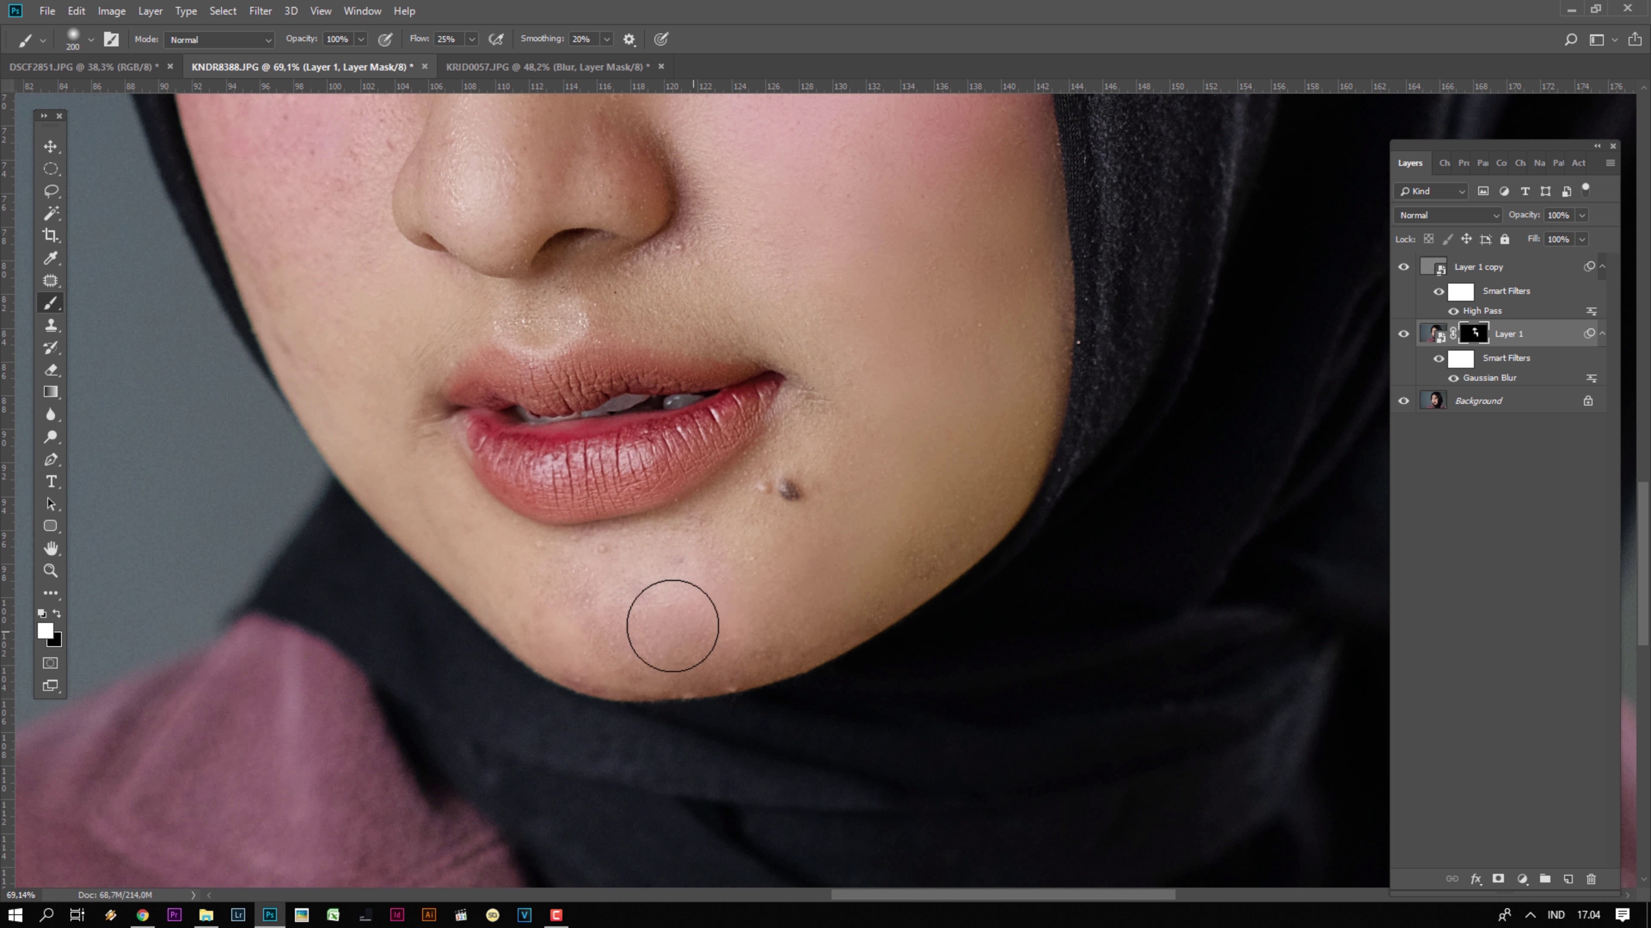
mouse_move(672, 626)
left_mouse_down()
mouse_move(608, 627)
mouse_move(560, 601)
mouse_move(574, 626)
mouse_move(741, 645)
mouse_move(940, 516)
left_mouse_up()
key("bracketleft")
left_click_drag(490, 525, 633, 561)
key("bracketright")
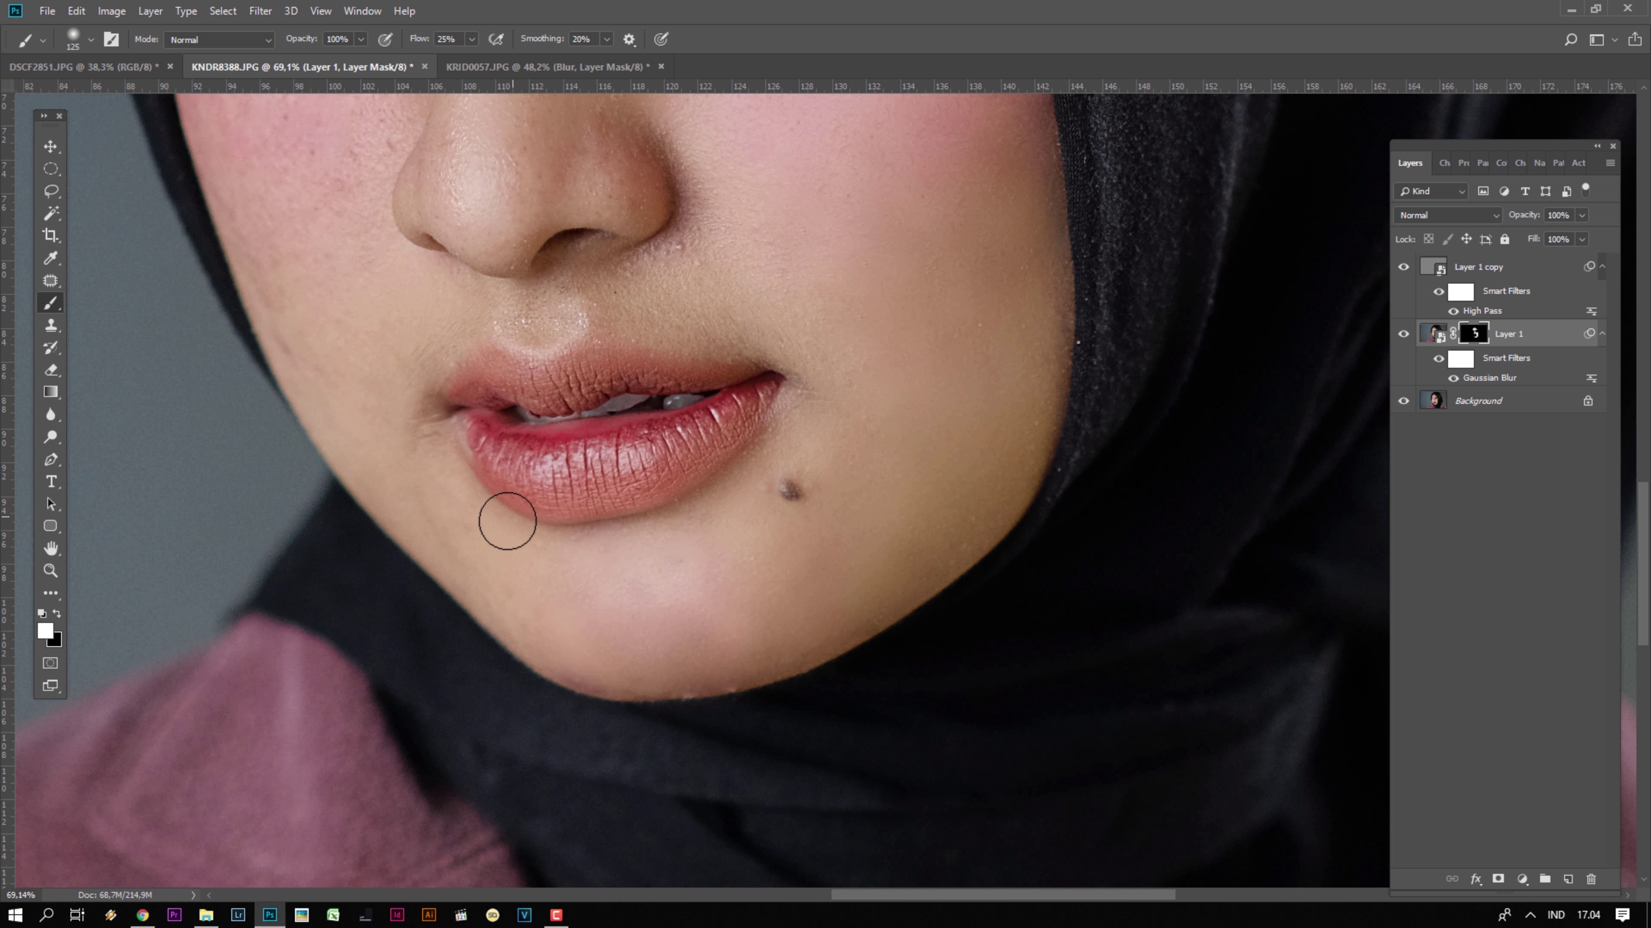
key("bracketright")
- Smooth the left cheek and beside the nose, then zoom out to review
left_click_drag(351, 363, 541, 626)
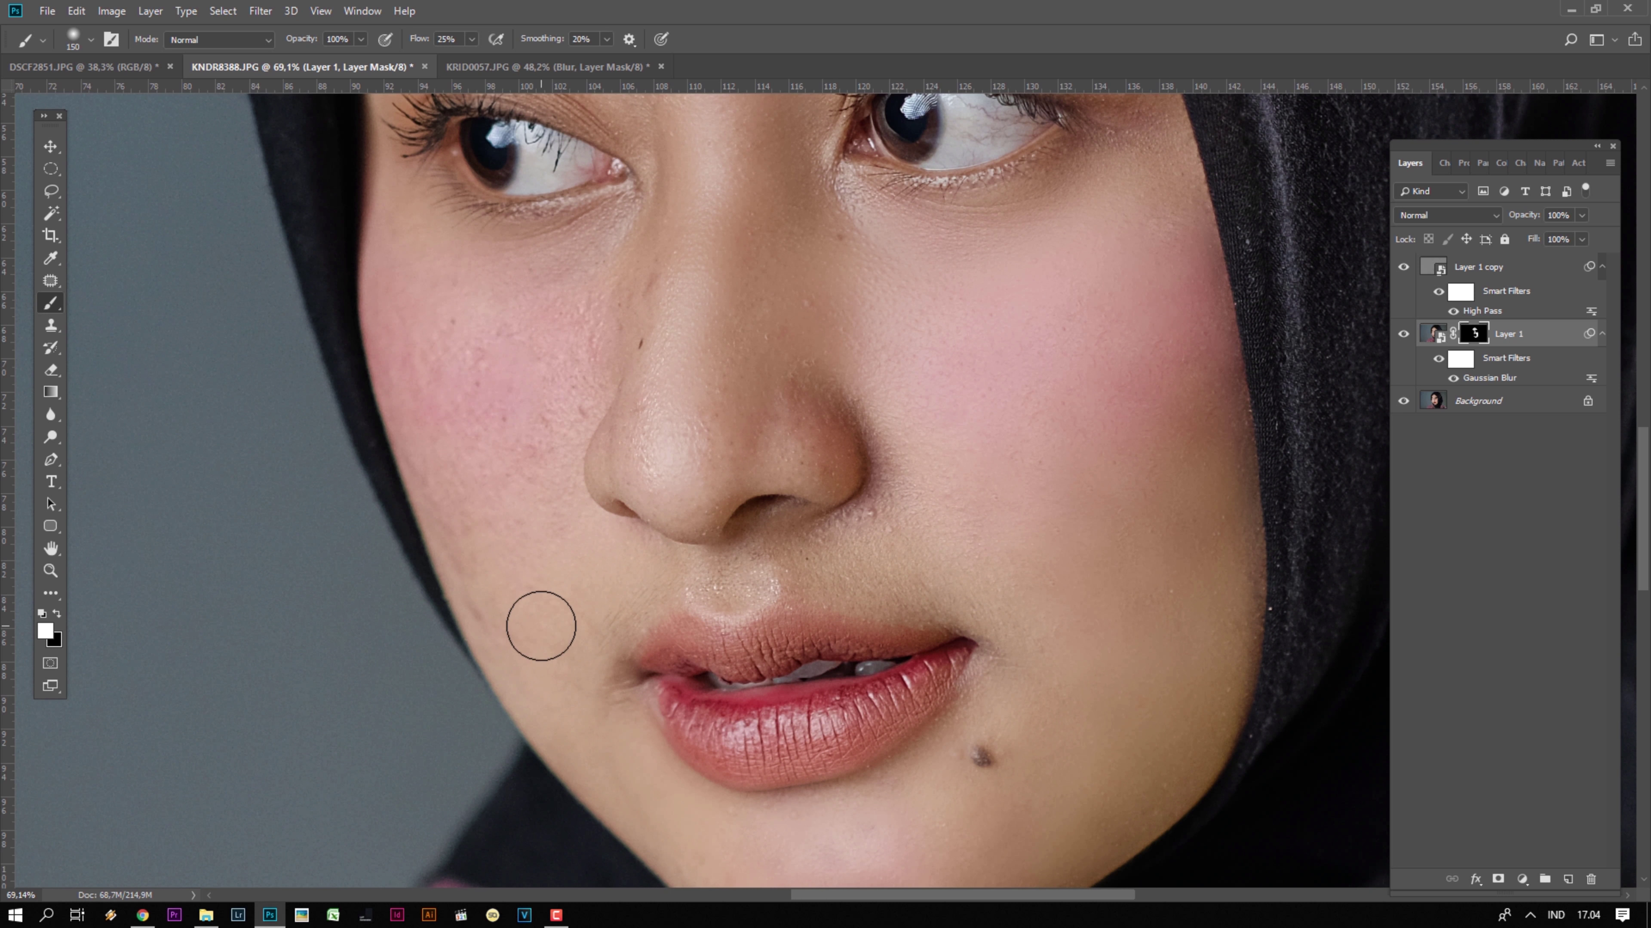
left_click_drag(410, 422, 424, 387)
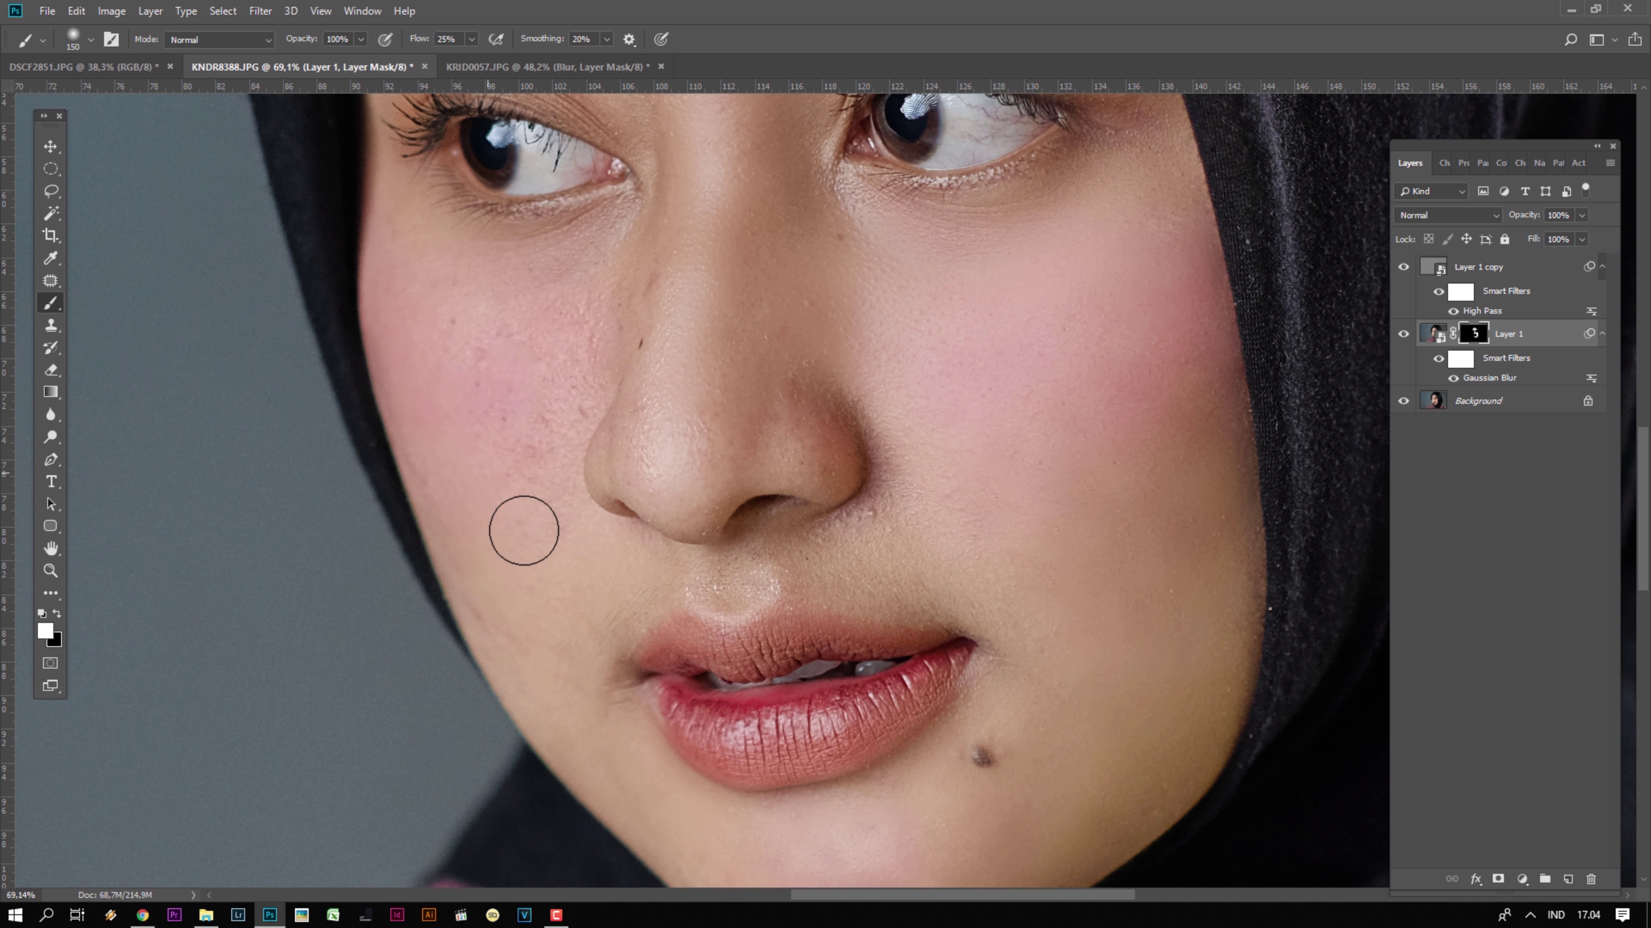
mouse_move(524, 530)
left_mouse_down()
mouse_move(453, 354)
mouse_move(468, 314)
left_mouse_up()
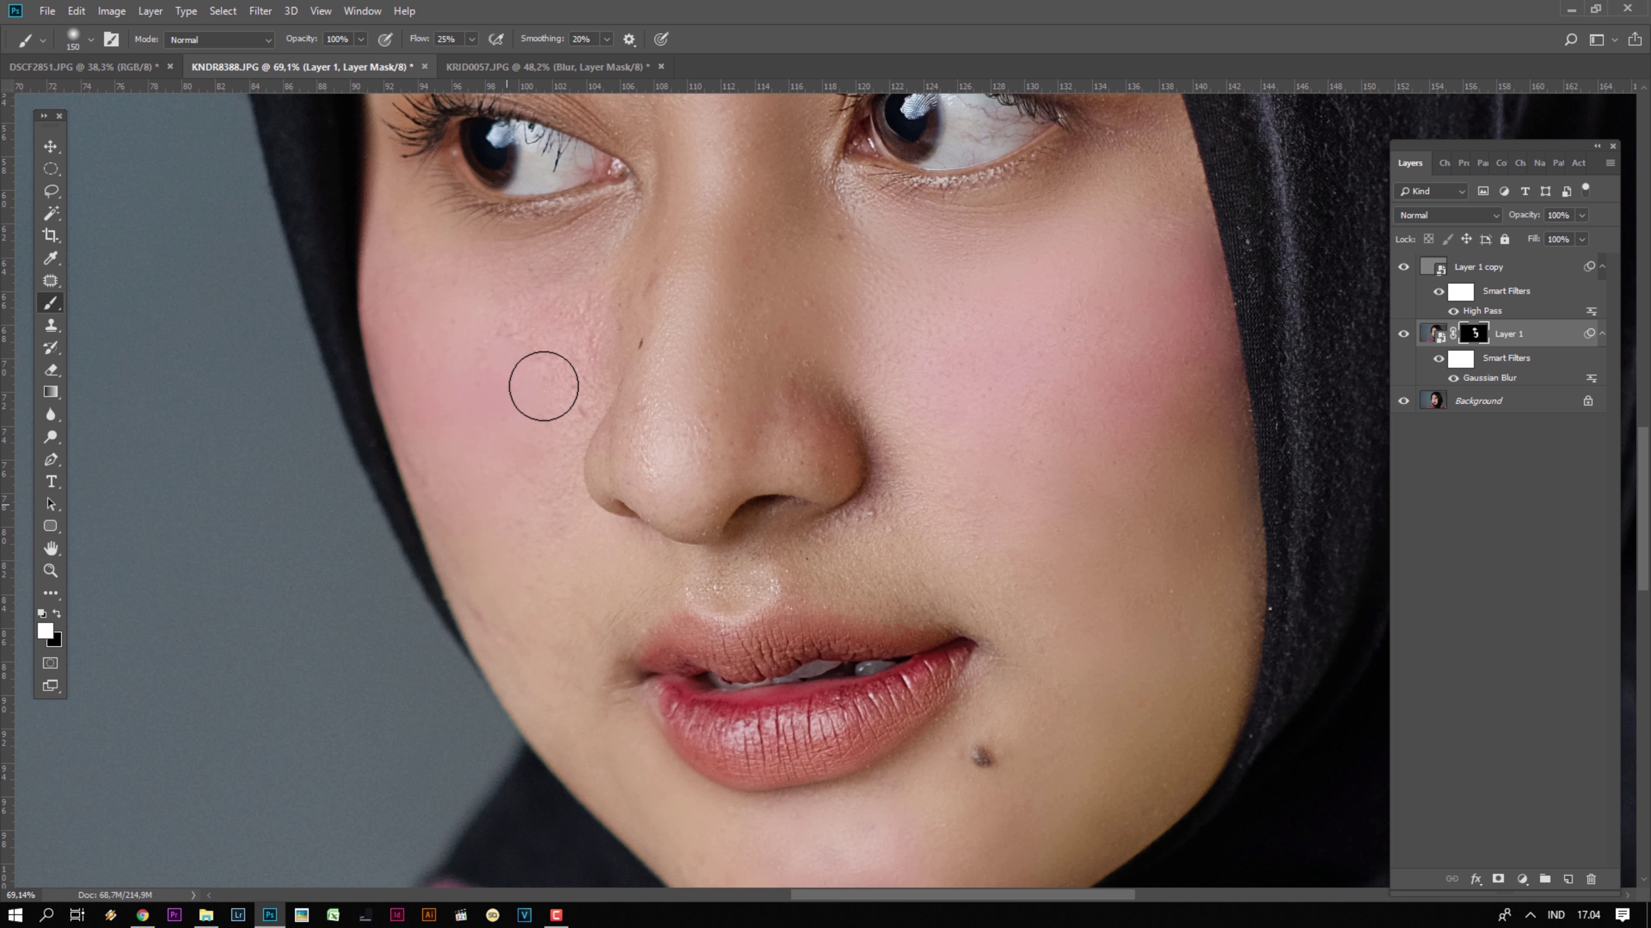
mouse_move(543, 386)
left_mouse_down()
mouse_move(600, 339)
mouse_move(589, 305)
mouse_move(549, 358)
mouse_move(533, 260)
mouse_move(579, 350)
mouse_move(505, 649)
mouse_move(471, 512)
left_mouse_up()
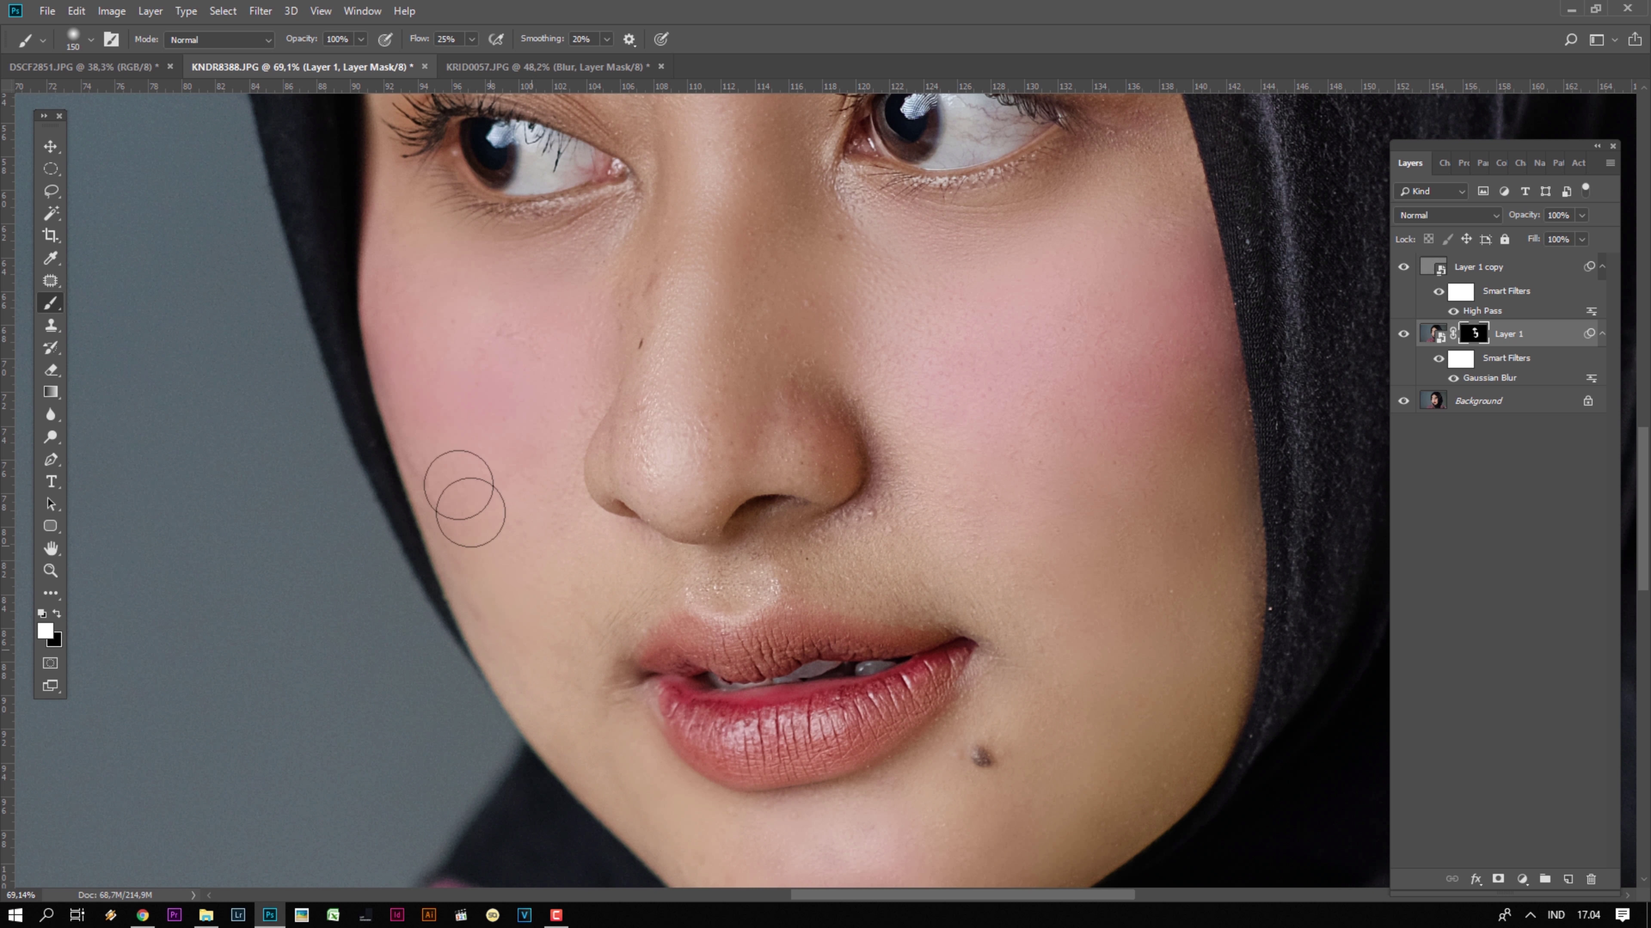
key("bracketleft")
key("bracketleft")
key("bracketleft")
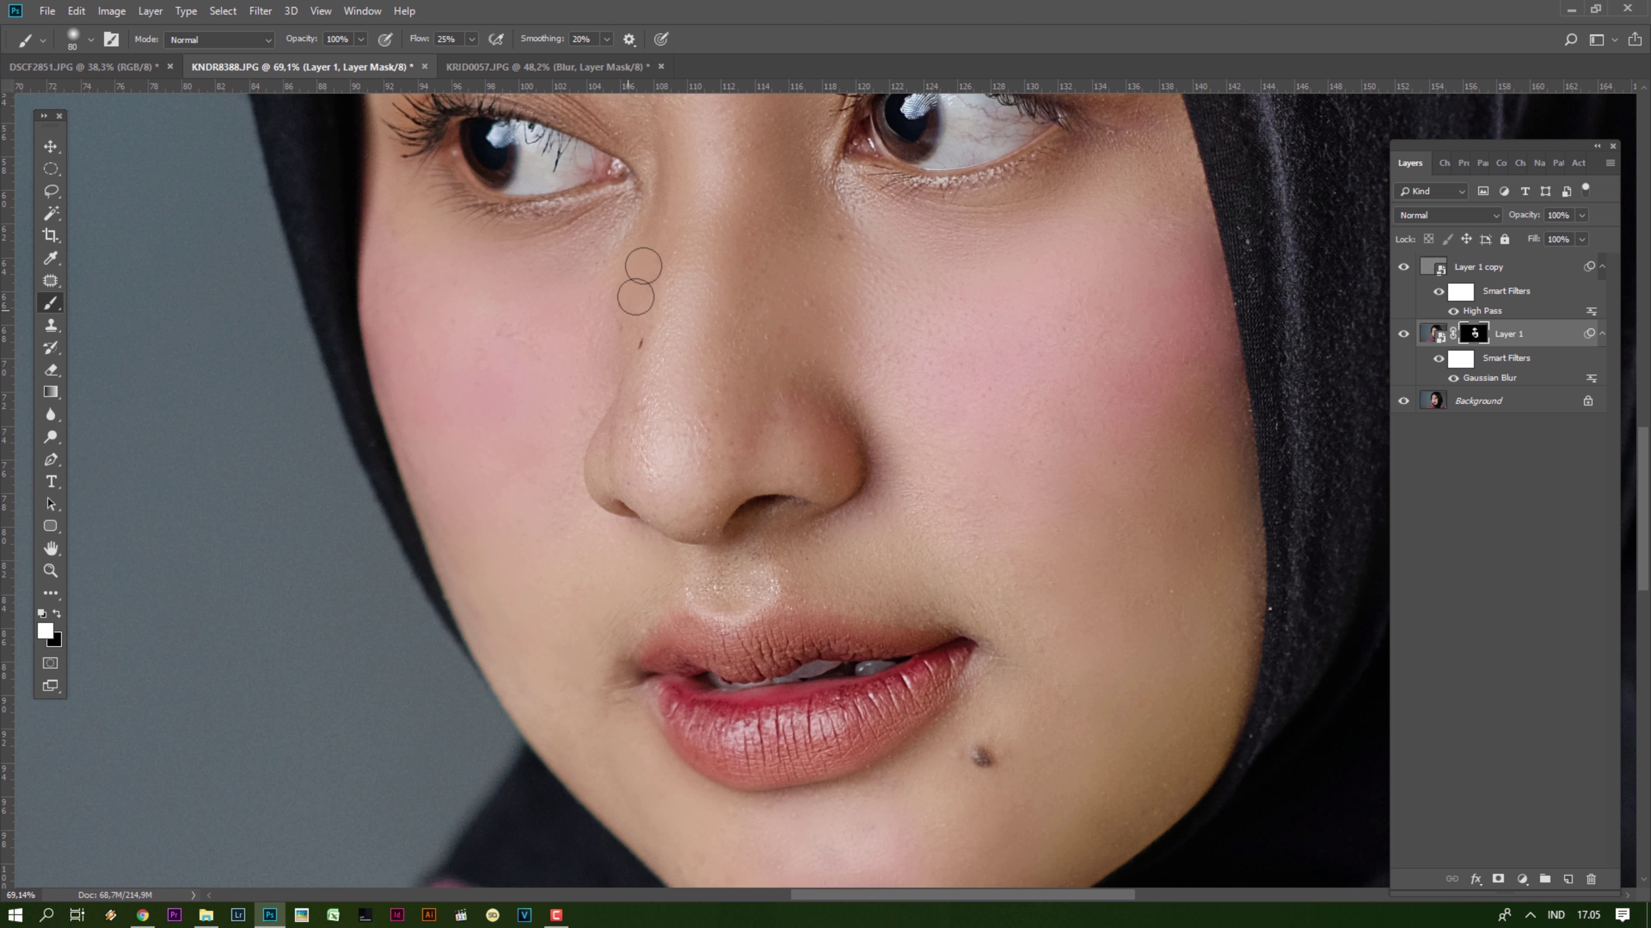
key("bracketright")
key("bracketright")
key("bracketright")
scroll(527, 259, "up", 5)
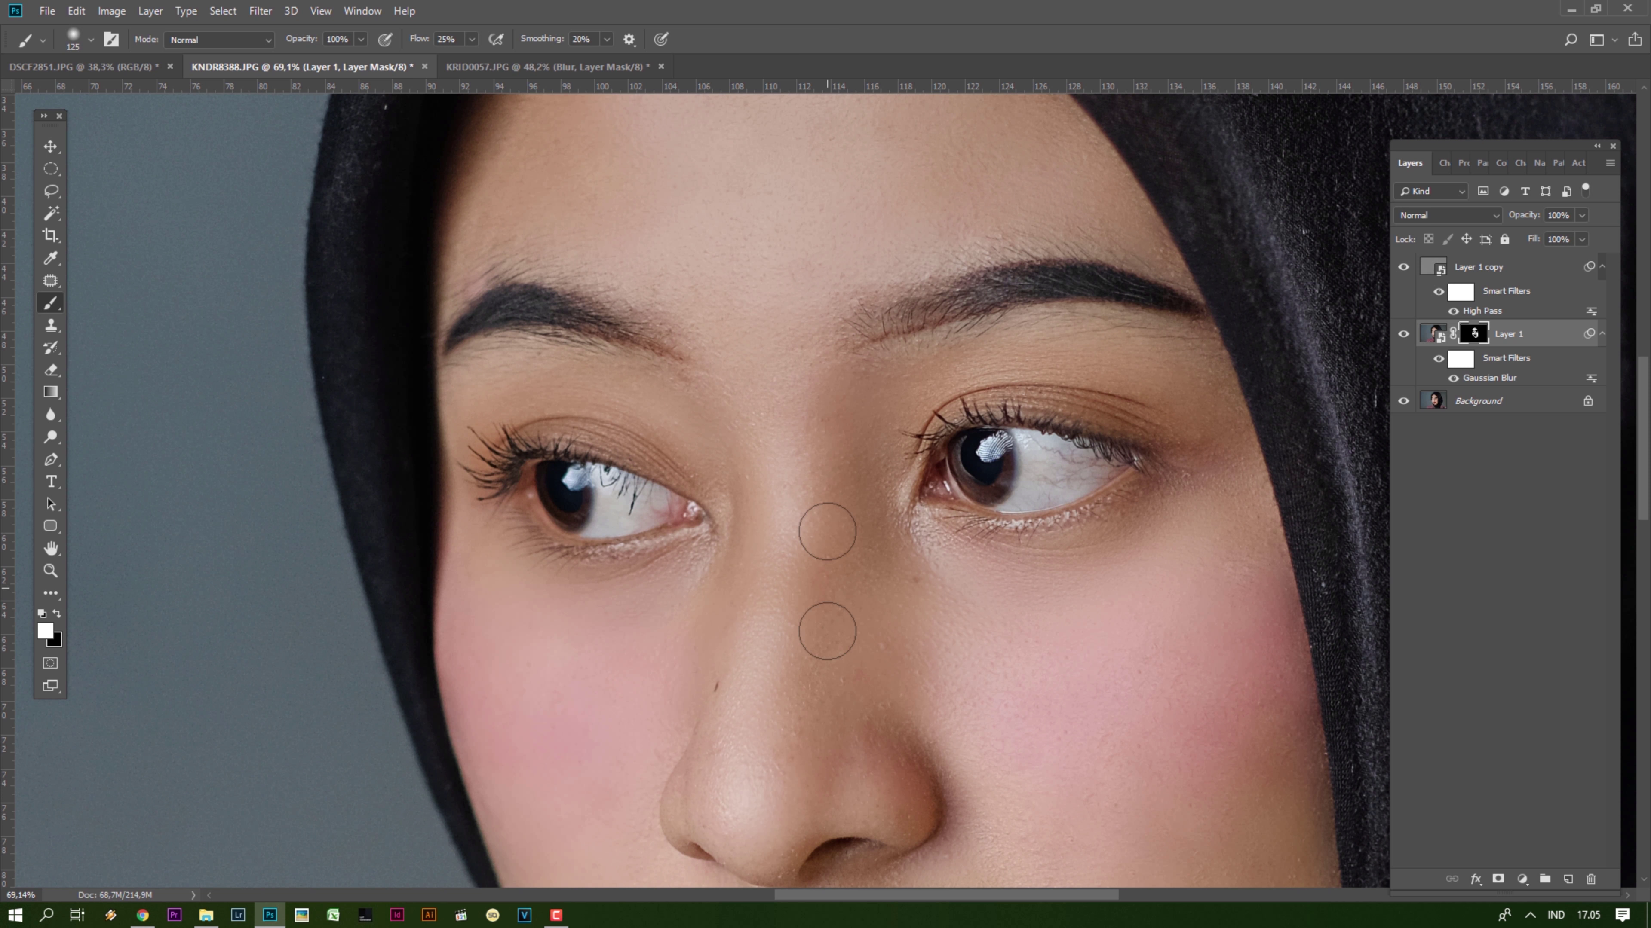
scroll(912, 254, "up", 5)
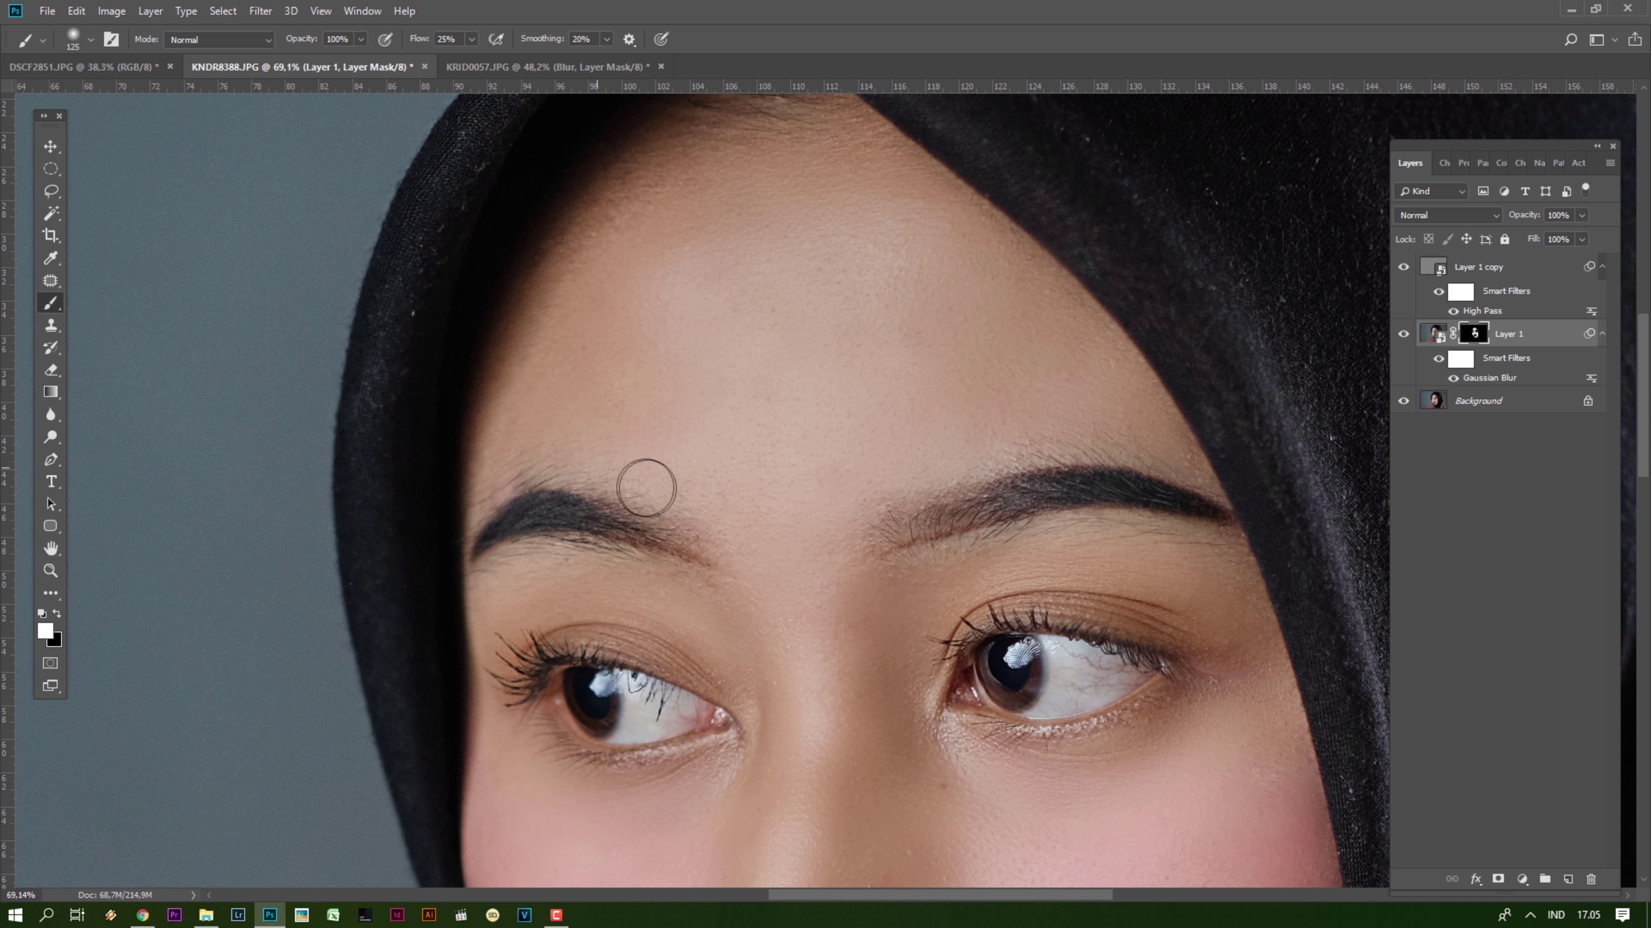
scroll(929, 455, "down", 5)
- Group Layer 1 into Group 1 and move Layer 1 copy into it
scroll(933, 452, "down", 3)
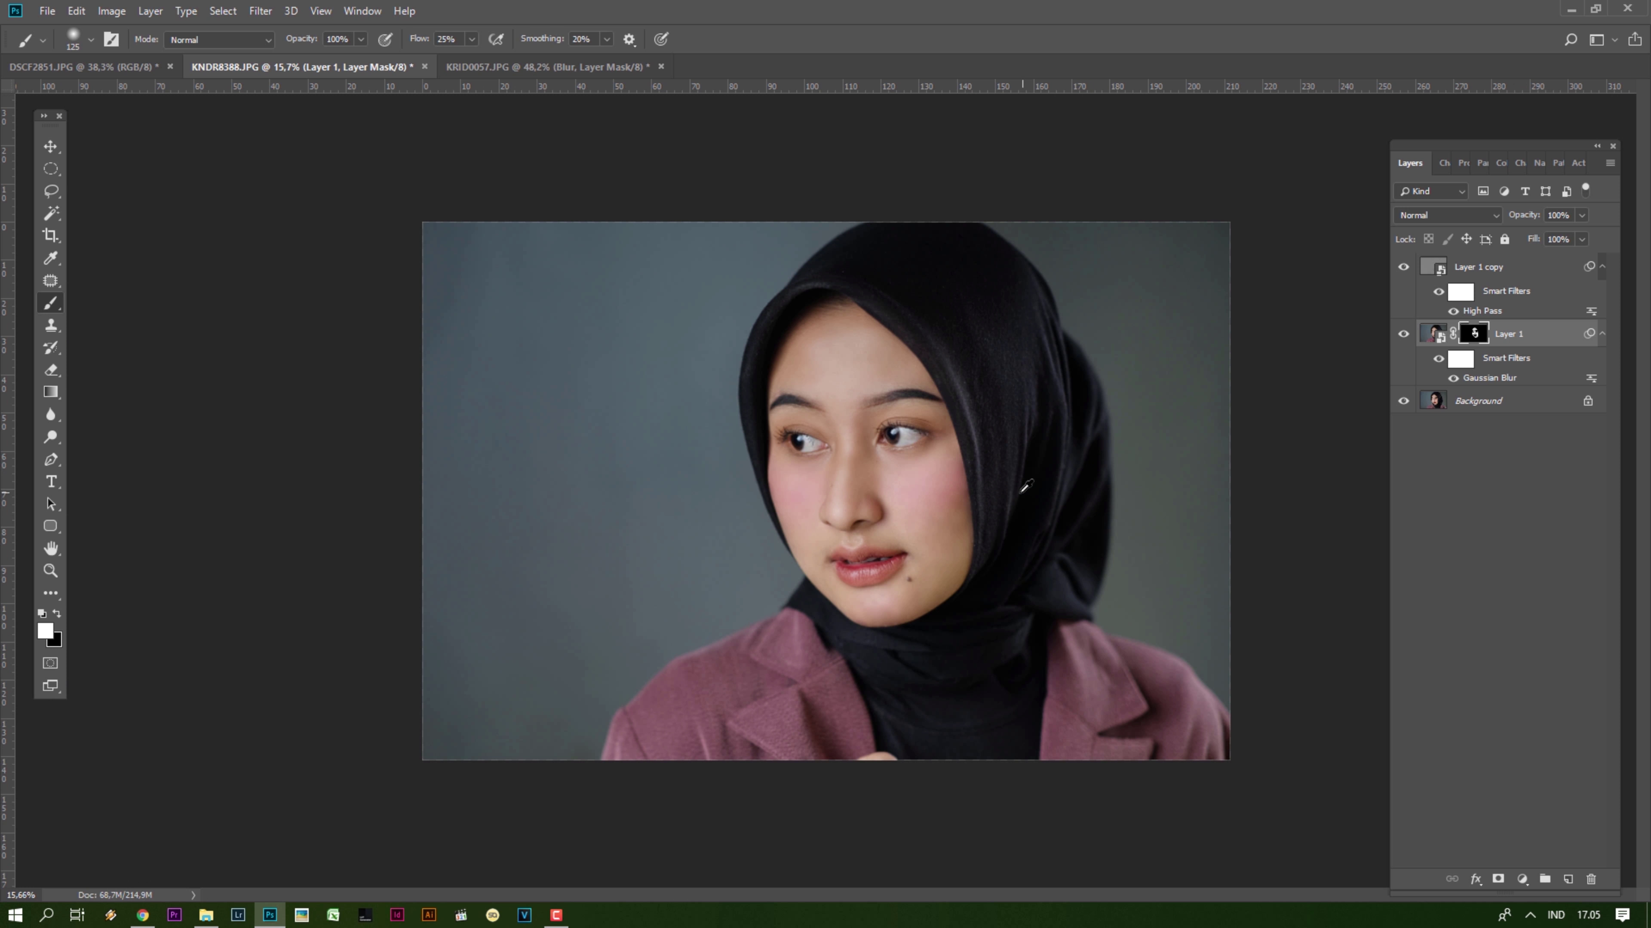
scroll(930, 501, "up", 3)
scroll(926, 507, "up", 1)
scroll(922, 513, "up", 1)
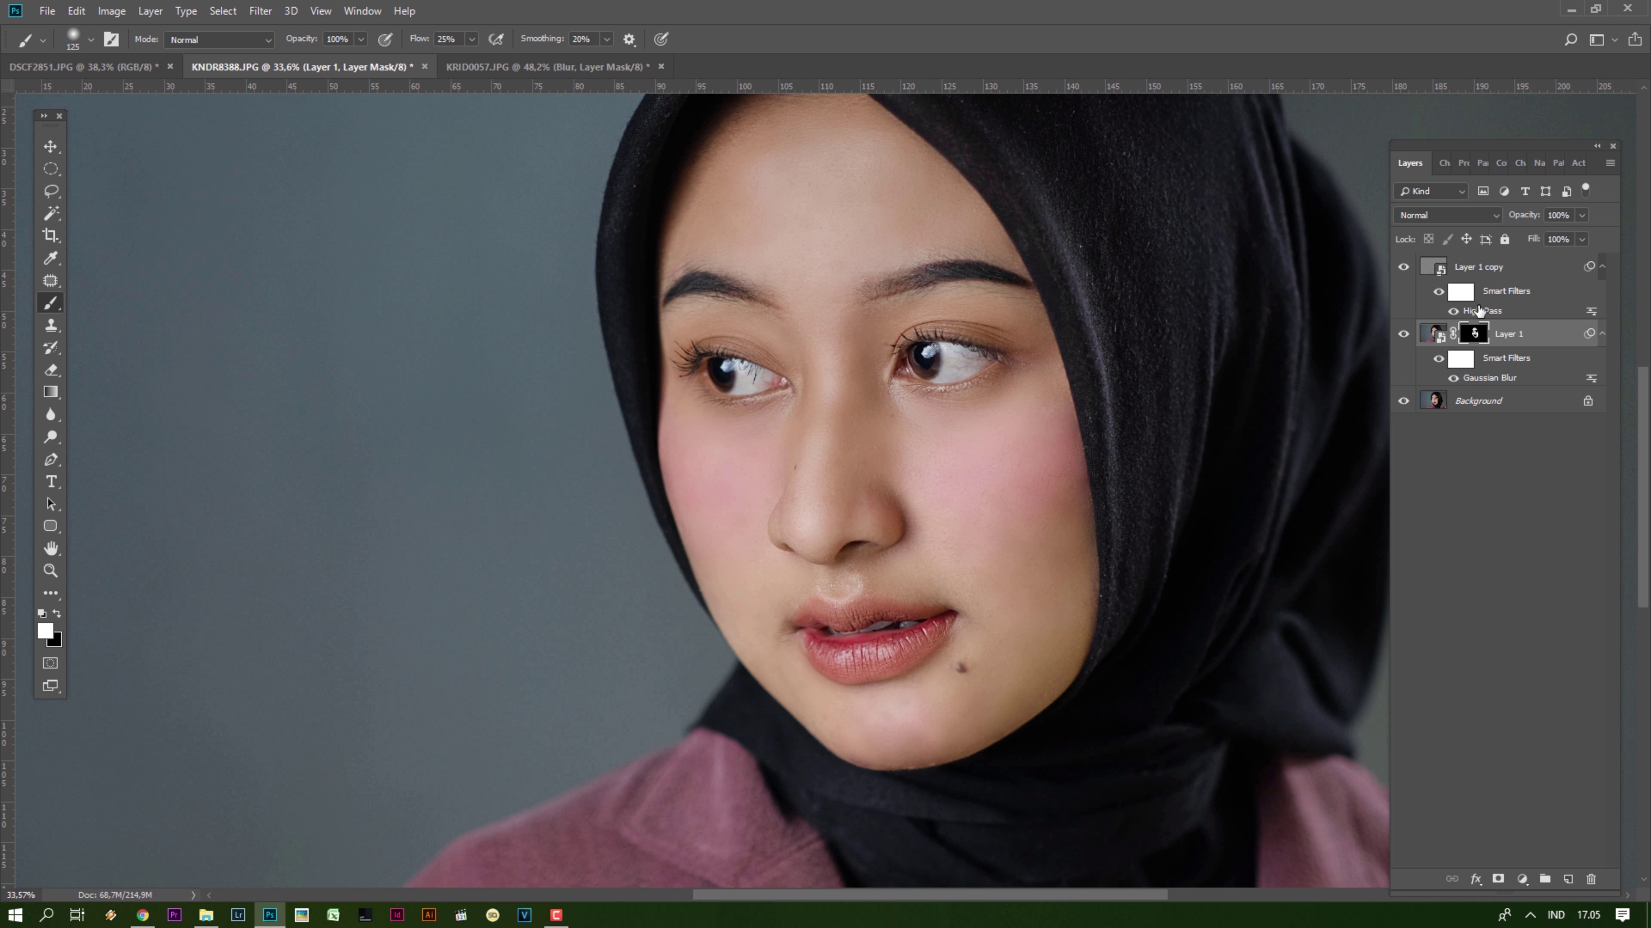
key("ctrl+g")
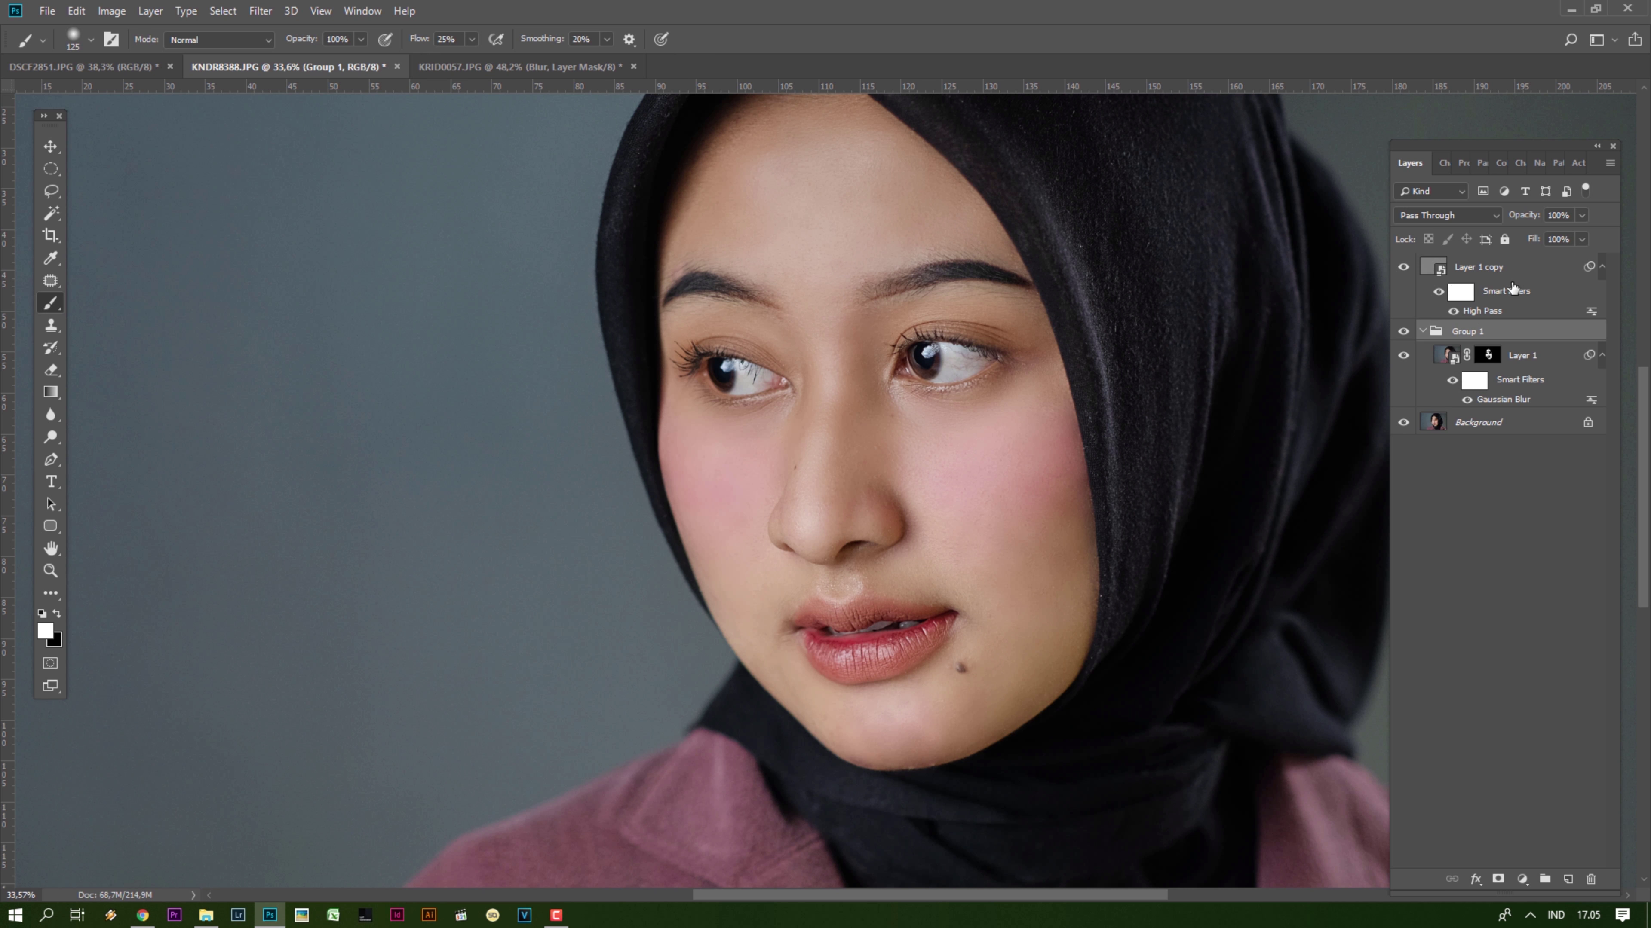
left_click_drag(1540, 283, 1488, 331)
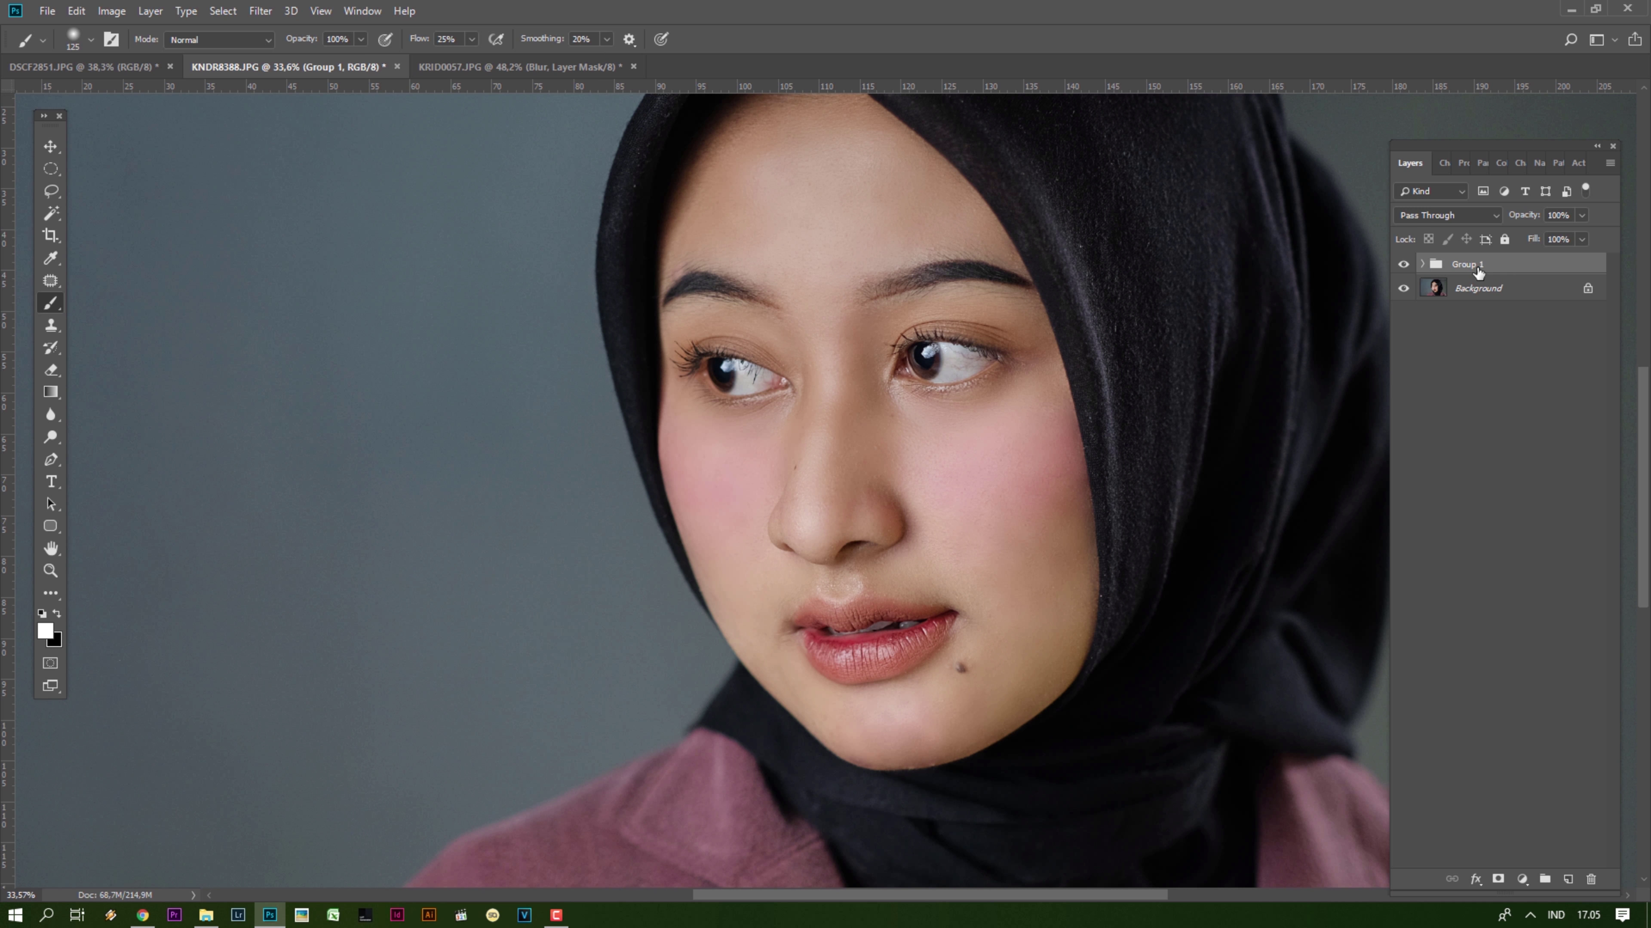
- Toggle Group 1's visibility to compare original and retouched skin, leaving it visible
left_click(1403, 264)
left_click(1403, 265)
left_click(1403, 265)
left_click(1403, 265)
scroll(1160, 528, "down", 3)
- Add a Curves adjustment layer lifting the midtone point from 153 to 168
left_click(1533, 875)
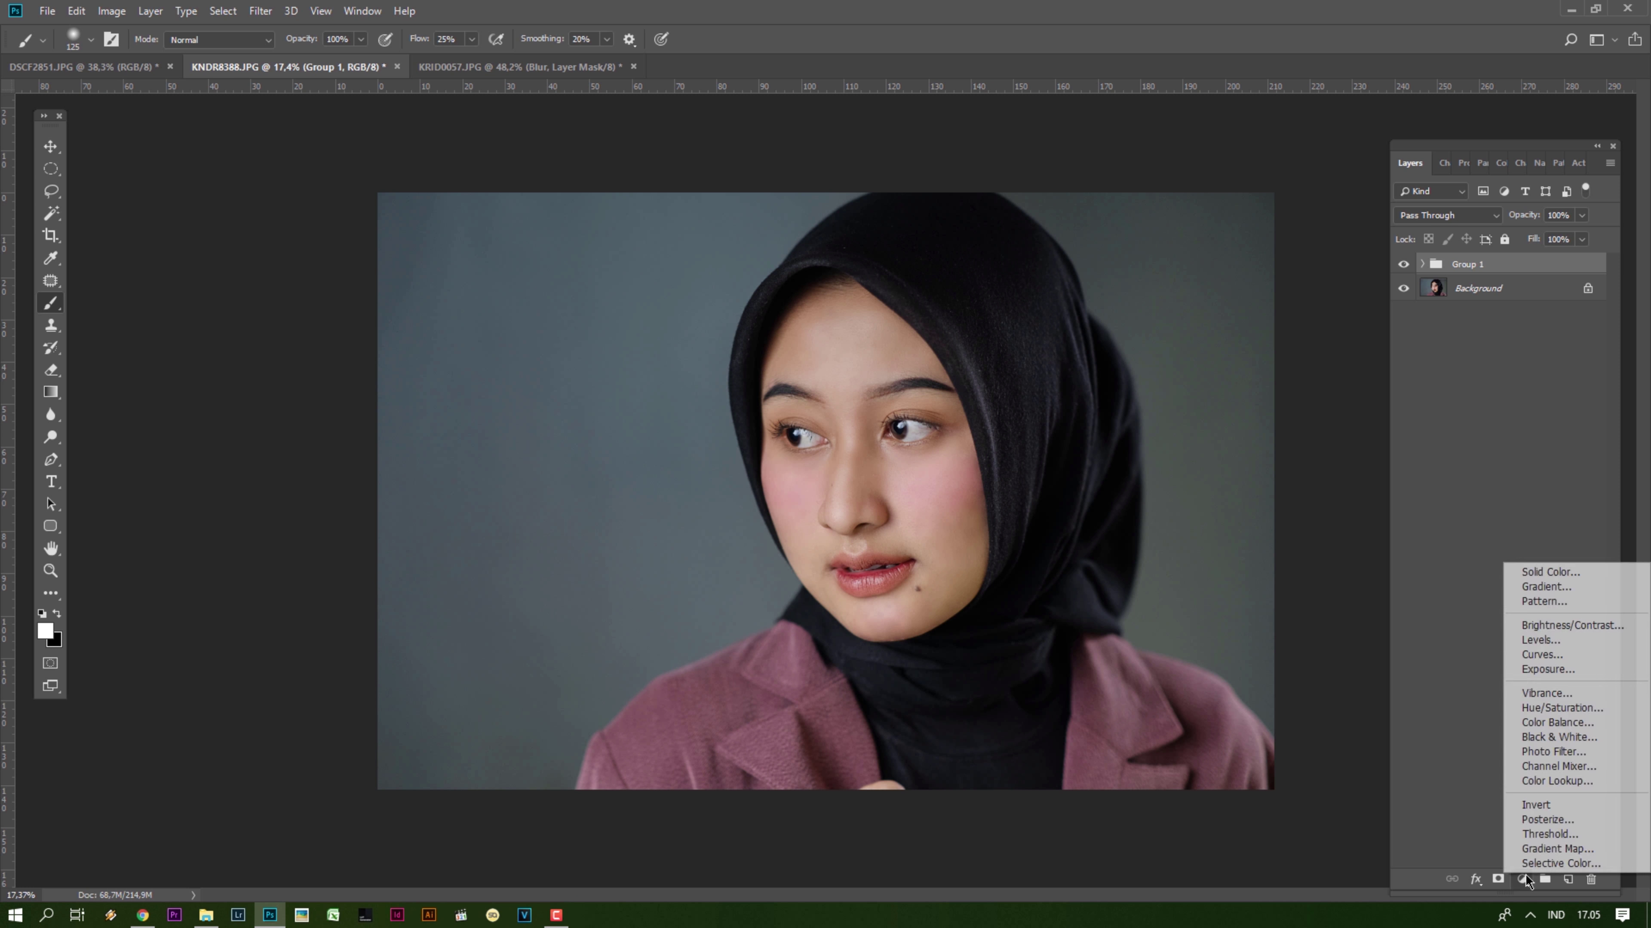
left_click(1517, 658)
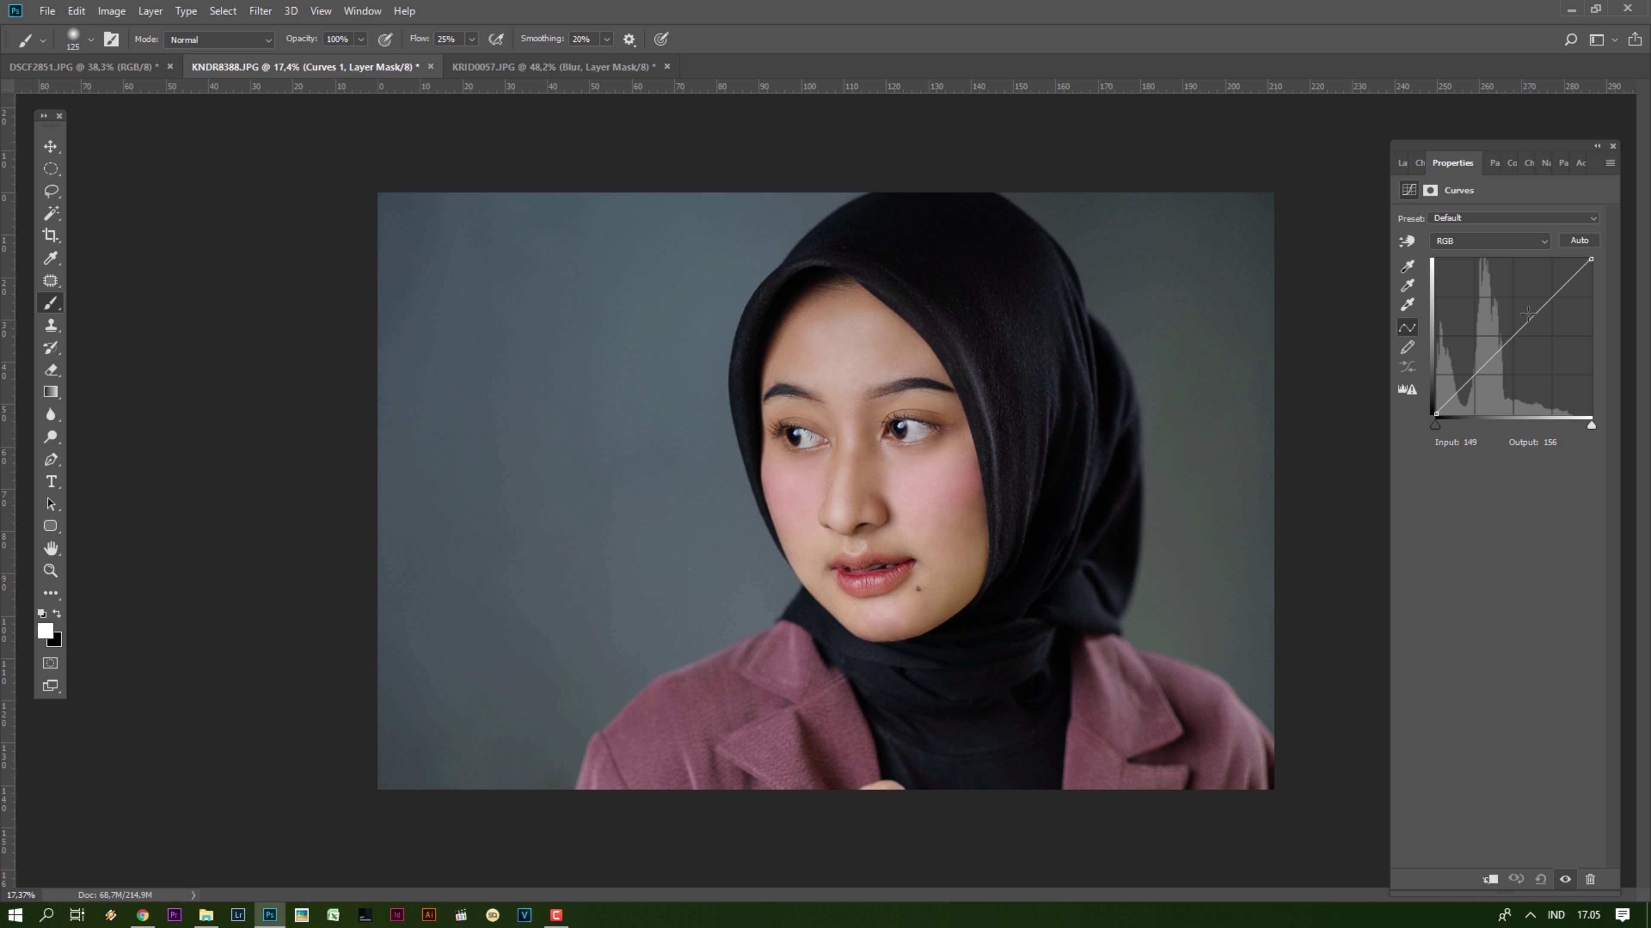
left_click_drag(1527, 314, 1528, 312)
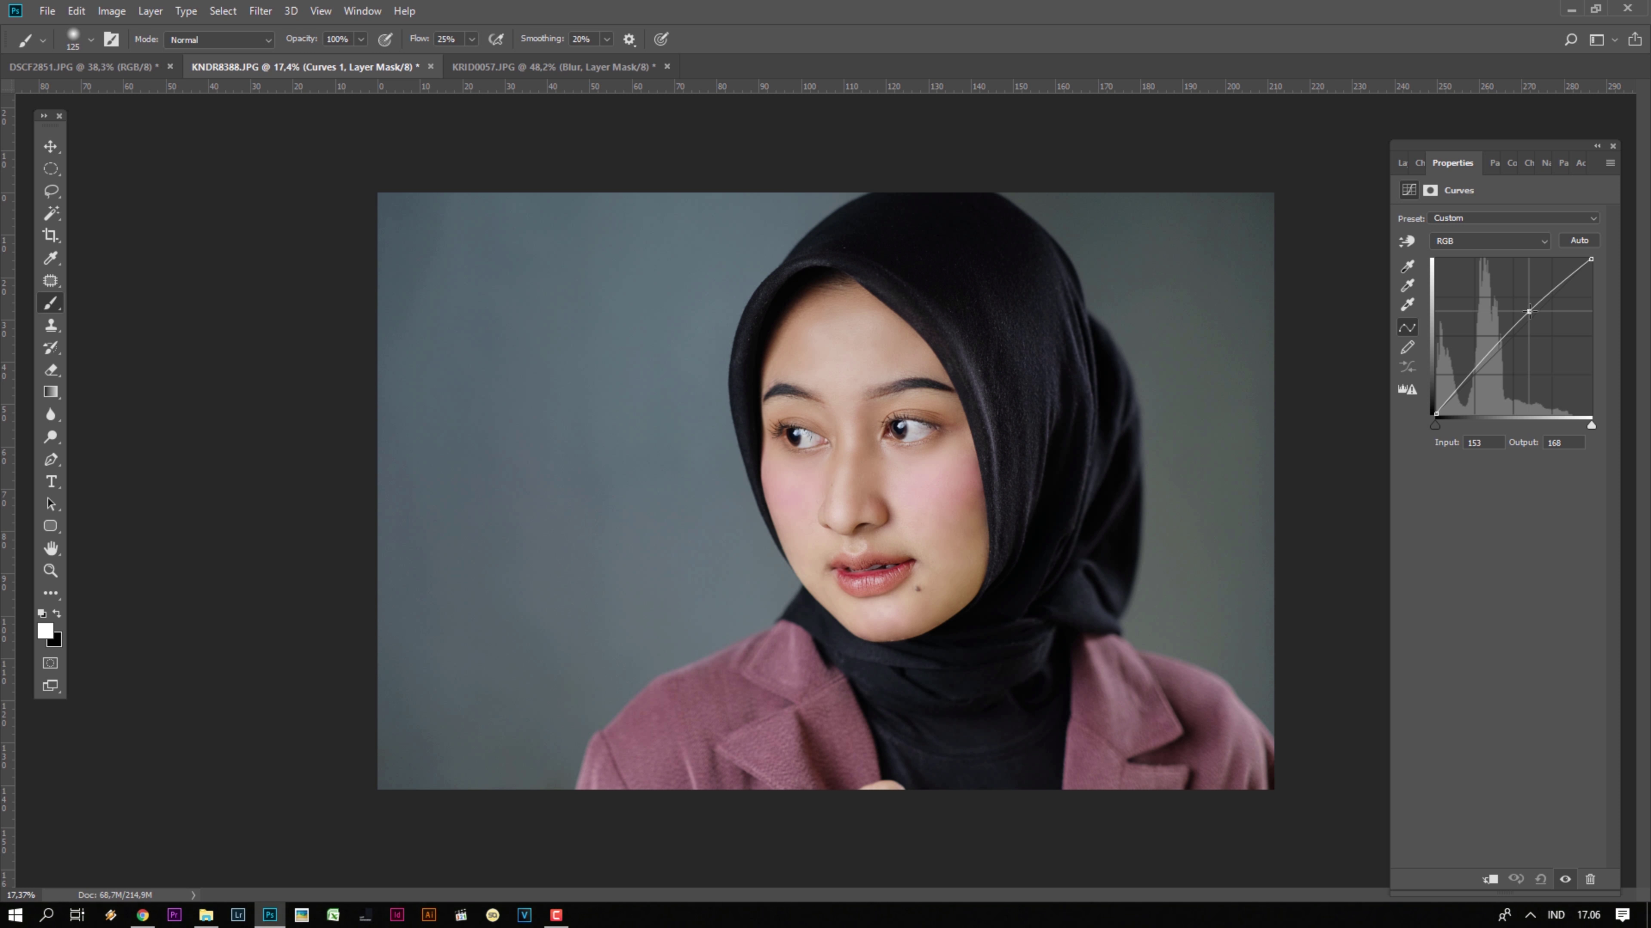
scroll(892, 457, "up", 4)
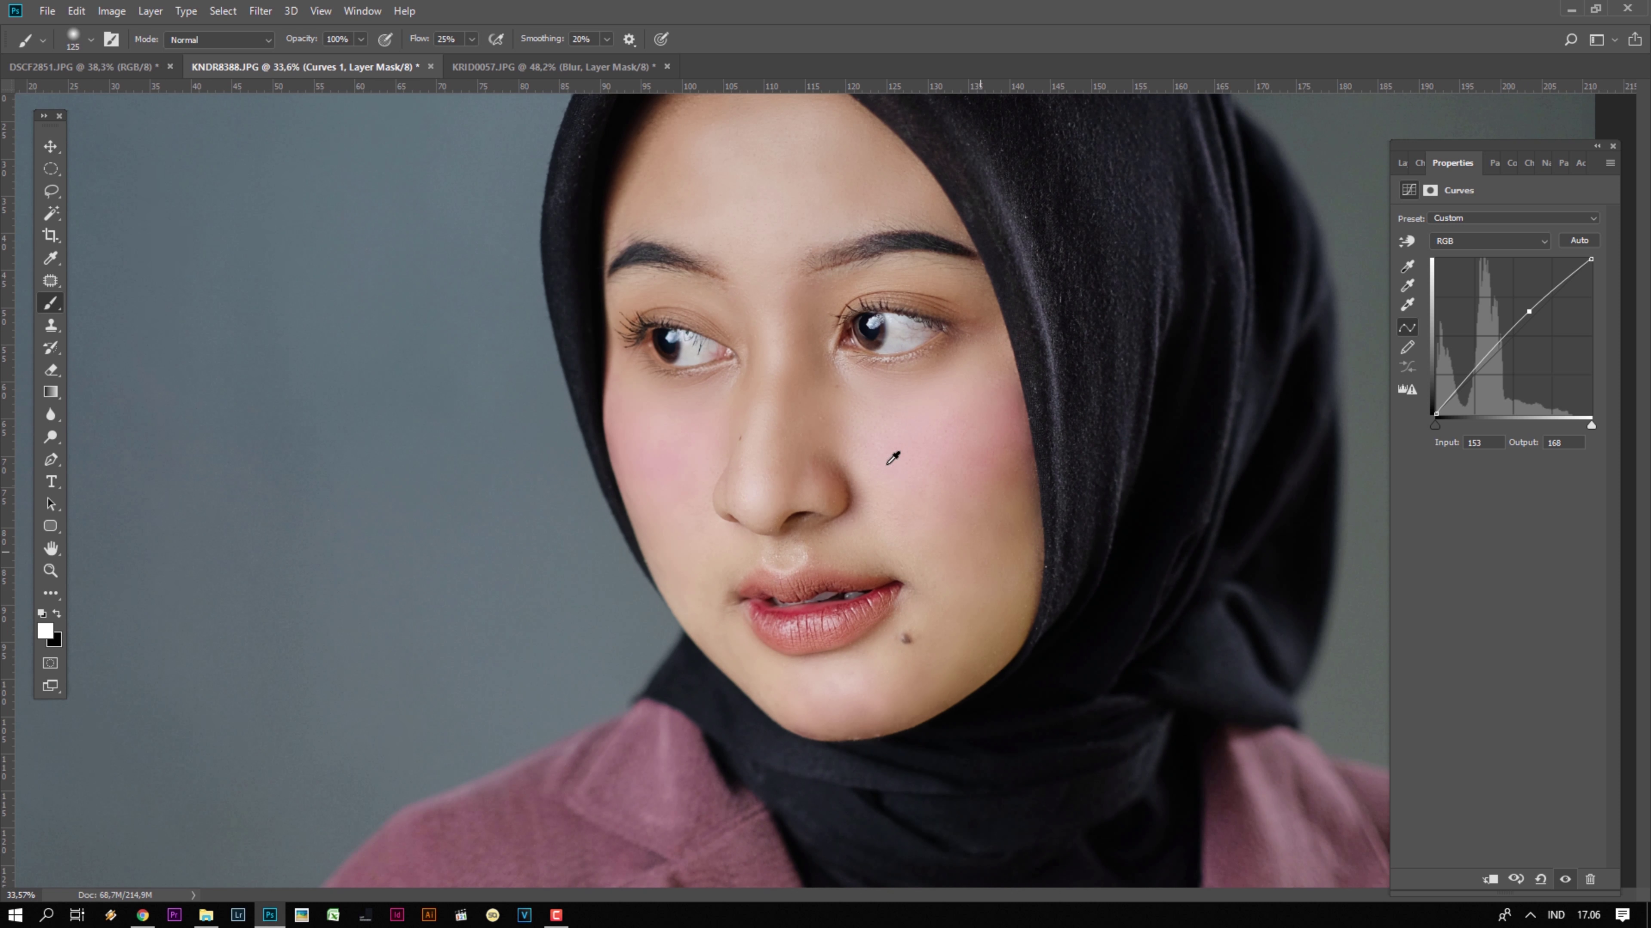
scroll(848, 413, "up", 3)
scroll(892, 391, "up", 3)
scroll(891, 397, "down", 3)
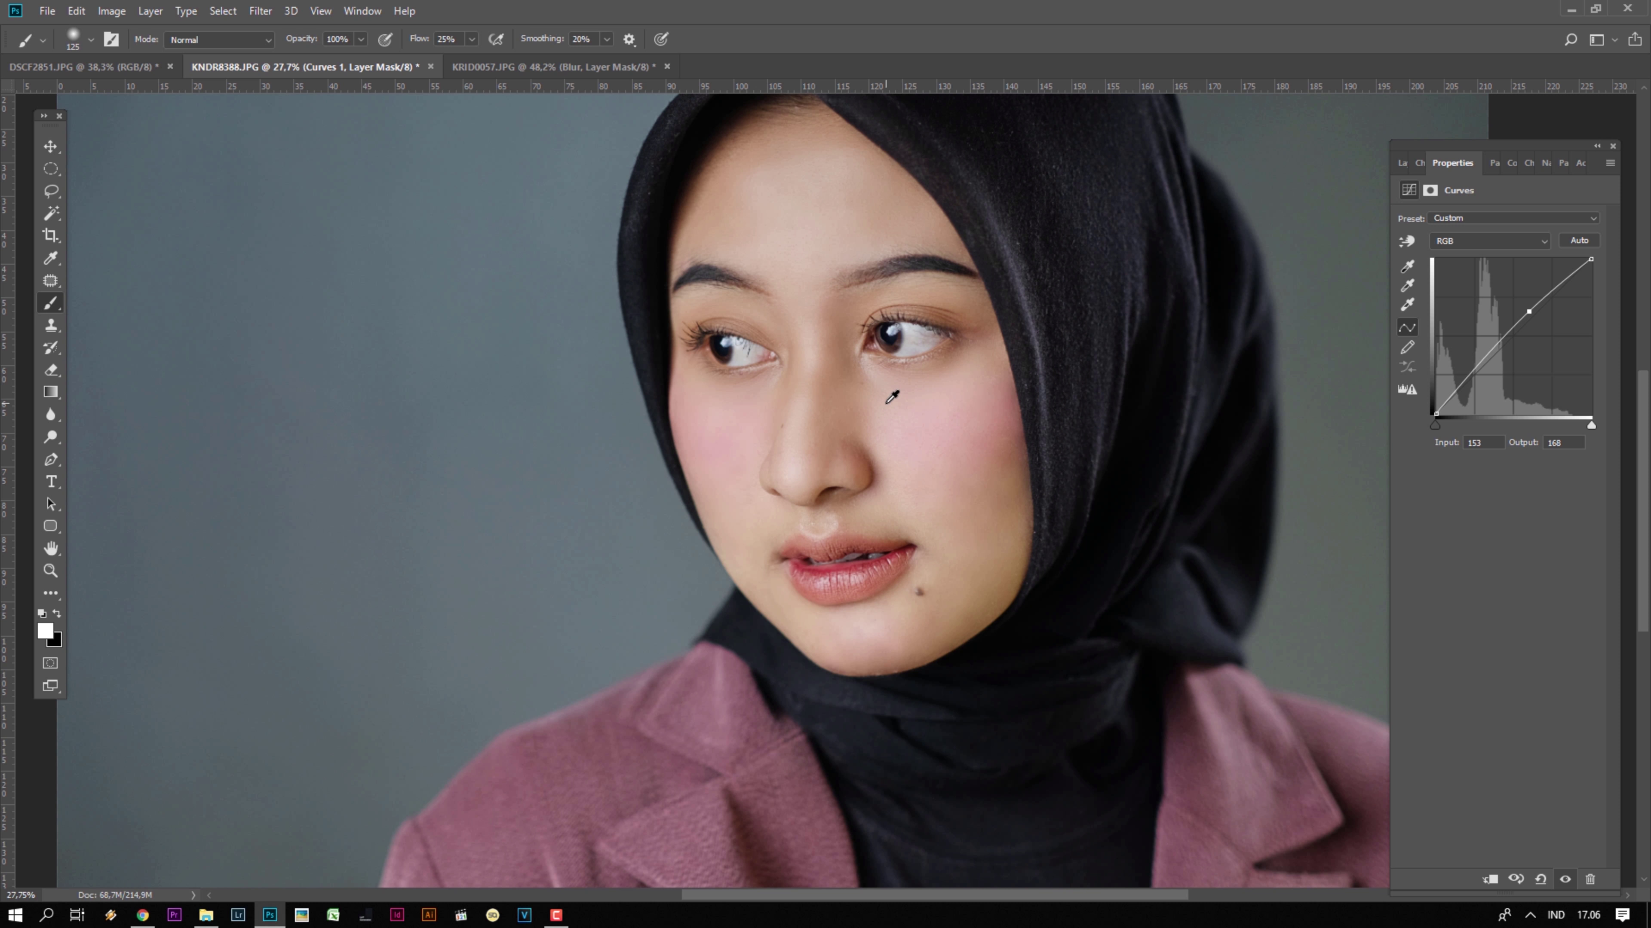
scroll(1301, 206, "down", 2)
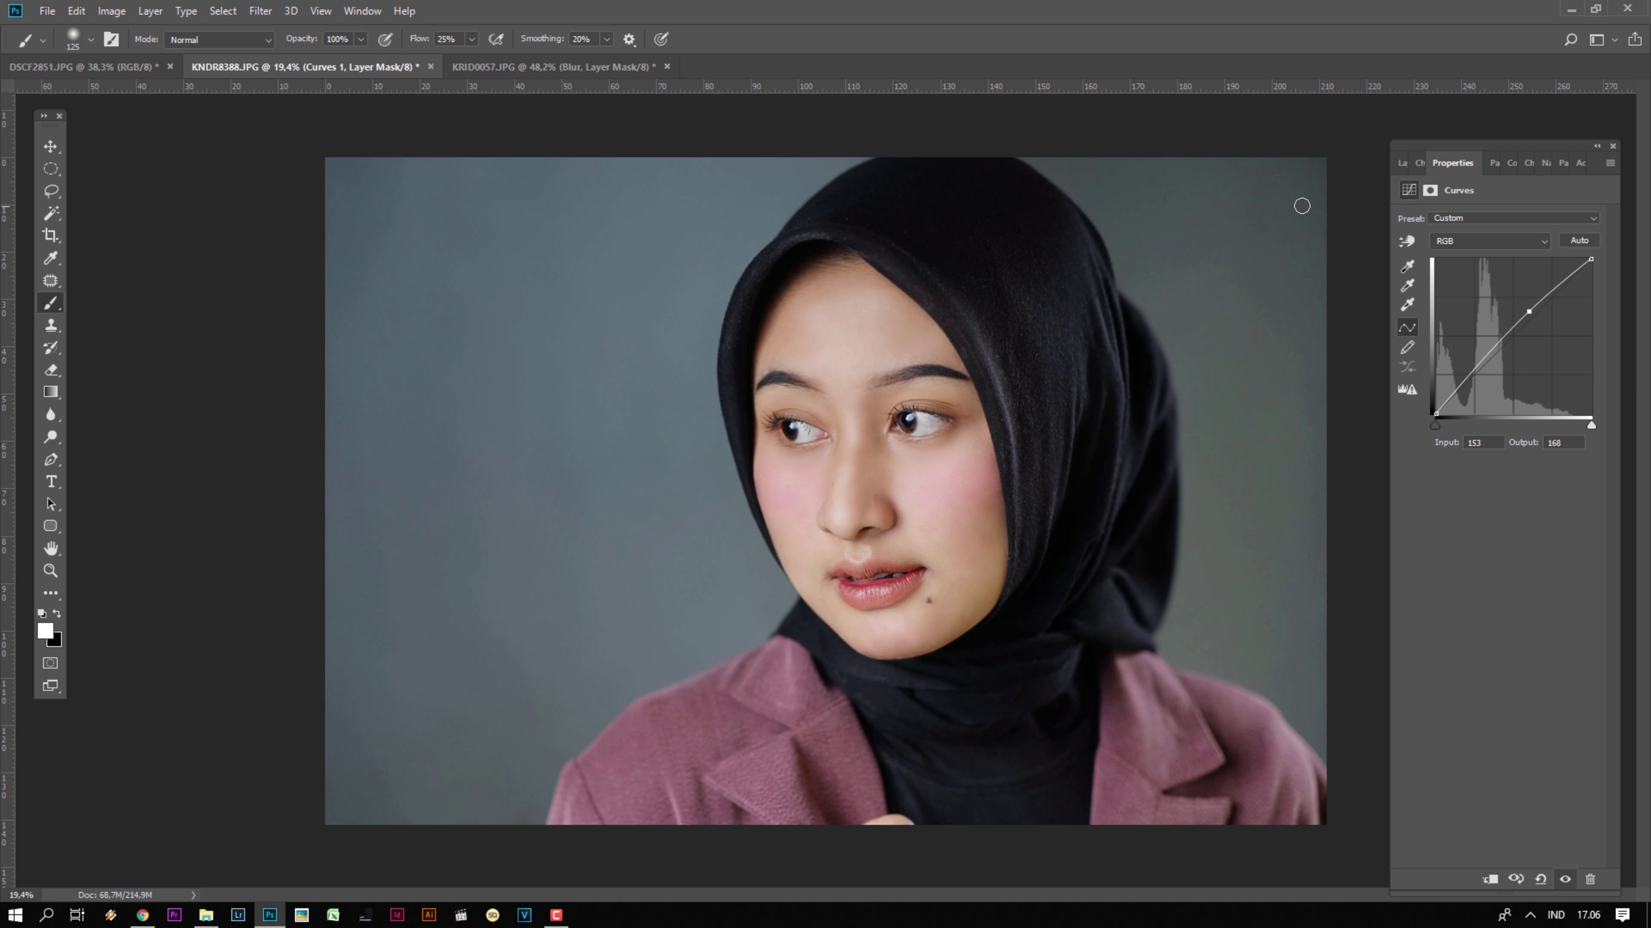
- On the DSCF2851 tab, build the masked Gaussian Blur Layer 1 and High Pass Layer 1 copy
left_click(130, 66)
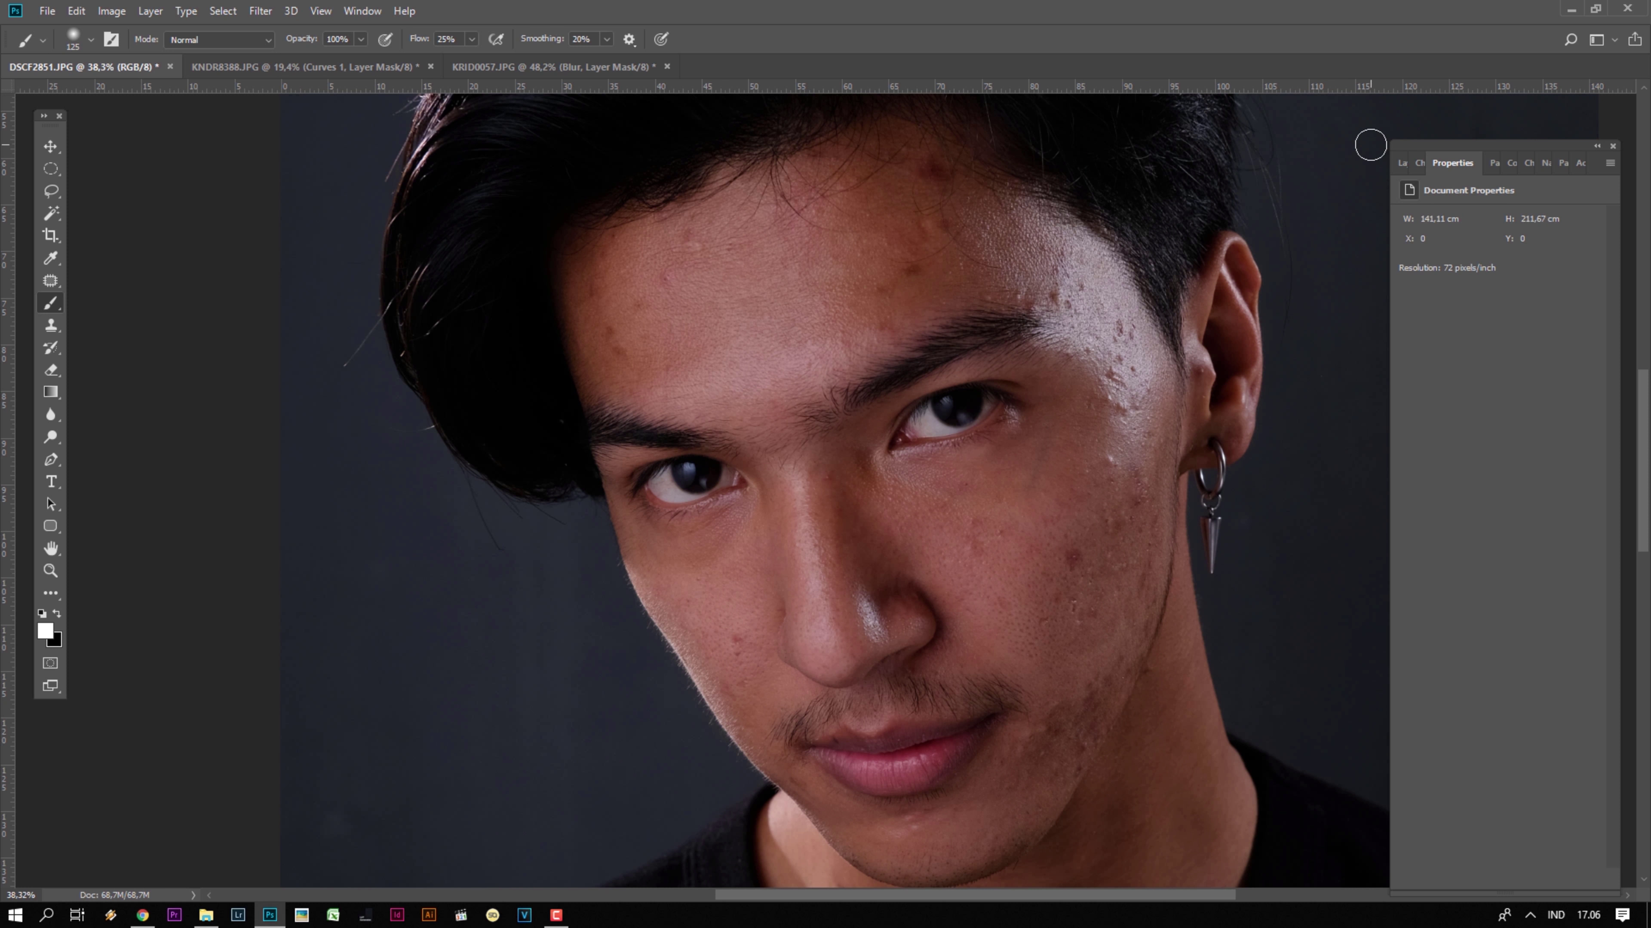
left_click(1420, 163)
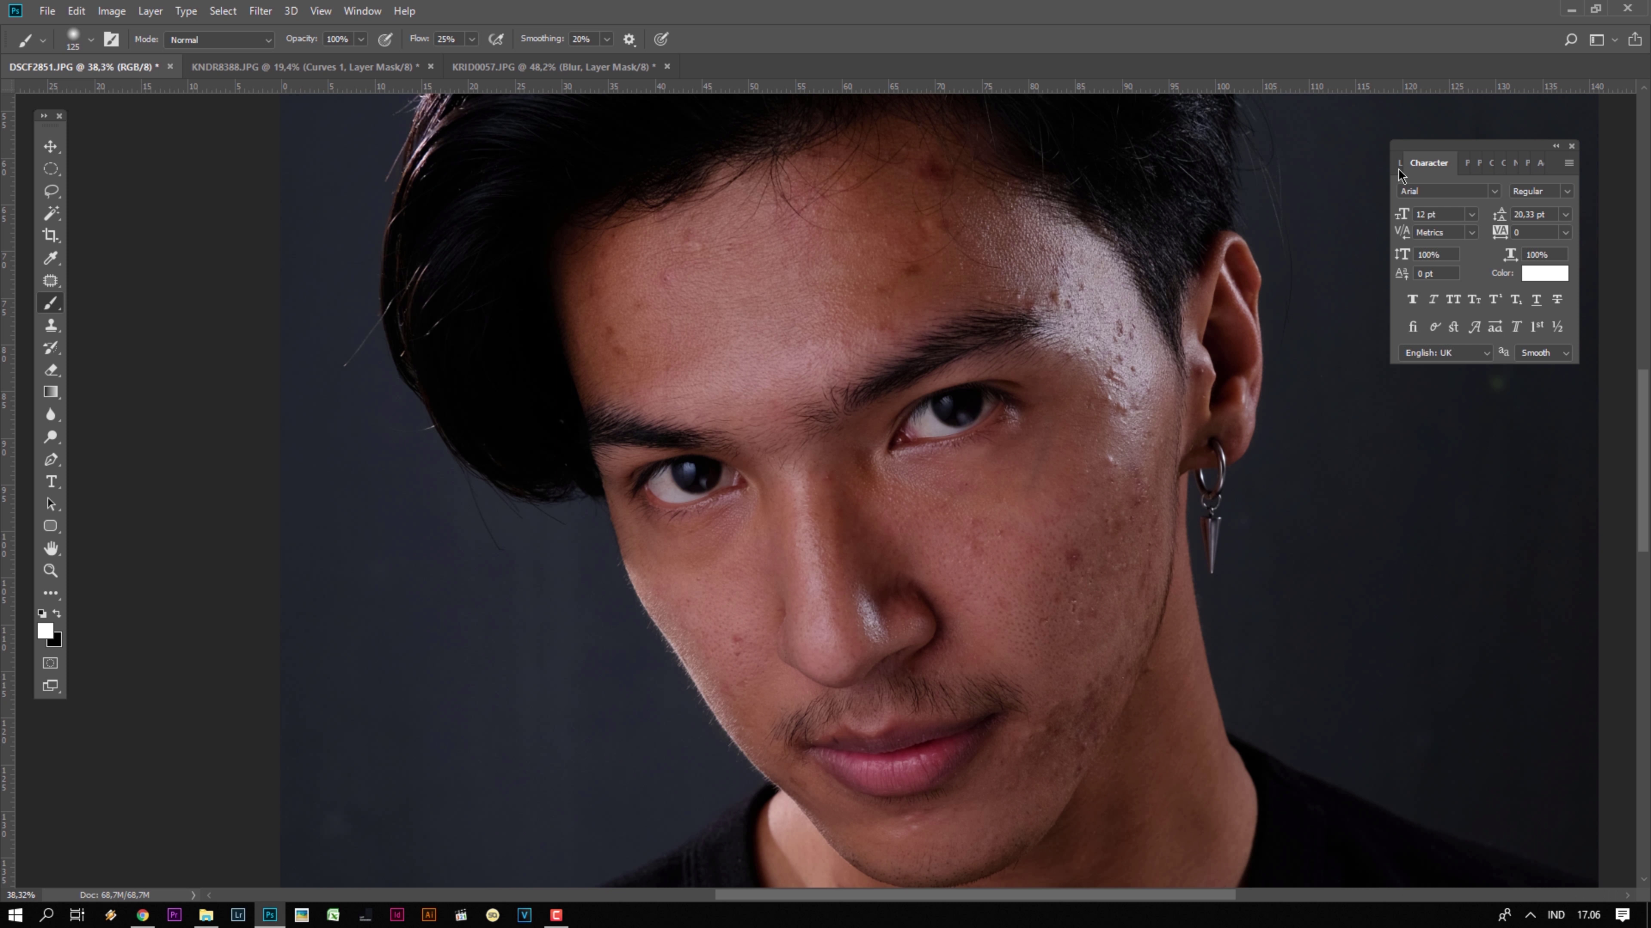
left_click(1402, 162)
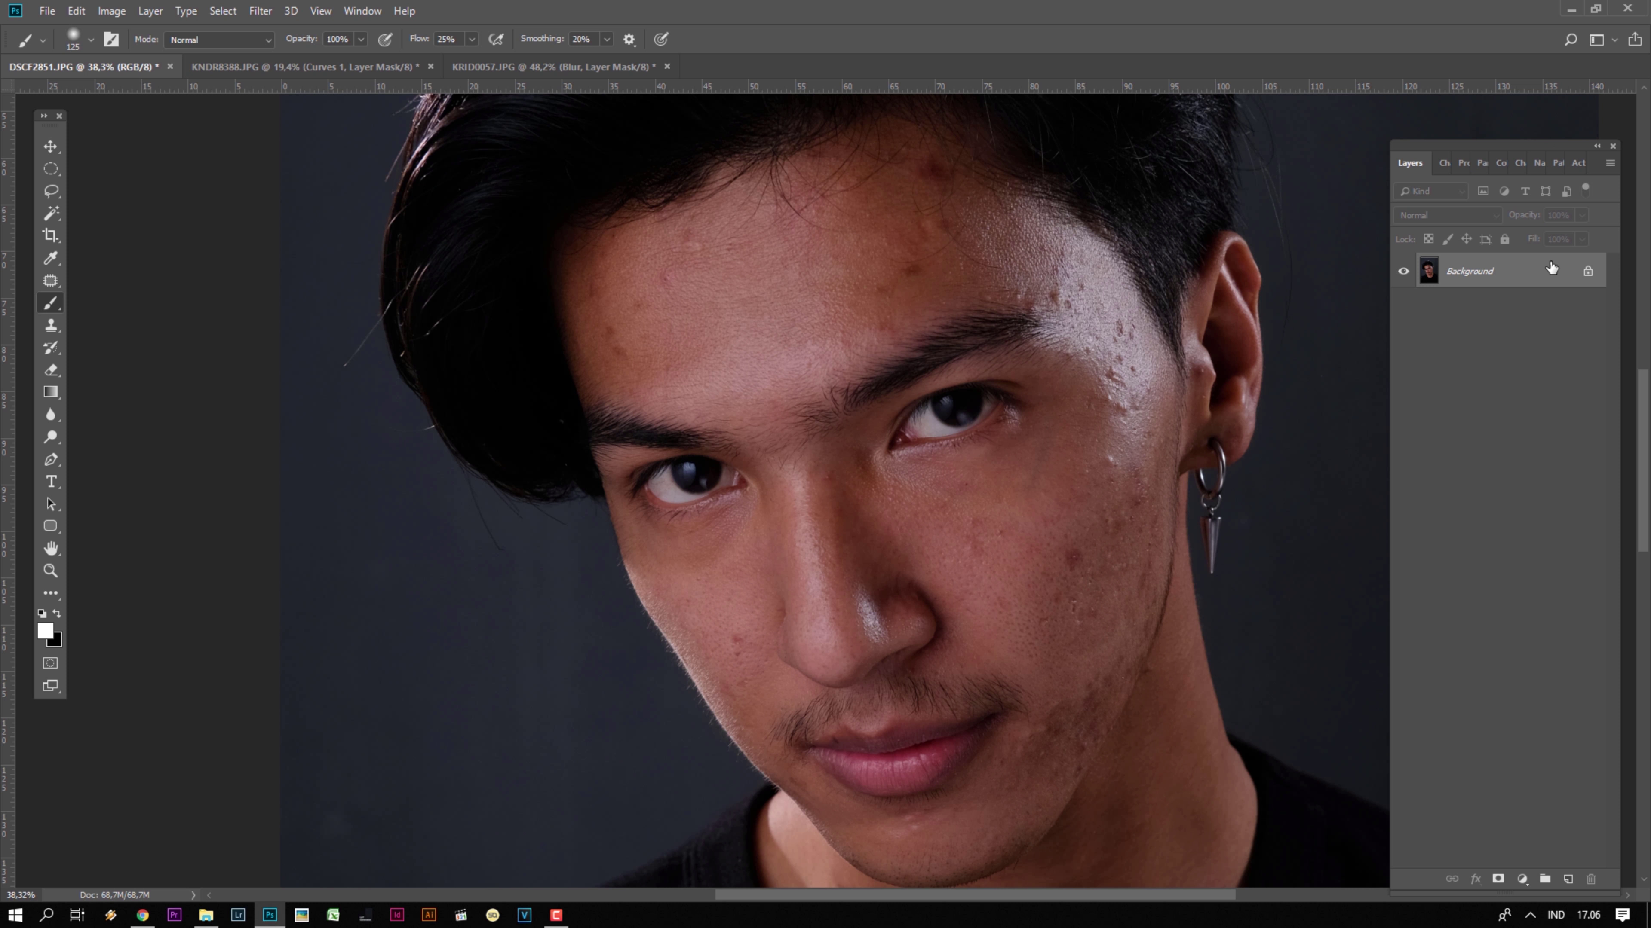
key("ctrl+j")
key("ctrl+j")
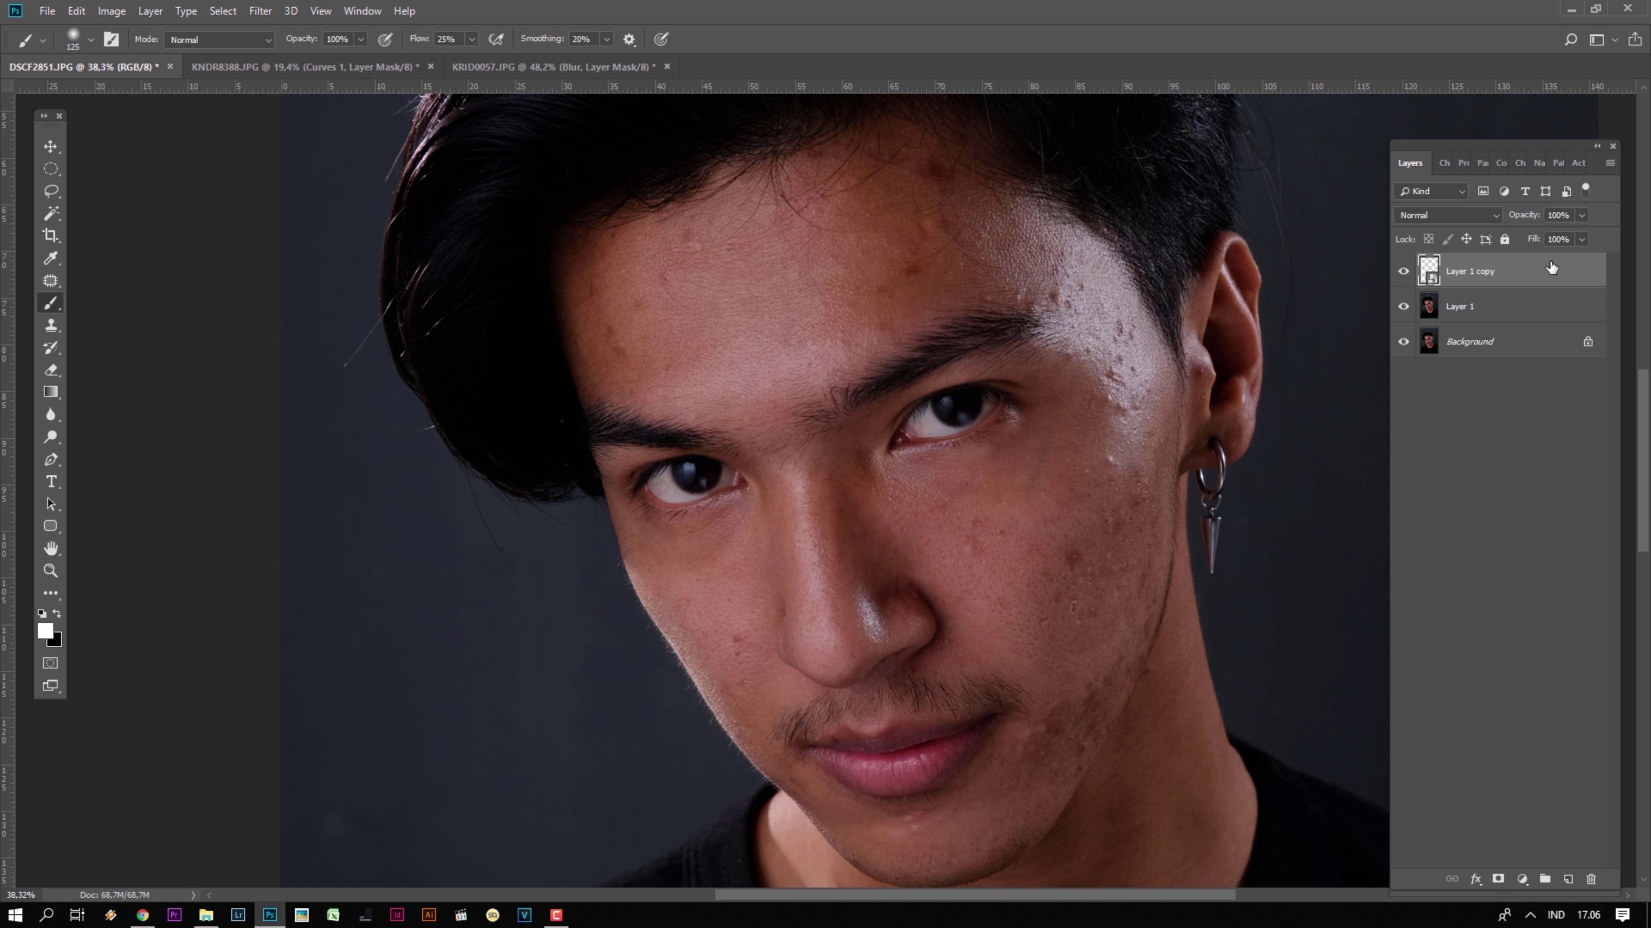
key("alt+bracketleft")
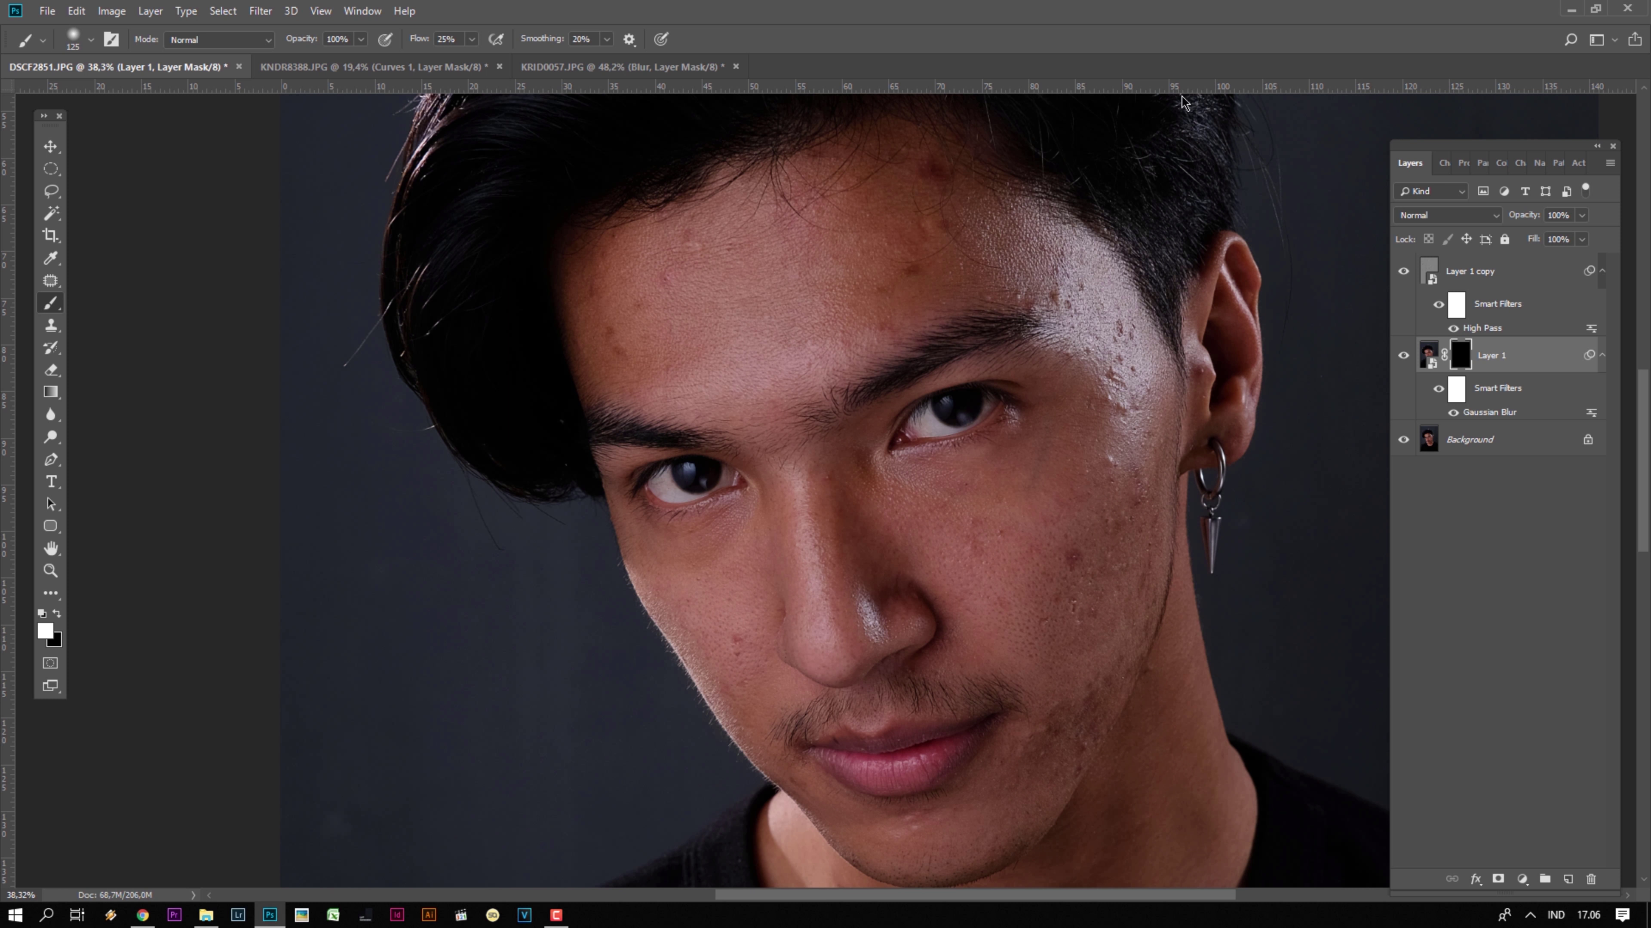
- Zoom into the face and paint Layer 1's mask over the forehead with a 300 brush
scroll(1105, 169, "up", 2)
scroll(987, 269, "up", 2)
scroll(843, 358, "up", 2)
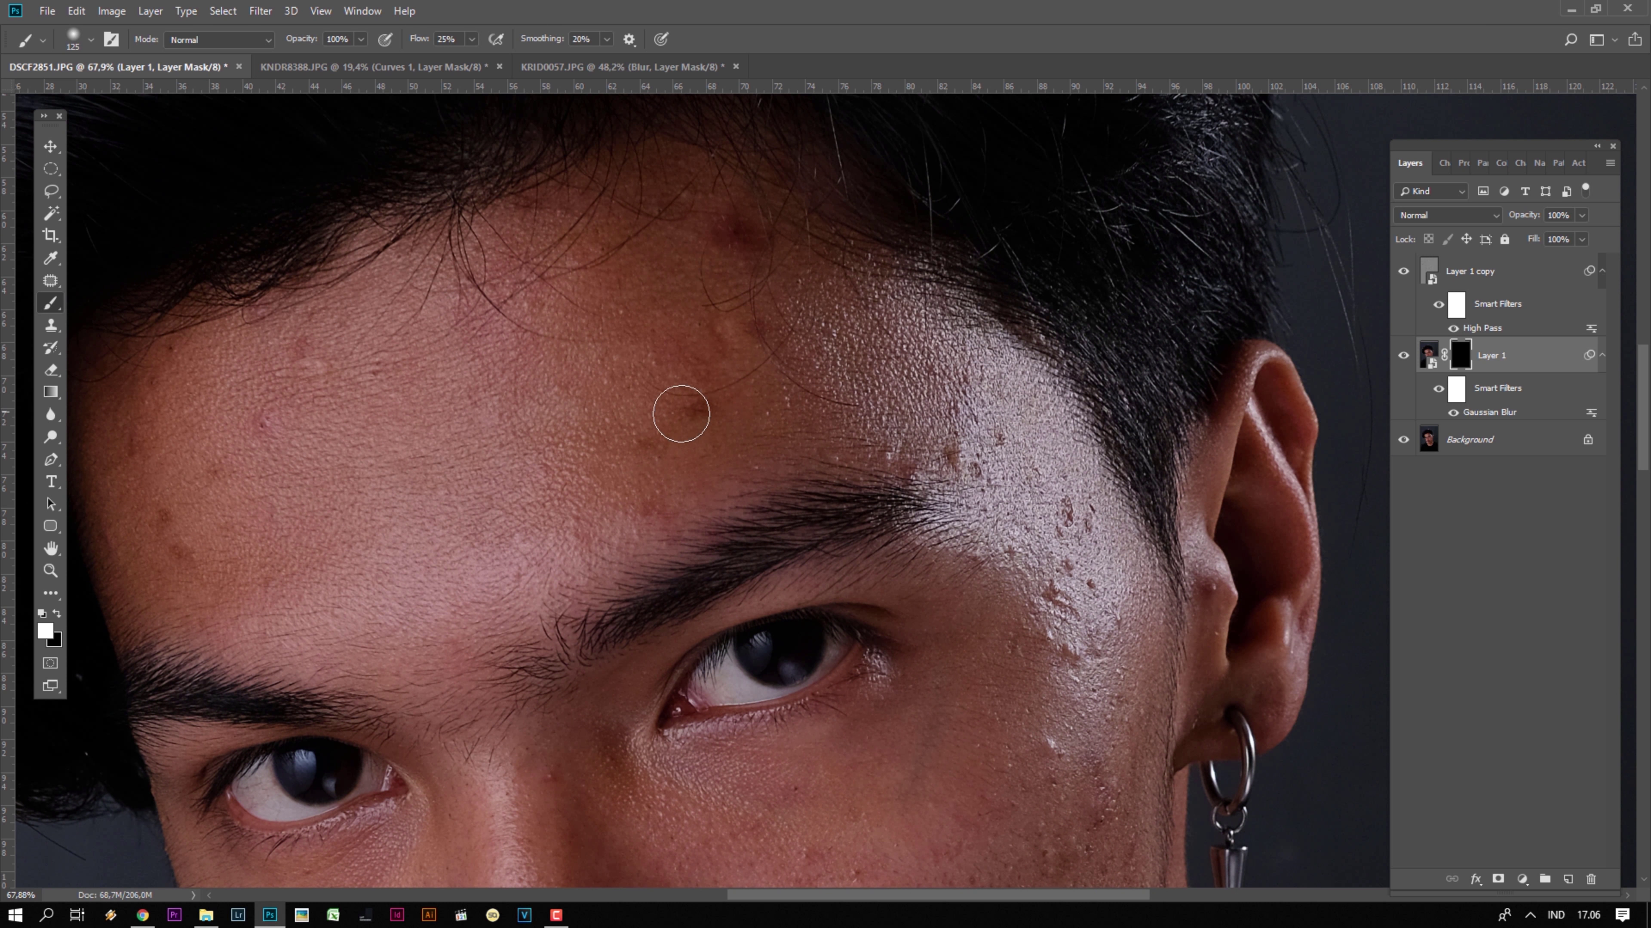
mouse_move(213, 462)
left_mouse_down()
mouse_move(324, 228)
mouse_move(634, 472)
mouse_move(714, 331)
left_mouse_up()
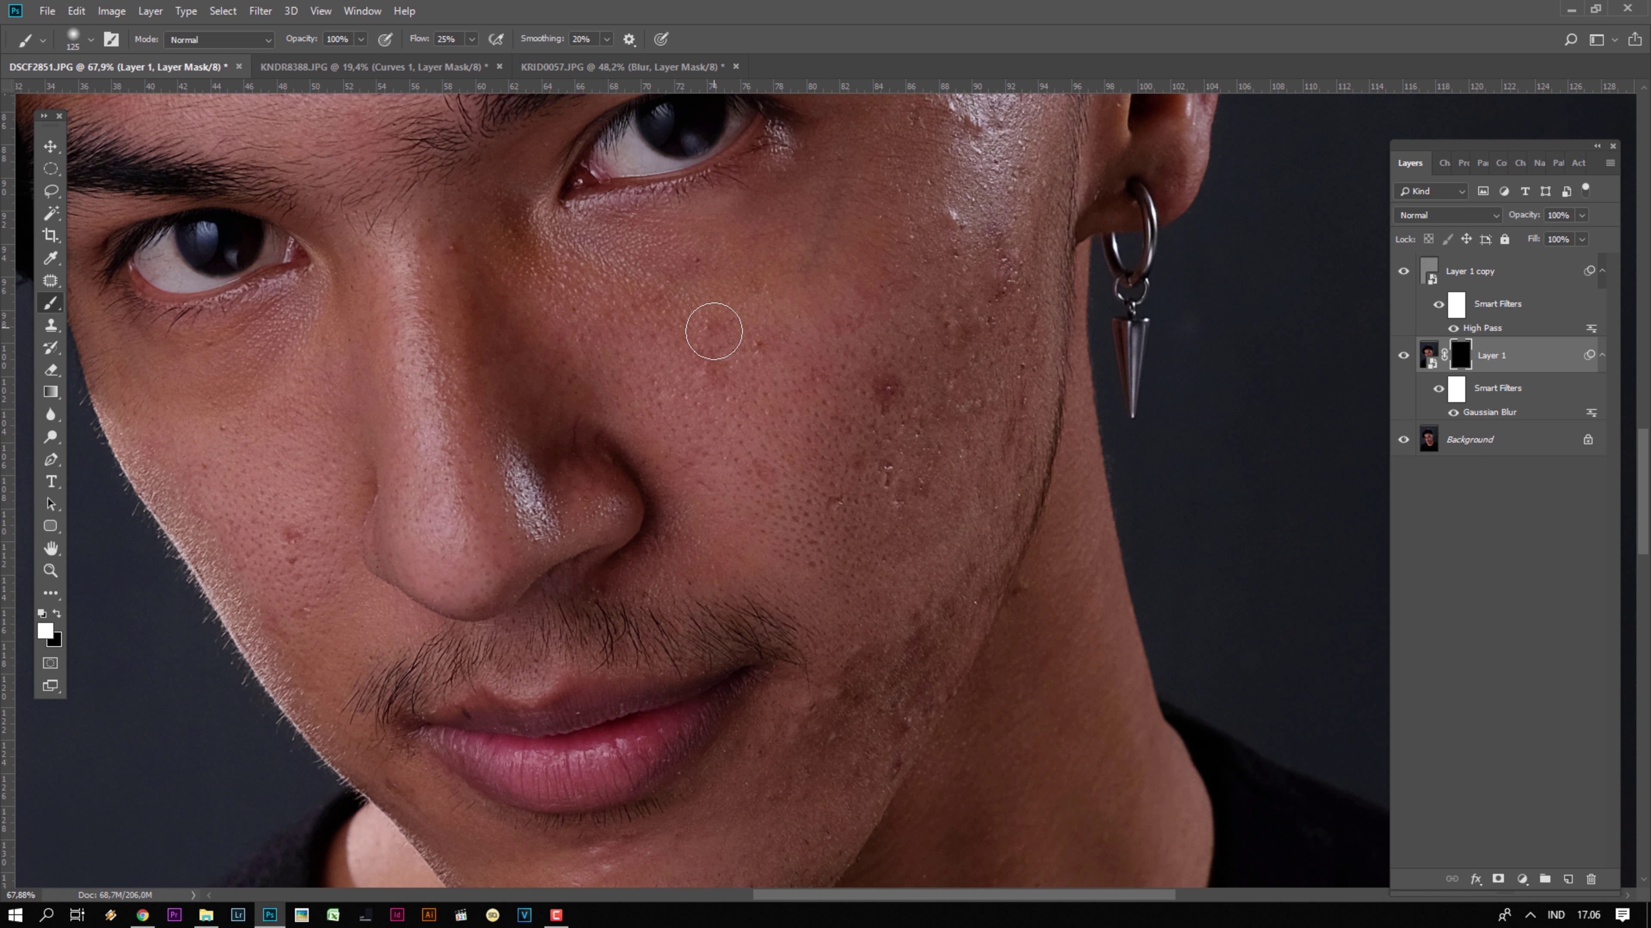
mouse_move(957, 200)
left_mouse_down()
mouse_move(936, 578)
mouse_move(1013, 553)
left_mouse_up()
mouse_move(818, 324)
left_mouse_down()
mouse_move(936, 383)
mouse_move(1033, 383)
left_mouse_up()
key("ctrl+r")
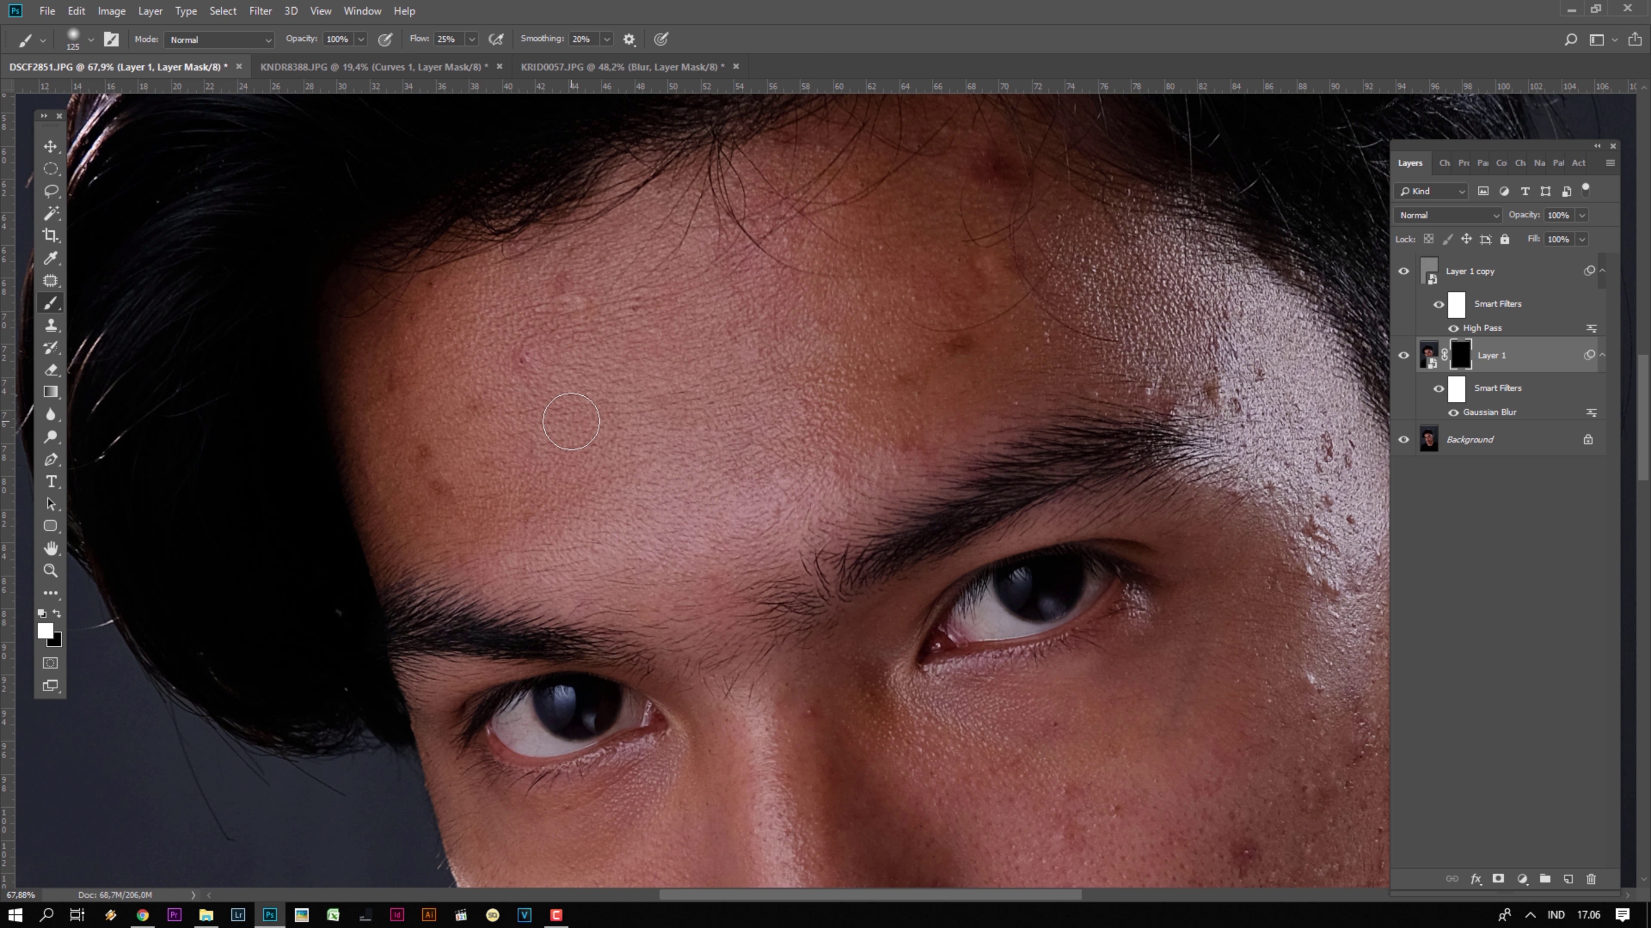
key("bracketright")
key("bracketright")
key("bracketright")
key("bracketright")
key("bracketright")
mouse_move(568, 338)
left_mouse_down()
mouse_move(479, 406)
mouse_move(479, 369)
mouse_move(434, 351)
mouse_move(513, 363)
mouse_move(490, 461)
mouse_move(460, 332)
mouse_move(650, 495)
mouse_move(726, 518)
mouse_move(645, 276)
mouse_move(561, 314)
mouse_move(468, 424)
mouse_move(674, 545)
mouse_move(748, 276)
mouse_move(840, 277)
mouse_move(859, 330)
mouse_move(965, 324)
mouse_move(924, 390)
mouse_move(815, 446)
mouse_move(715, 256)
mouse_move(939, 172)
mouse_move(966, 232)
mouse_move(951, 338)
mouse_move(958, 320)
mouse_move(910, 247)
mouse_move(807, 265)
mouse_move(752, 247)
left_mouse_up()
- With a 200 brush, smooth the right side of the forehead, the cheek and jaw
key("bracketleft")
key("bracketleft")
mouse_move(1046, 313)
left_mouse_down()
mouse_move(1150, 287)
mouse_move(1216, 381)
left_mouse_up()
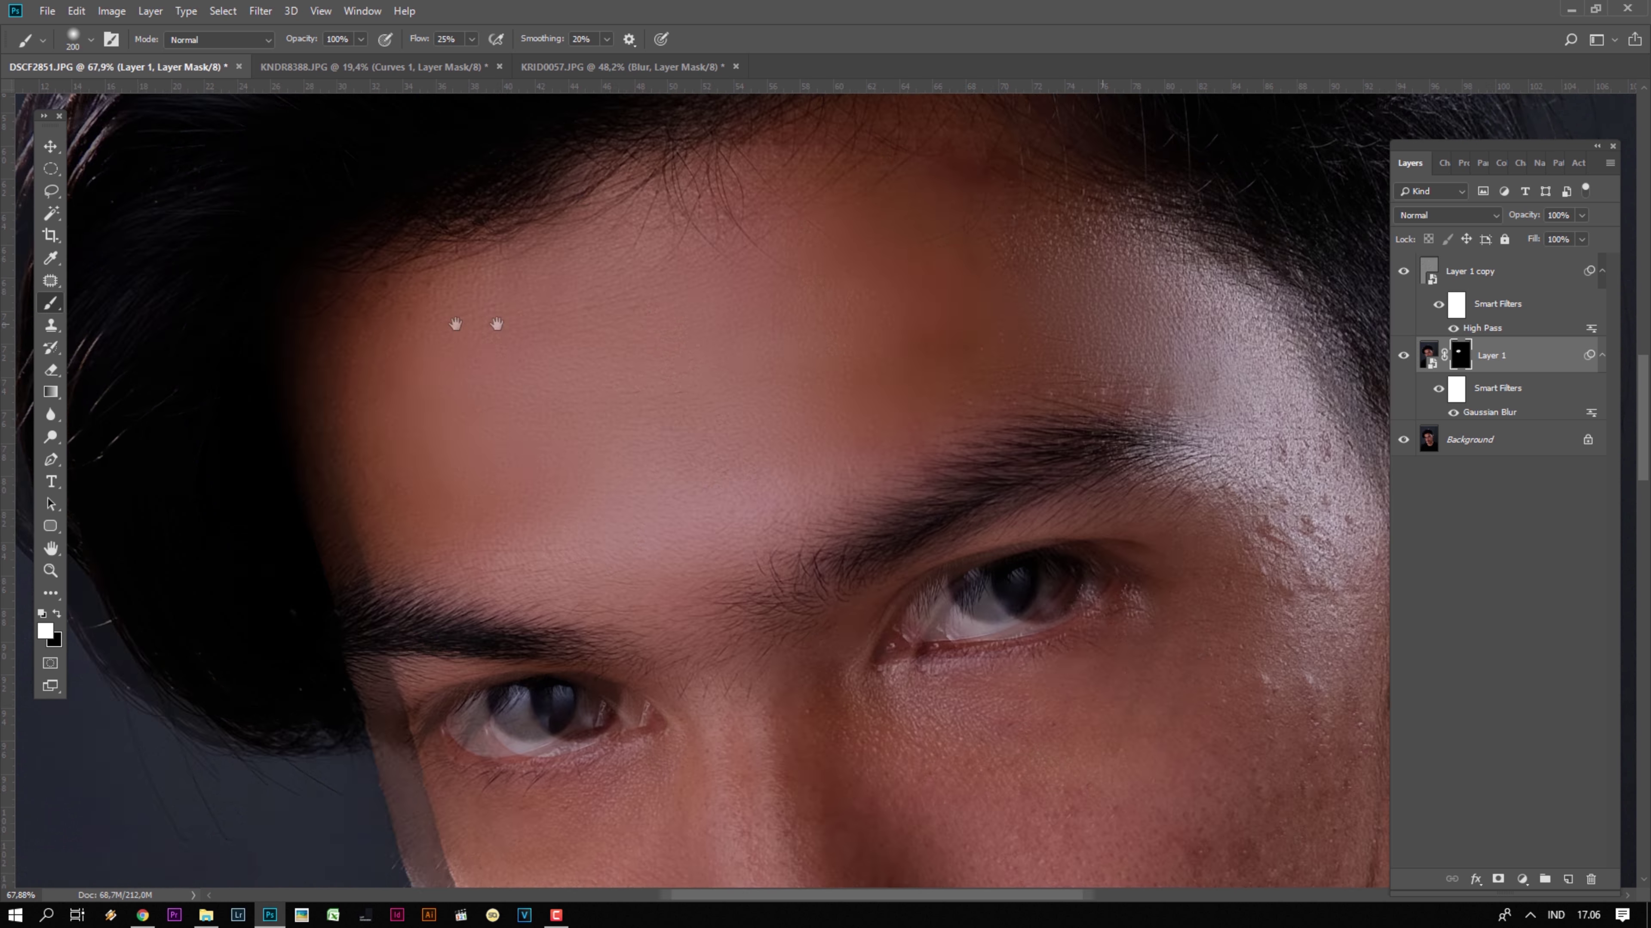
scroll(958, 314, "right", 10)
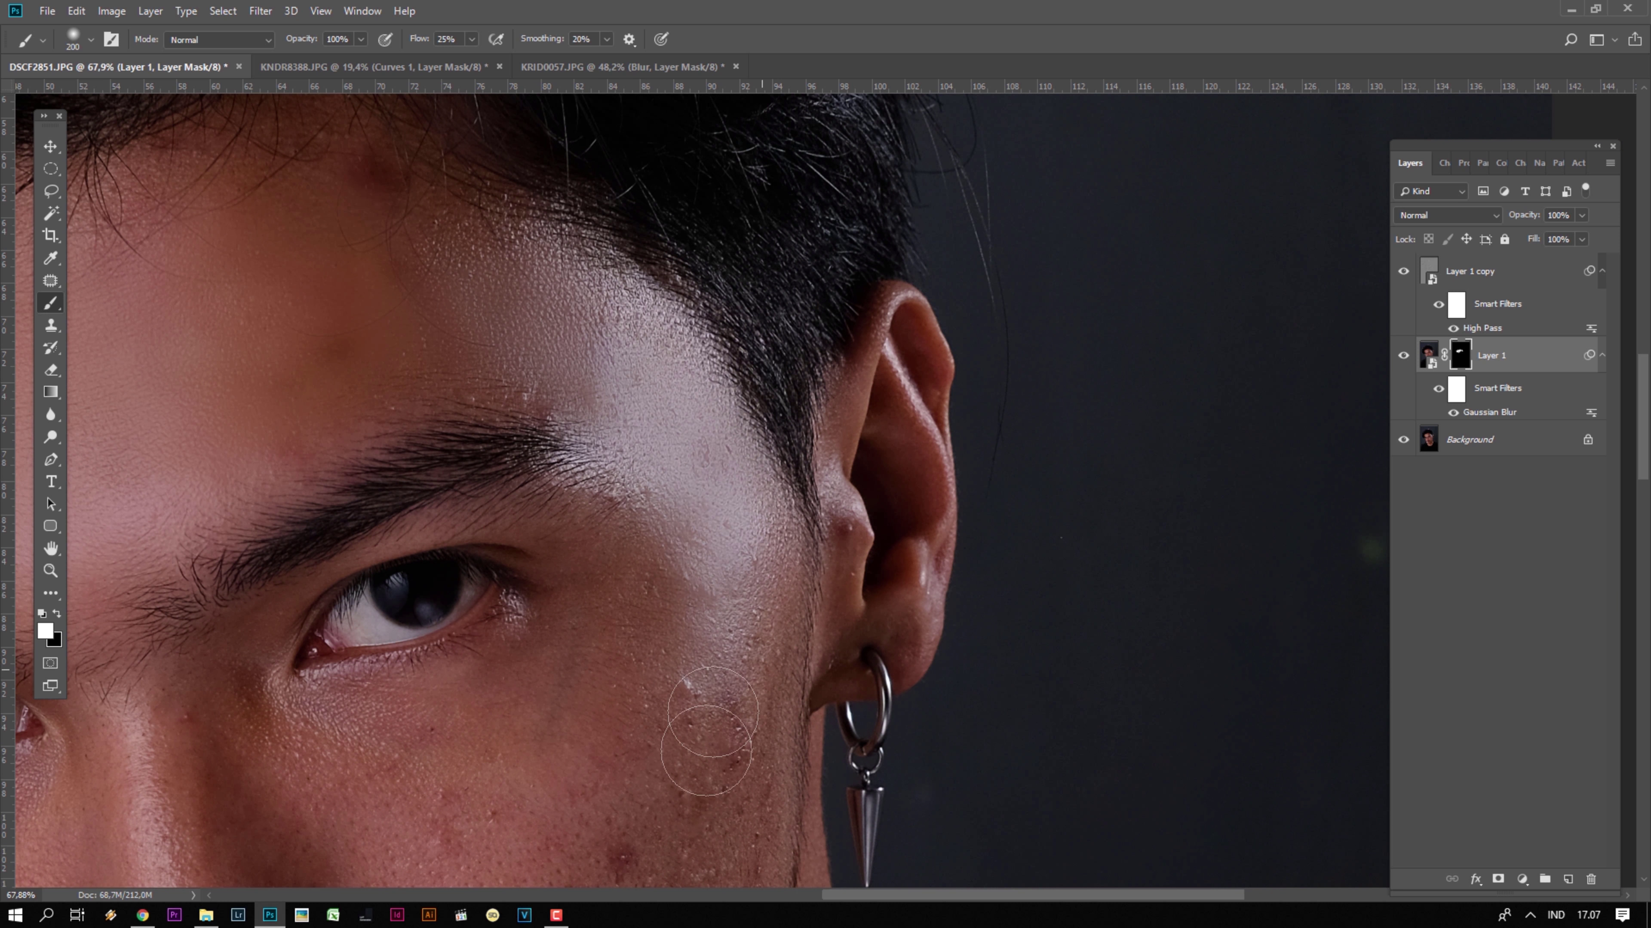
scroll(709, 469, "down", 5)
mouse_move(692, 394)
left_mouse_down()
mouse_move(755, 258)
mouse_move(662, 571)
mouse_move(729, 332)
mouse_move(777, 666)
mouse_move(726, 763)
mouse_move(863, 358)
mouse_move(884, 181)
mouse_move(756, 271)
mouse_move(479, 296)
mouse_move(534, 472)
mouse_move(600, 351)
mouse_move(561, 485)
left_mouse_up()
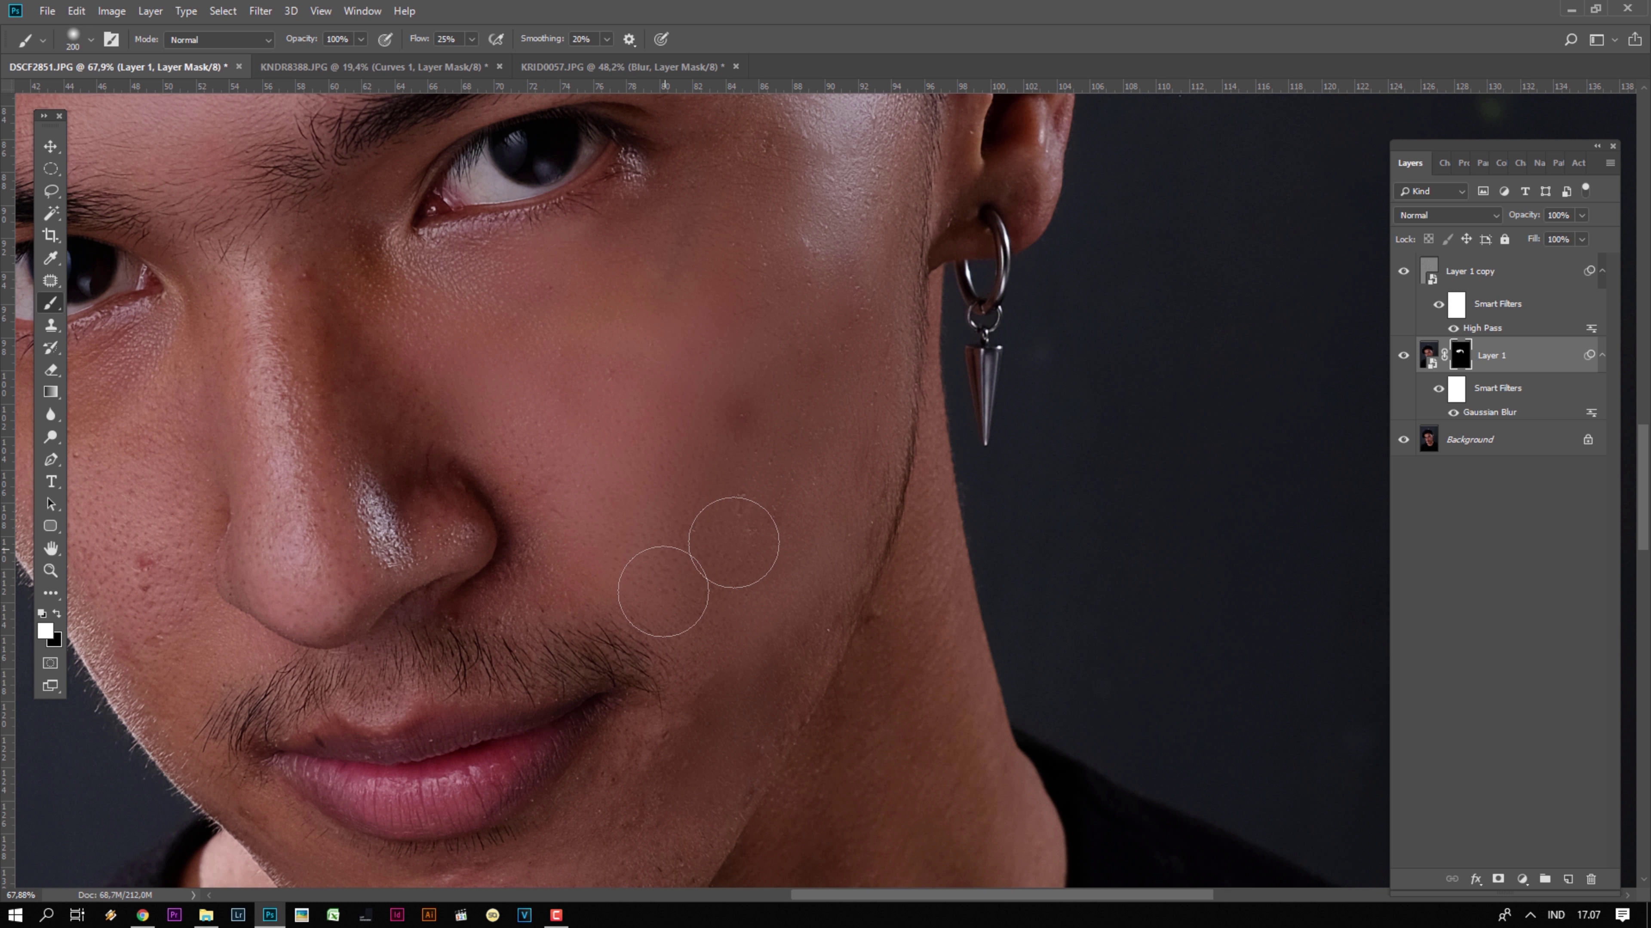
- Smooth the skin under the left eye and beside both nostrils, dropping to a 100 brush
left_click_drag(656, 762, 792, 369)
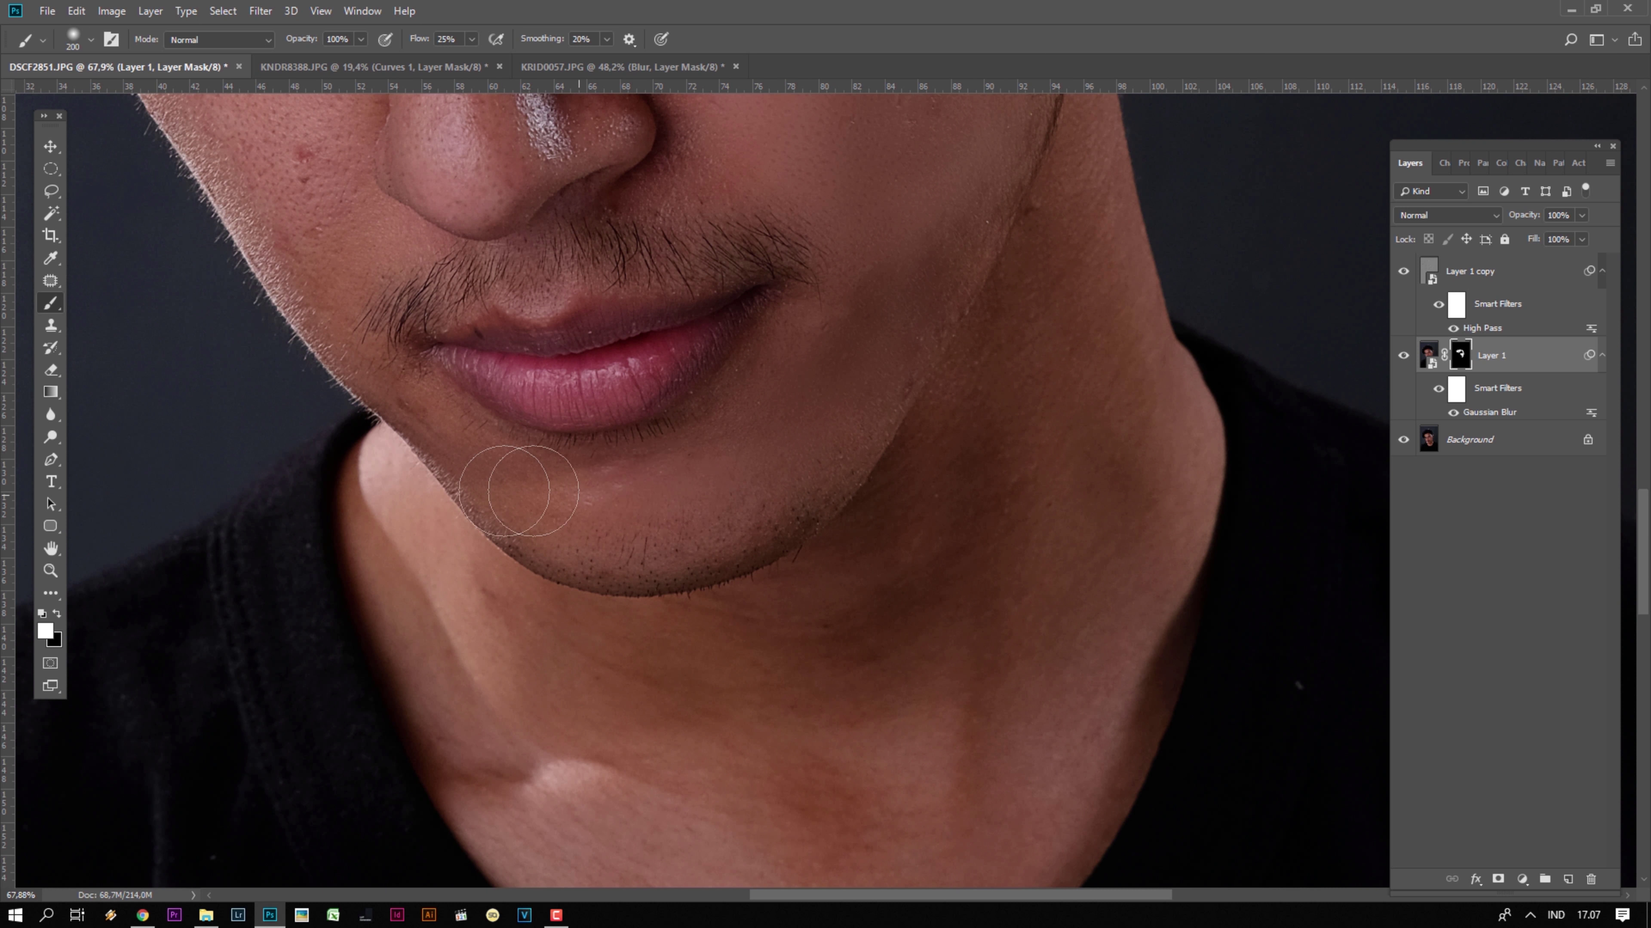
left_click_drag(612, 397, 768, 520)
key("ctrl+r")
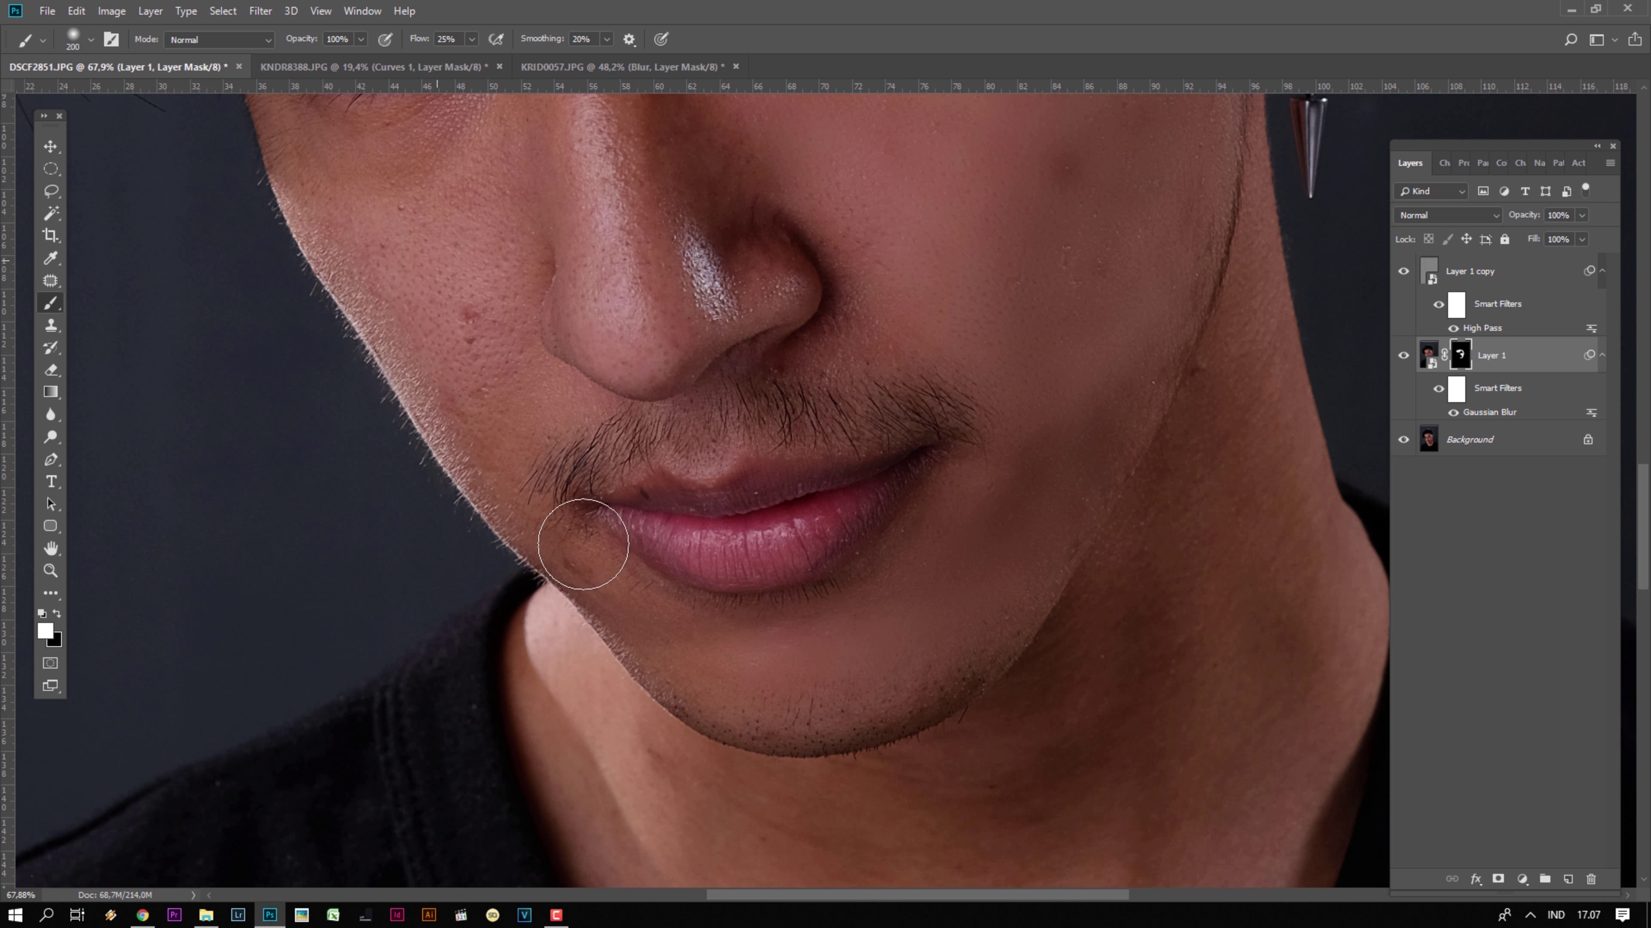
left_click_drag(461, 305, 516, 526)
left_click_drag(460, 403, 369, 377)
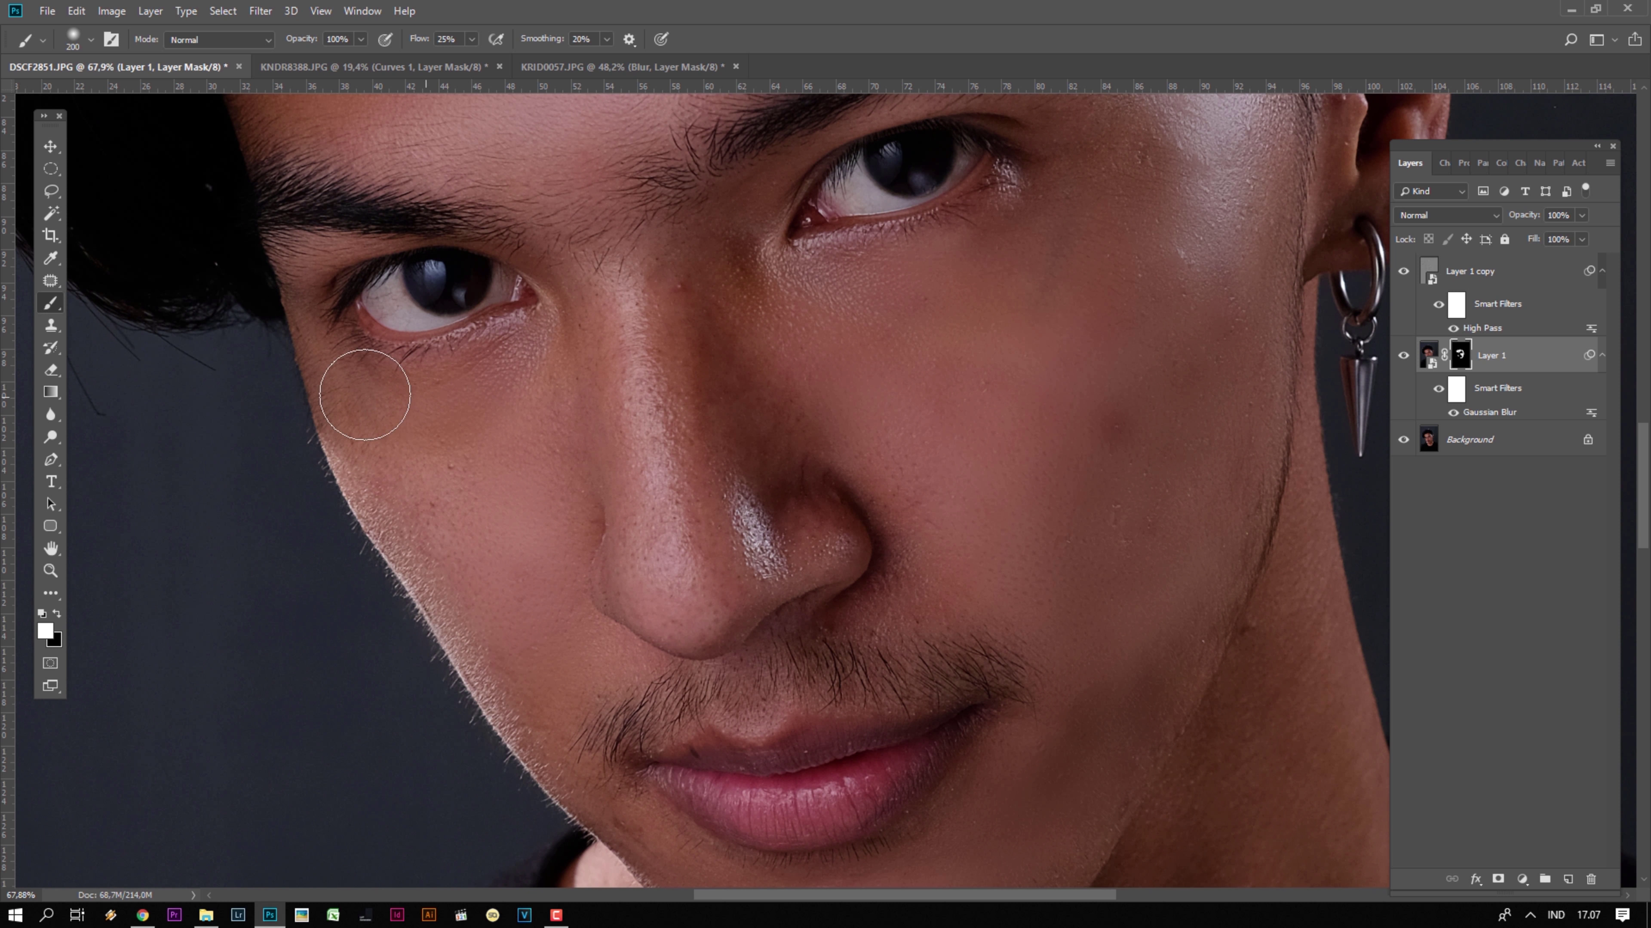
left_click_drag(530, 657, 589, 582)
key("bracketleft")
key("bracketleft")
key("bracketleft")
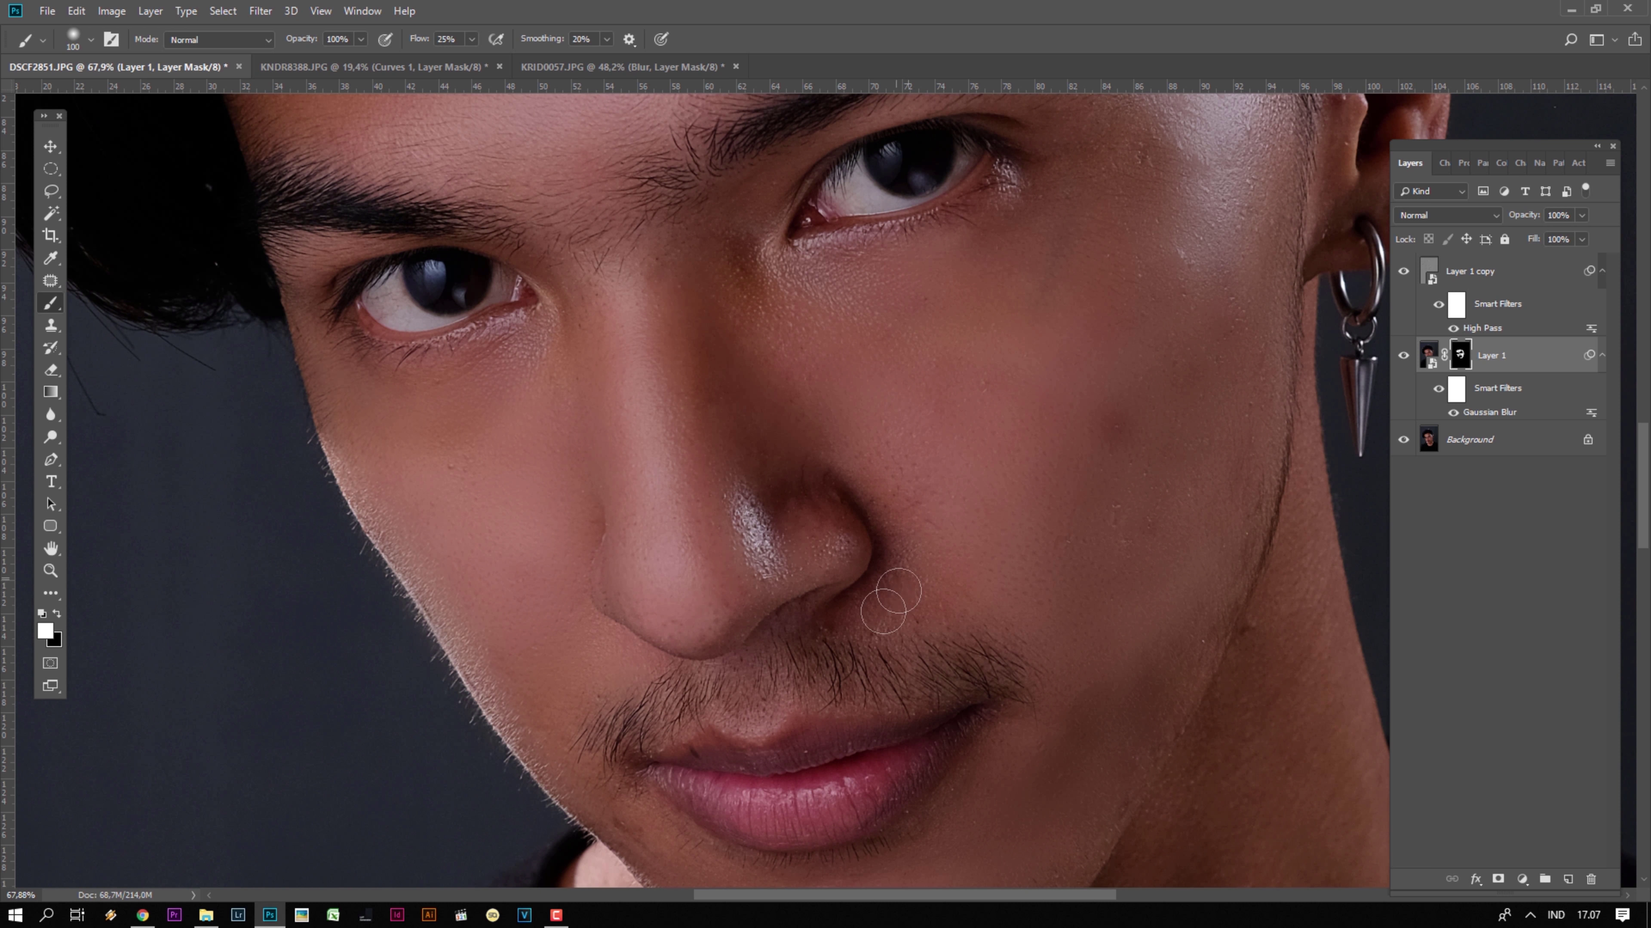
left_click_drag(868, 579, 910, 602)
- Smooth the jawline with a 175 brush and the neck with a 500 brush
left_click_drag(1155, 206, 1098, 486)
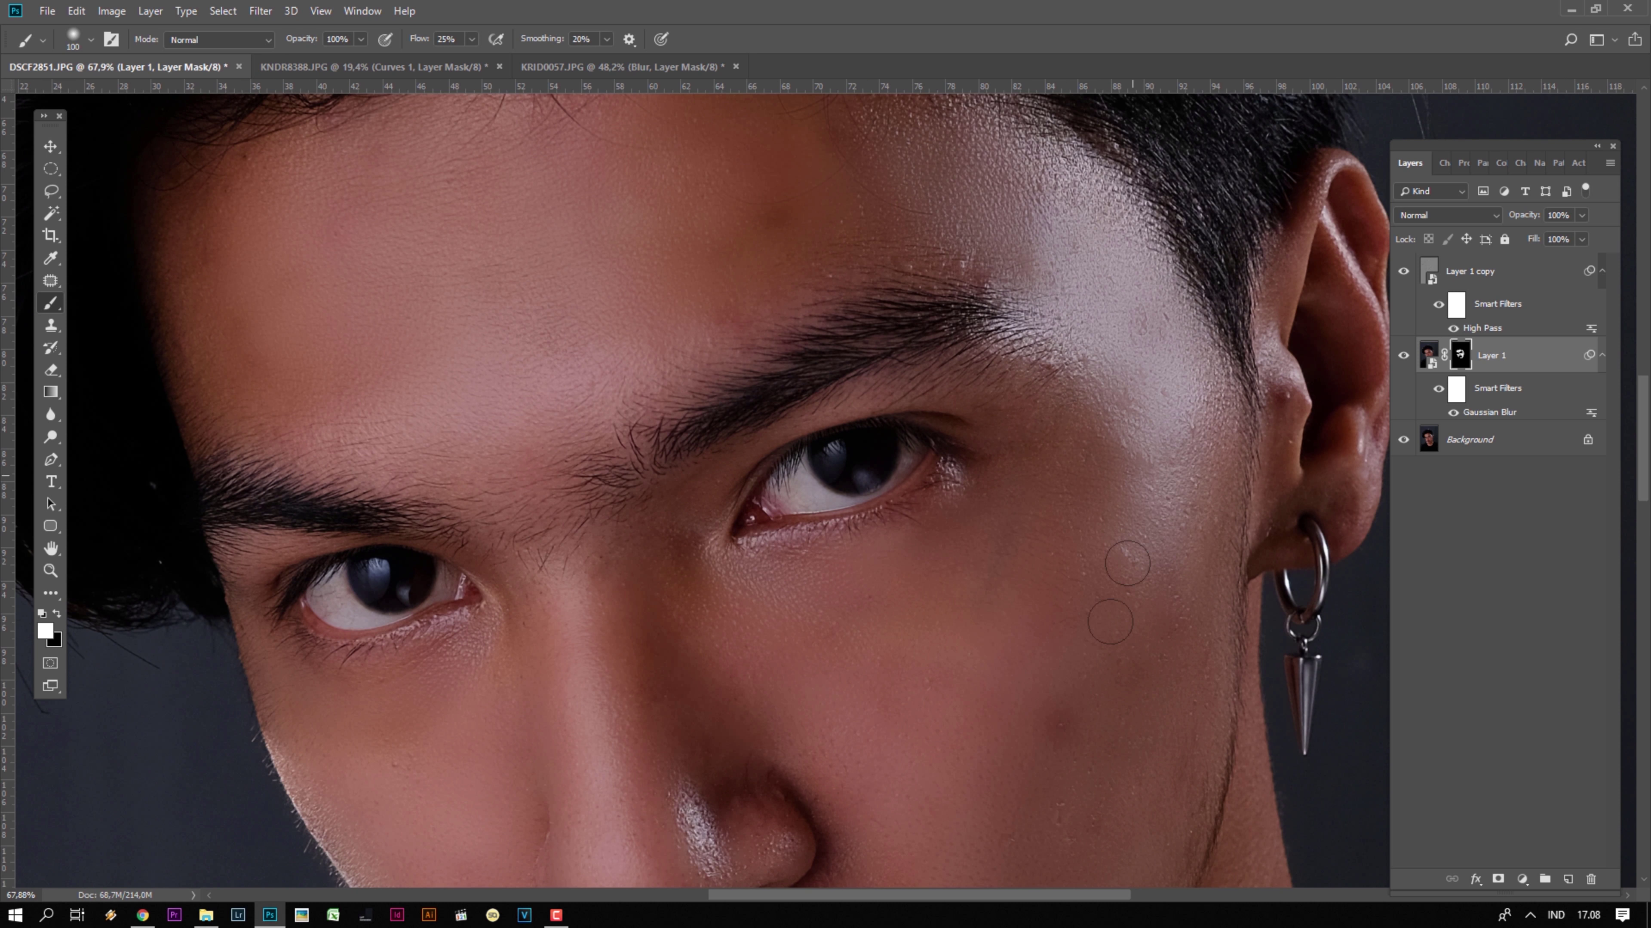
left_click_drag(1142, 801, 1125, 392)
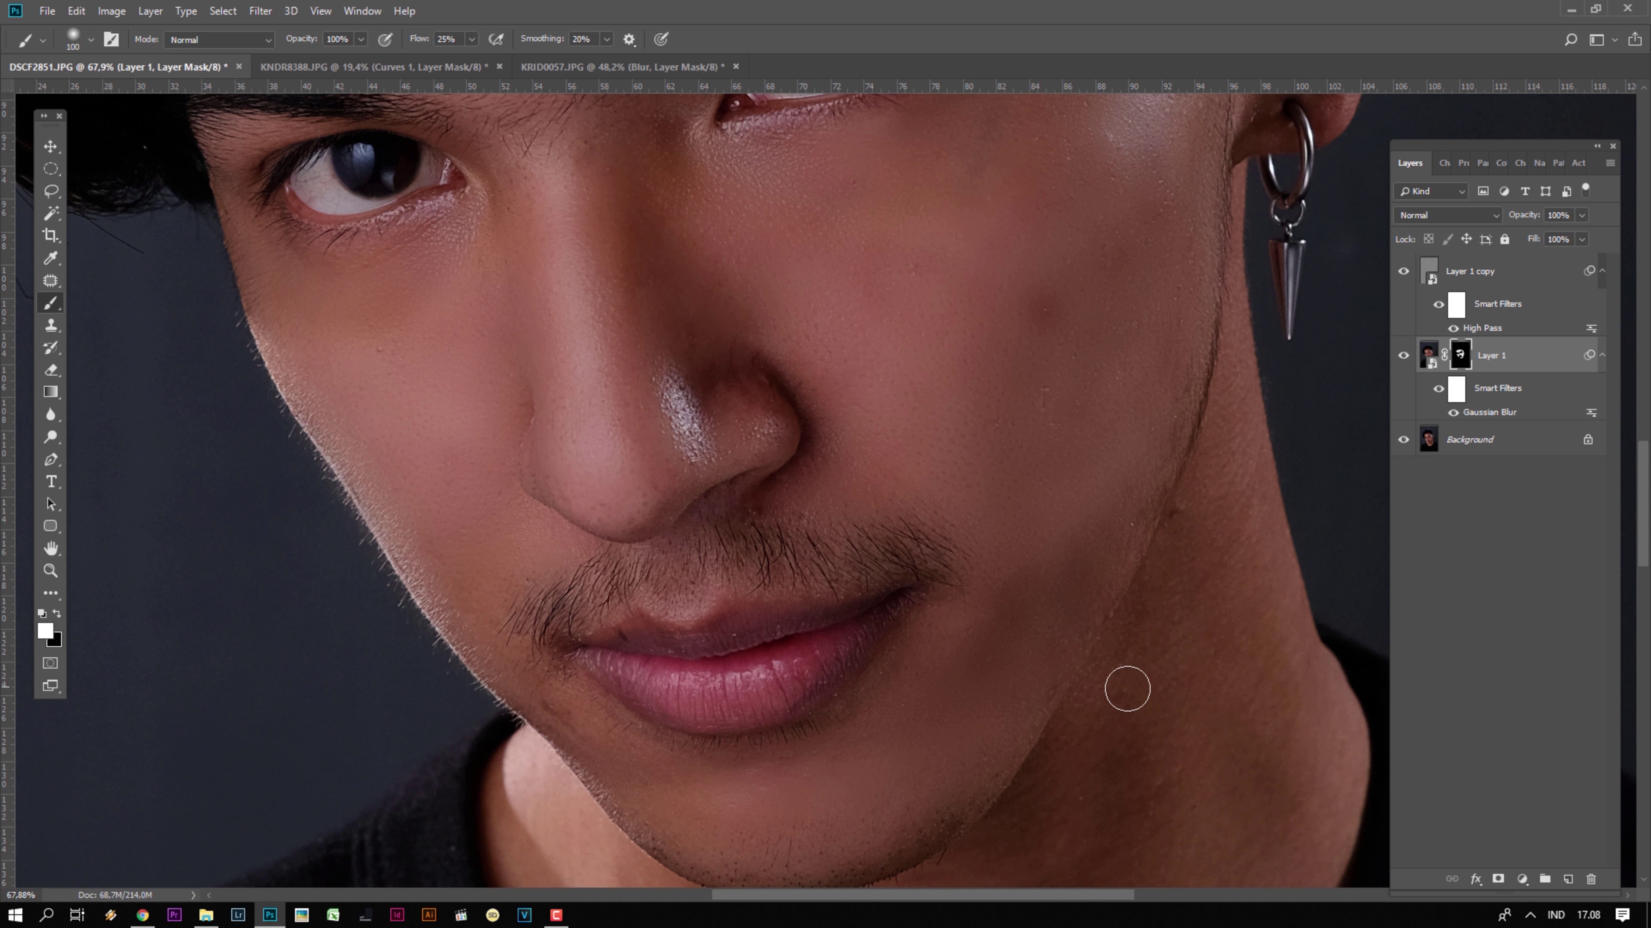
key("bracketright")
key("bracketright")
key("bracketright")
key("bracketright")
key("bracketleft")
left_click_drag(1110, 809, 1072, 542)
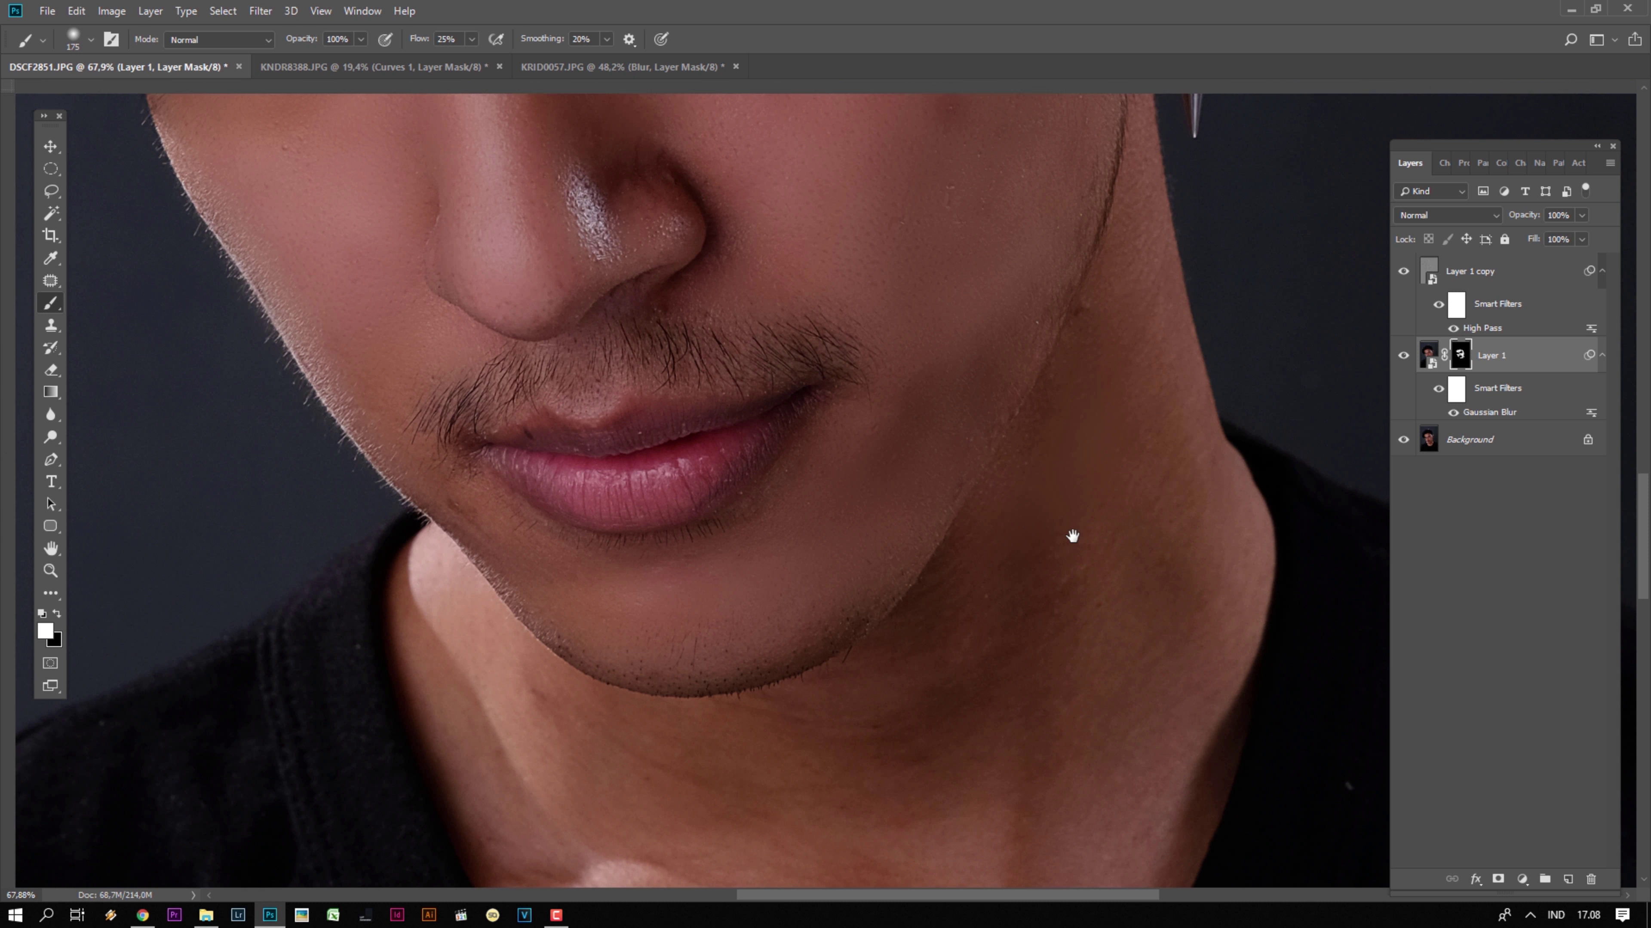
mouse_move(1141, 733)
left_mouse_down()
mouse_move(1145, 383)
mouse_move(1127, 206)
mouse_move(1073, 390)
mouse_move(1052, 785)
left_mouse_up()
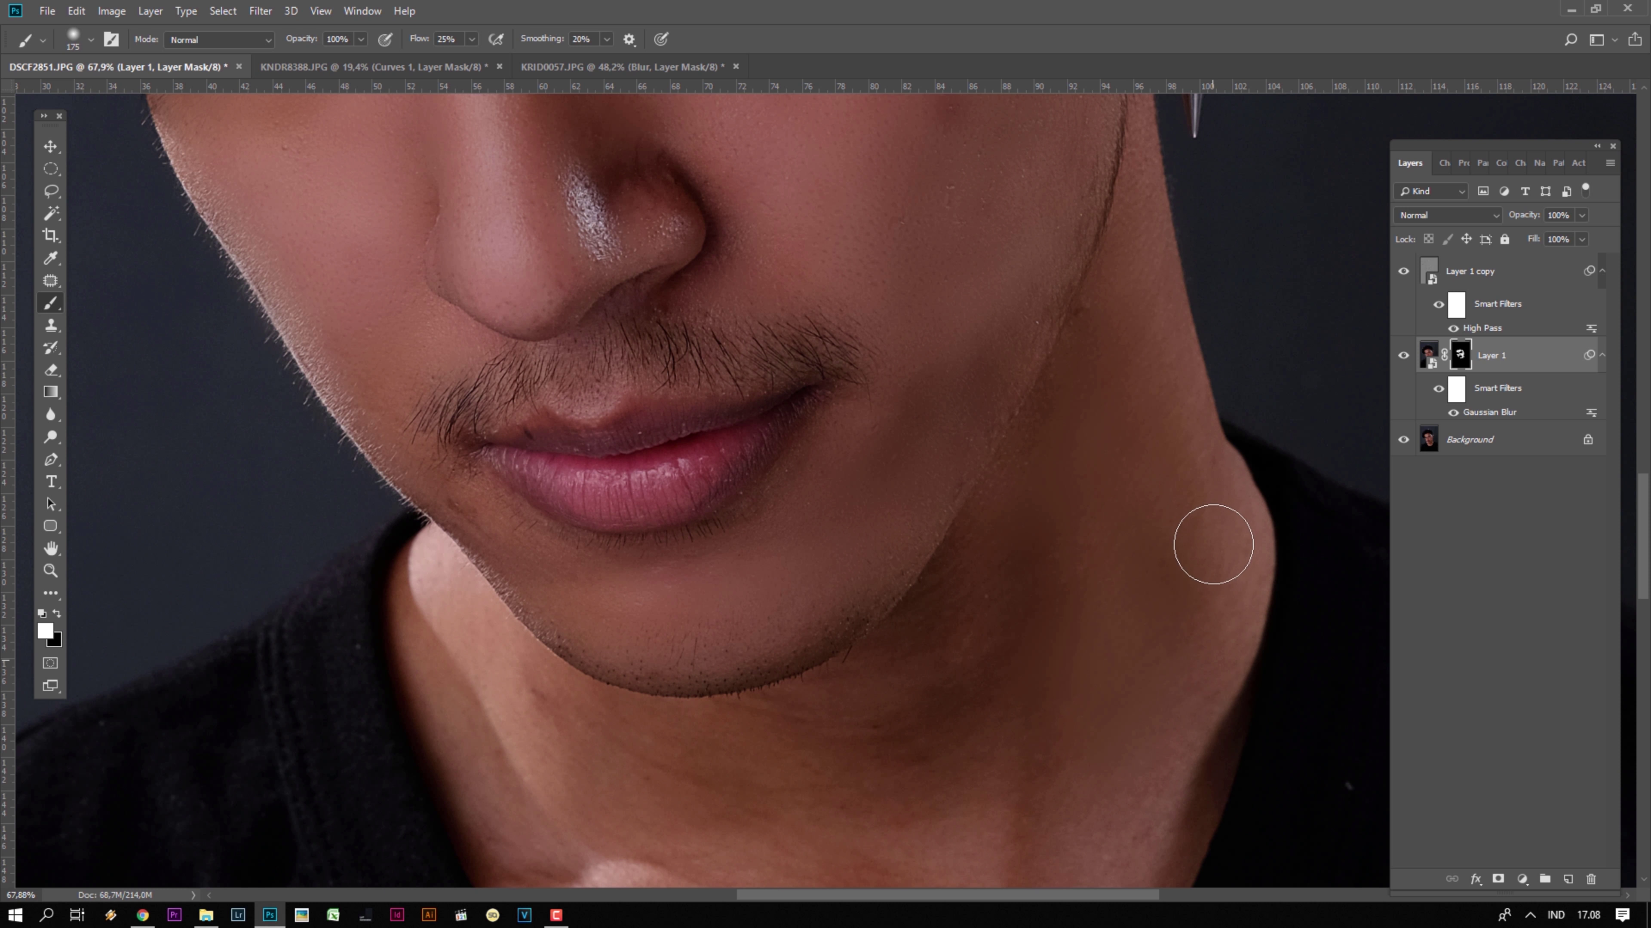
left_click_drag(1050, 597, 1089, 357)
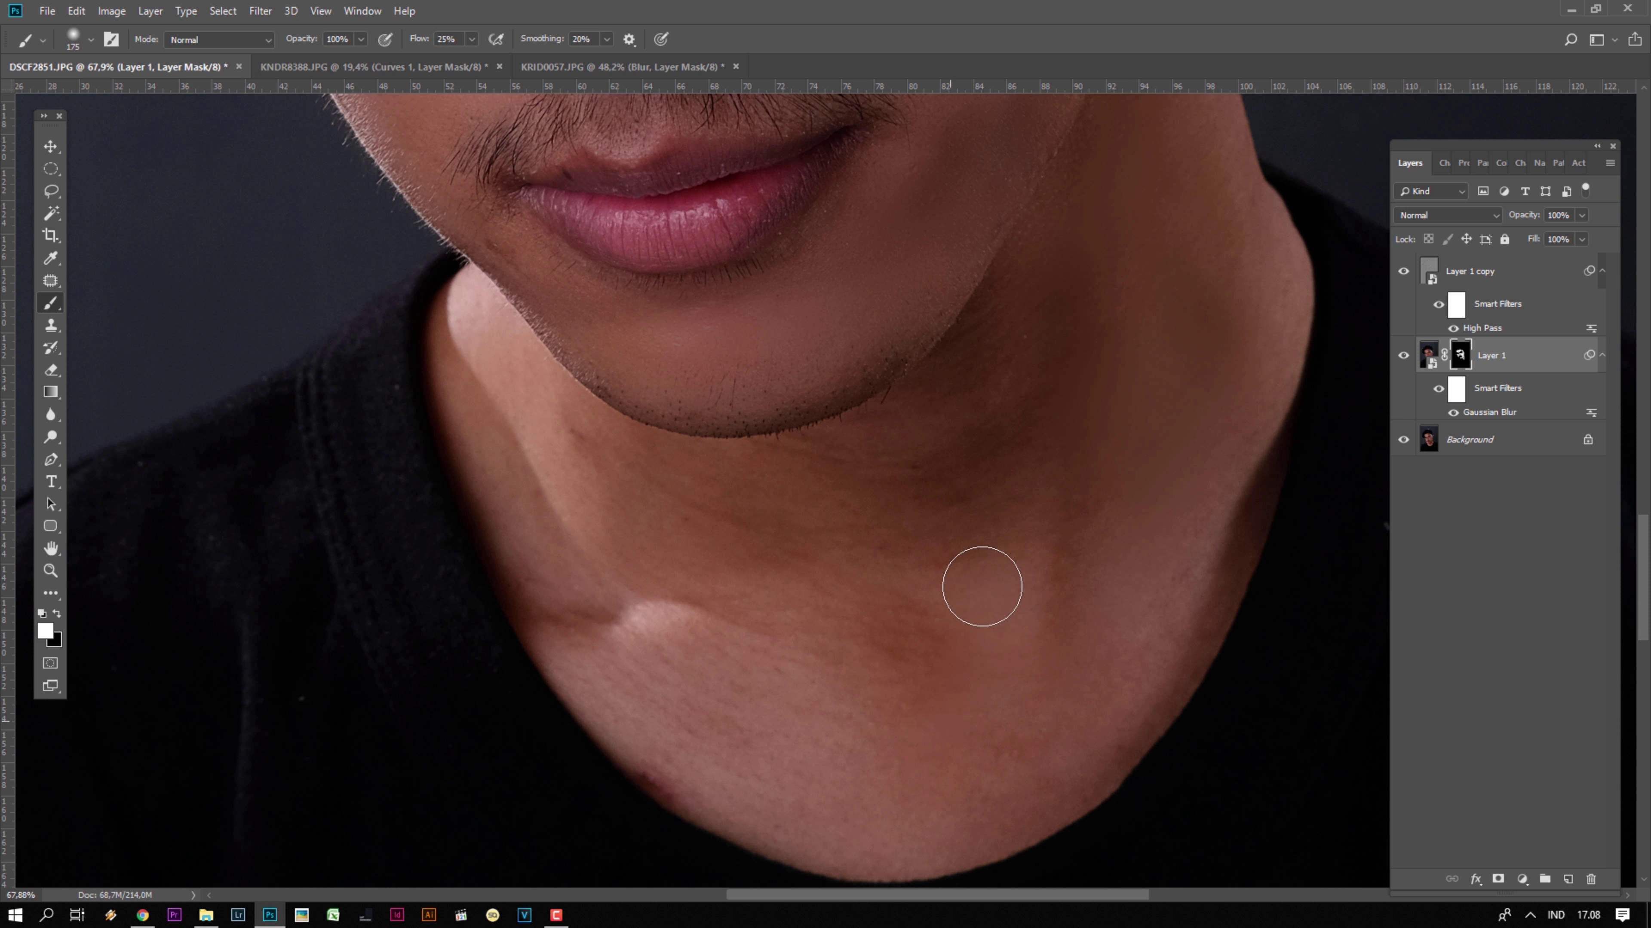
key("bracketright")
key("bracketright")
key("bracketright")
mouse_move(907, 522)
left_mouse_down()
mouse_move(681, 590)
mouse_move(818, 674)
mouse_move(818, 755)
left_mouse_up()
key("bracketleft")
key("bracketleft")
key("bracketleft")
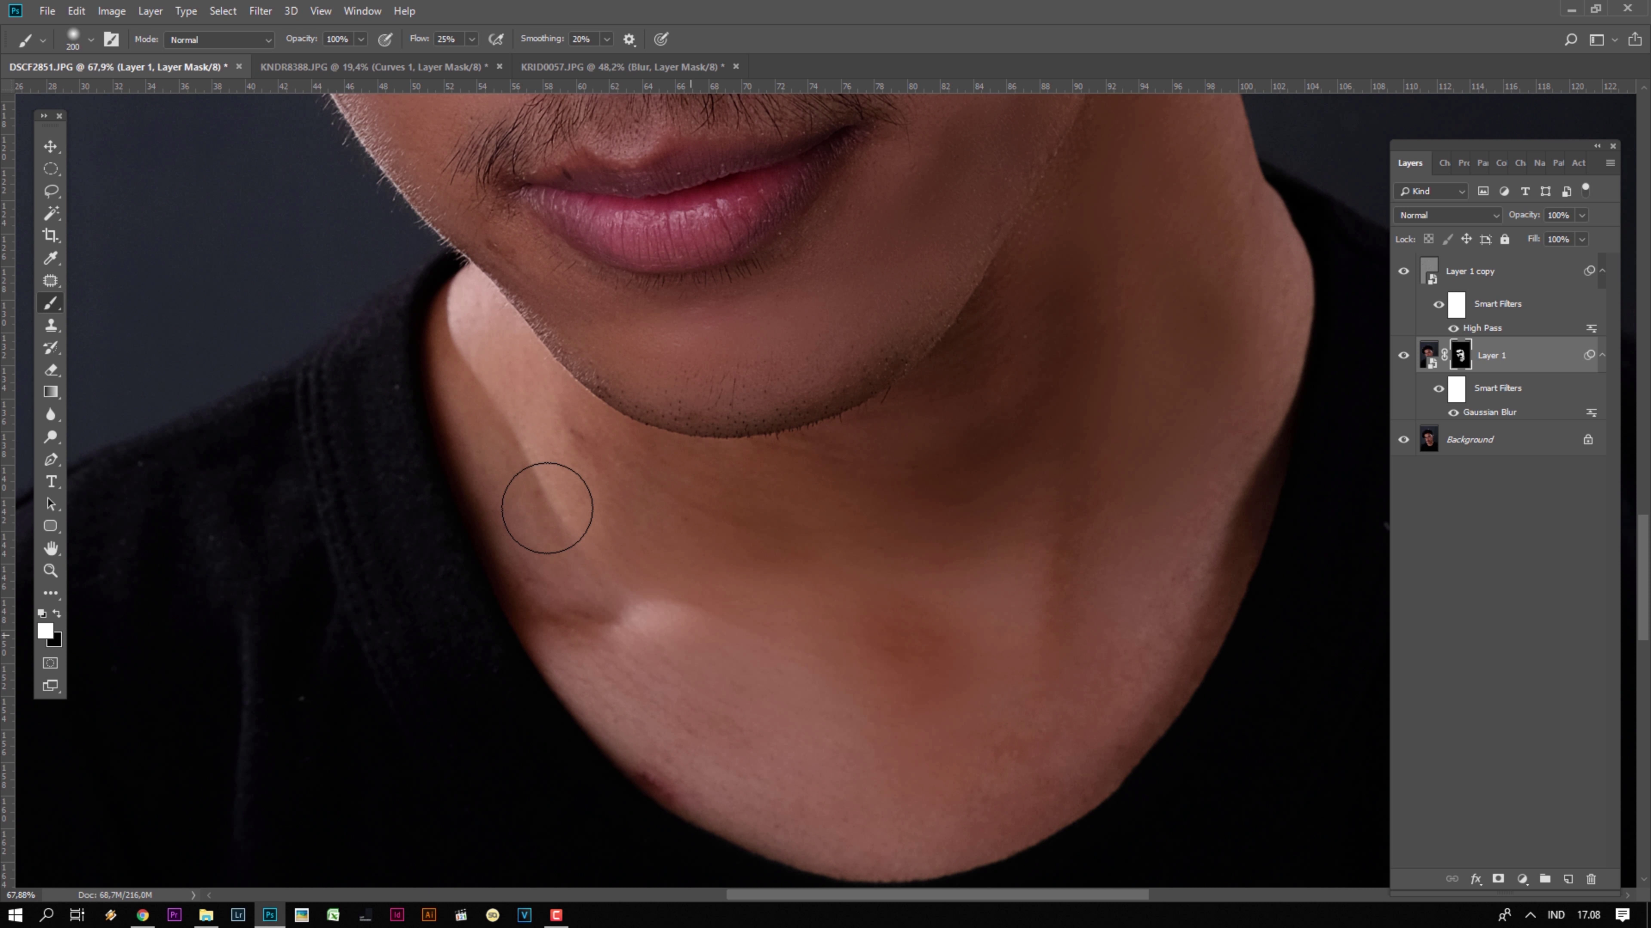
- Zoom and pan across the forehead, eyes, nose and mouth to check the smoothing
scroll(982, 452, "down", 5)
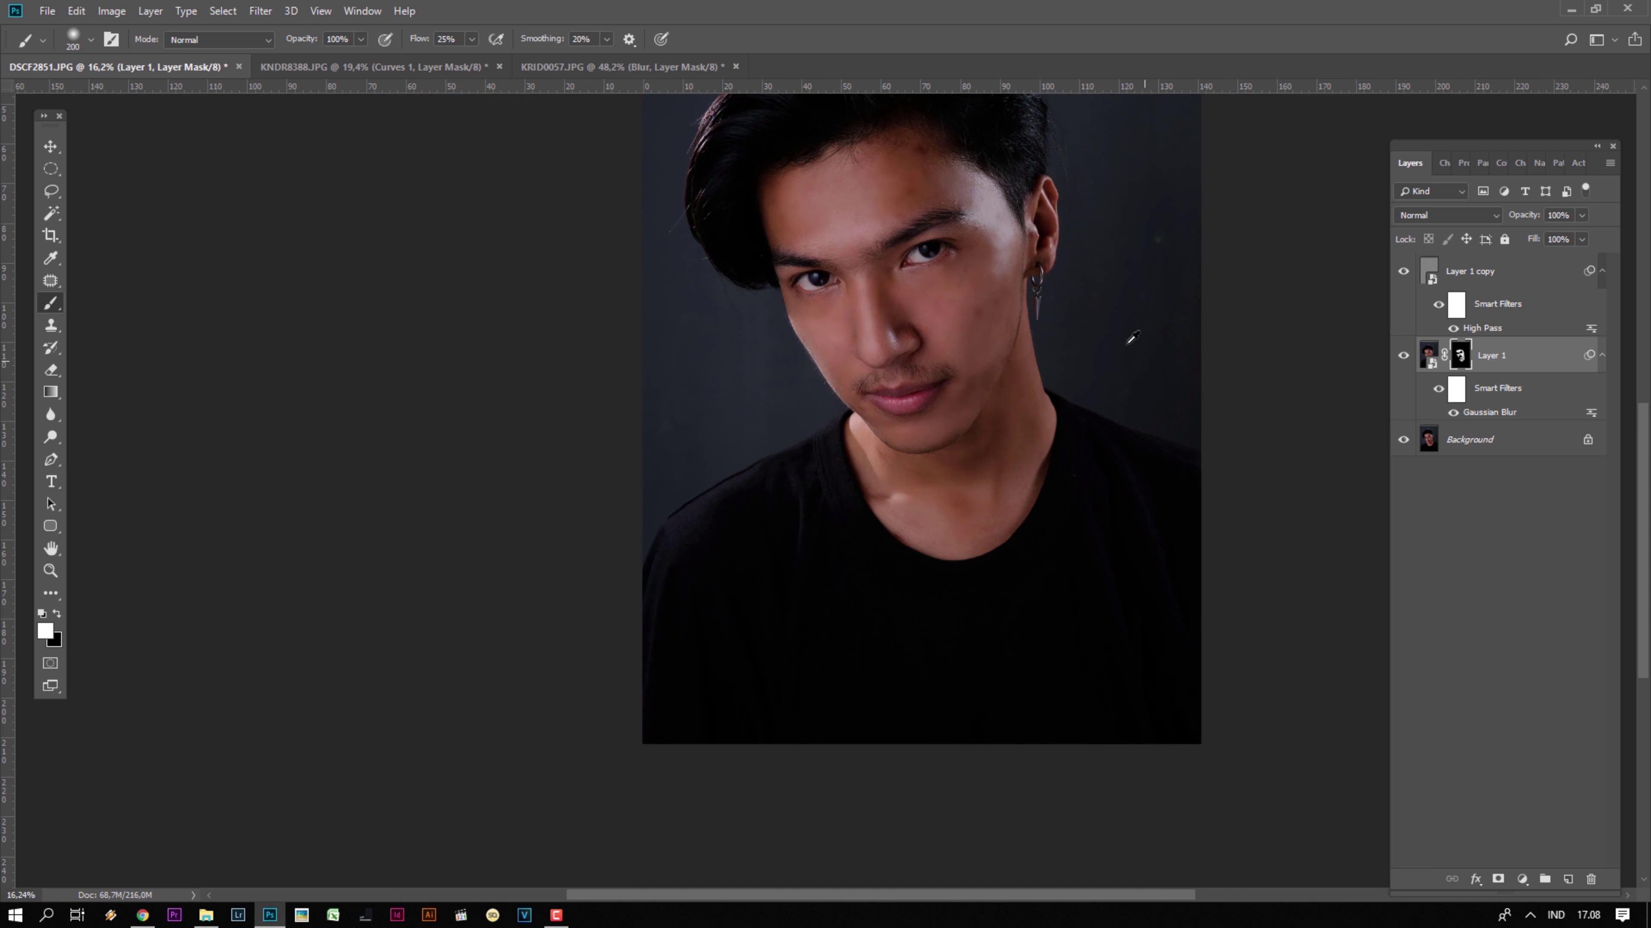
scroll(975, 254, "up", 1)
scroll(975, 254, "up", 2)
scroll(968, 239, "up", 2)
left_click_drag(969, 238, 1013, 472)
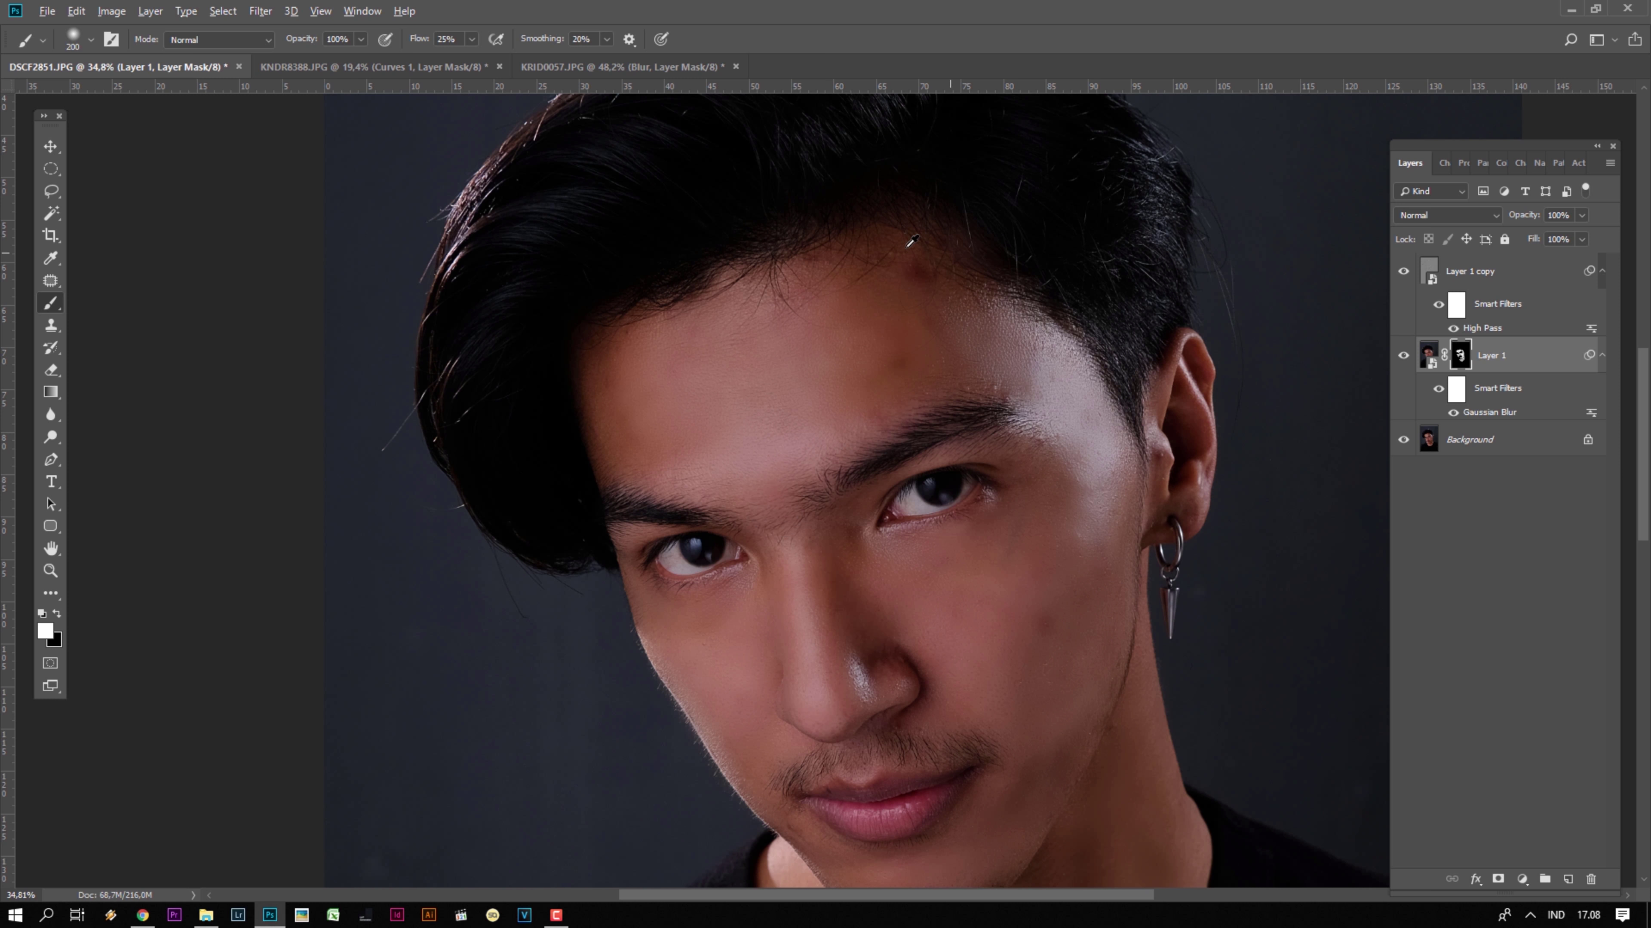
scroll(907, 250, "up", 2)
scroll(910, 254, "up", 1)
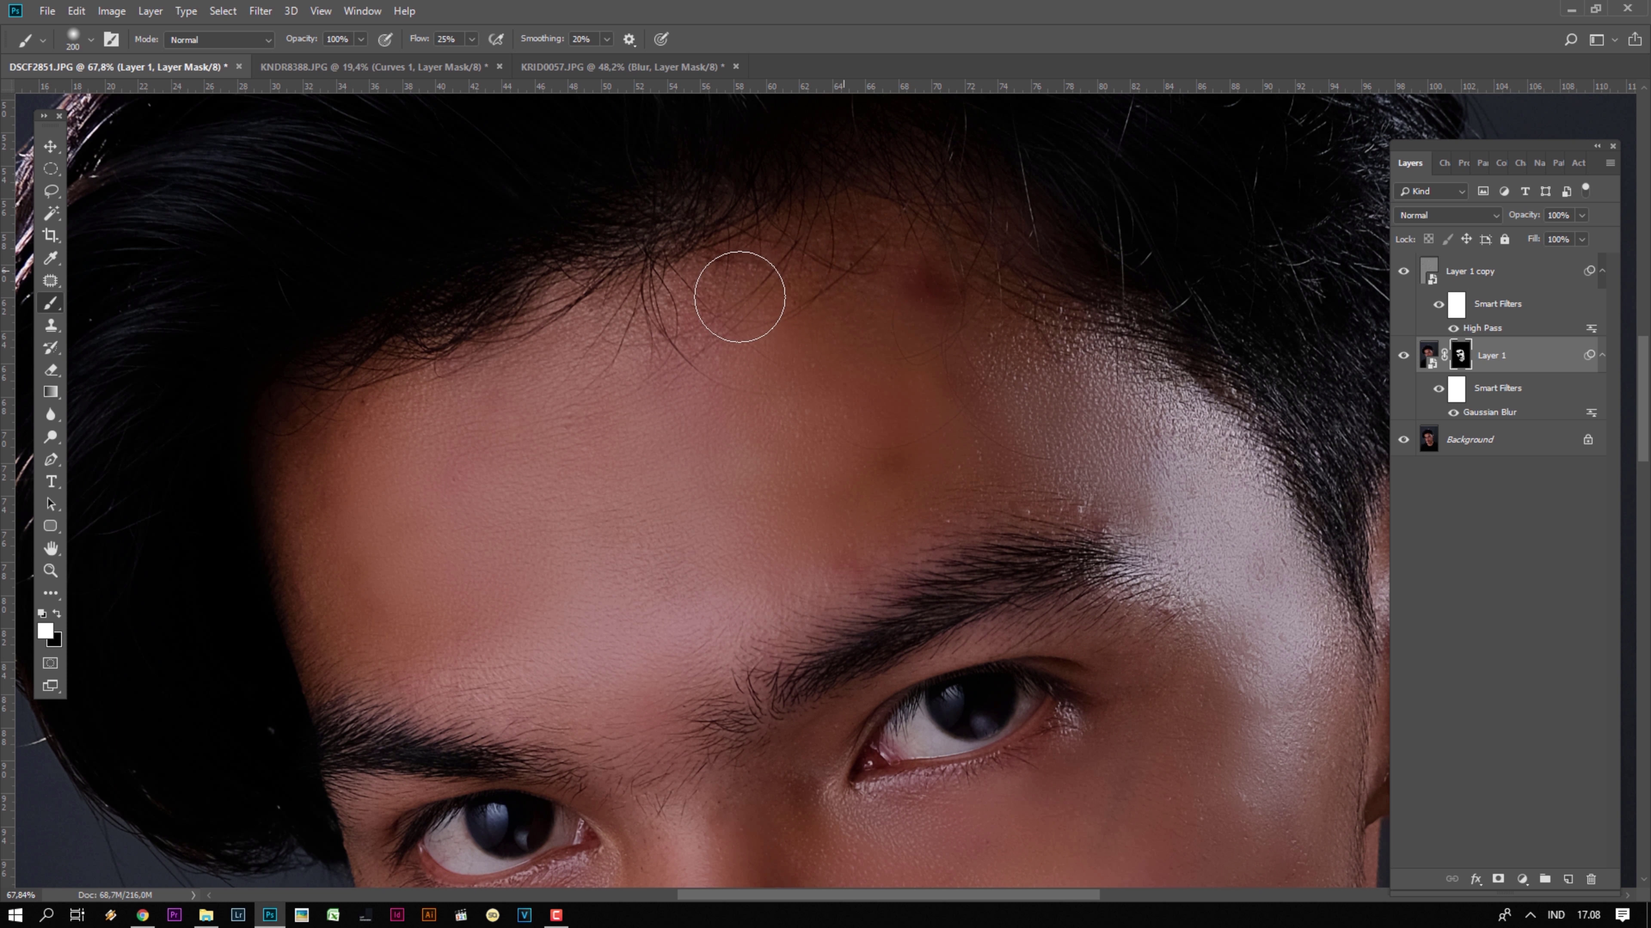
left_click_drag(934, 557, 797, 50)
key("ctrl+r")
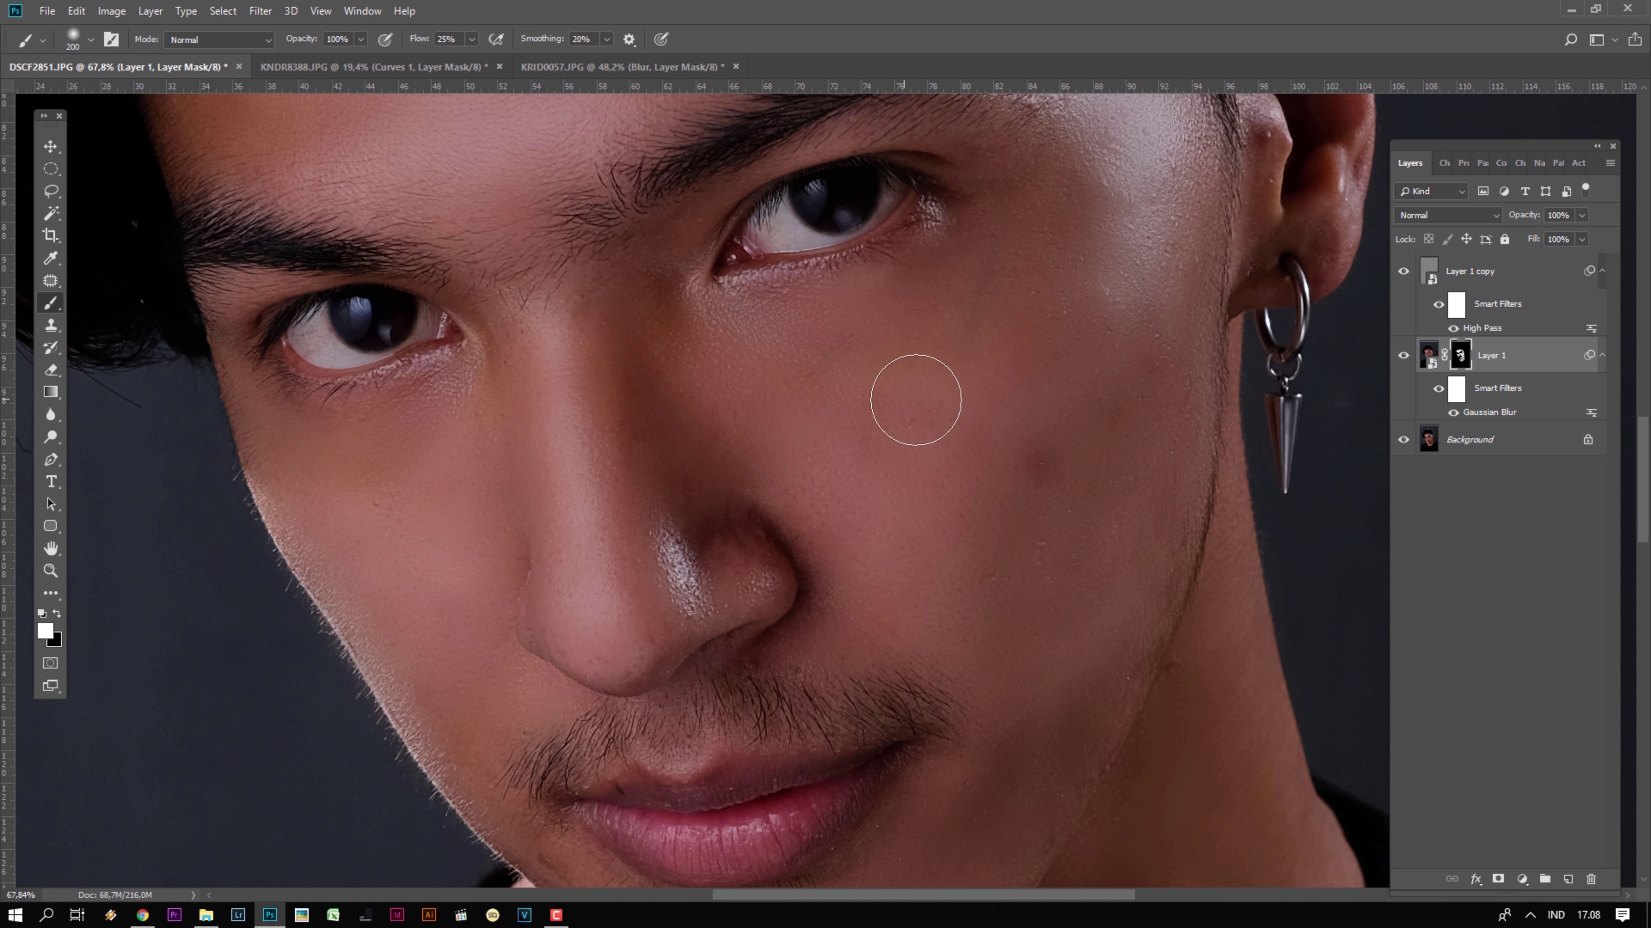
- With Layer 1 copy selected, stamp all visible layers into new Layer 2 and Layer 3
left_click(1513, 276)
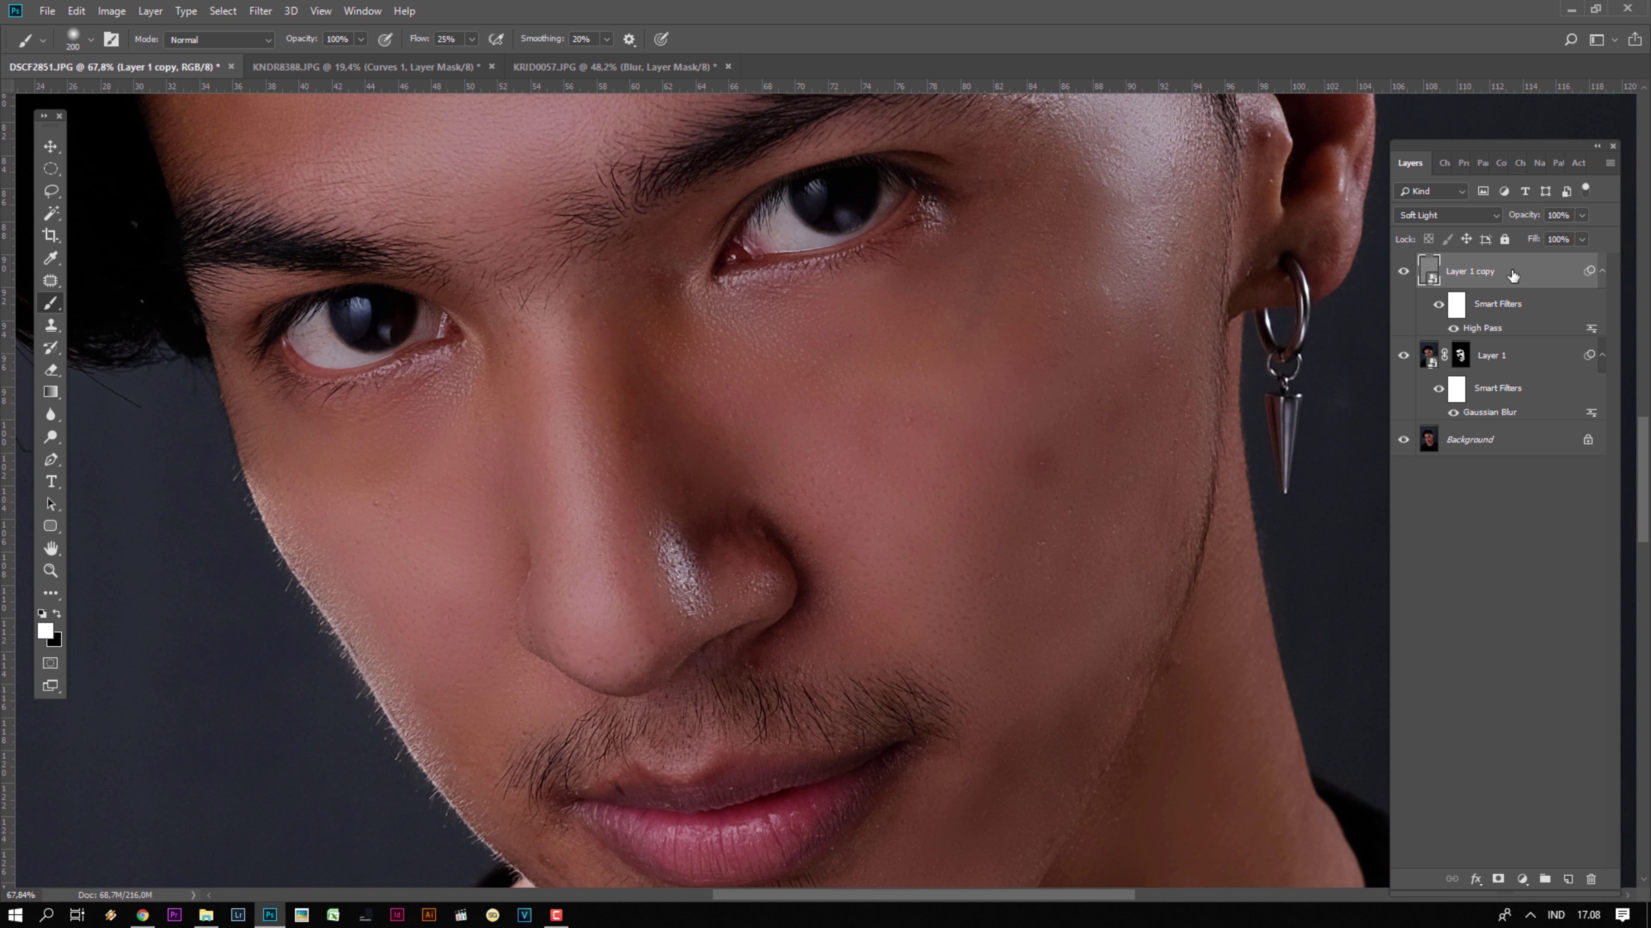
left_click(1459, 356)
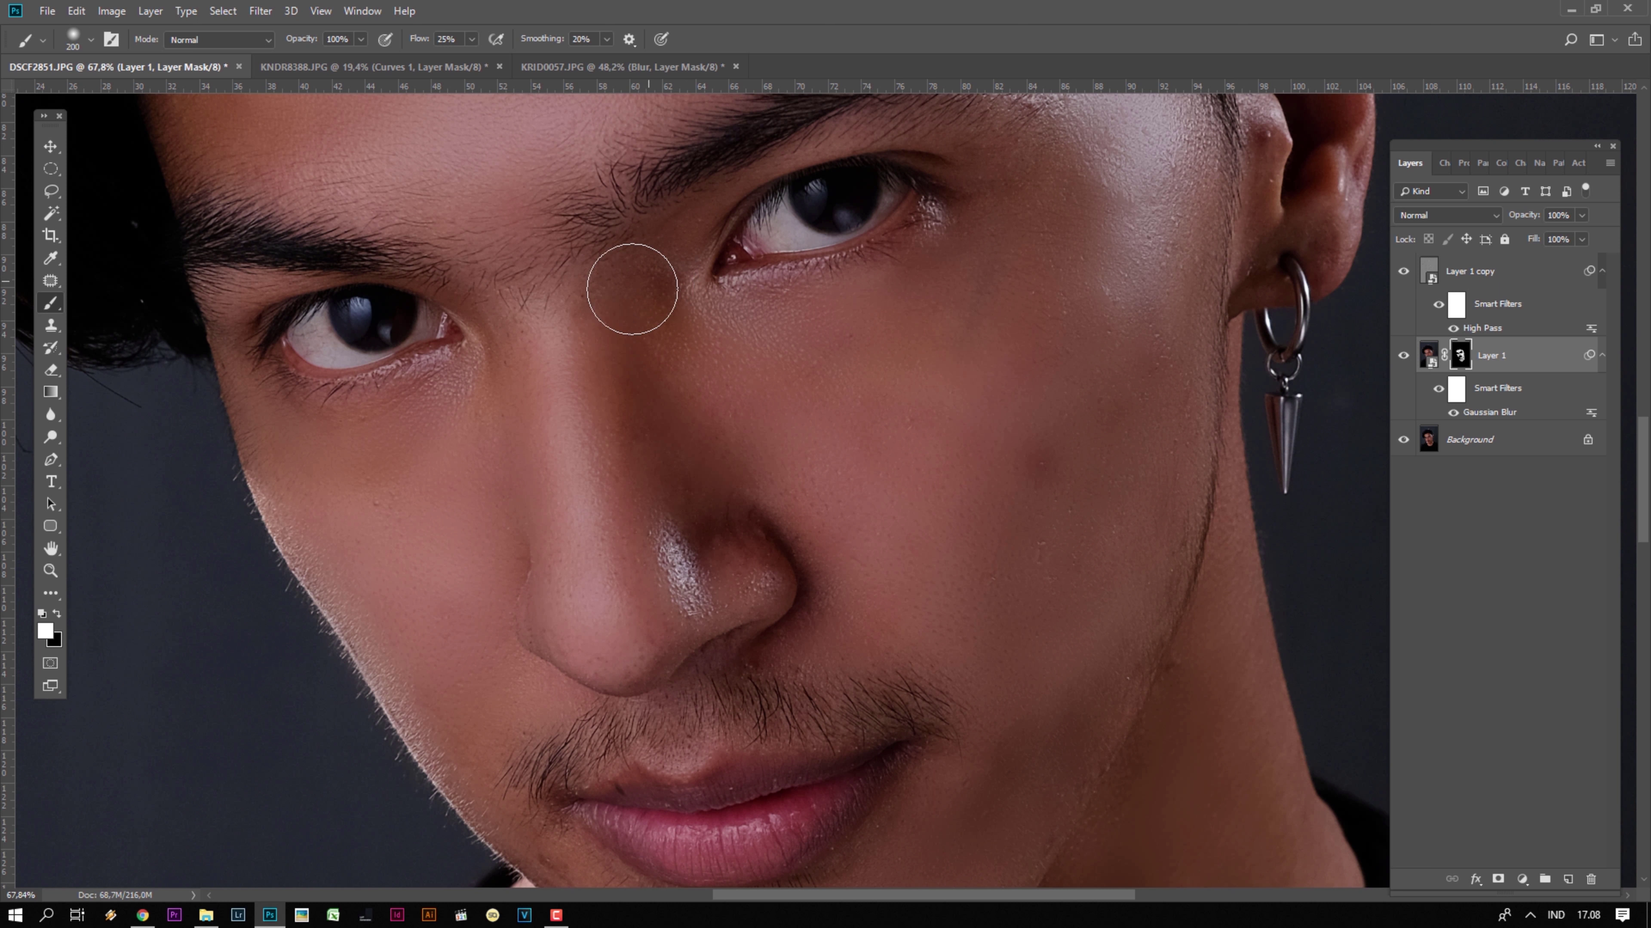
left_click(1546, 269)
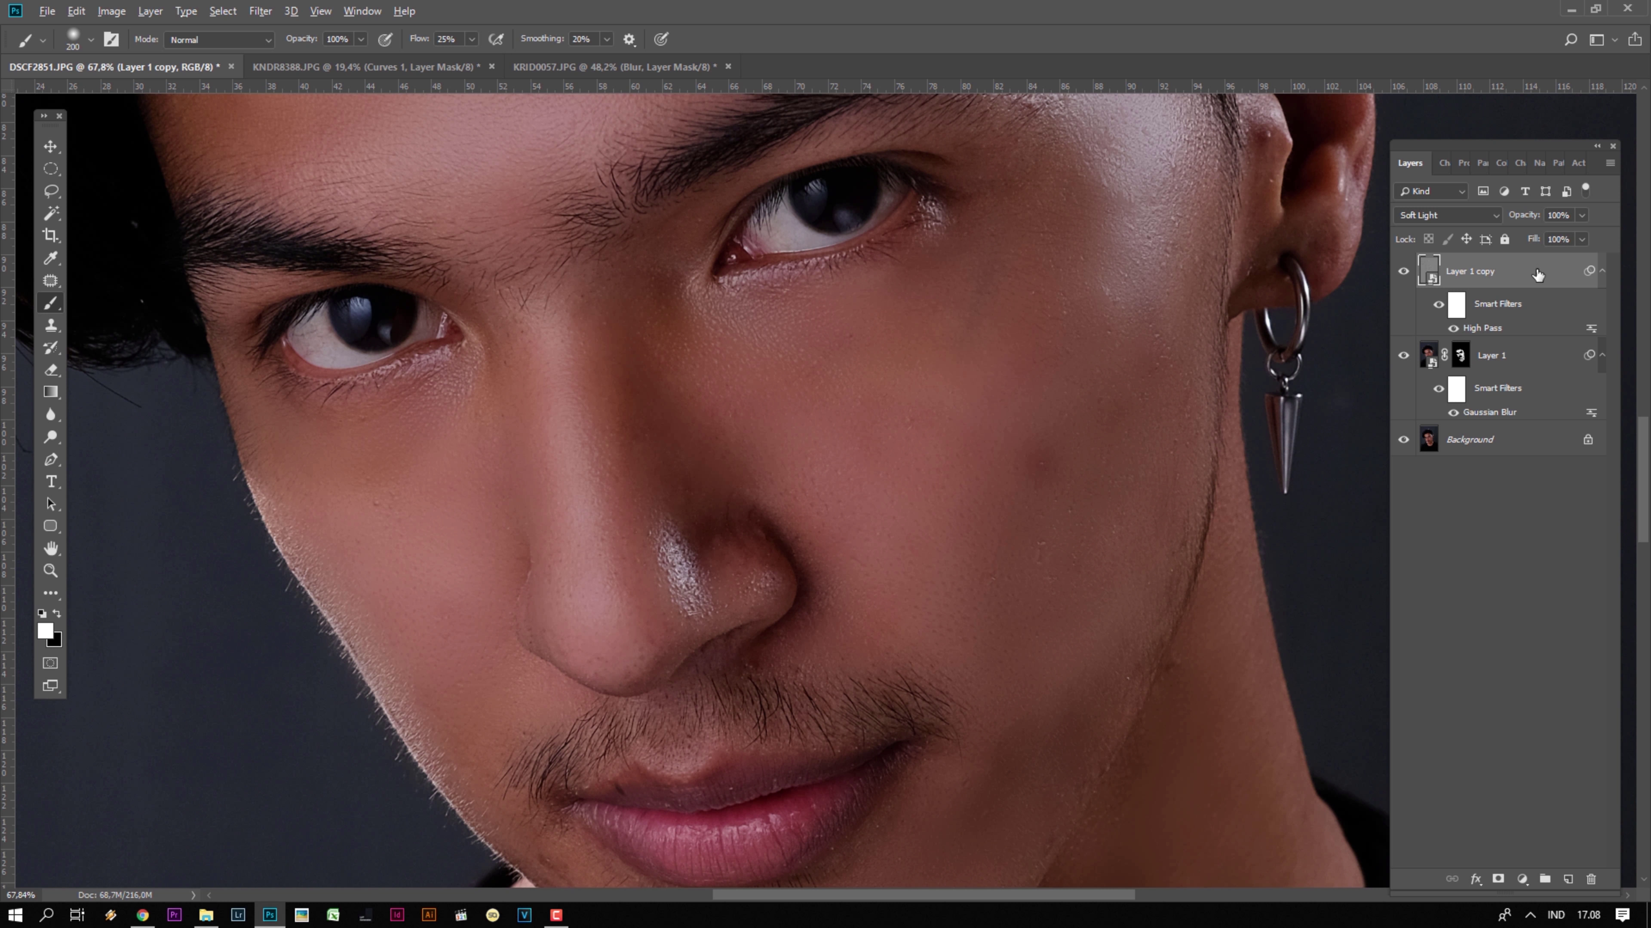
key("ctrl+alt+shift+e")
key("ctrl+alt+shift+e")
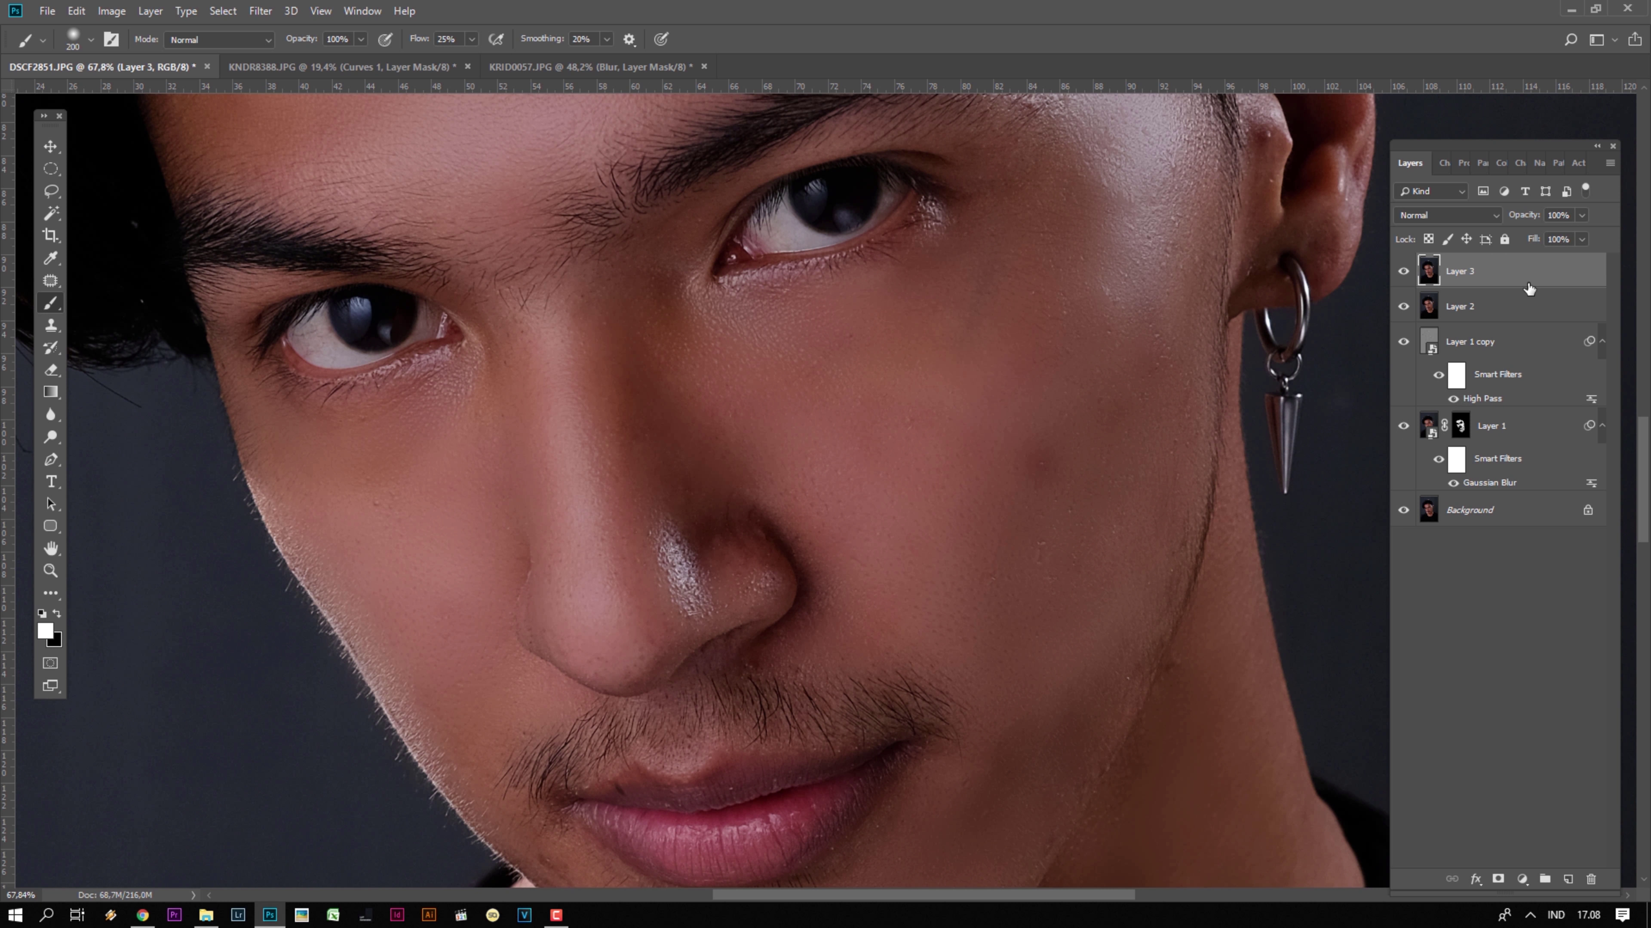
- Delete Layer 3 and outline a cheek blemish with the Patch Tool
key("Delete")
key("v")
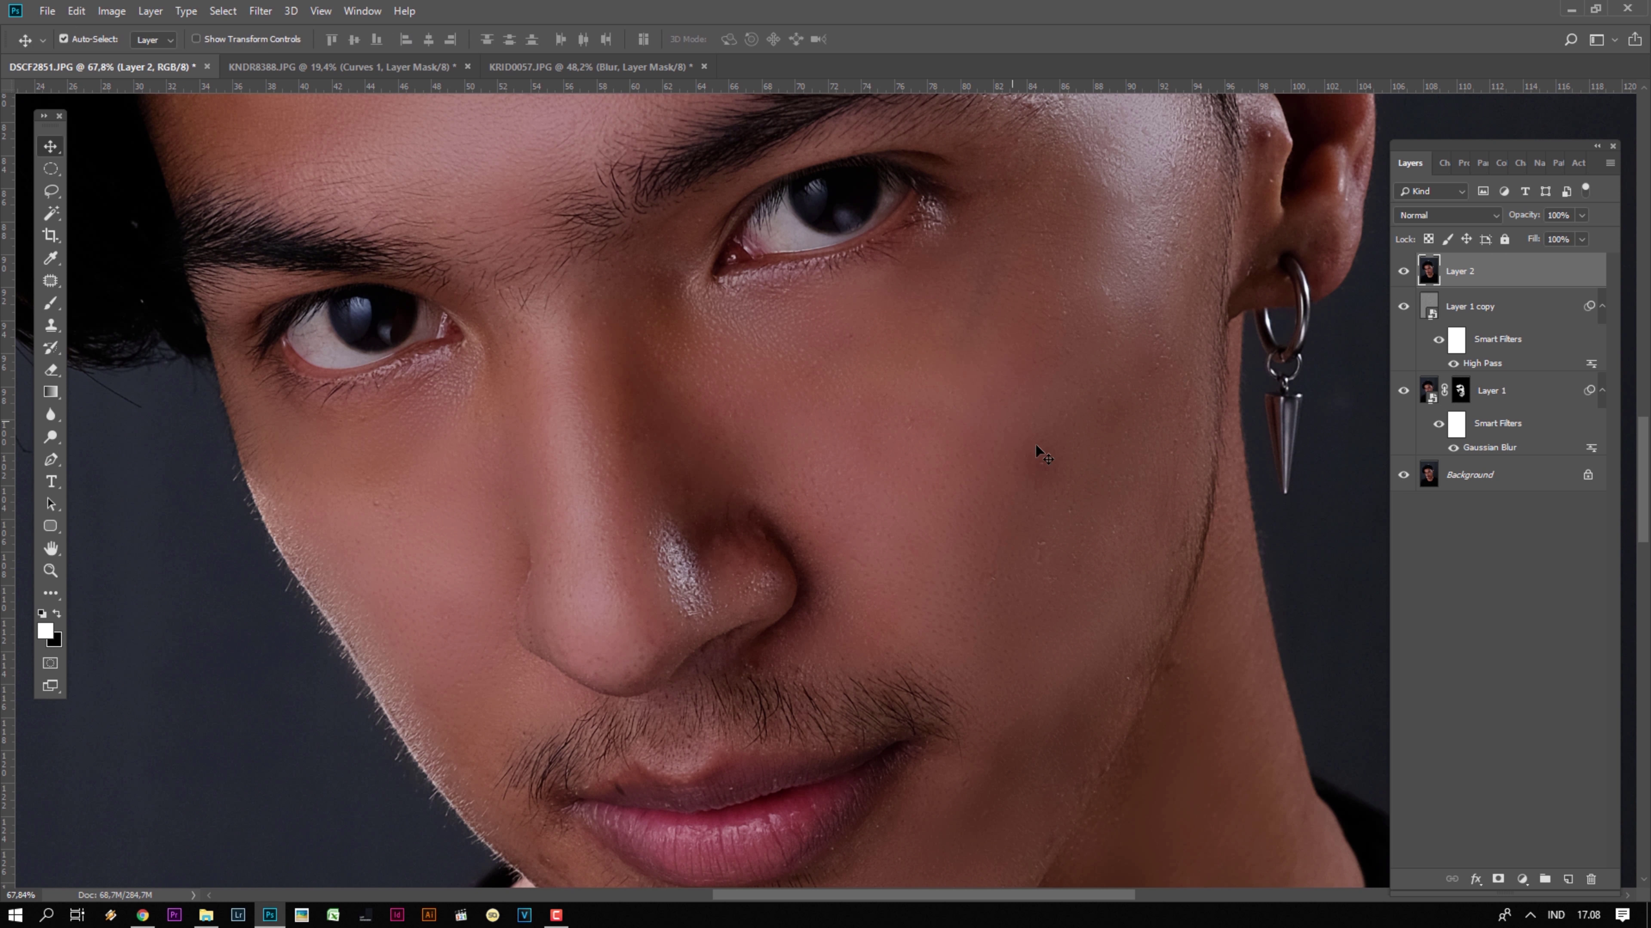
key("j")
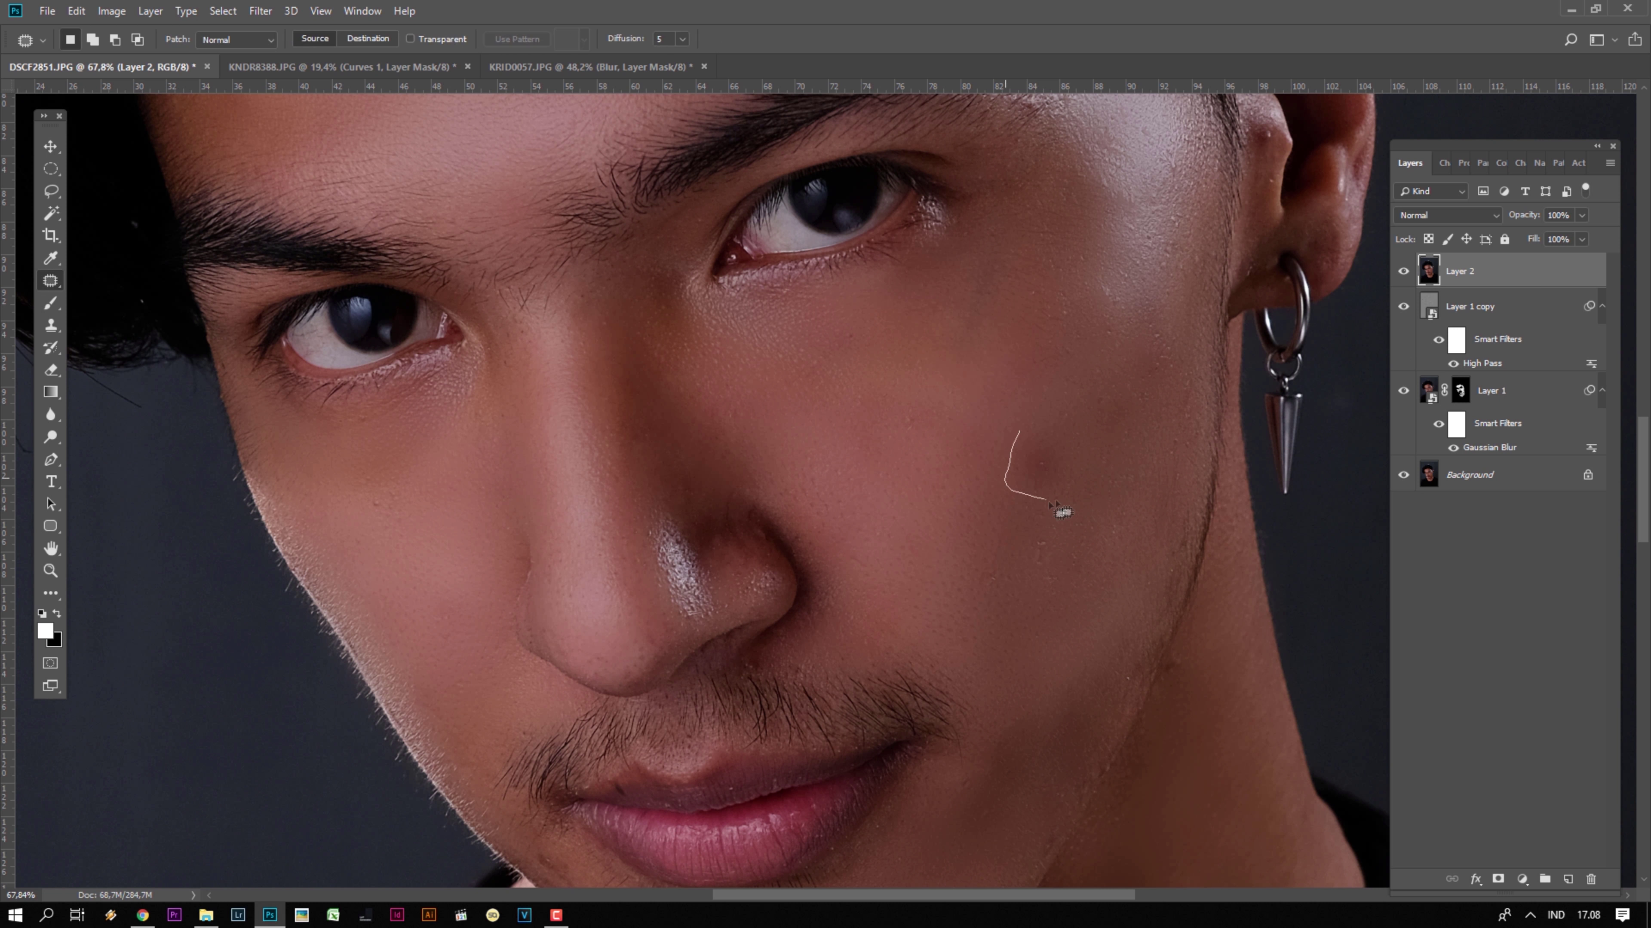
mouse_move(963, 540)
left_mouse_down()
mouse_move(969, 590)
mouse_move(1002, 590)
left_mouse_up()
- Patch three forehead blemishes with nearby clean skin, then deselect
key("ctrl+r")
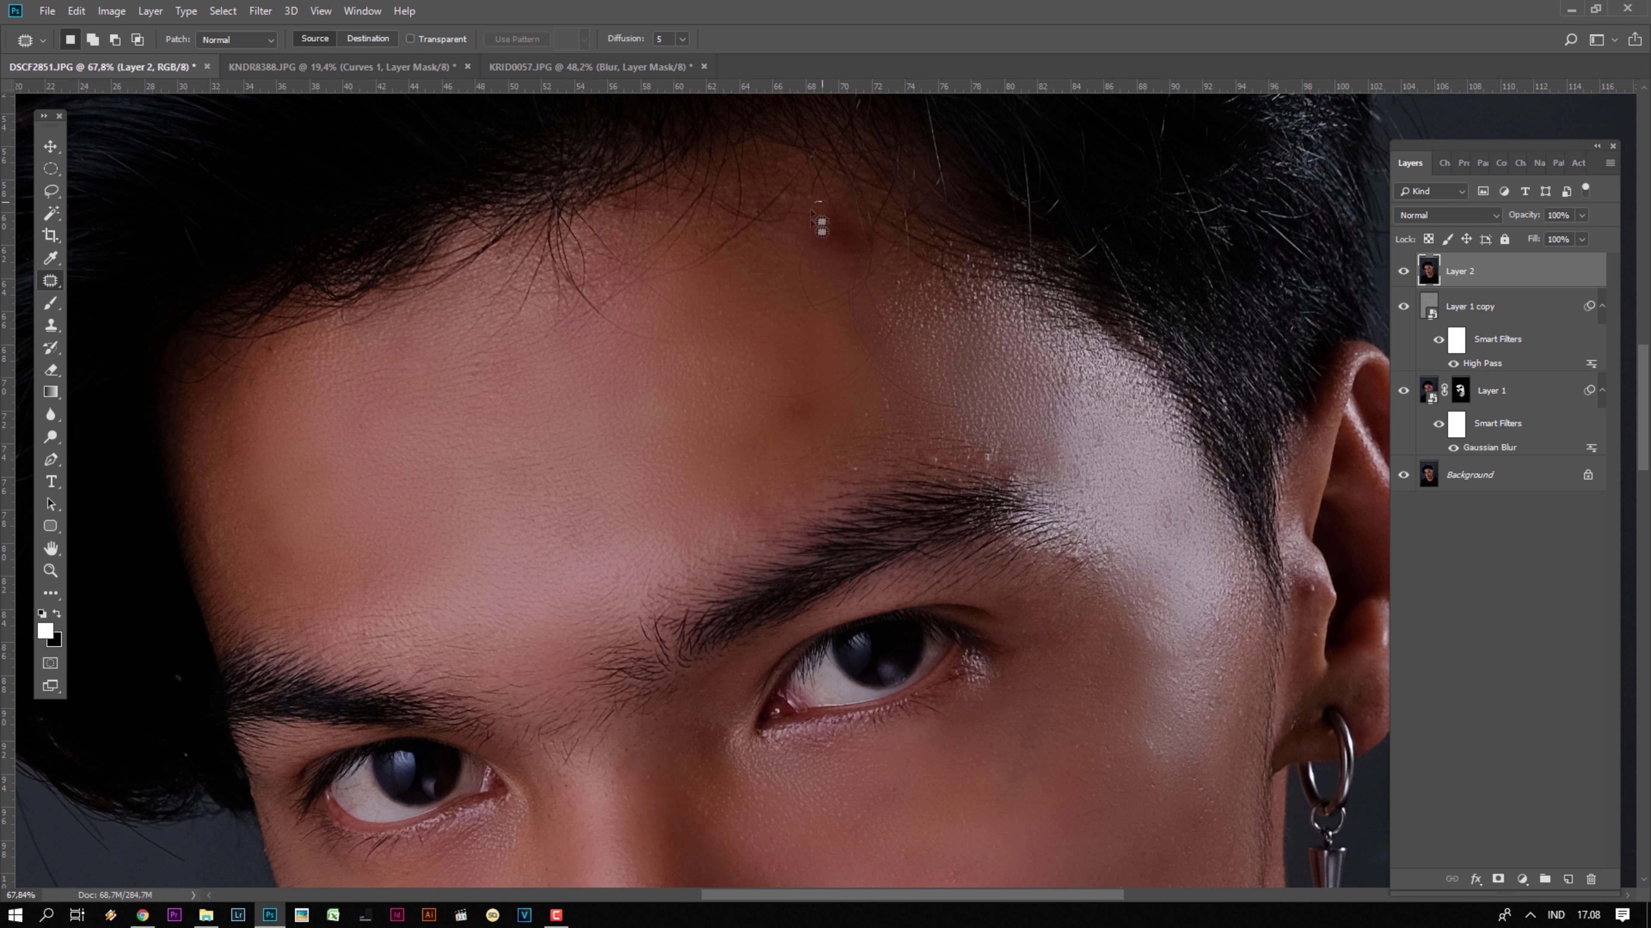
left_click_drag(818, 221, 850, 271)
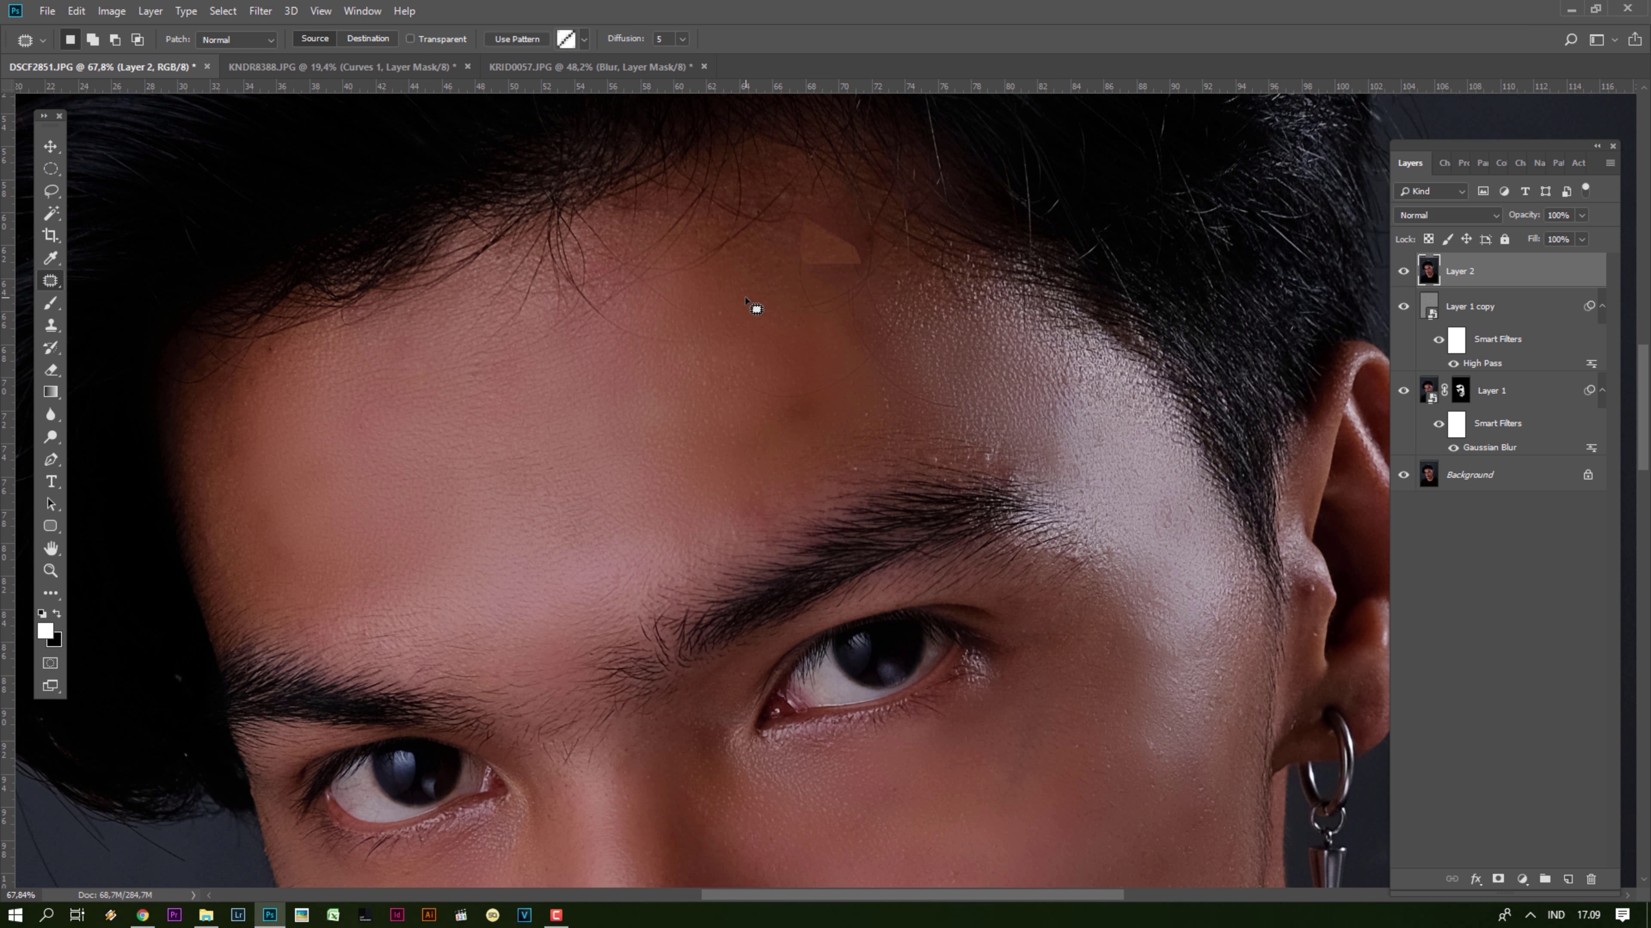
mouse_move(806, 379)
left_mouse_down()
mouse_move(785, 399)
mouse_move(630, 401)
left_mouse_up()
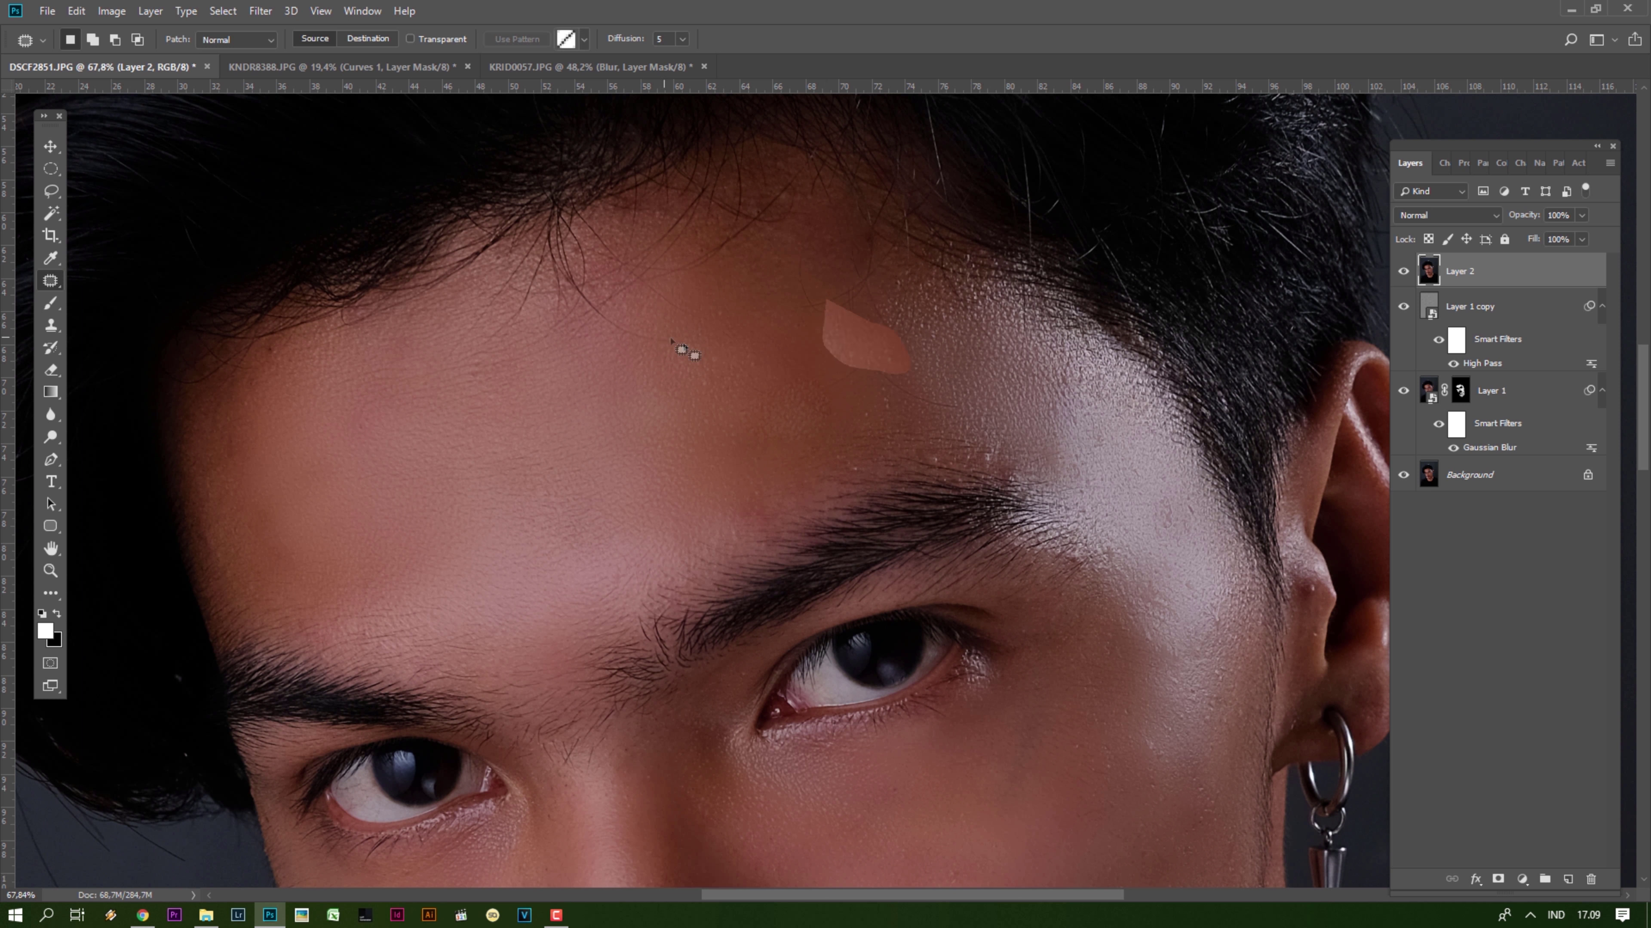
mouse_move(757, 382)
left_mouse_down()
mouse_move(844, 384)
mouse_move(805, 317)
left_mouse_up()
left_click_drag(479, 516, 564, 302)
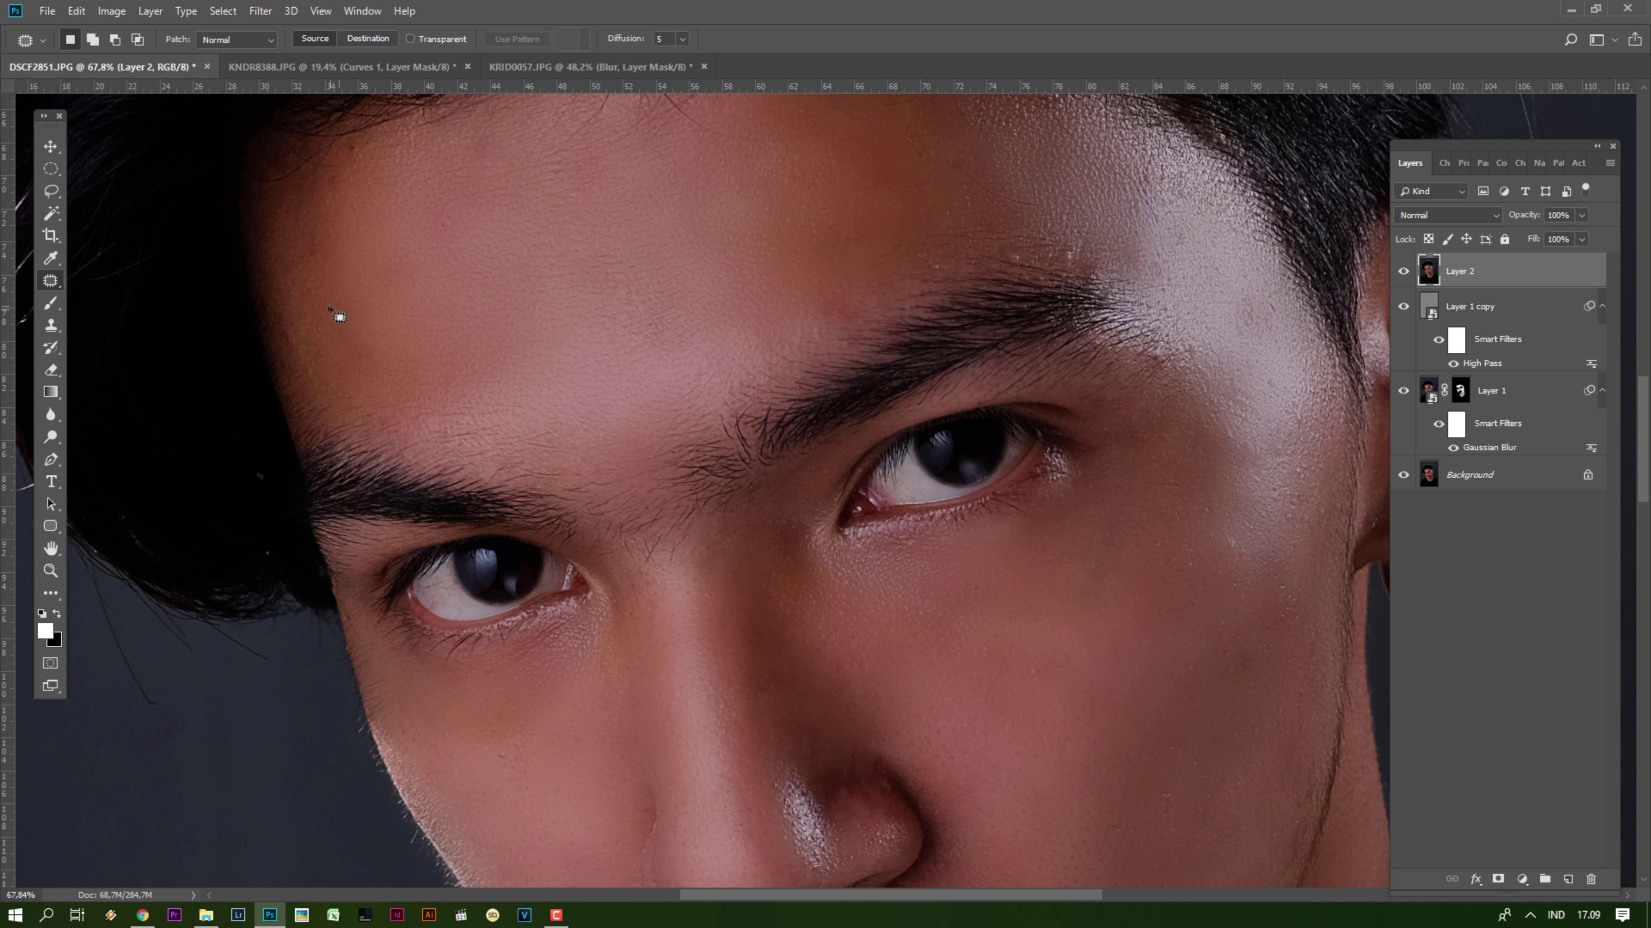
left_click_drag(339, 316, 344, 286)
key("ctrl+d")
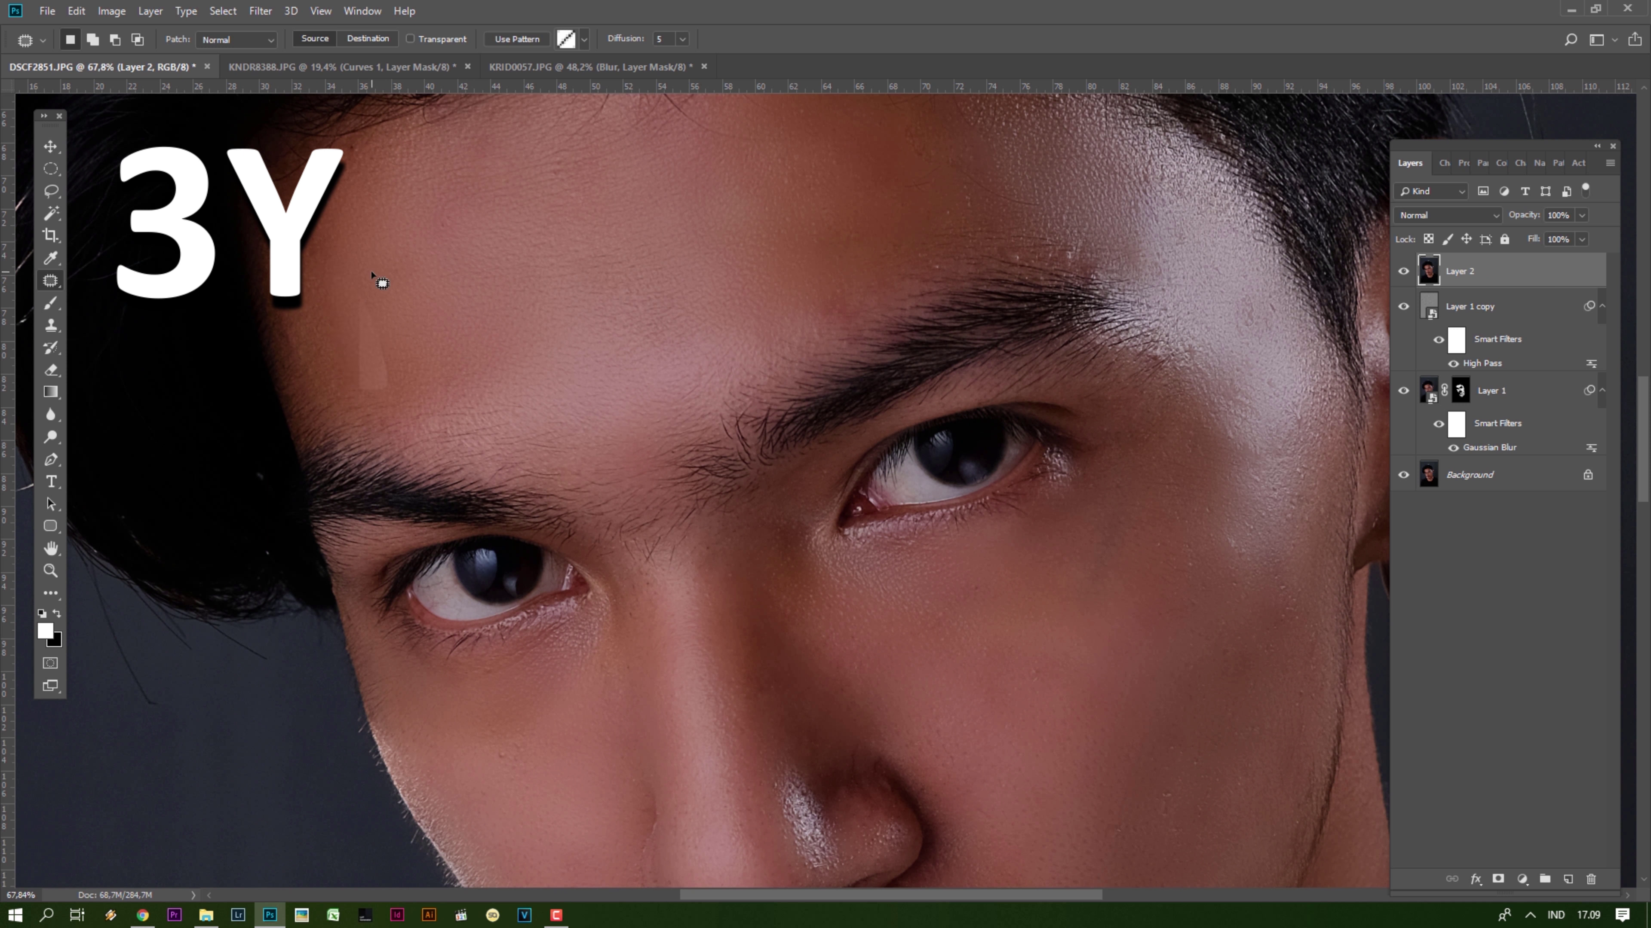
- Outline the blemish on the cheek beside the mouth for patching
left_click_drag(842, 720, 564, 344)
left_click_drag(513, 469, 416, 166)
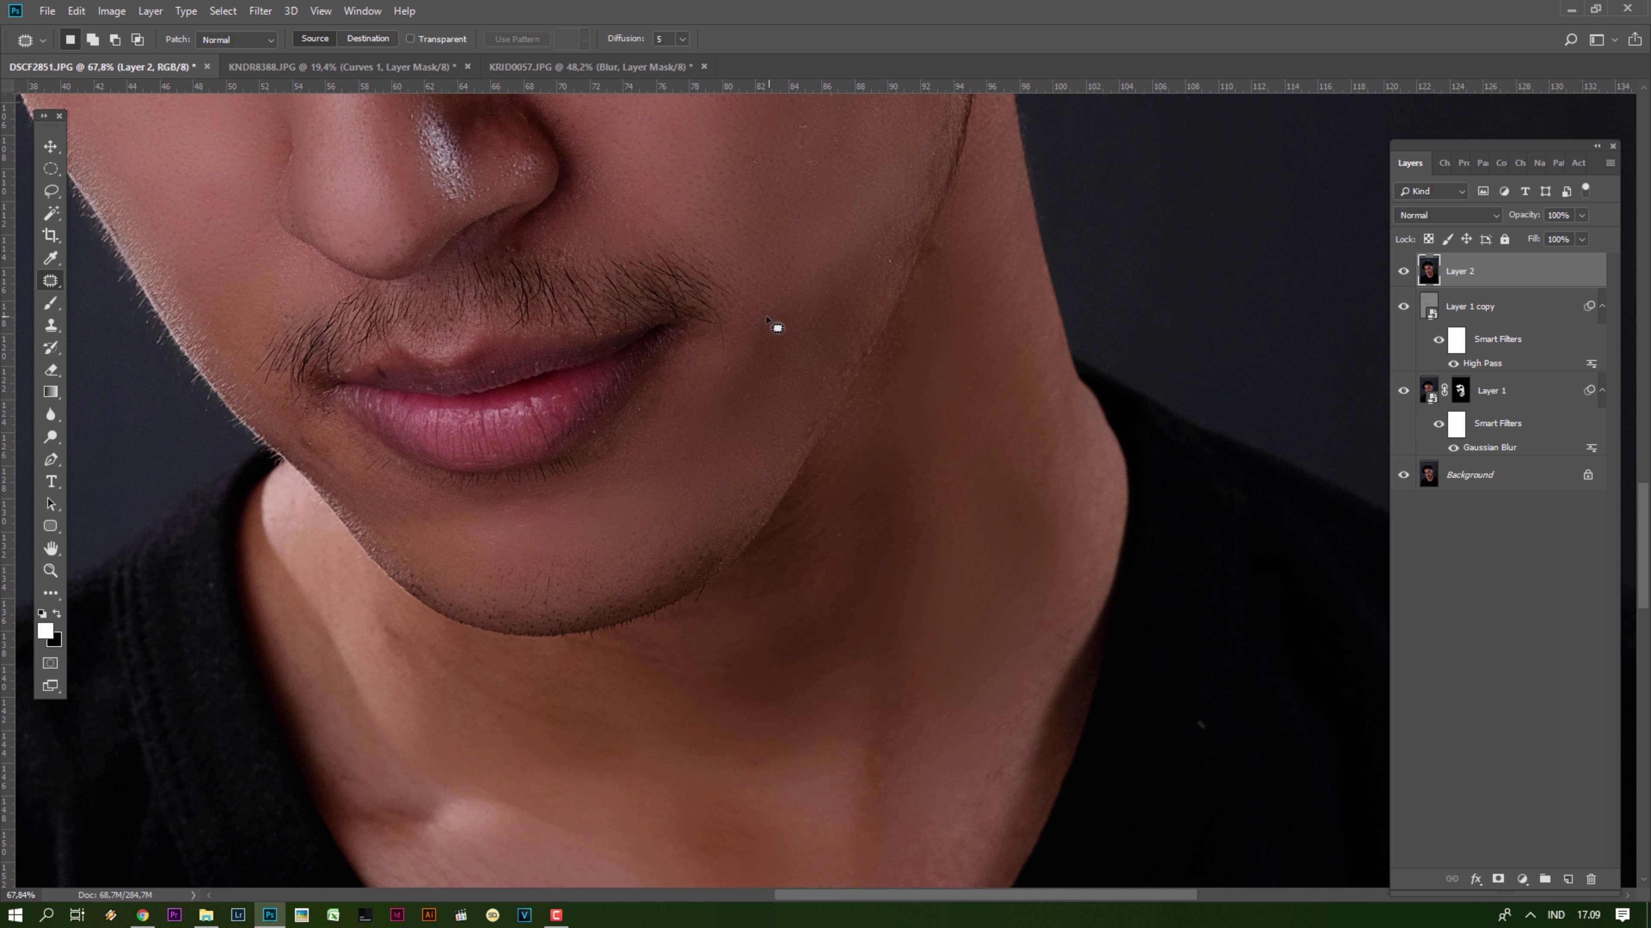
mouse_move(792, 290)
left_mouse_down()
mouse_move(829, 292)
mouse_move(857, 253)
left_mouse_up()
- Clear the cheek patch selection and zoom out to see the whole face
key("ctrl+d")
scroll(806, 342, "down", 3)
scroll(789, 369, "down", 2)
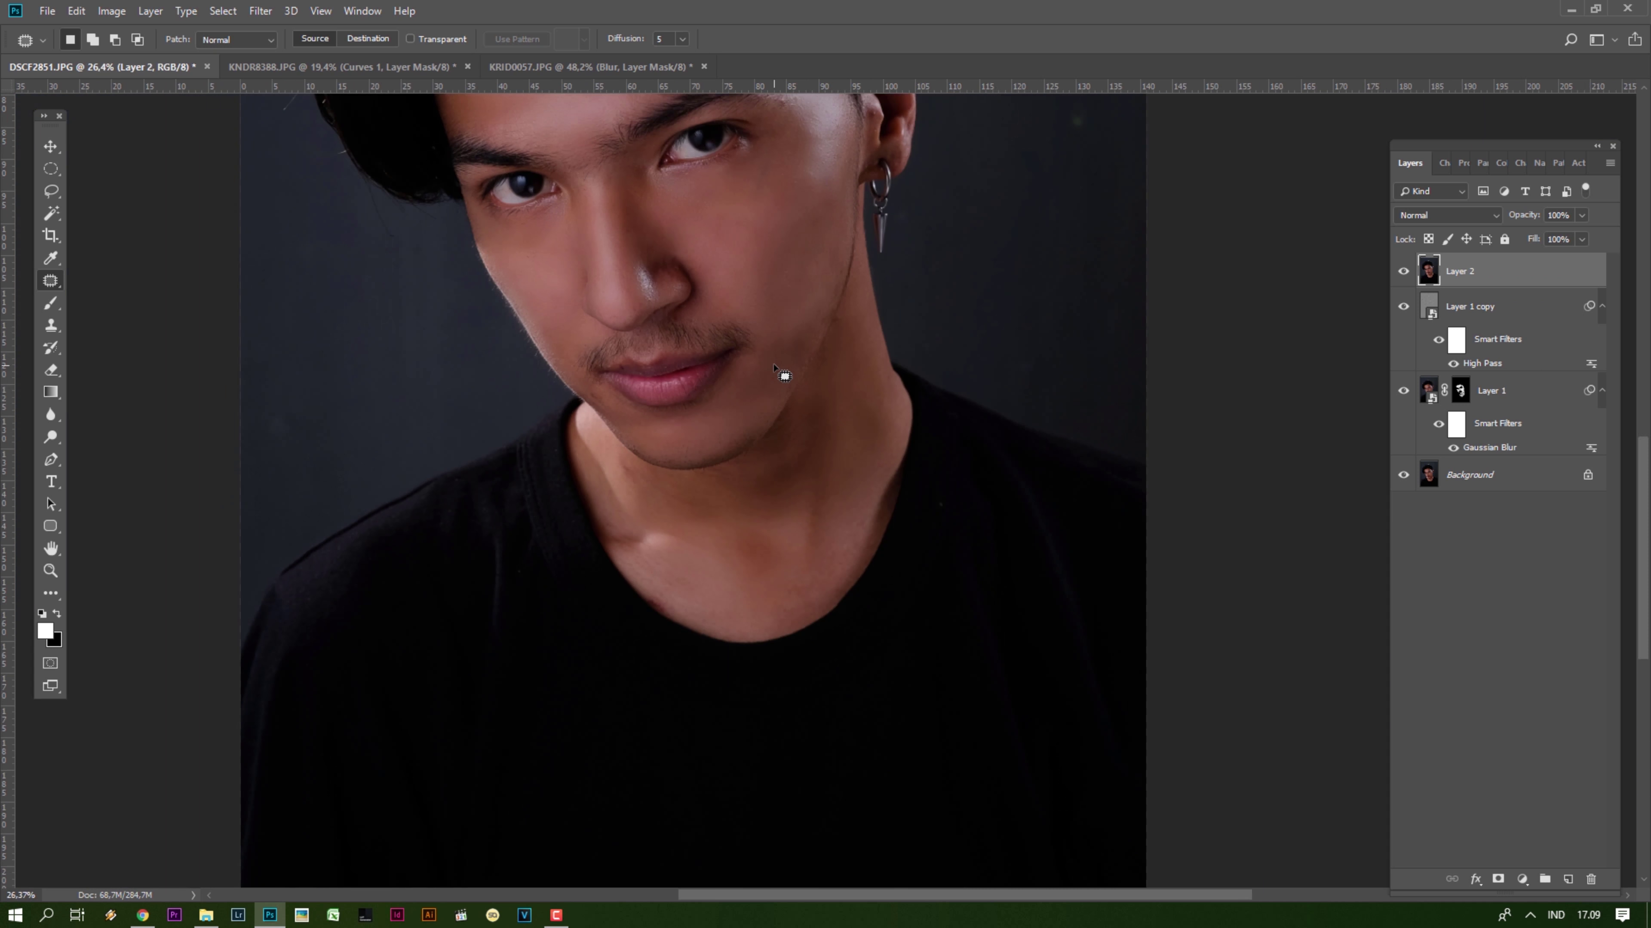
scroll(786, 364, "down", 2)
scroll(881, 488, "up", 2)
scroll(913, 460, "up", 2)
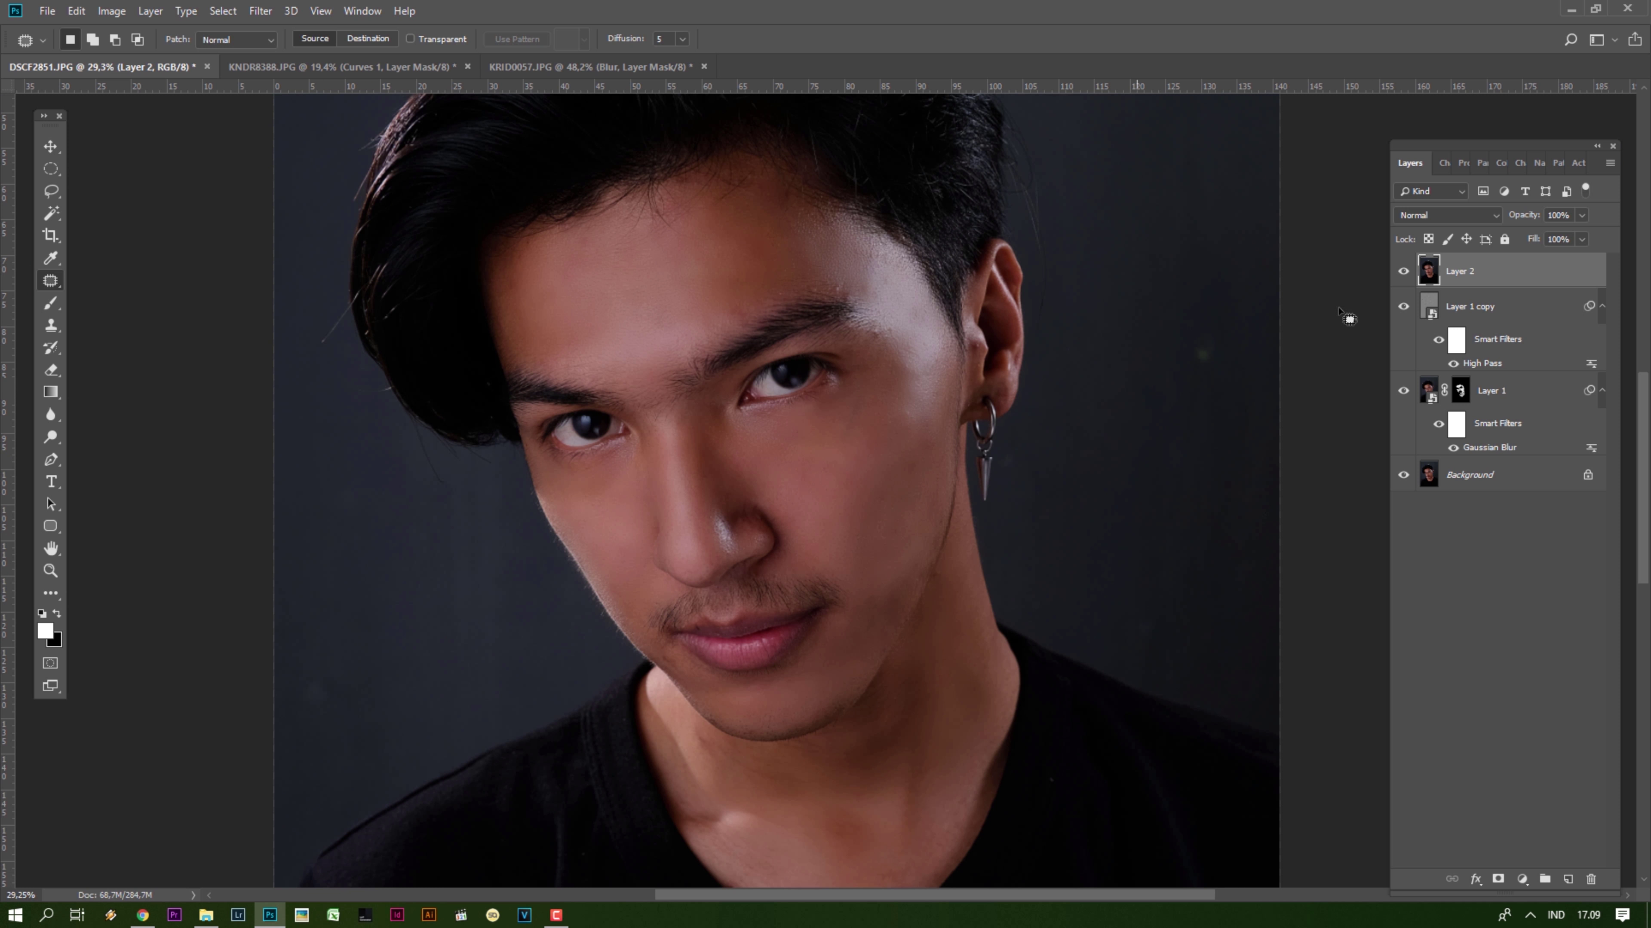
- Hide Layer 1 copy and Layer 1, toggling Layer 2 to compare before and after
left_click(1403, 306)
left_click(1403, 390)
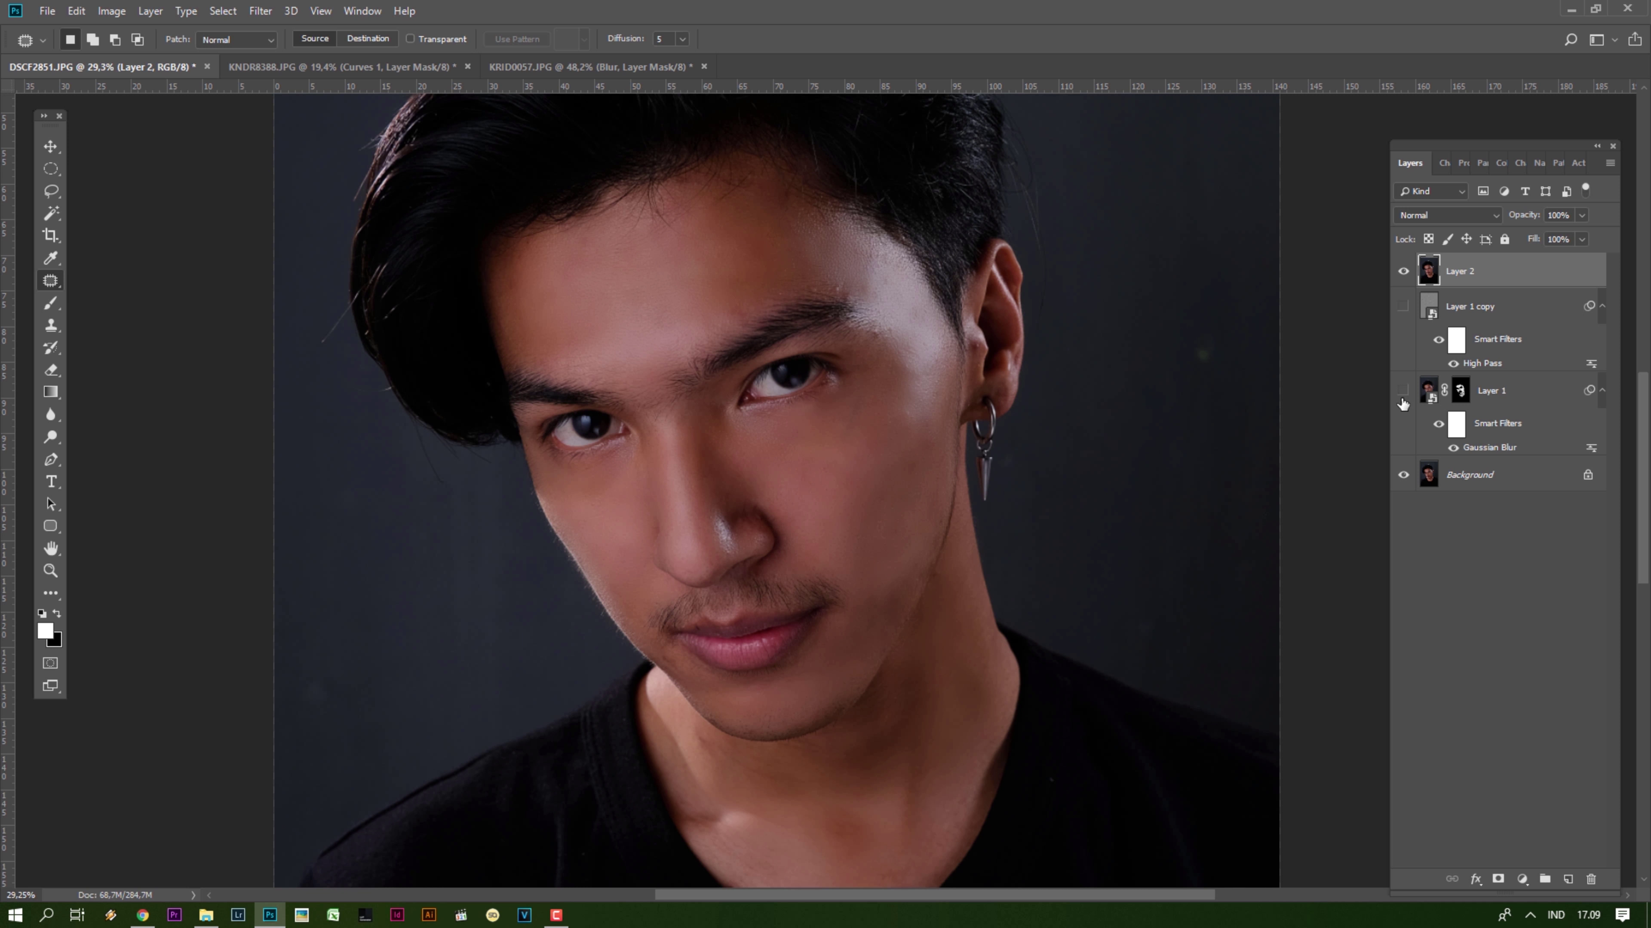
left_click(1405, 275)
left_click(1404, 272)
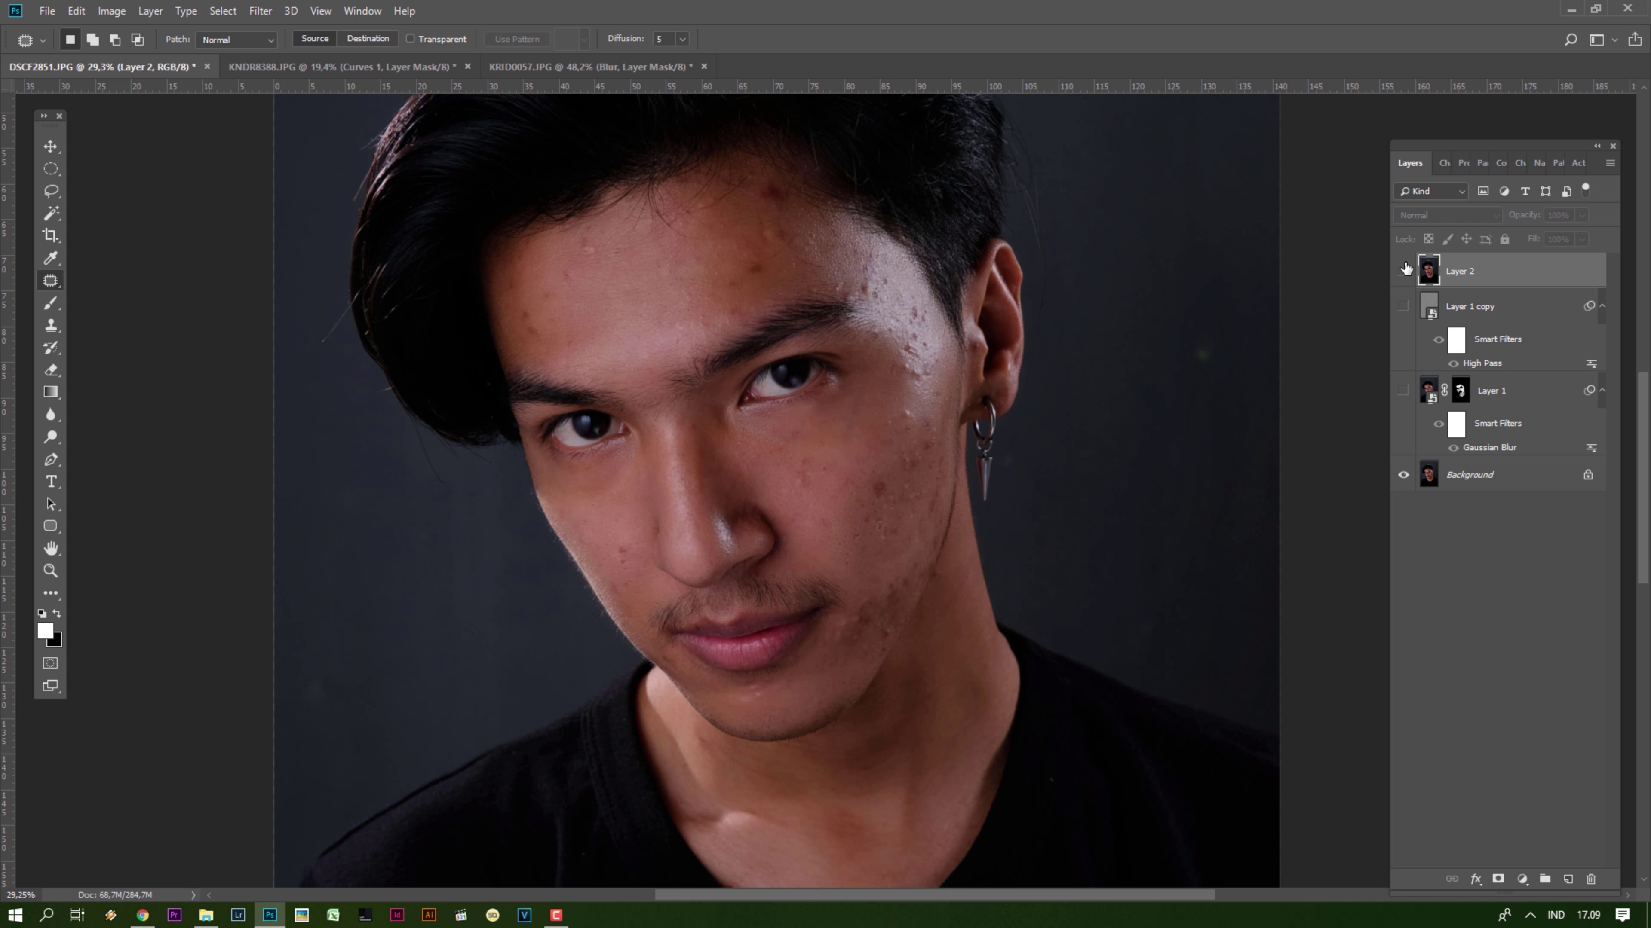
left_click(1405, 268)
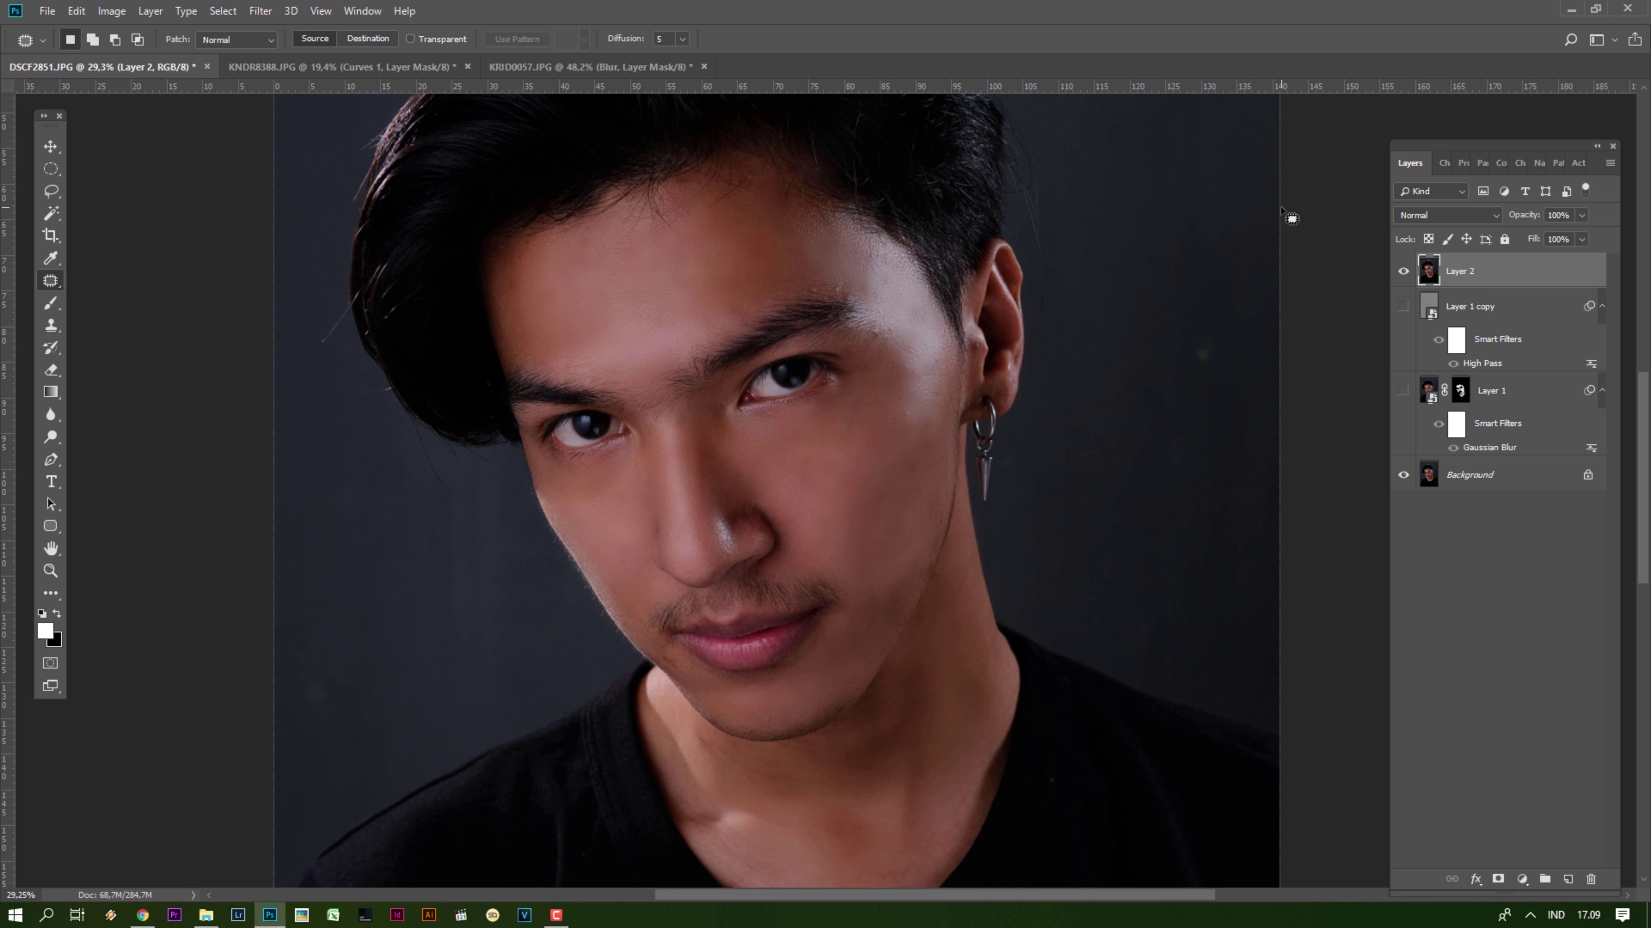
- Add a Curves 1 layer with the RGB midpoint lifted, then fit the portrait on screen
left_click(1523, 882)
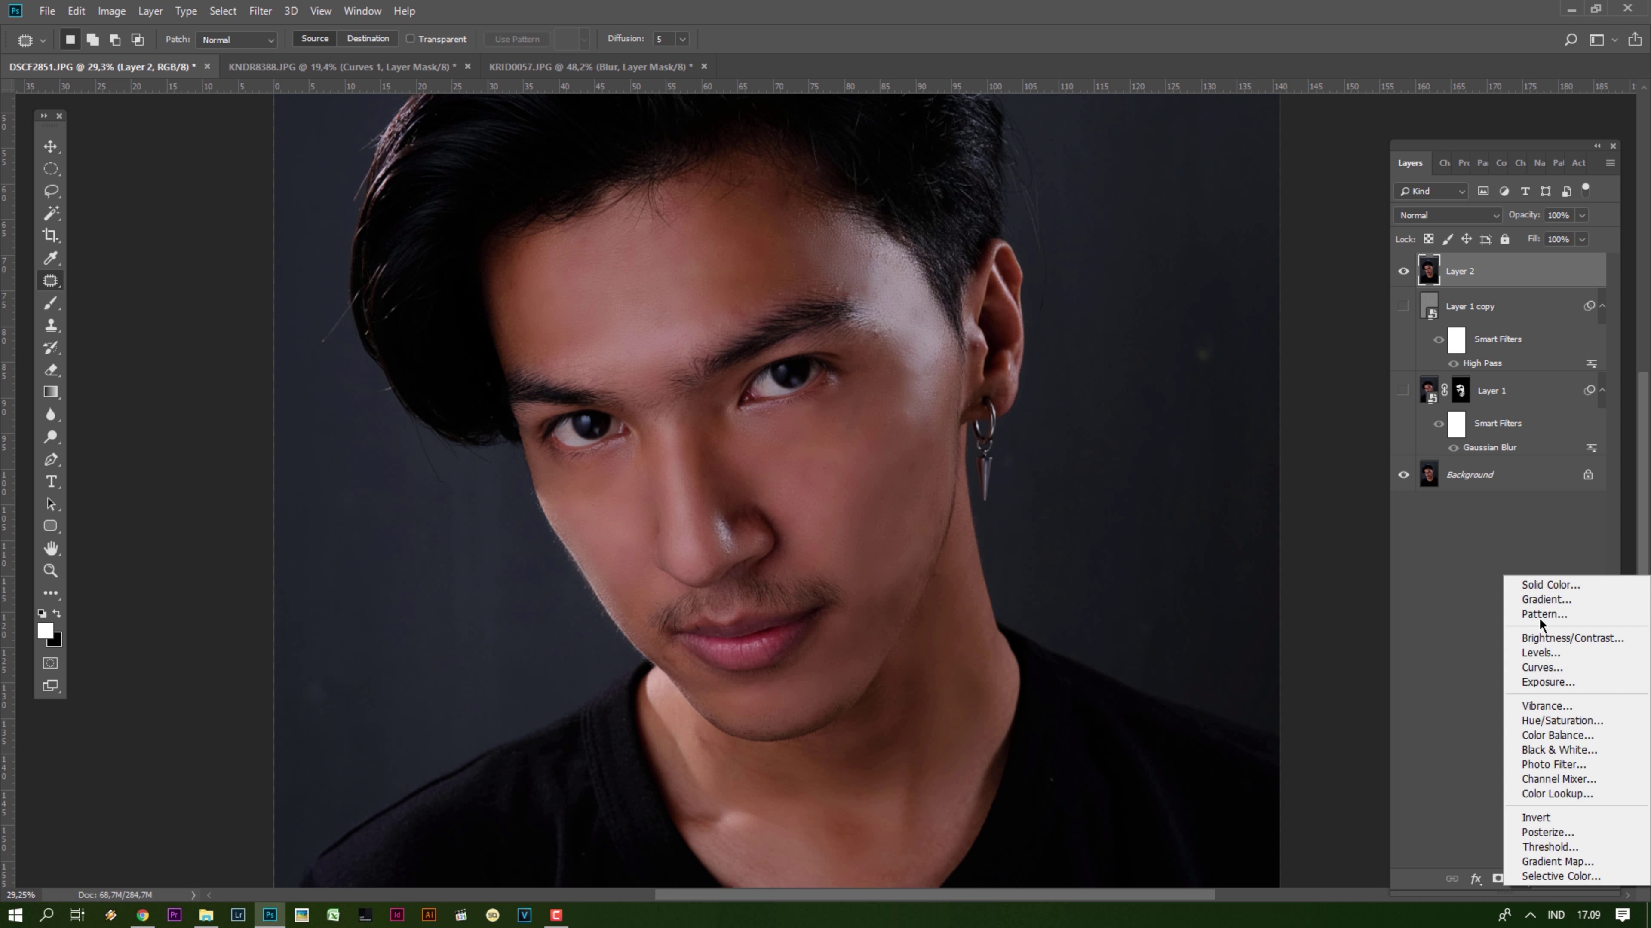
left_click(1550, 669)
left_click_drag(1513, 337, 1511, 321)
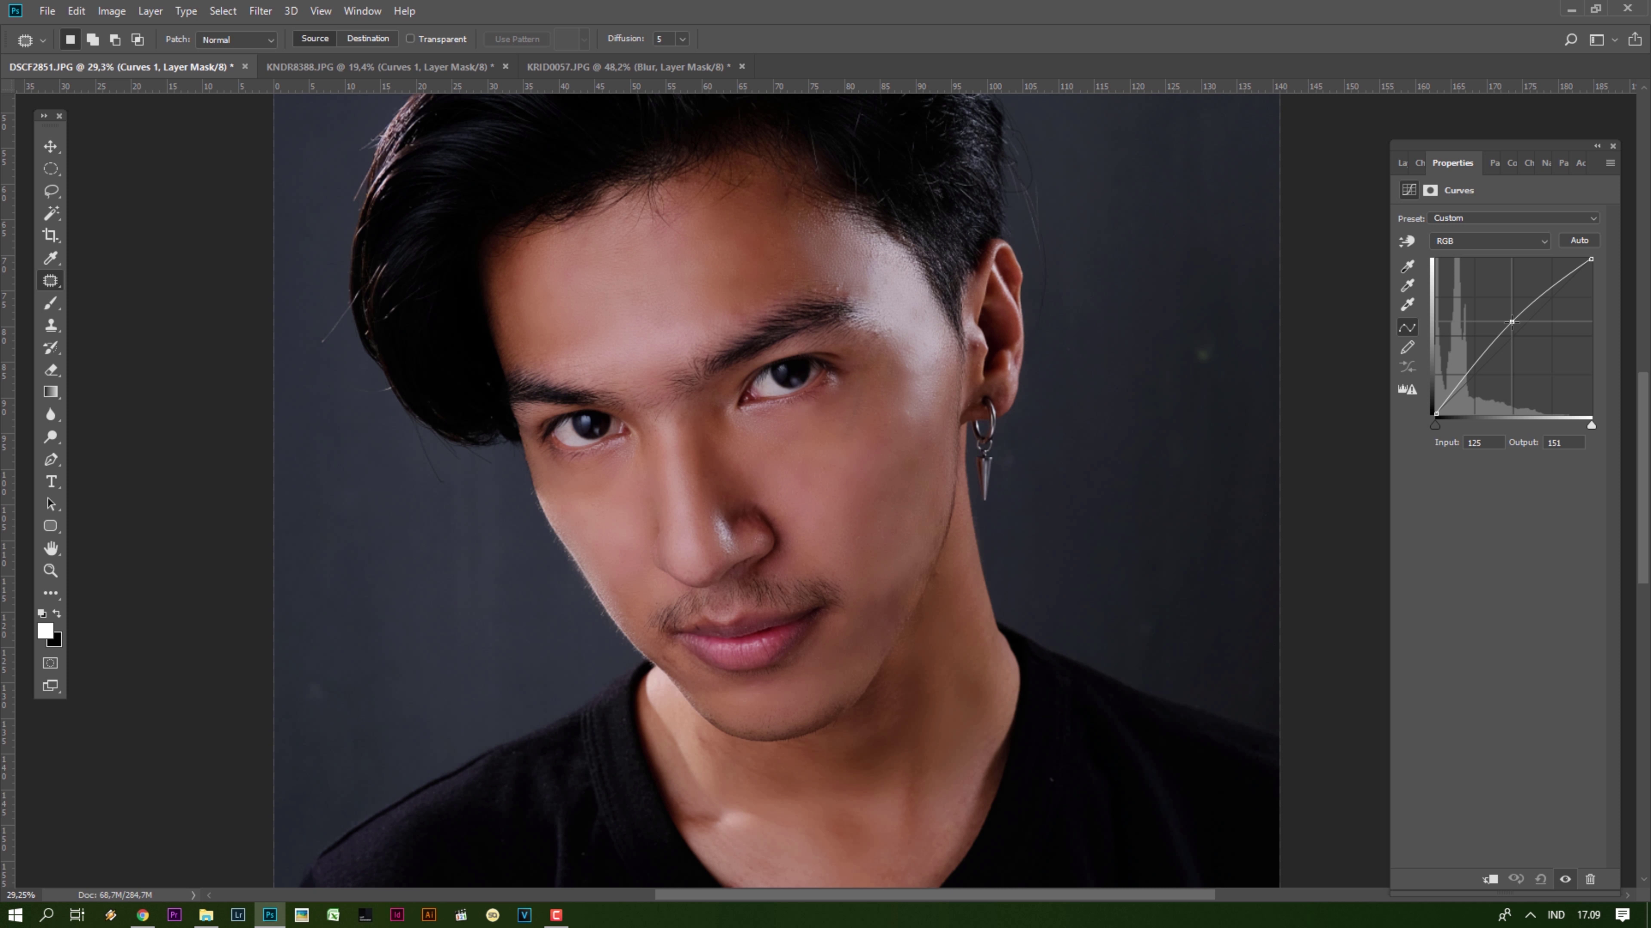
left_click(1401, 164)
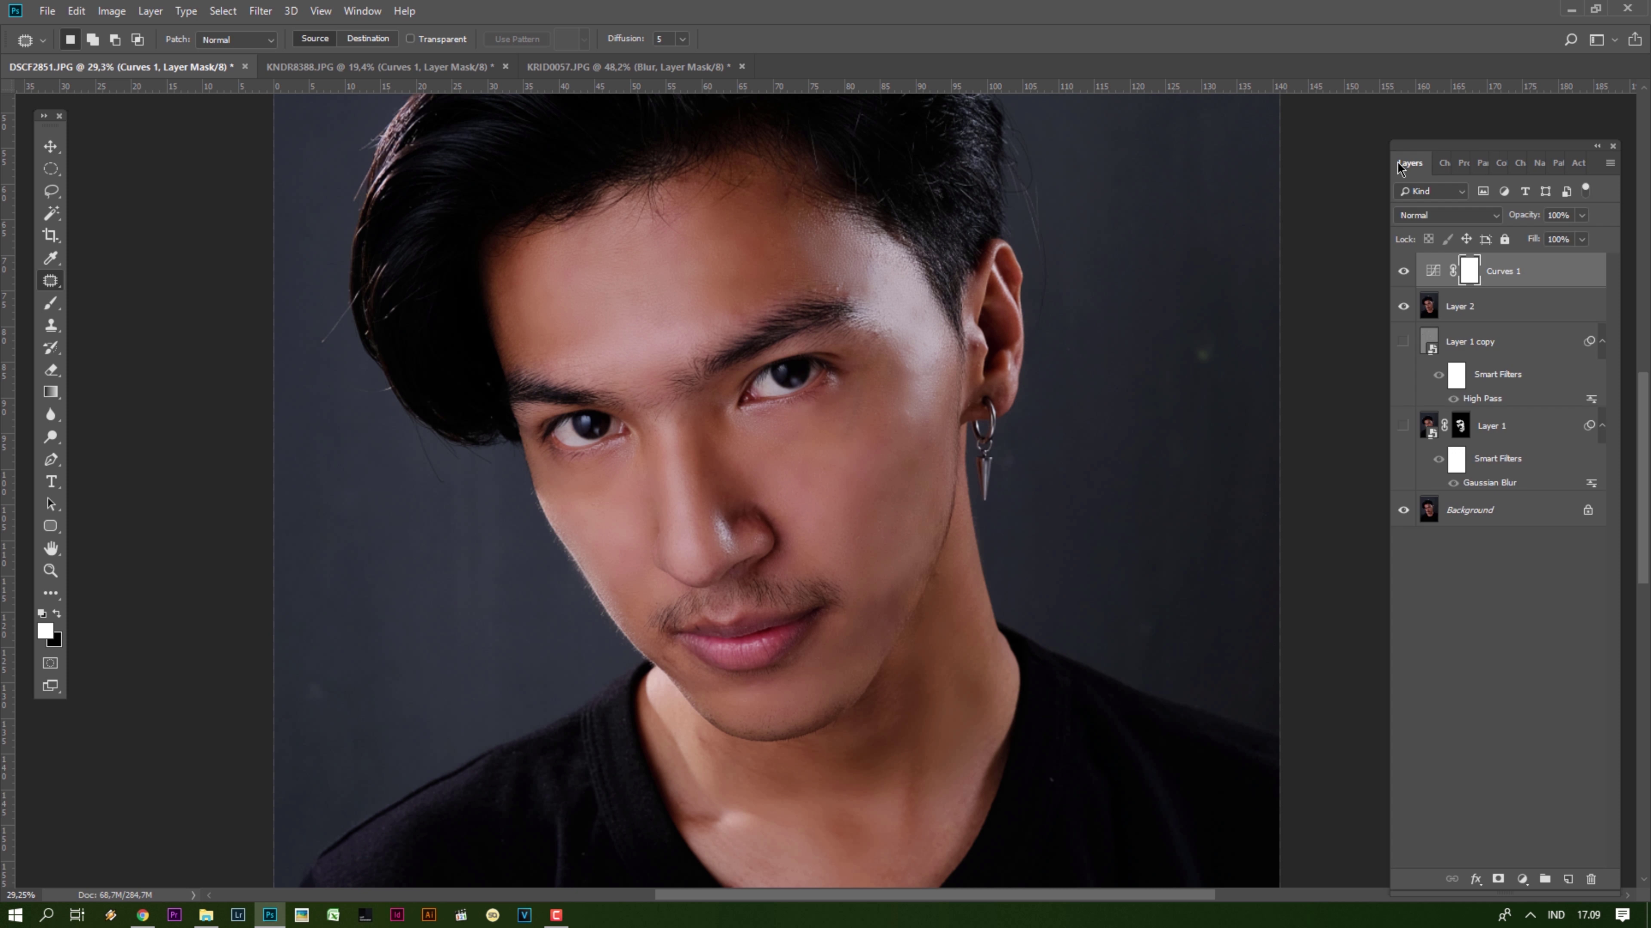
key("ctrl+0")
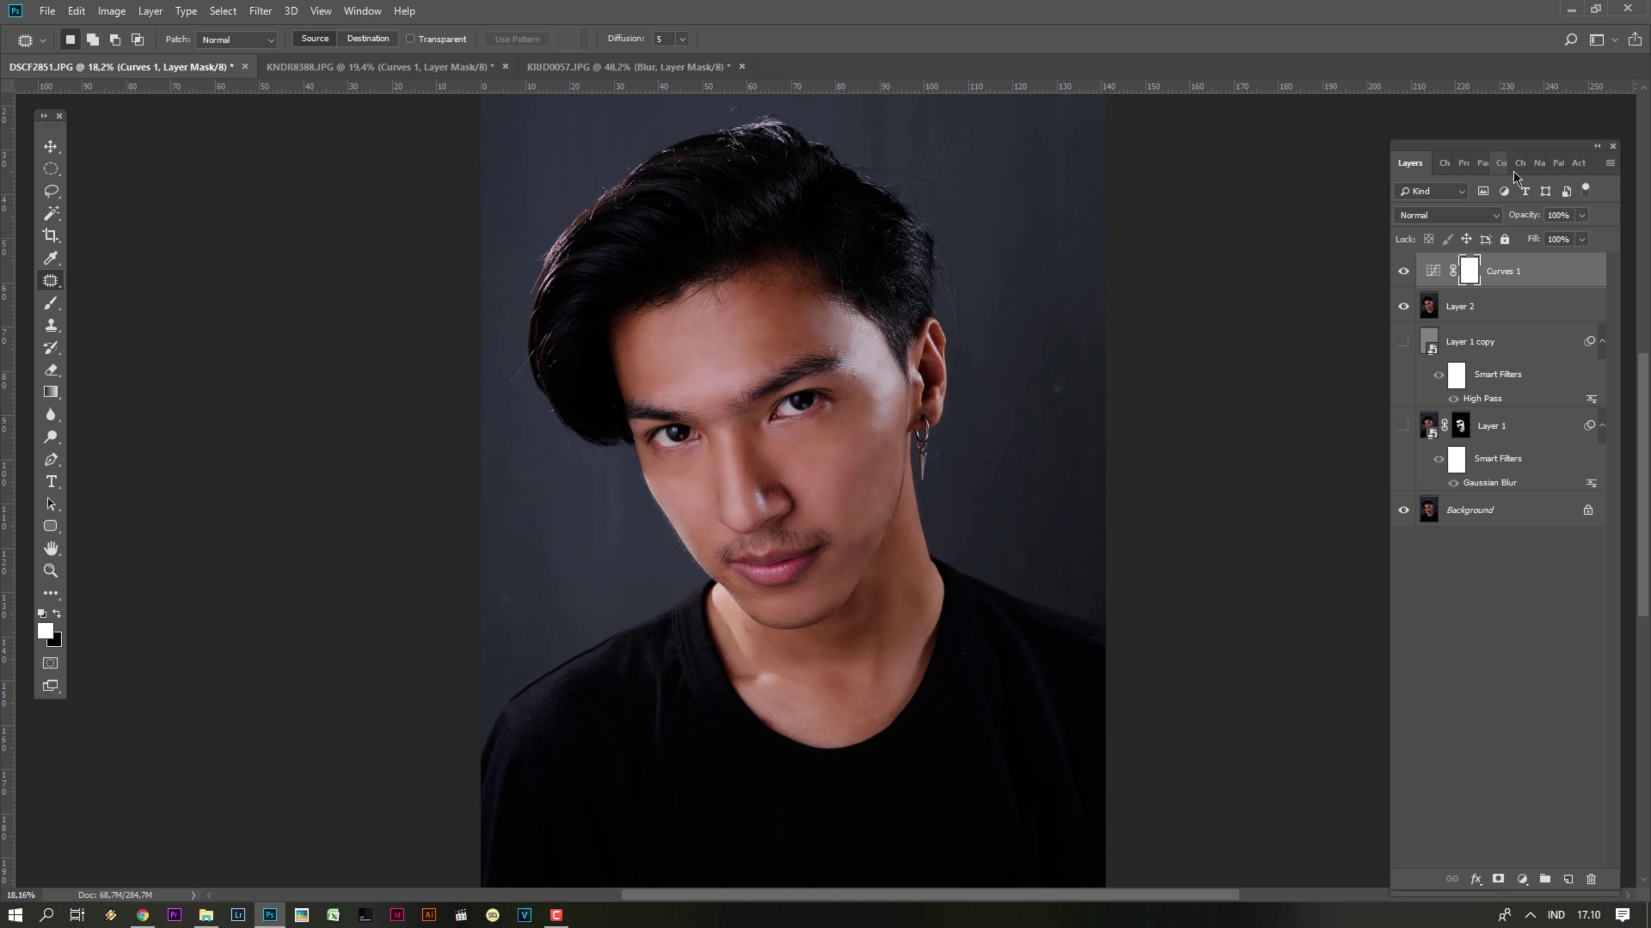
- Show the Actions list and collapse the Set 1 and PENGHALUS WAJAH action sets
left_click(1579, 164)
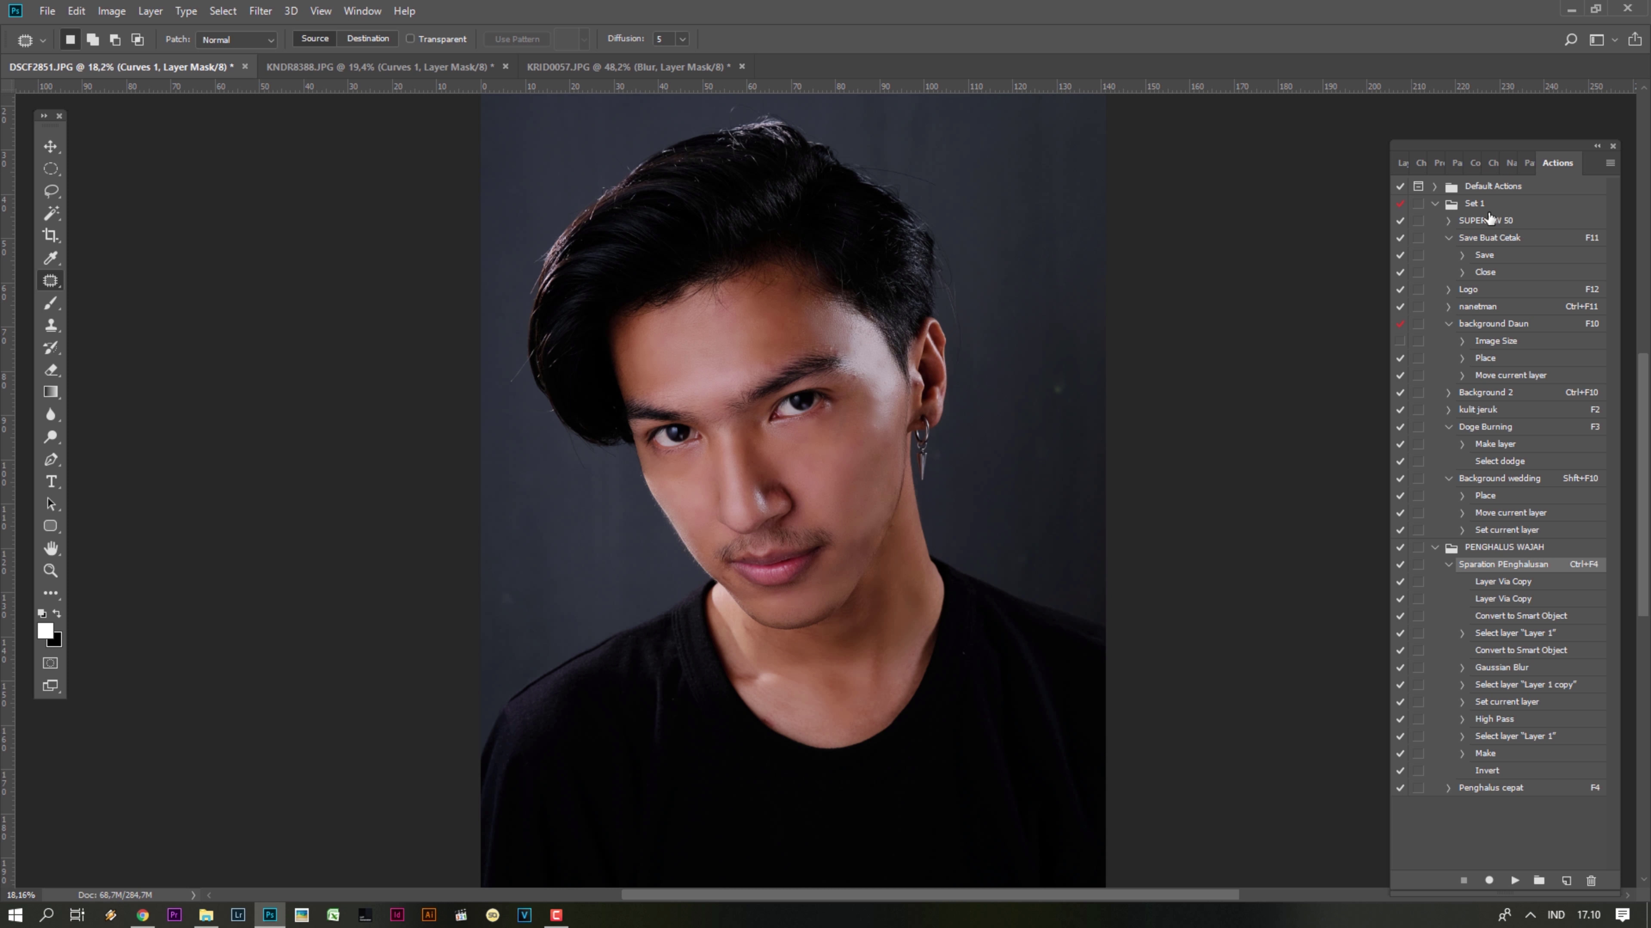
left_click(1435, 205)
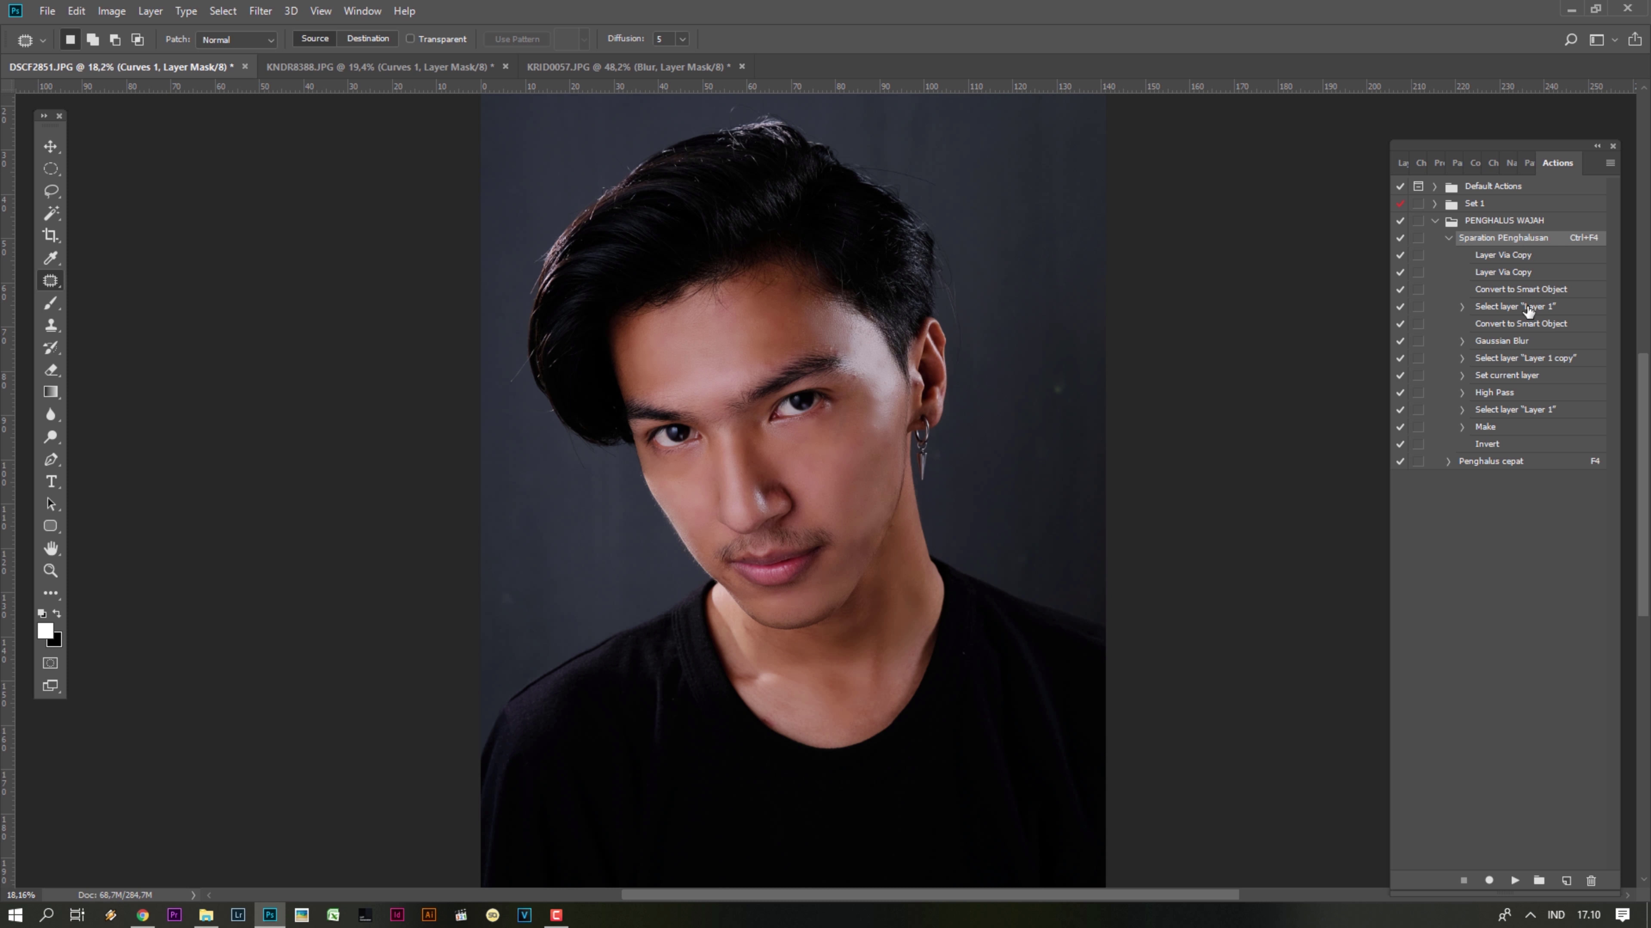
left_click(1435, 221)
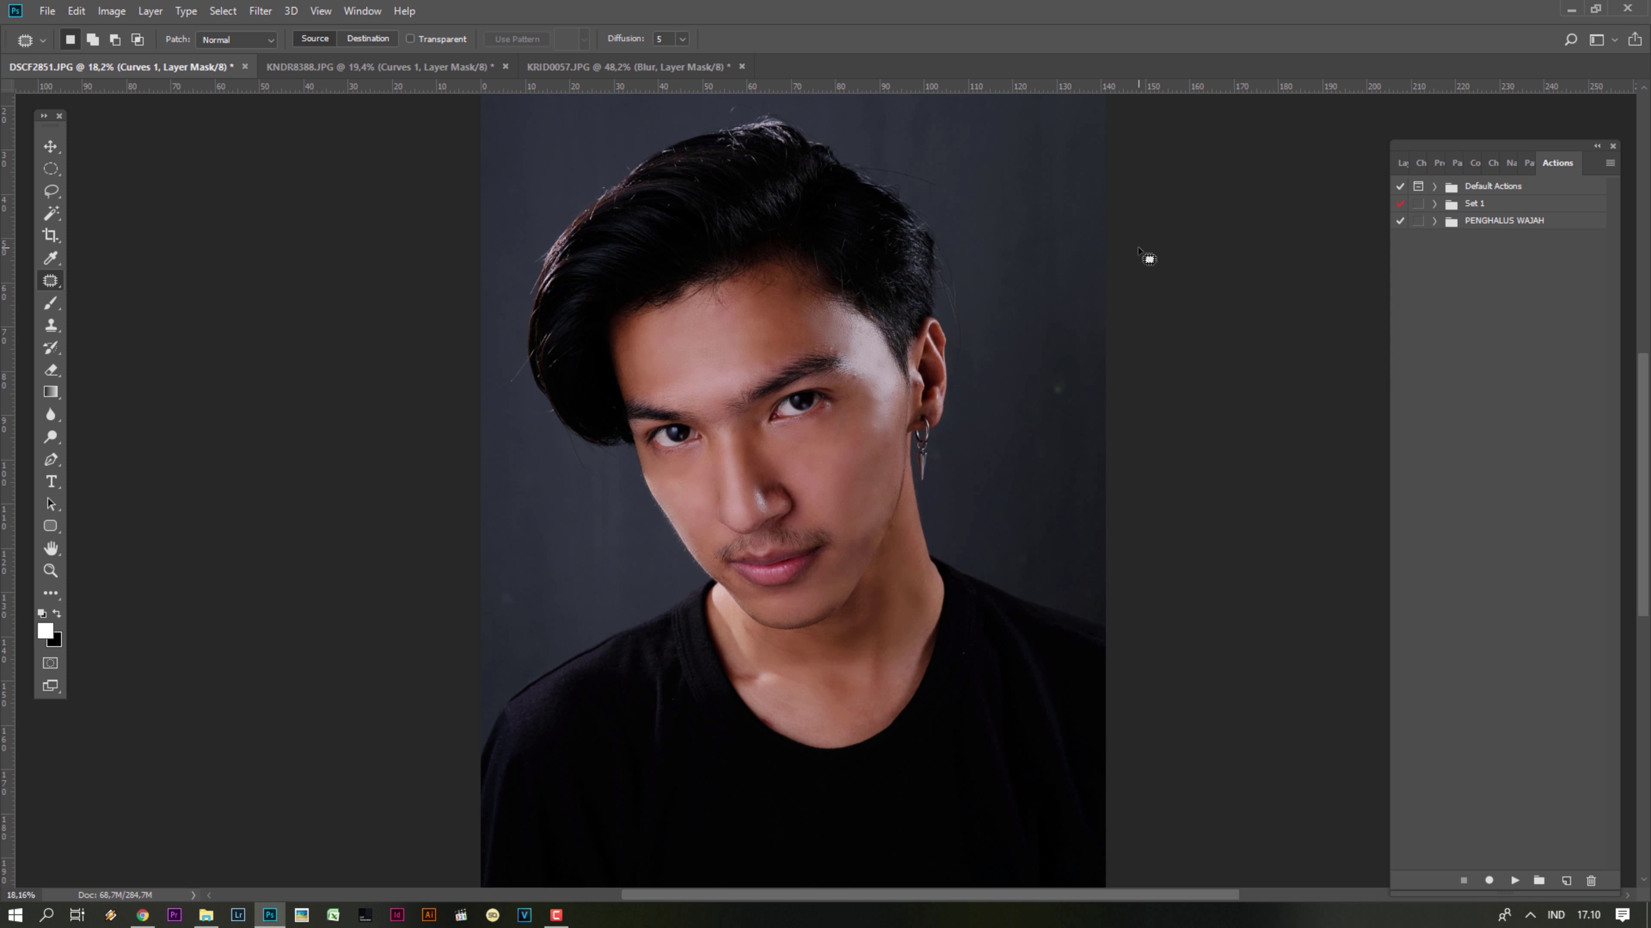